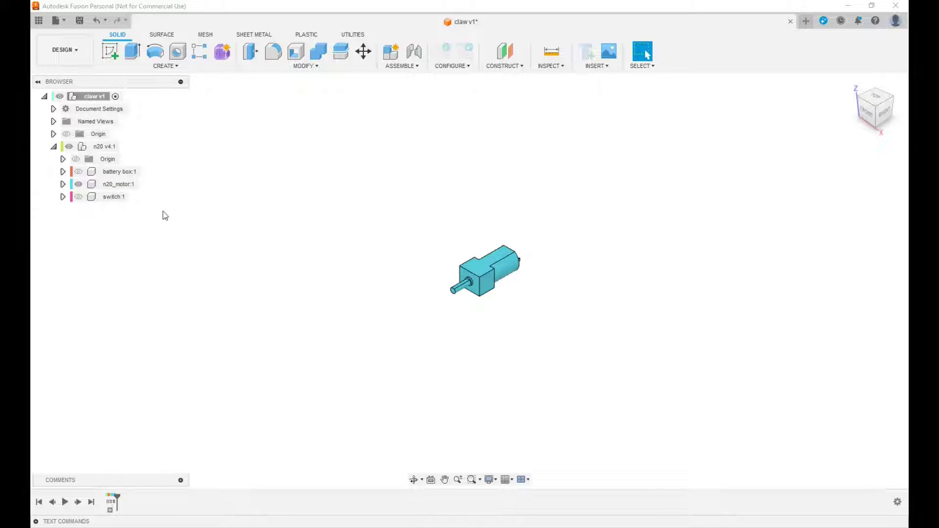
Hide the n20_motor component, leave the switch hidden, and collapse the n20 v4 component in the browser tree
left_click(79, 184)
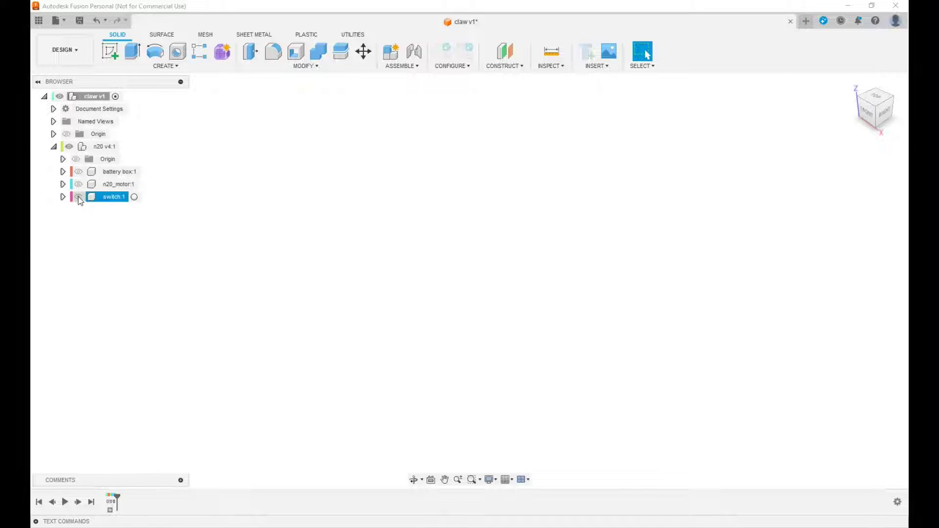
left_click(78, 196)
left_click(79, 196)
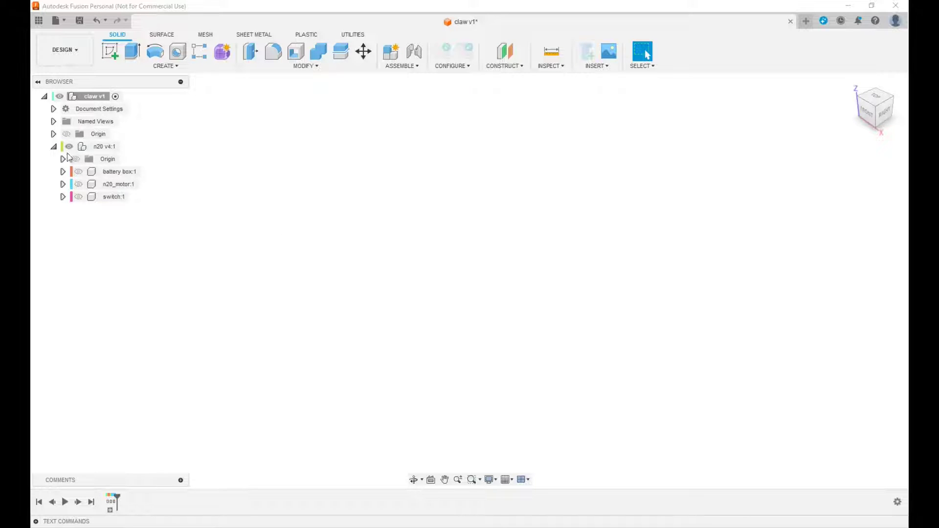
left_click(54, 147)
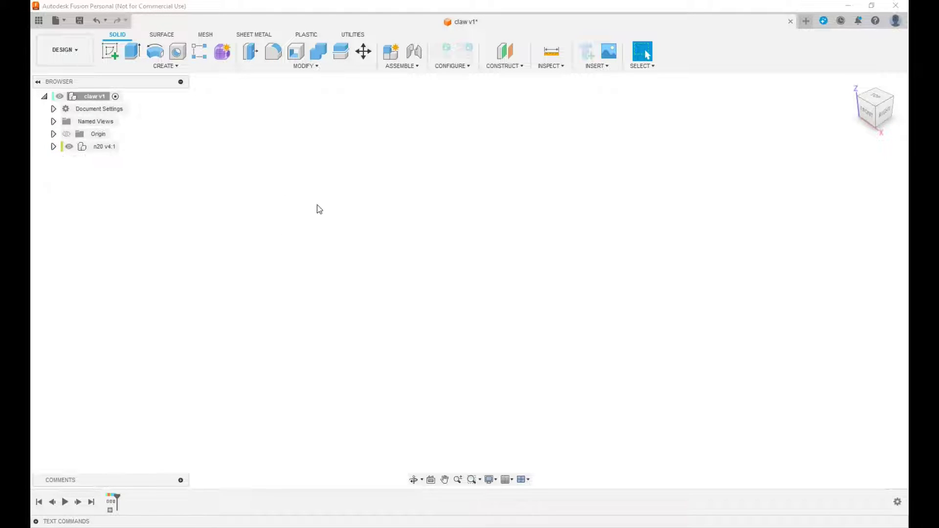
Start a new sketch on the front XZ origin plane
left_click(110, 51)
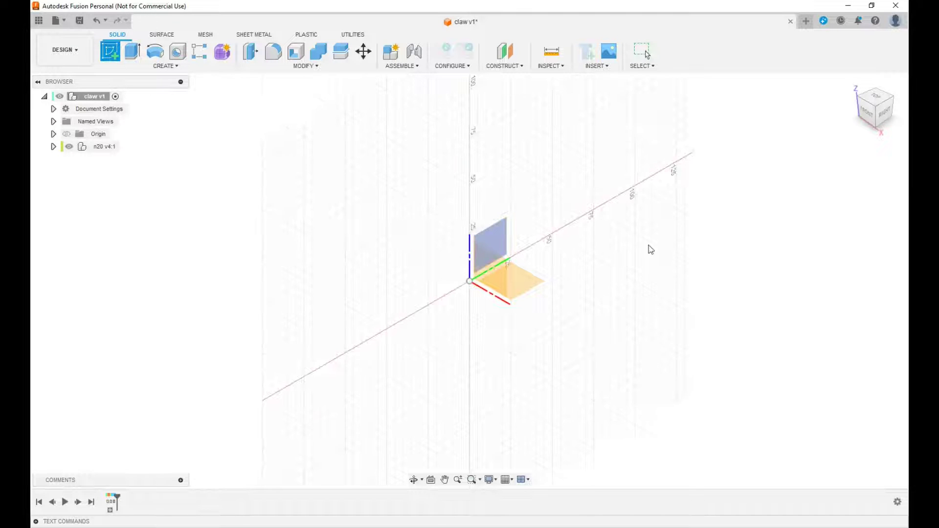
left_click(867, 112)
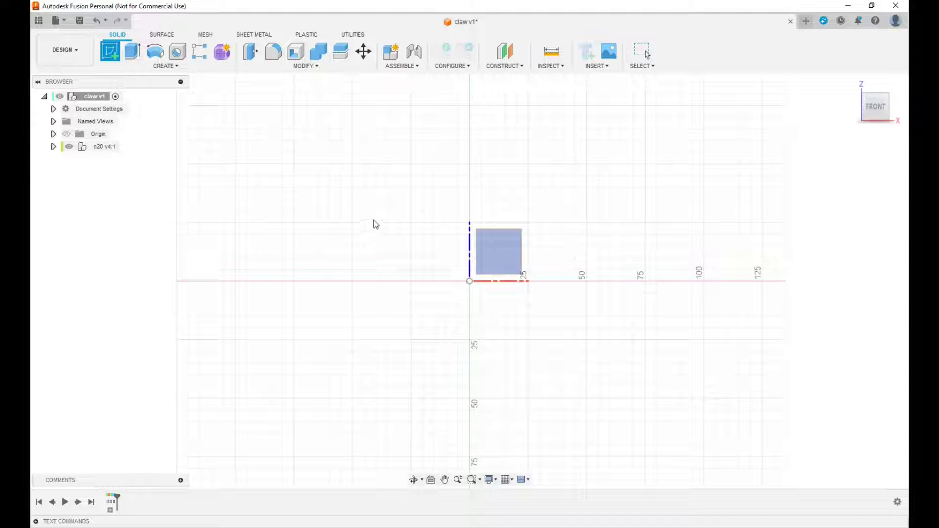
left_click(511, 253)
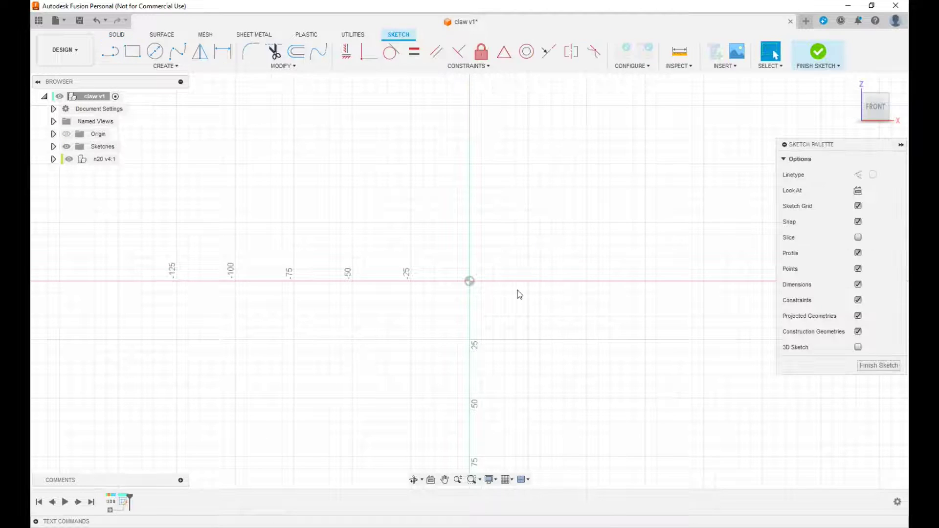
Sketch three circles: about 32 mm diameter at the origin, about 43 mm above it and about 37 mm below it
key("c")
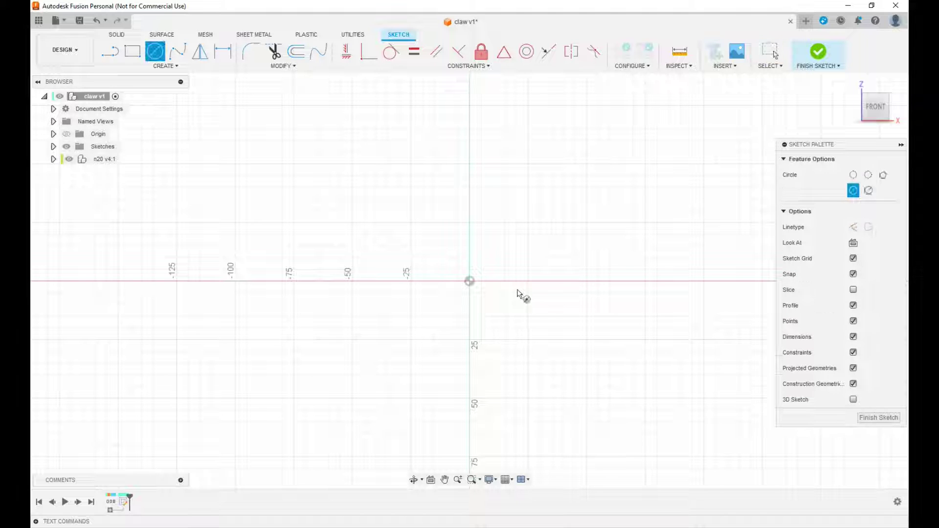
left_click(470, 282)
left_click(507, 274)
left_click(526, 183)
left_click(575, 179)
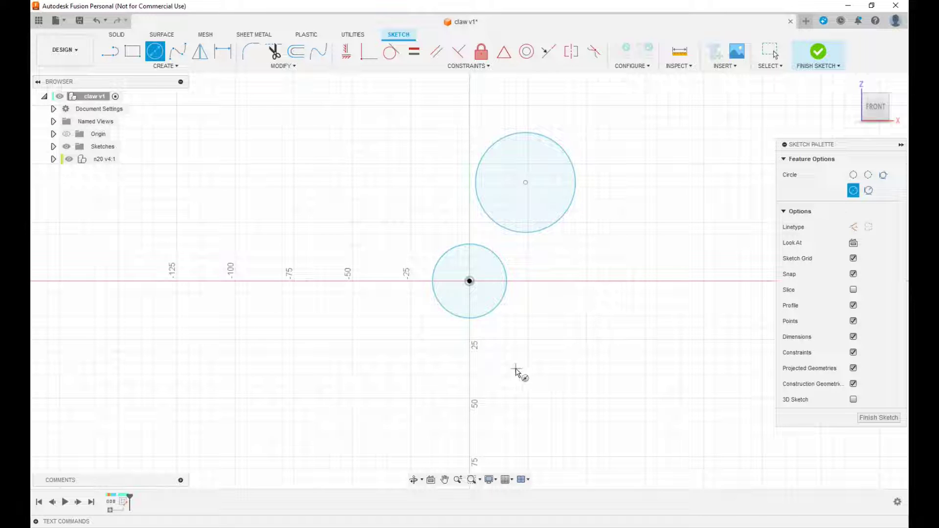
left_click(501, 370)
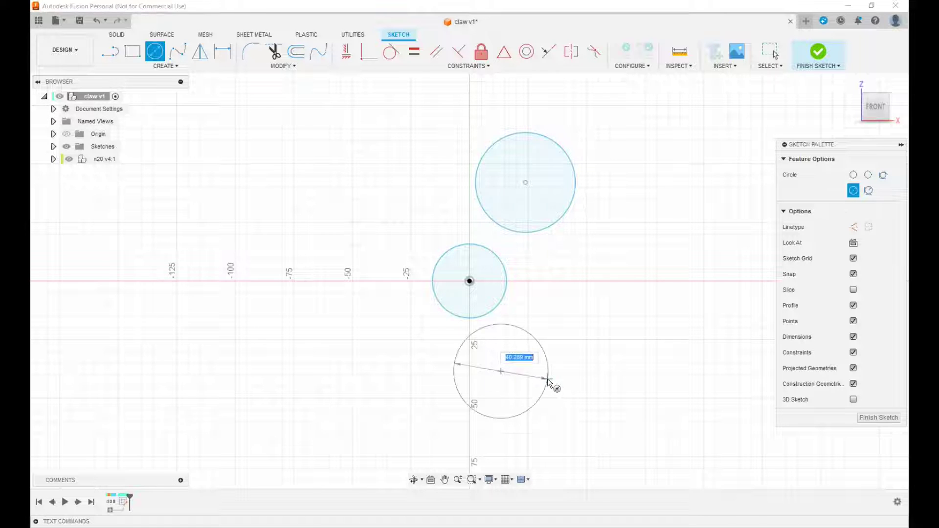
left_click(545, 382)
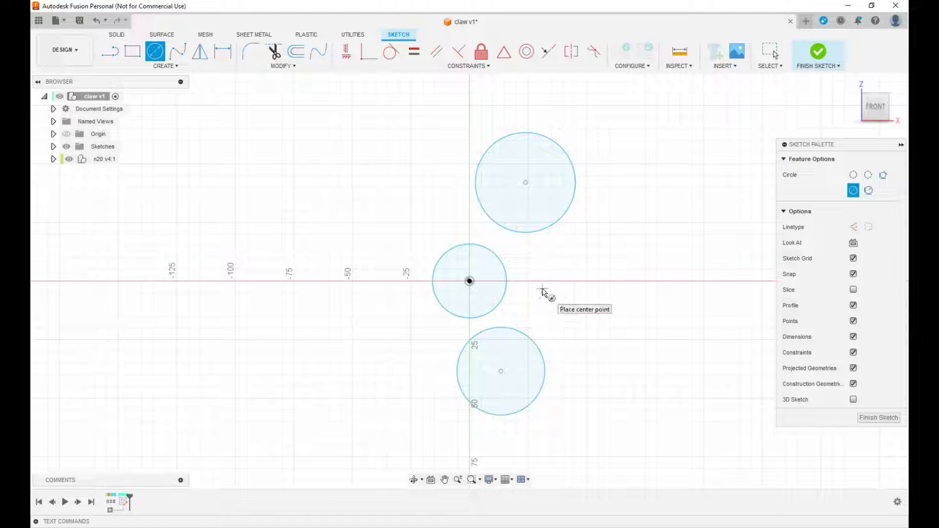
Dimension the circle at the origin to 20.3 mm in diameter
key("d")
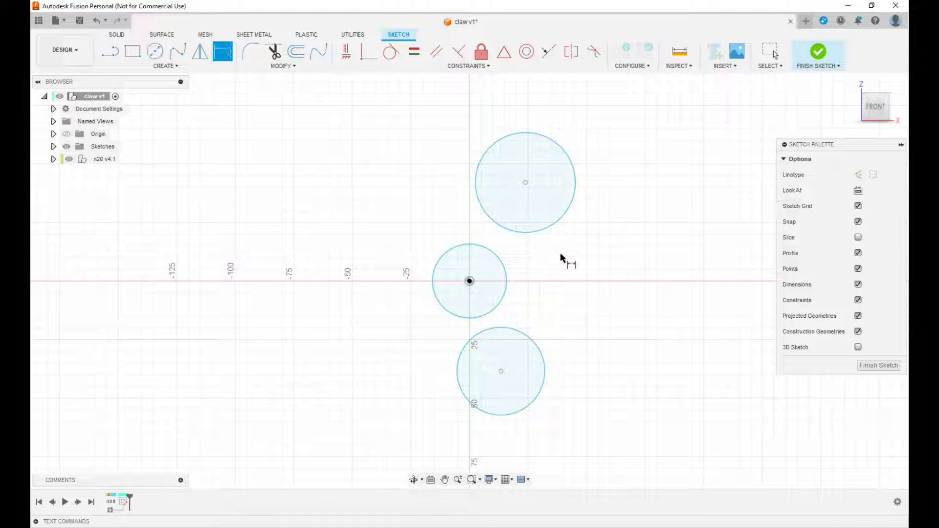
left_click(452, 250)
left_click(370, 241)
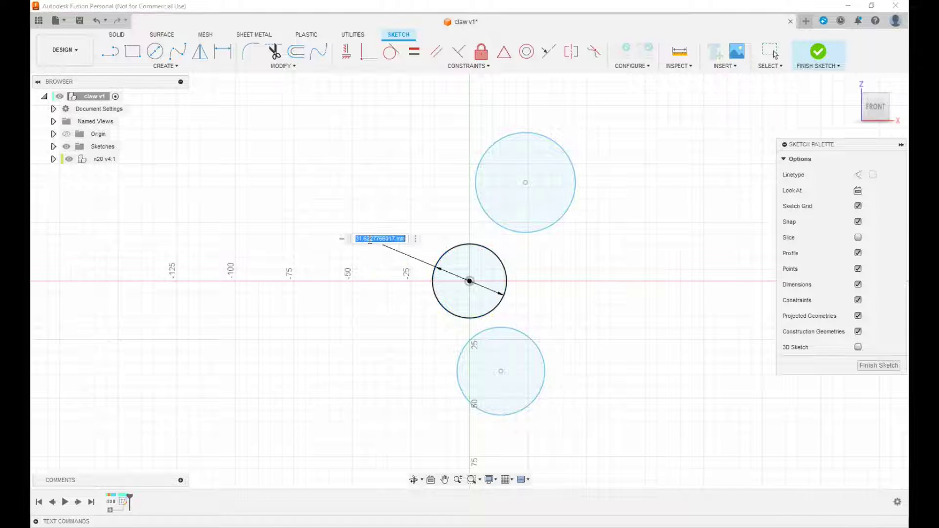
type("20.3")
key("Return")
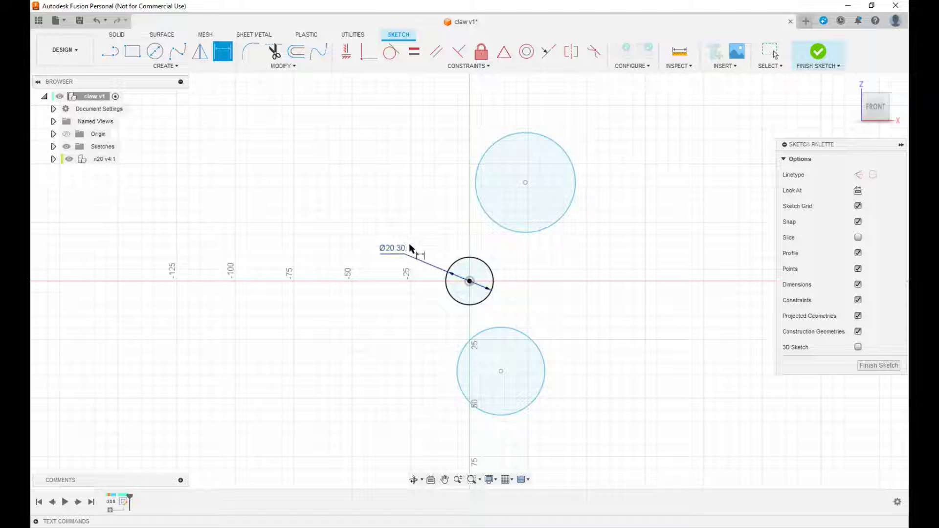
left_click(394, 251)
Apply Equal constraints to make the upper and lower circles the same size as the 20.3 mm circle
left_click(415, 52)
left_click(555, 220)
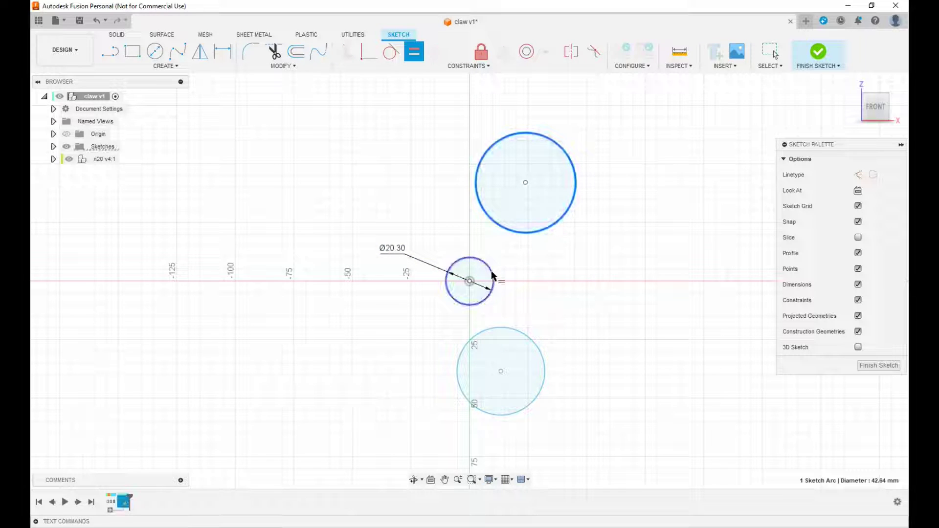
left_click(493, 277)
left_click(536, 342)
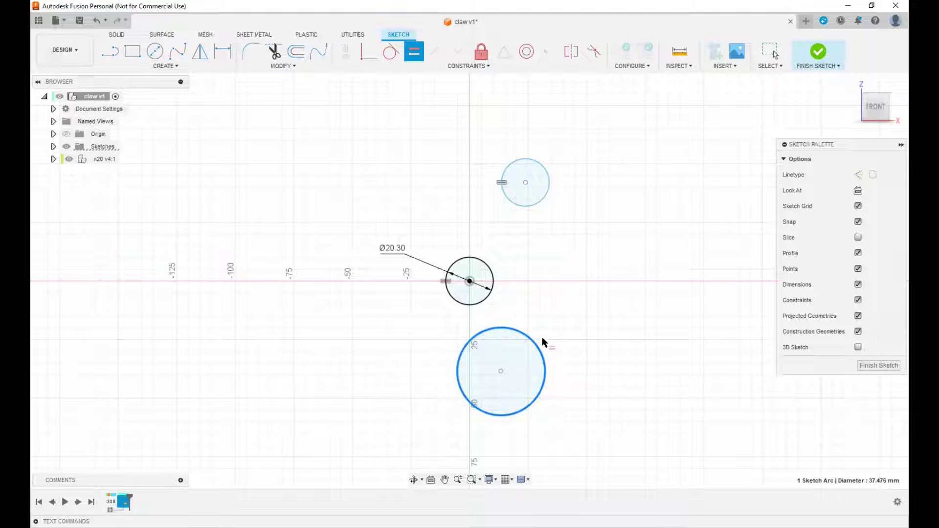
left_click(489, 294)
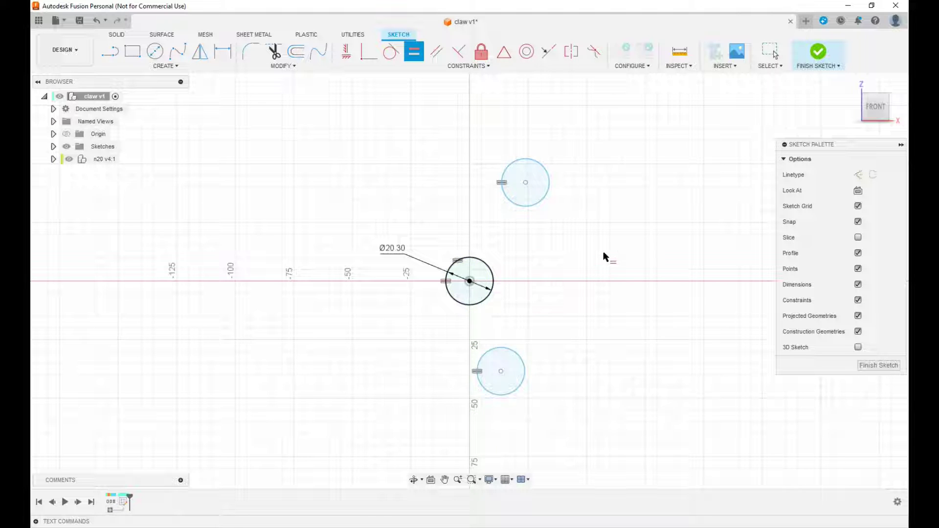
Draw two circles centred on the origin, about 27 mm and about 16 mm in diameter, outside and inside the 20.3 mm circle
key("c")
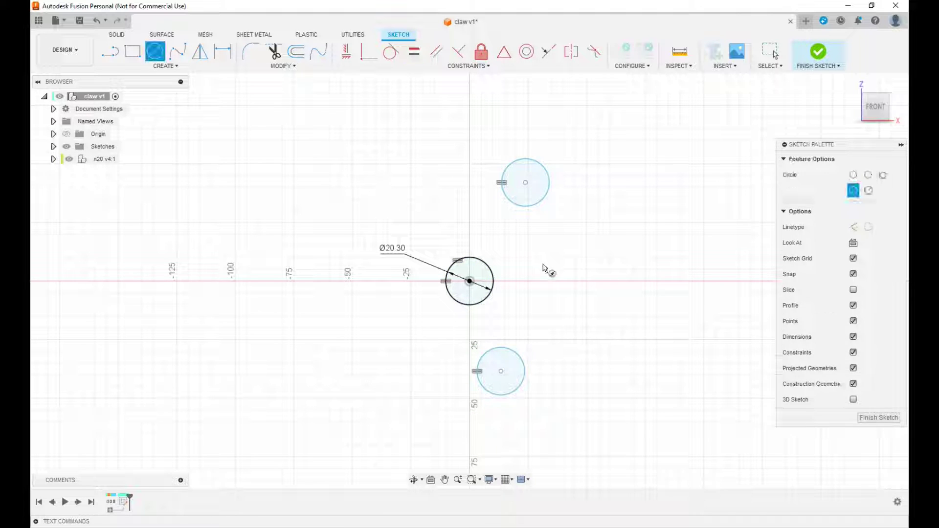
left_click(470, 282)
type("25")
key("Return")
scroll(470, 282, "up", 5)
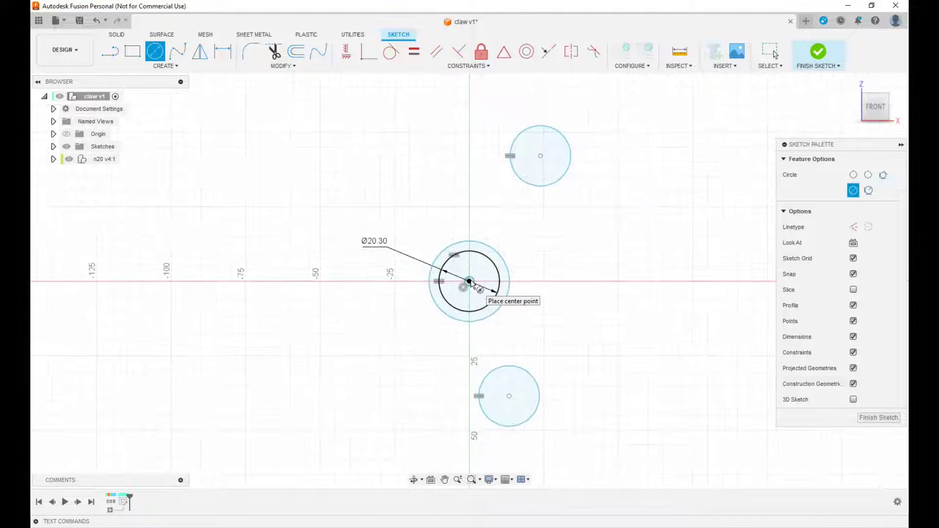
left_click(469, 282)
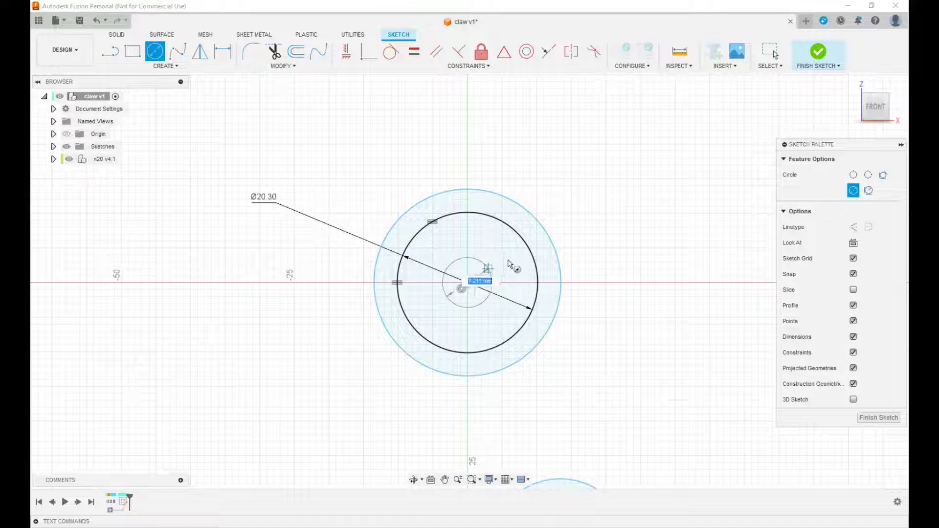
left_click(516, 257)
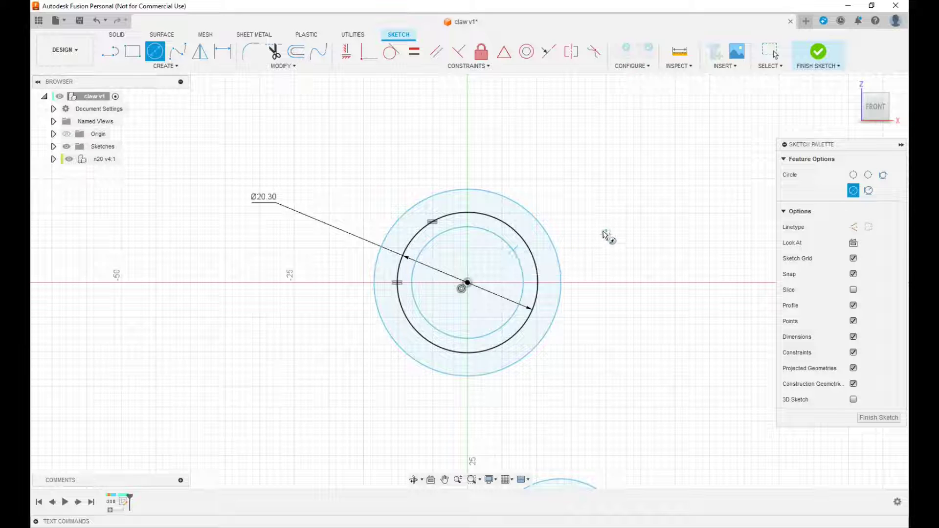
Dimension the innermost circle at the origin to 17.5 mm in diameter
key("d")
left_click(415, 304)
left_click(332, 342)
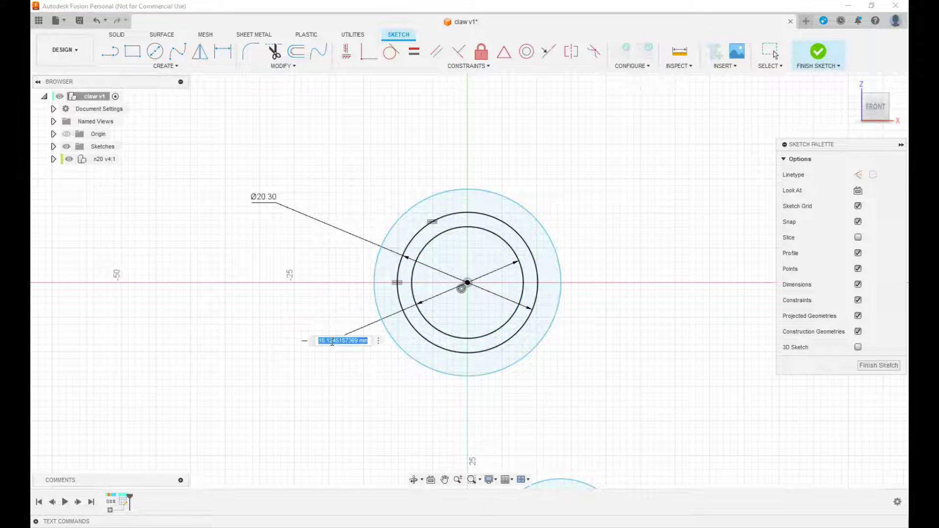
type("17.5")
key("Return")
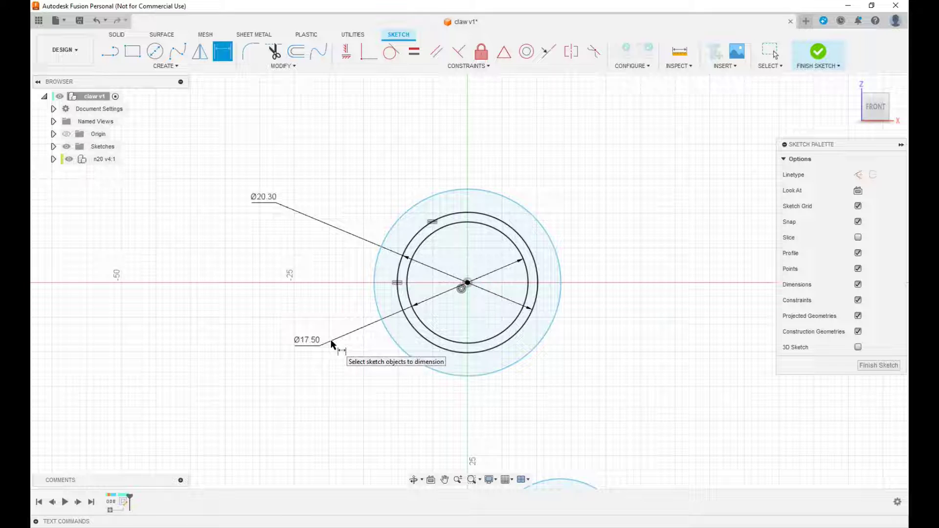
Dimension the outermost circle at the origin to 22 mm in diameter
left_click(414, 206)
left_click(327, 179)
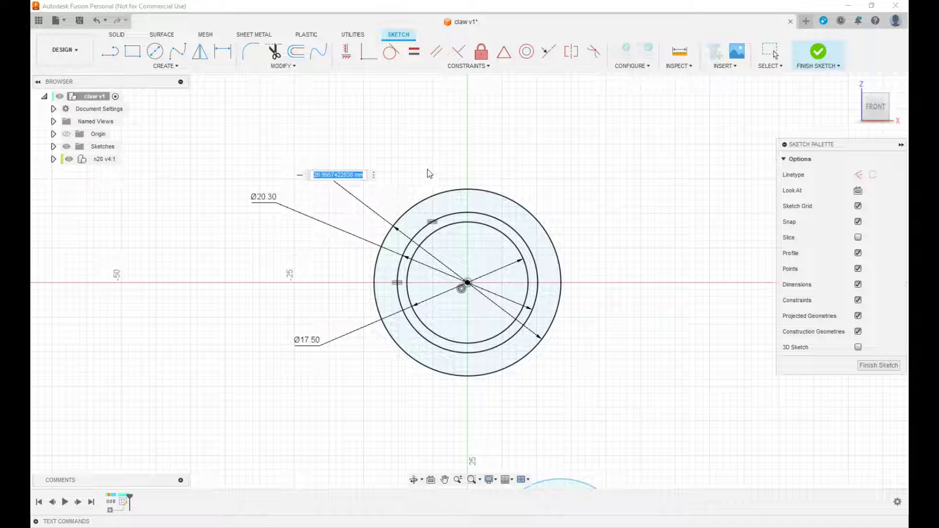
type("22")
key("Return")
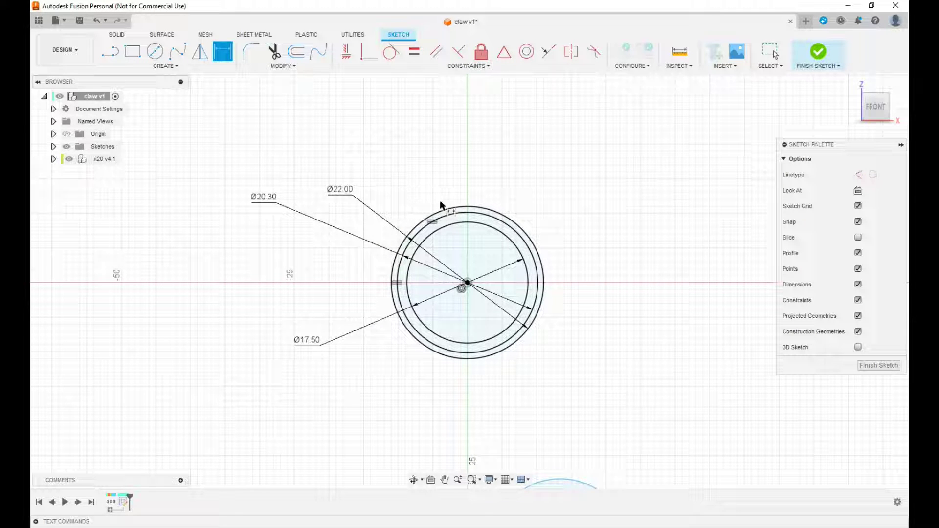
key("Escape")
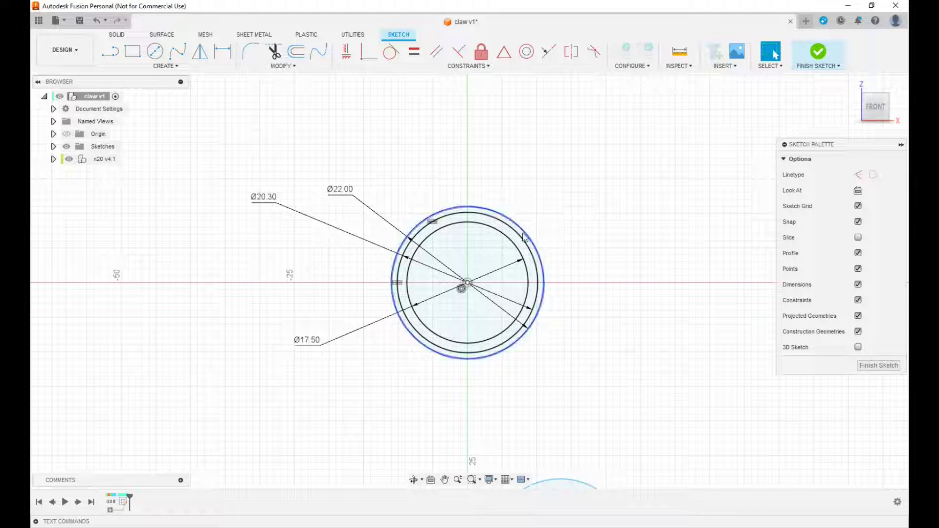
Convert the 22 mm and 17.5 mm circles at the origin to construction geometry
left_click(524, 237)
key("x")
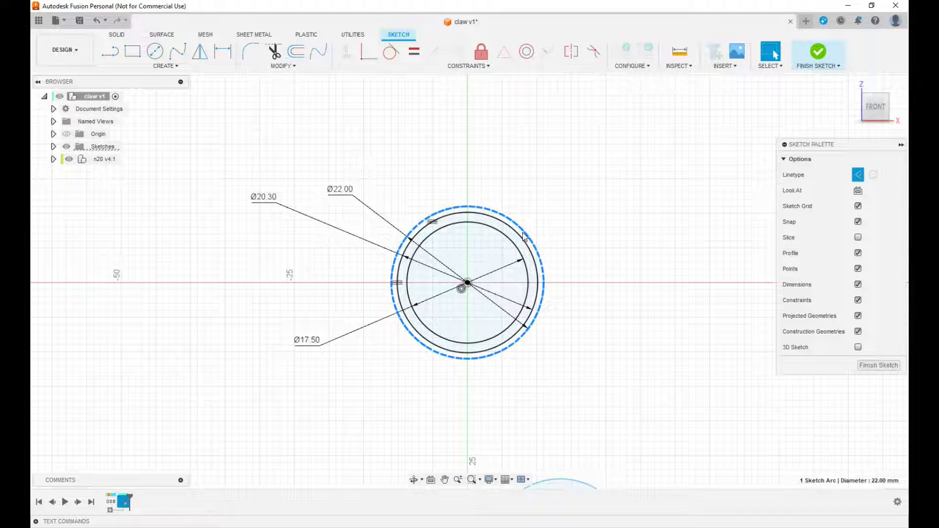
left_click(514, 249)
key("x")
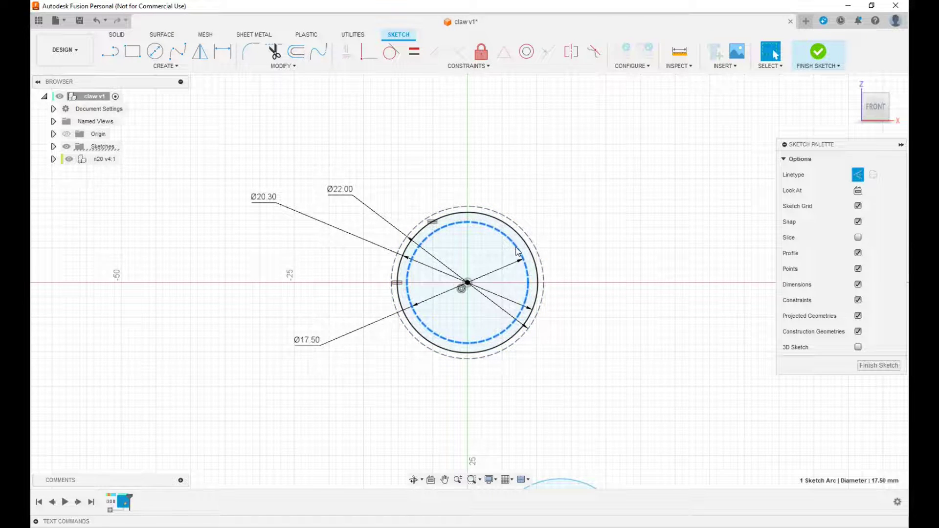
Draw two circles concentric with the upper circle, one about 26 mm outside it and one about 14 mm inside it
scroll(518, 251, "down", 5)
middle_click_drag(634, 254, 500, 293)
key("c")
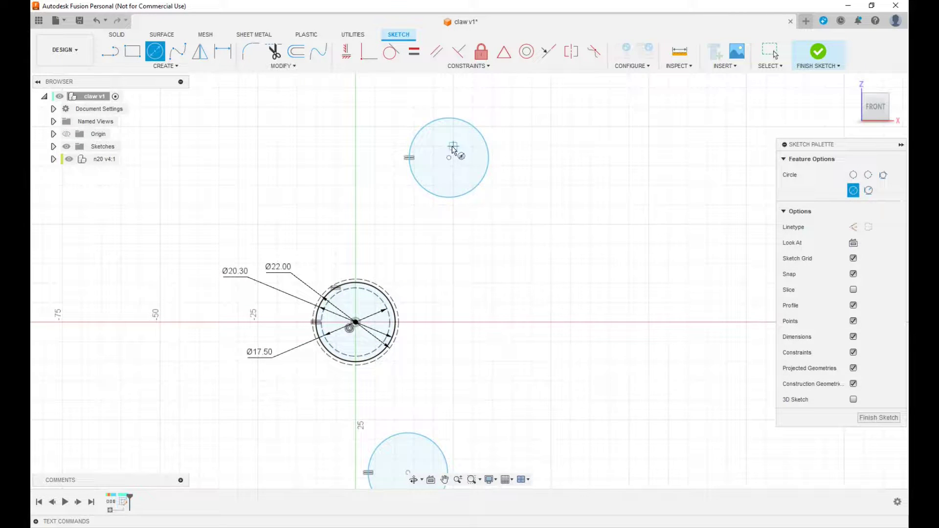
left_click(449, 157)
left_click(498, 145)
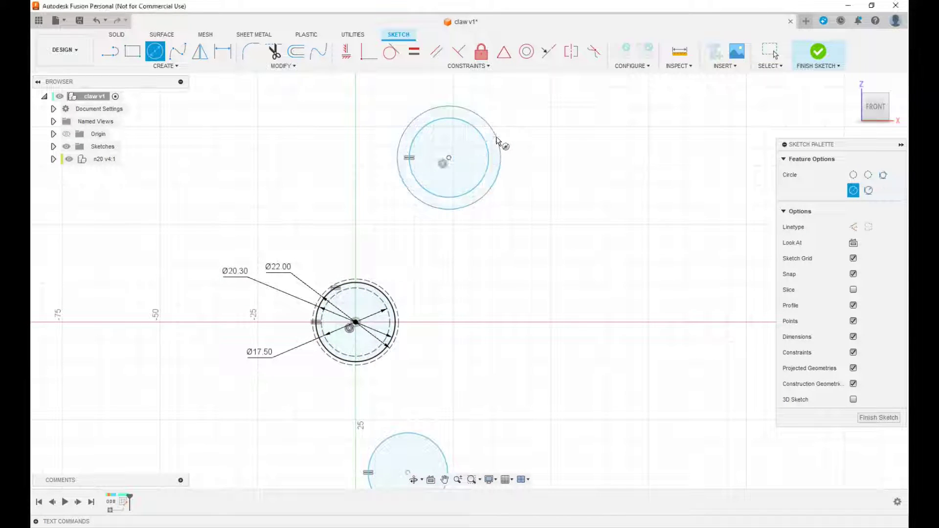
left_click(449, 158)
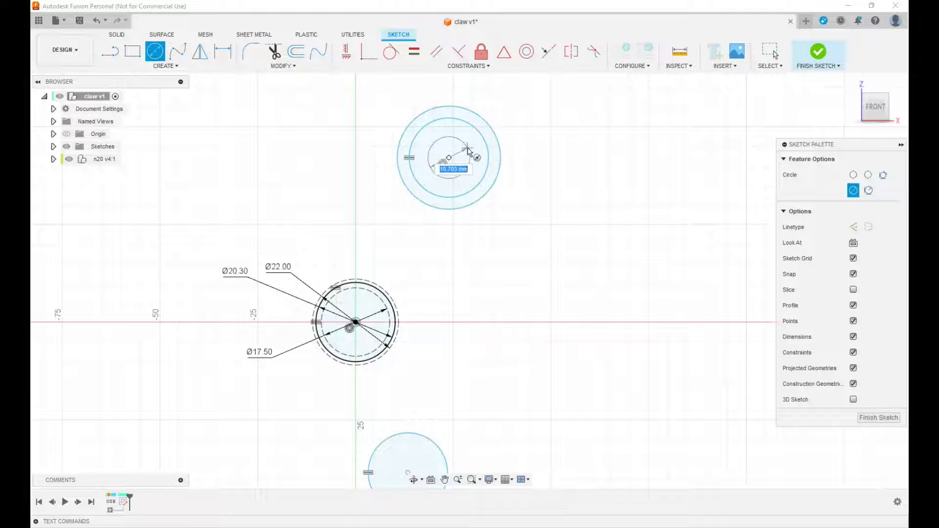
left_click(473, 148)
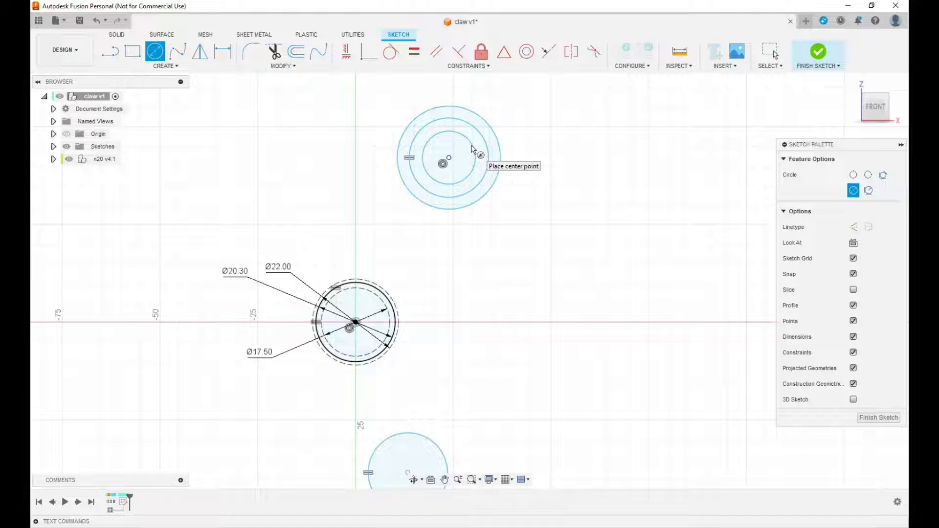
Convert the outermost and innermost circles of the upper group to construction geometry
key("Escape")
left_click(484, 119)
key("x")
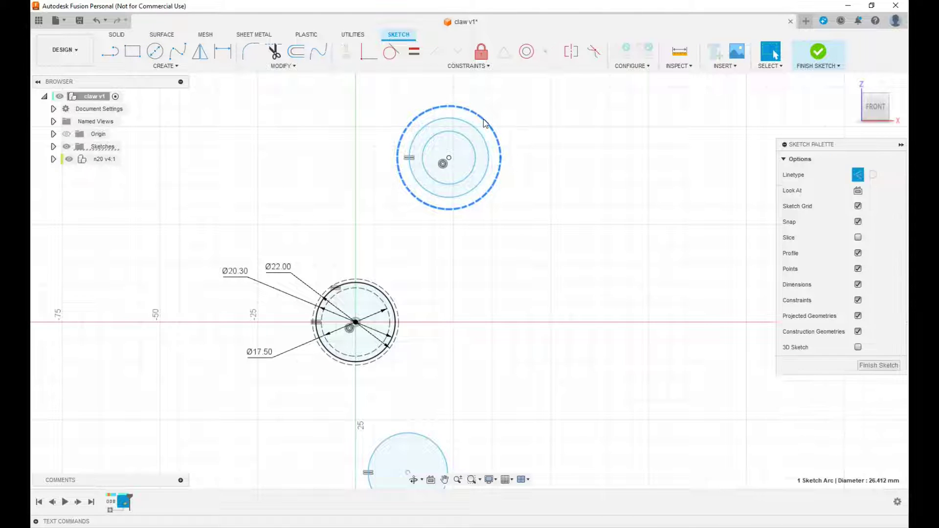
left_click(473, 145)
key("x")
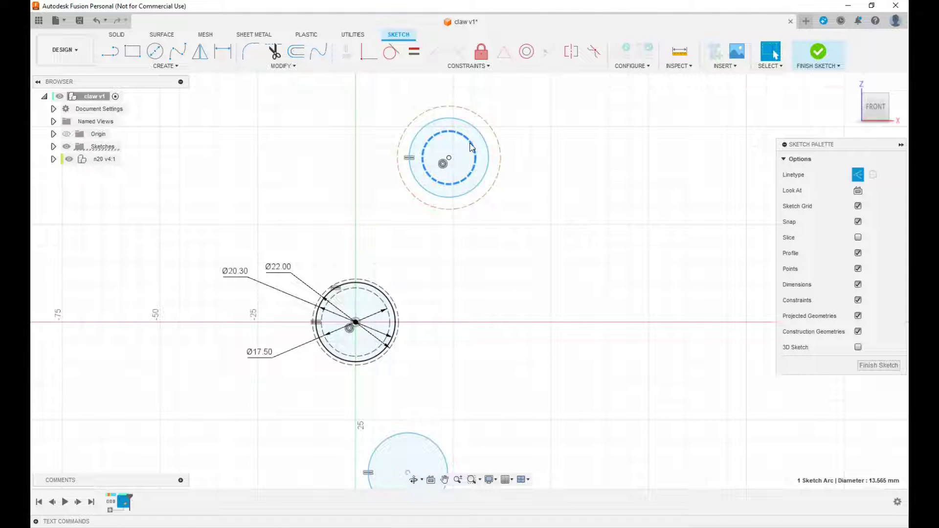
left_click(422, 56)
left_click(491, 123)
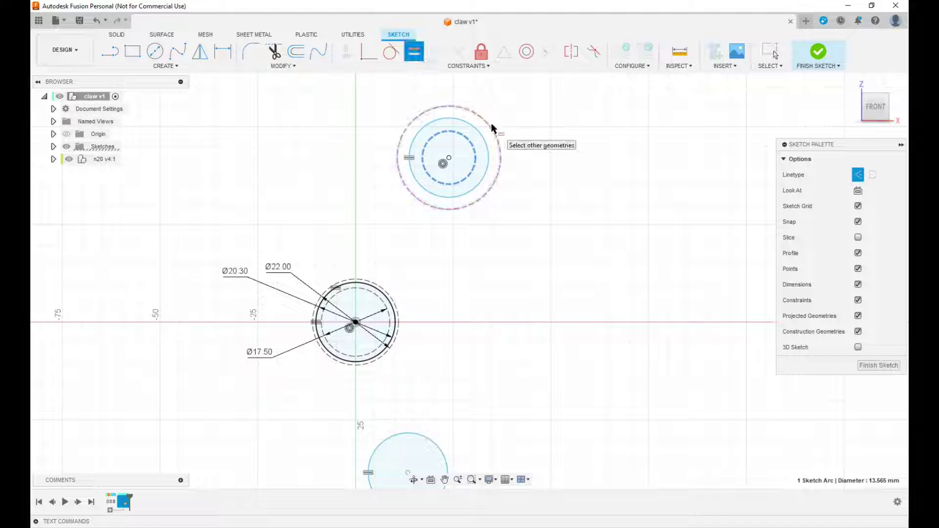
left_click(476, 161)
left_click(398, 310)
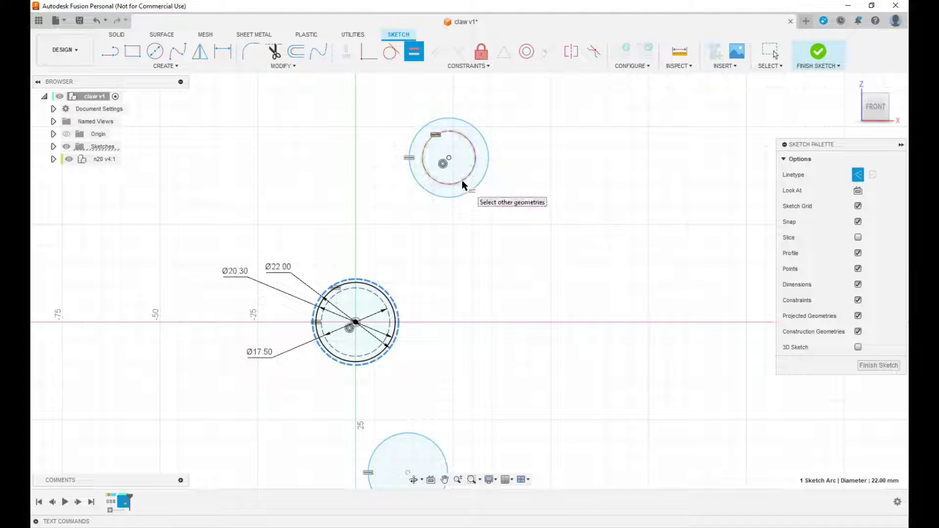
key("Escape")
left_click(97, 21)
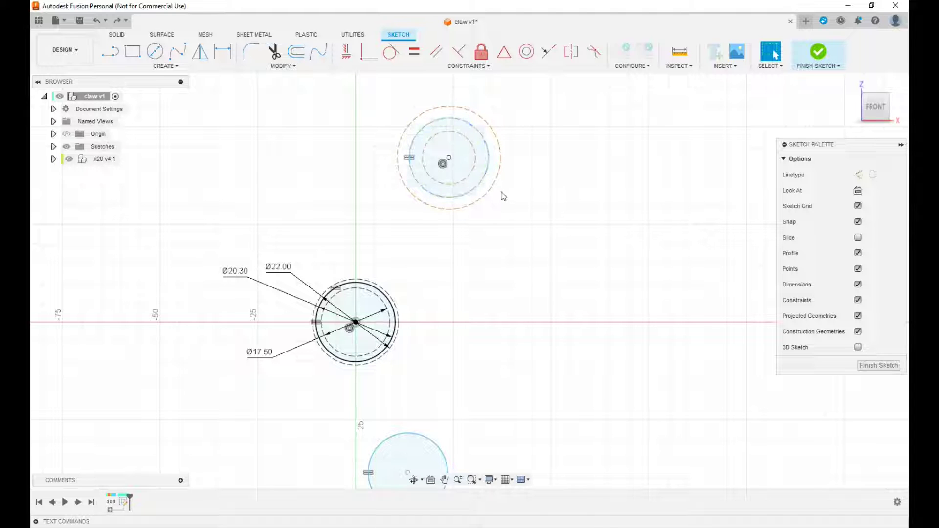
Make the upper group's outermost and innermost circles equal to the 22 mm and 17.5 mm circles at the origin, respectively
left_click(478, 190)
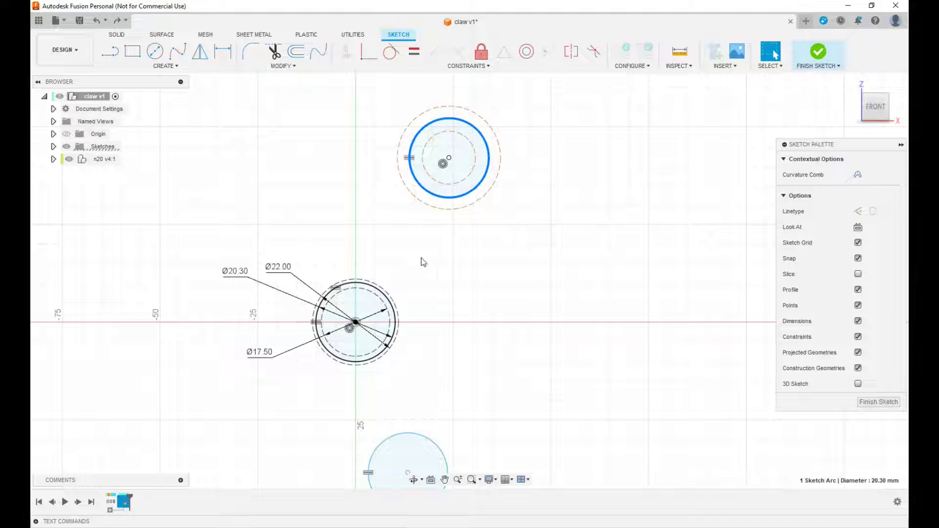
left_click(533, 245)
left_click(488, 197)
key("equal")
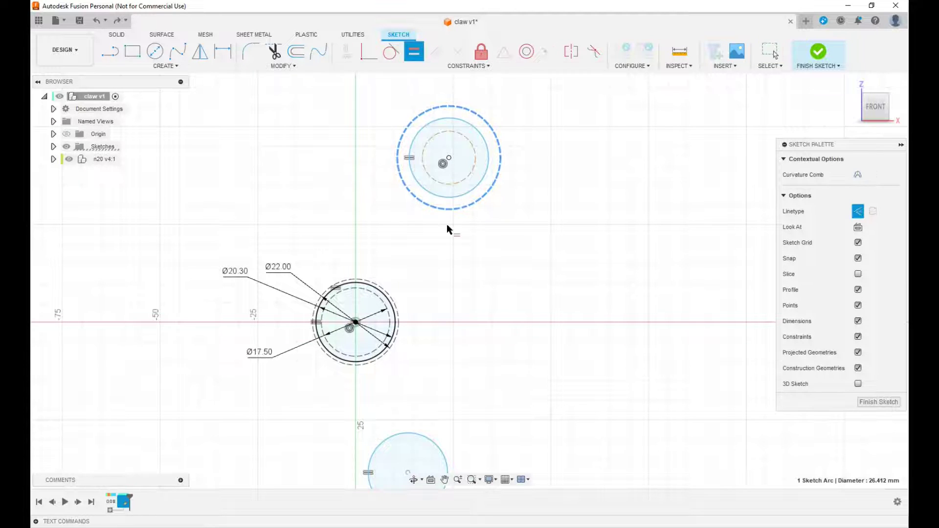
left_click(400, 322)
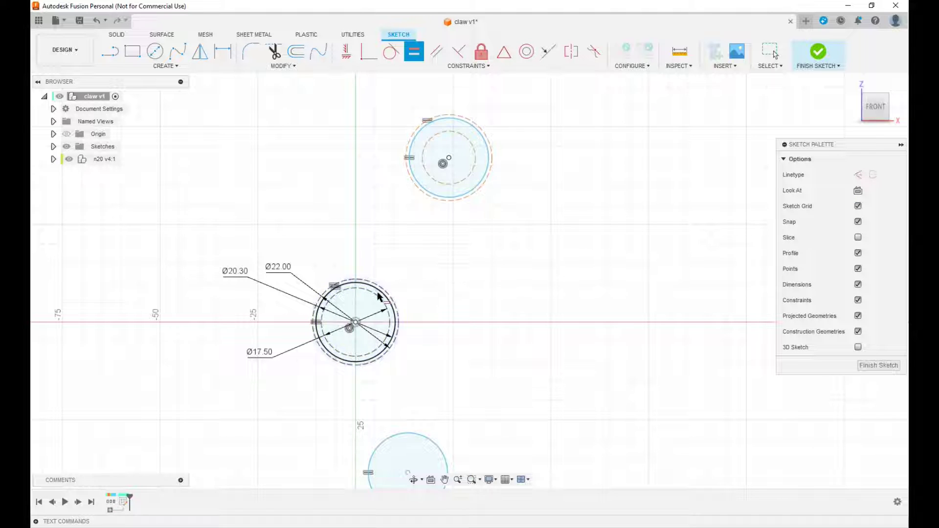
left_click(383, 307)
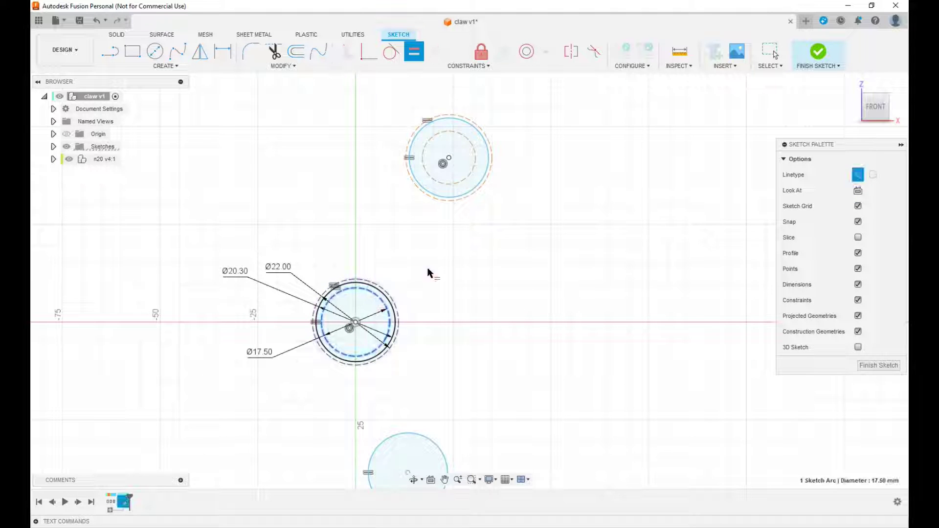
left_click(464, 184)
Draw two circles concentric with the lower circle, one outside it and one inside it
middle_click_drag(539, 313, 551, 205)
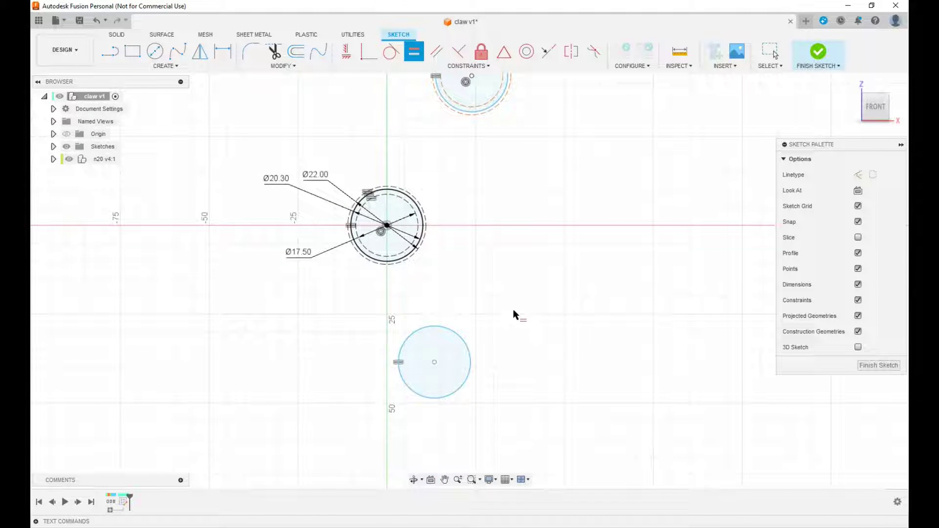
key("c")
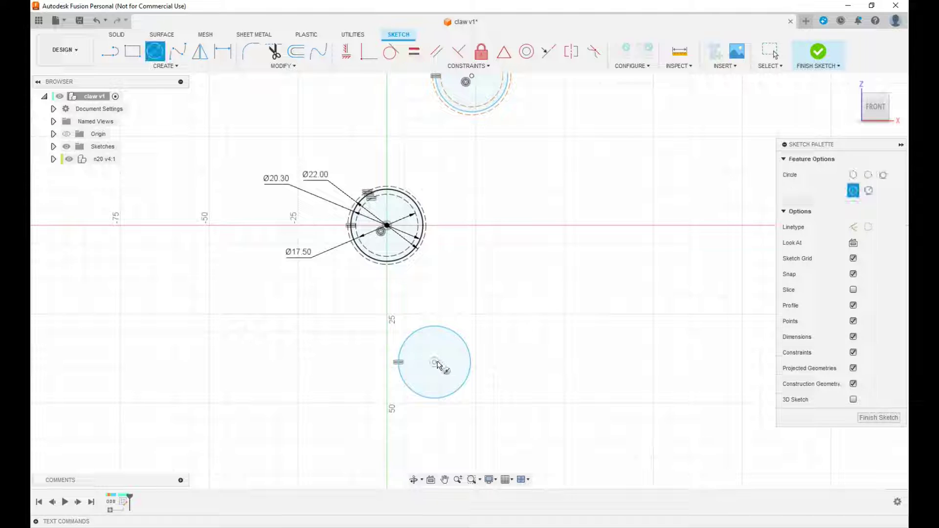
left_click(435, 364)
key("Return")
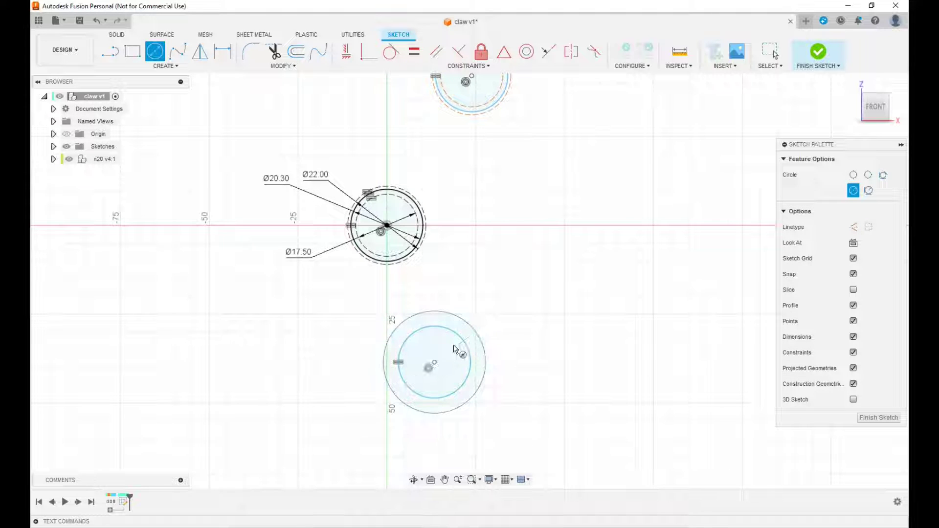
left_click(434, 363)
left_click(451, 365)
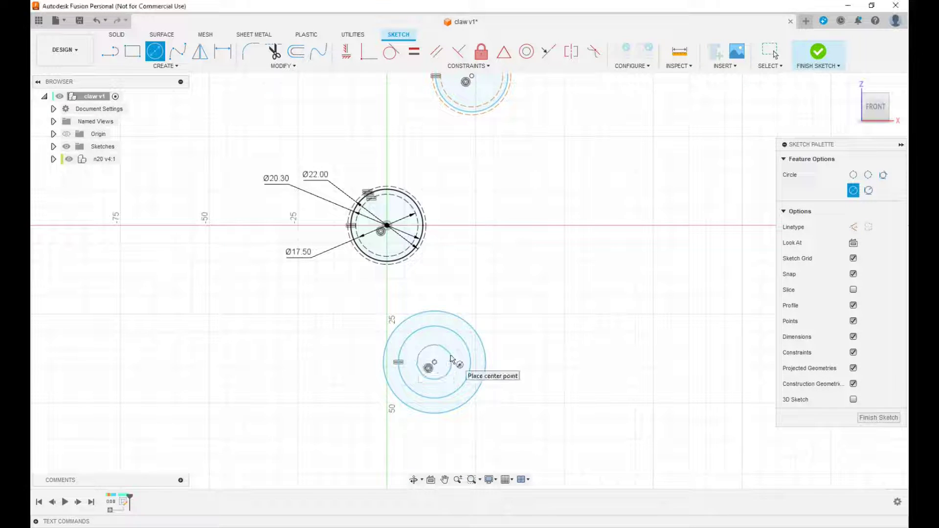
Make the lower group's innermost and outermost circles equal to the 17.5 mm and 22 mm circles at the origin, respectively
left_click(414, 51)
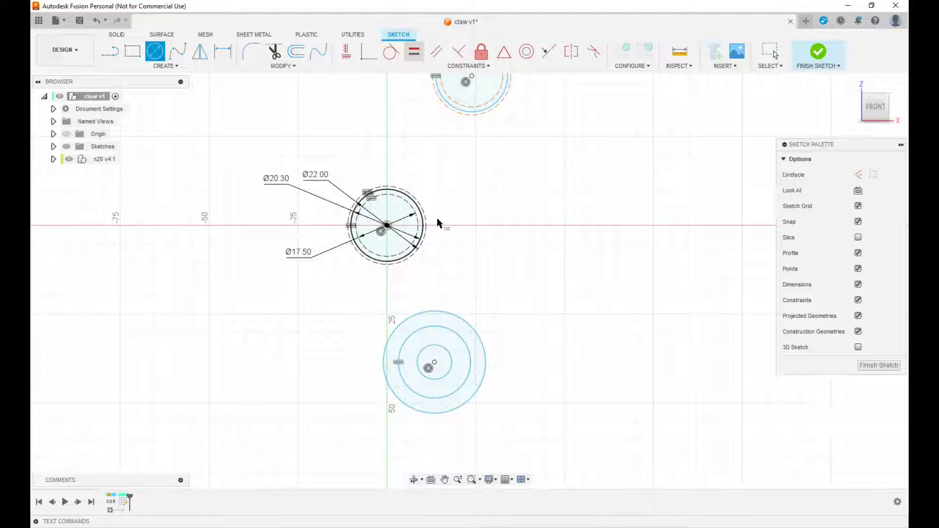
left_click(410, 246)
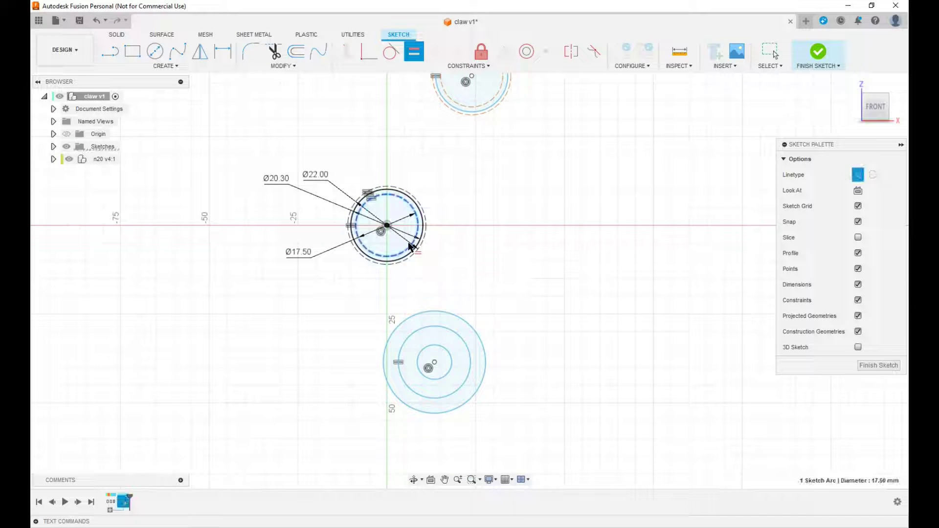
left_click(448, 371)
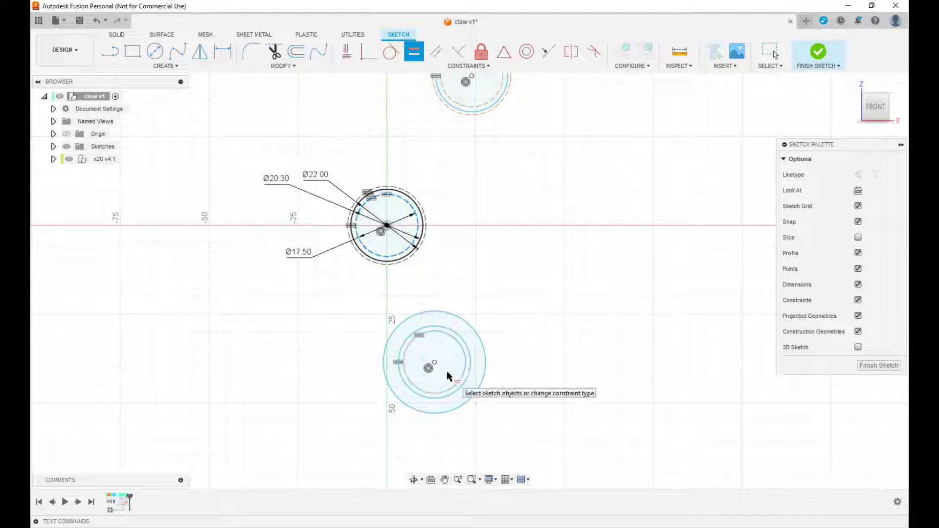
left_click(425, 242)
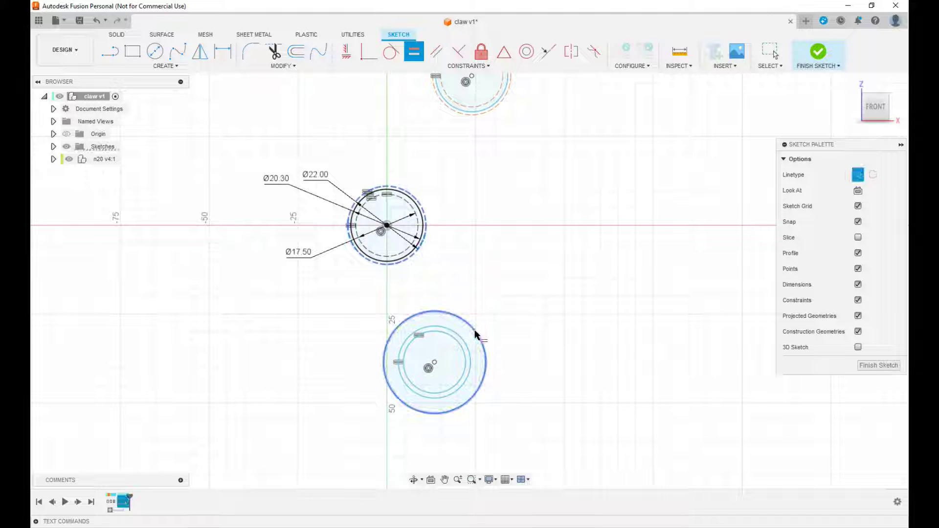
left_click(477, 332)
Convert the outermost and innermost circles of the lower group to construction geometry
scroll(419, 369, "down", 2)
scroll(420, 370, "up", 8)
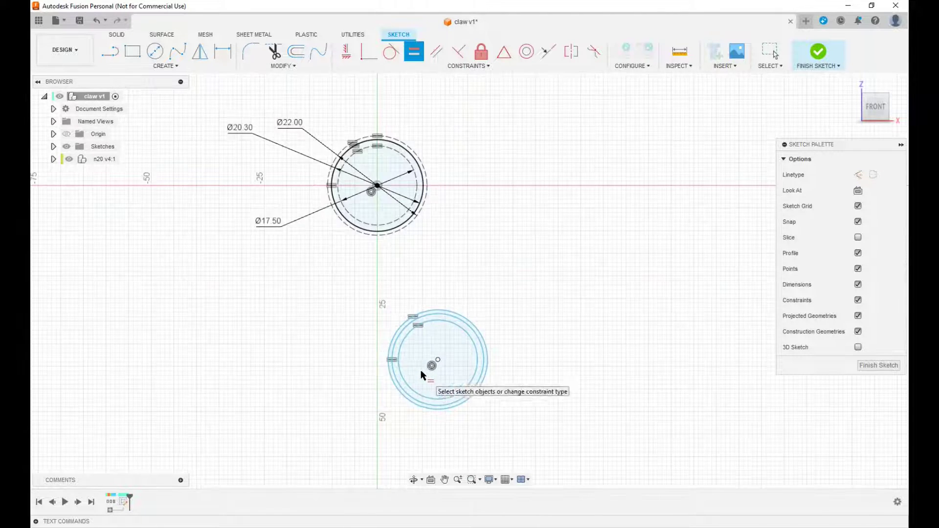
key("Escape")
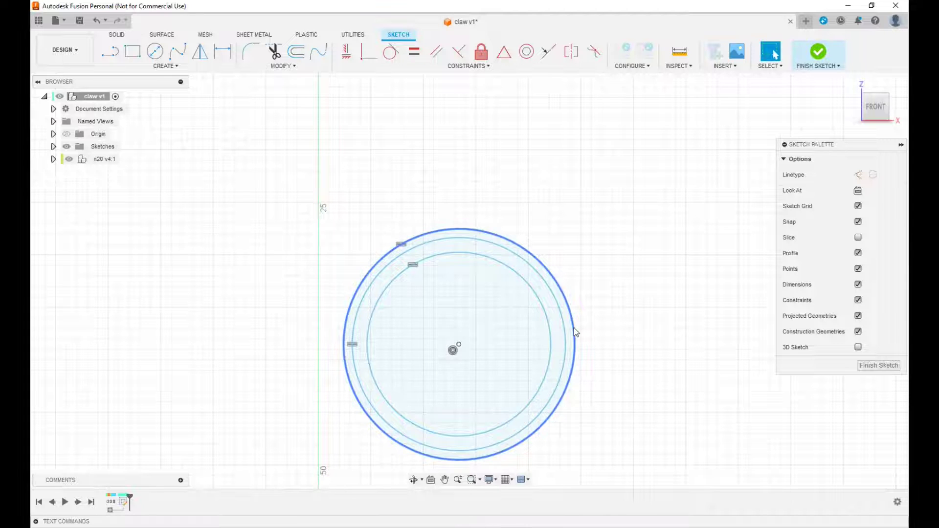
left_click(574, 328)
left_click(551, 337)
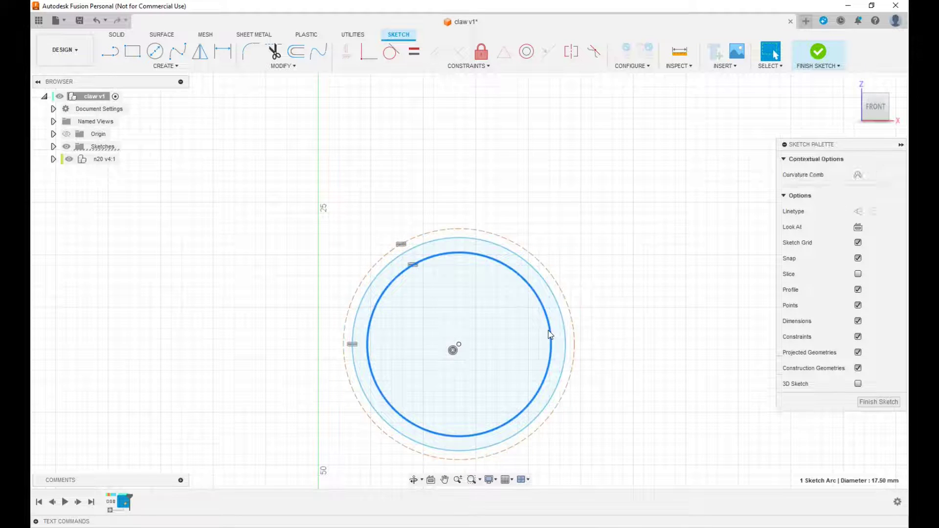
Draw a line from the origin to the centre of the upper circle group
scroll(582, 319, "down", 2)
scroll(583, 316, "down", 2)
scroll(635, 296, "down", 1)
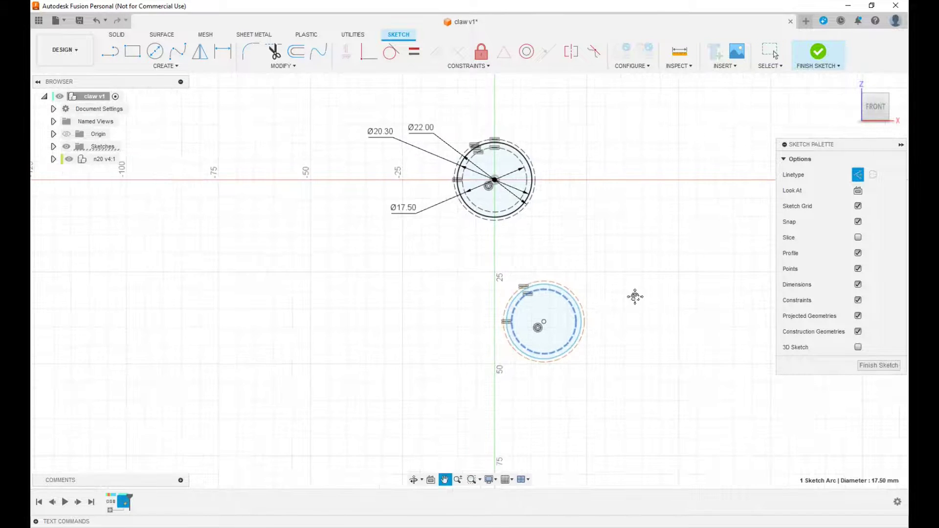
middle_click_drag(635, 289, 542, 322)
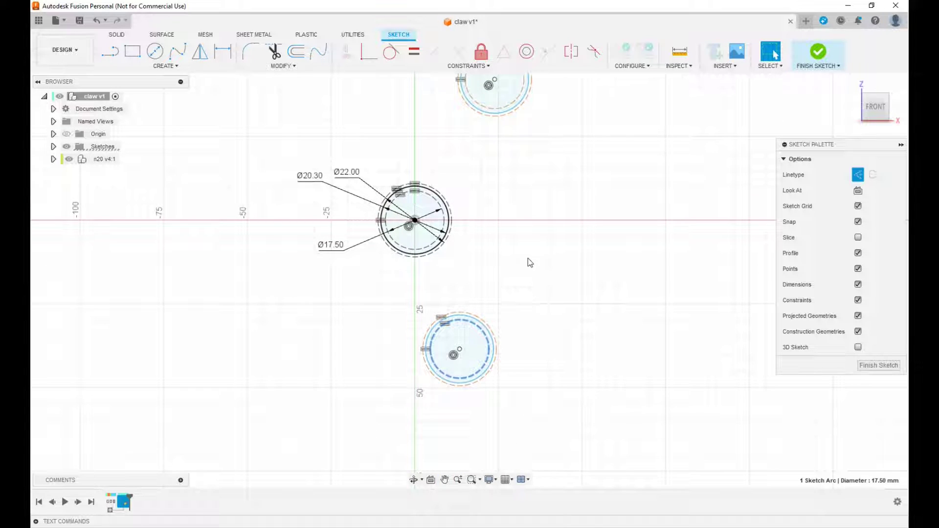
scroll(528, 257, "down", 2)
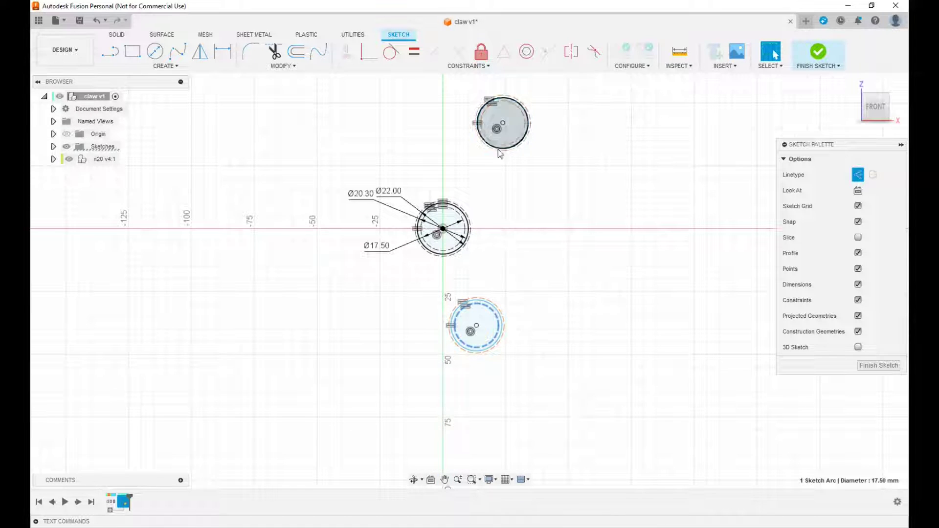
middle_click_drag(544, 210, 520, 296)
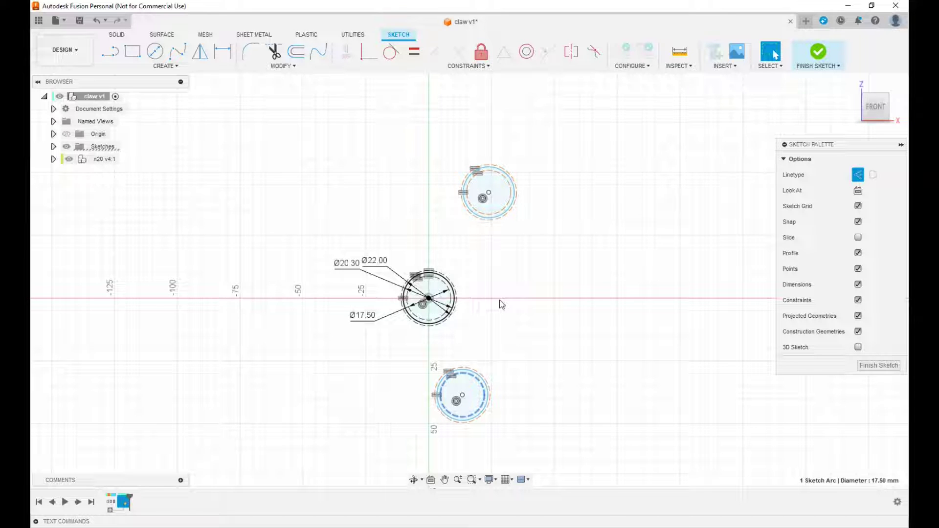
key("l")
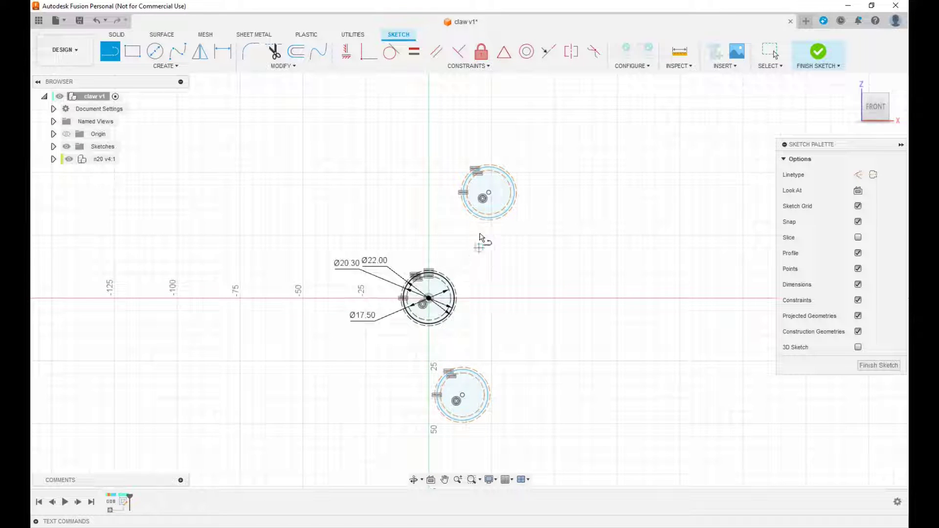
left_click(429, 298)
left_click(490, 192)
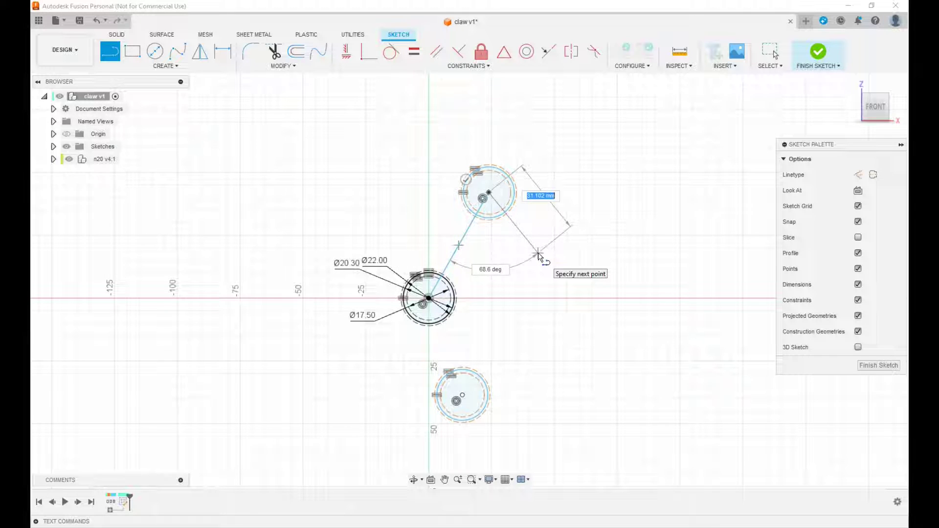
key("Escape")
Draw a line from the origin to the centre of the lower circle group
key("l")
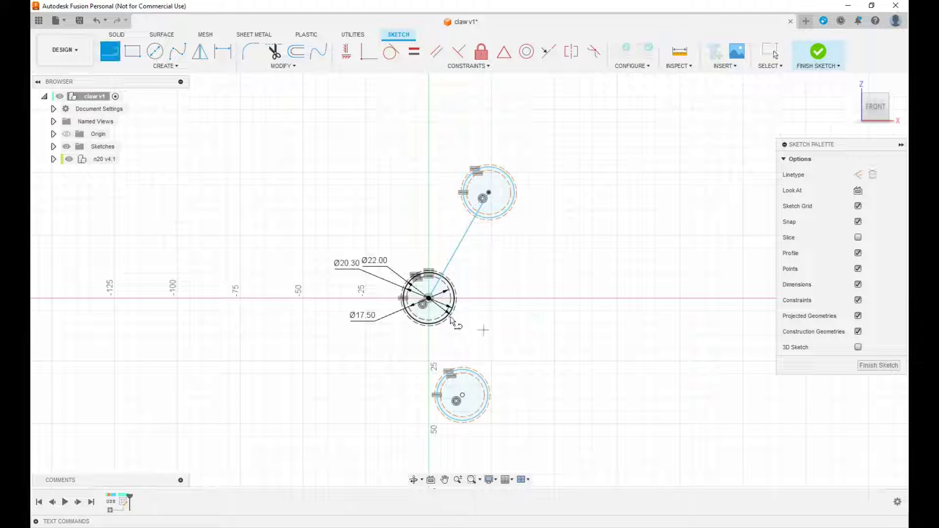
left_click(429, 298)
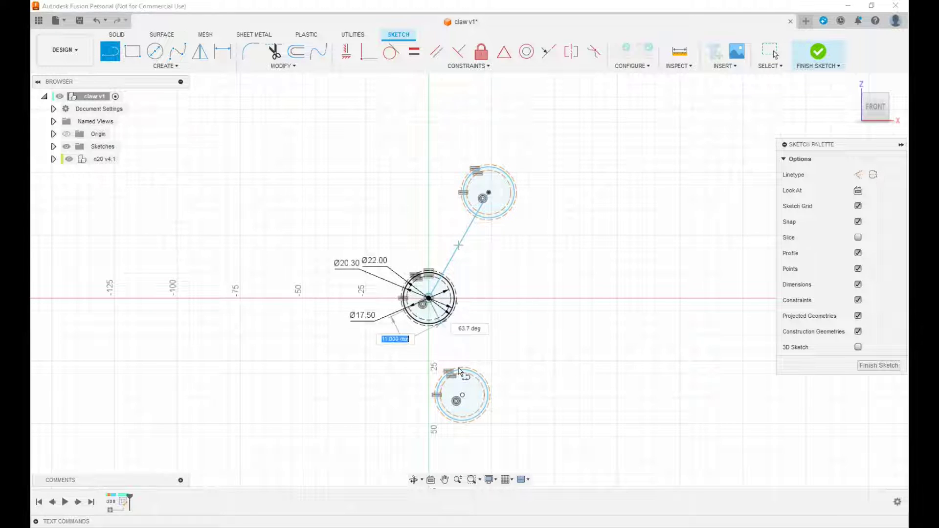
left_click(462, 395)
key("Escape")
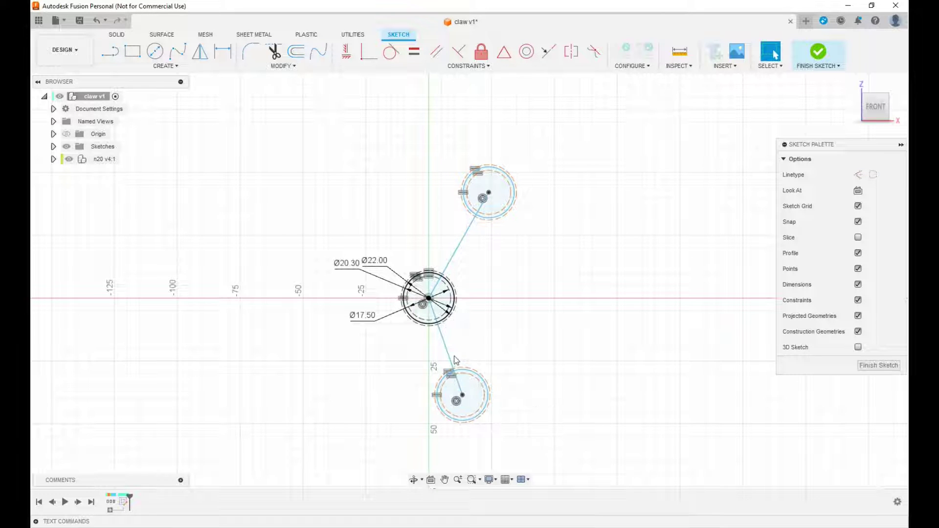
Convert the two lines joining the origin to the upper and lower circle centres to construction geometry
left_click(451, 359)
key("x")
left_click(459, 253)
key("x")
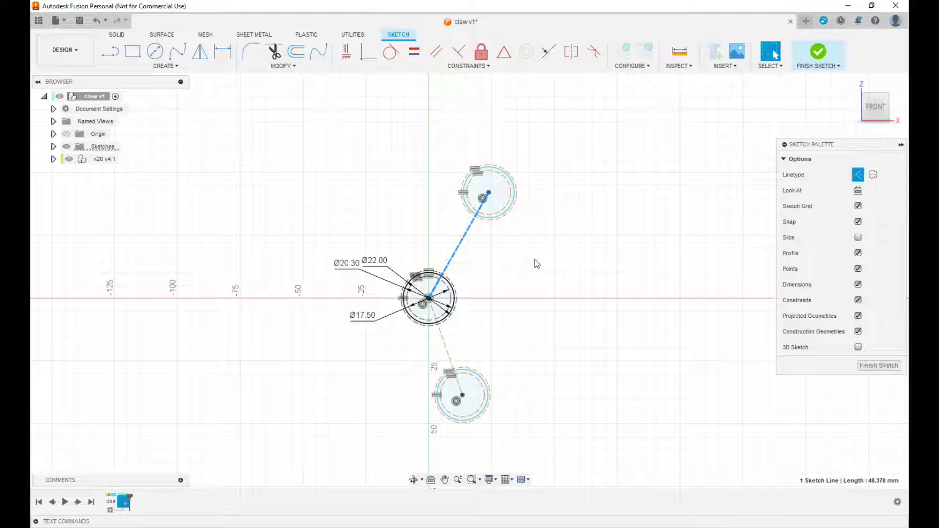
Add an aligned dimension to the line between the origin and the upper group's centre, set to (20.3/2)+(20.3/2) mm
key("d")
left_click(462, 245)
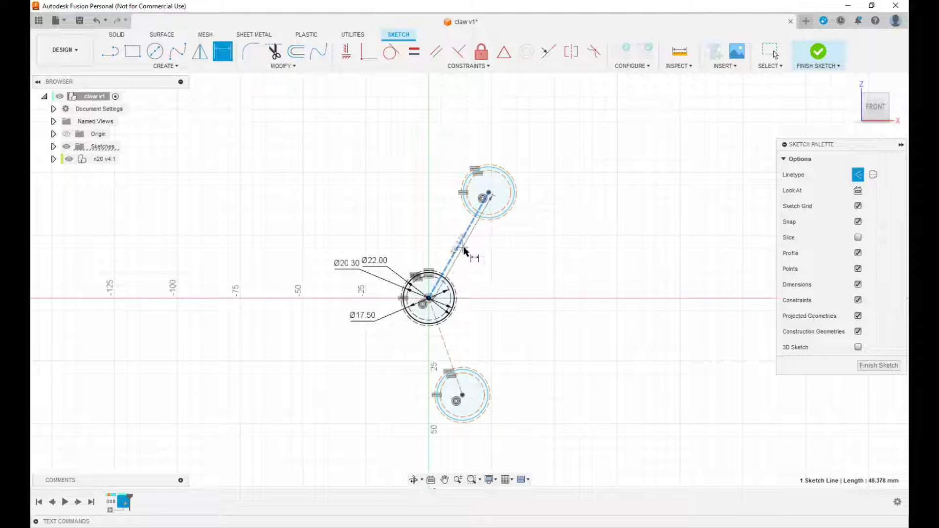
right_click(500, 264)
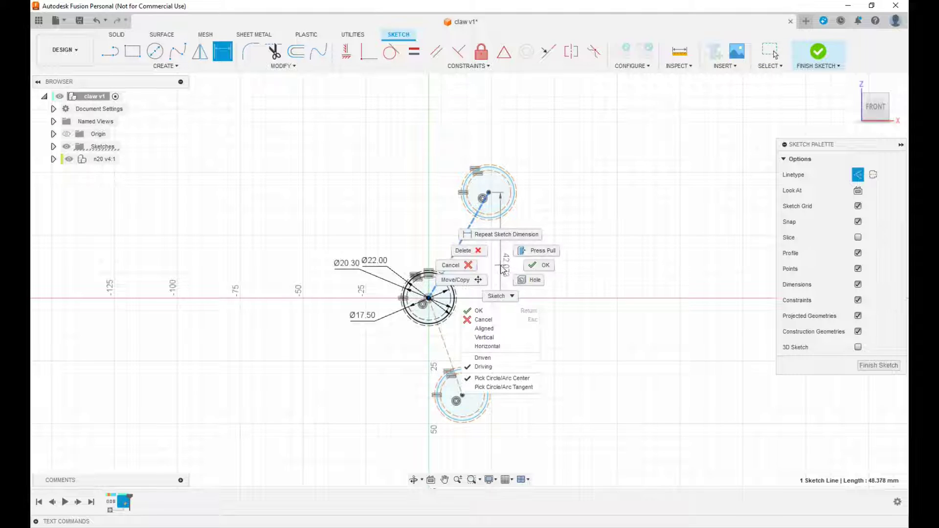
left_click(490, 327)
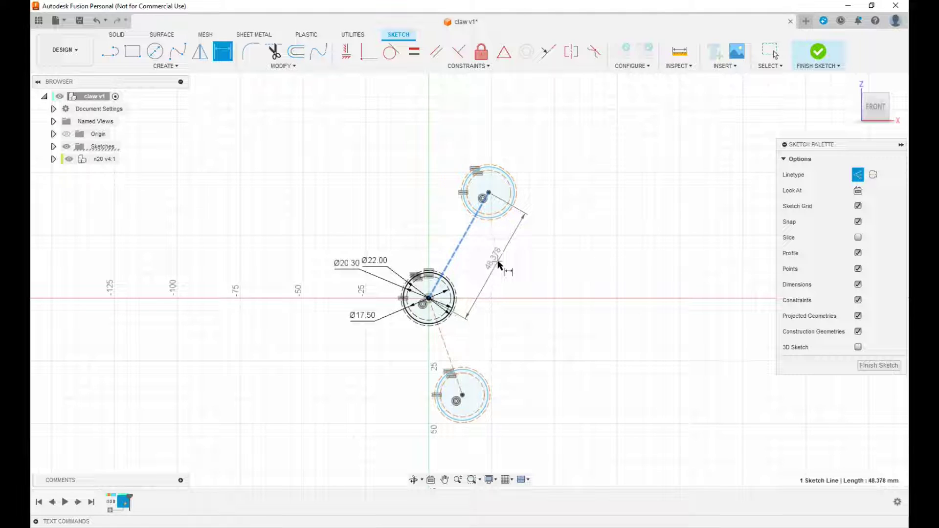
left_click(499, 262)
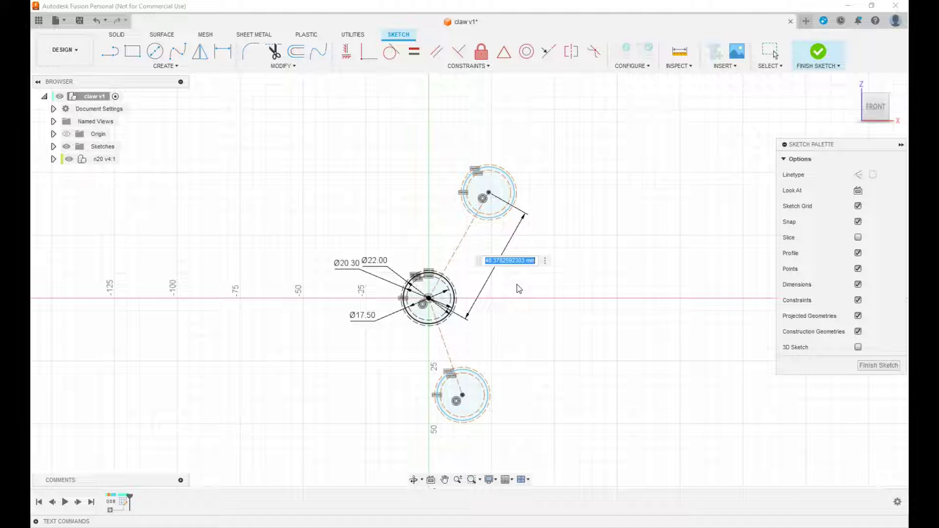
key("BackSpace")
type("(20.3")
type("/3")
type(")")
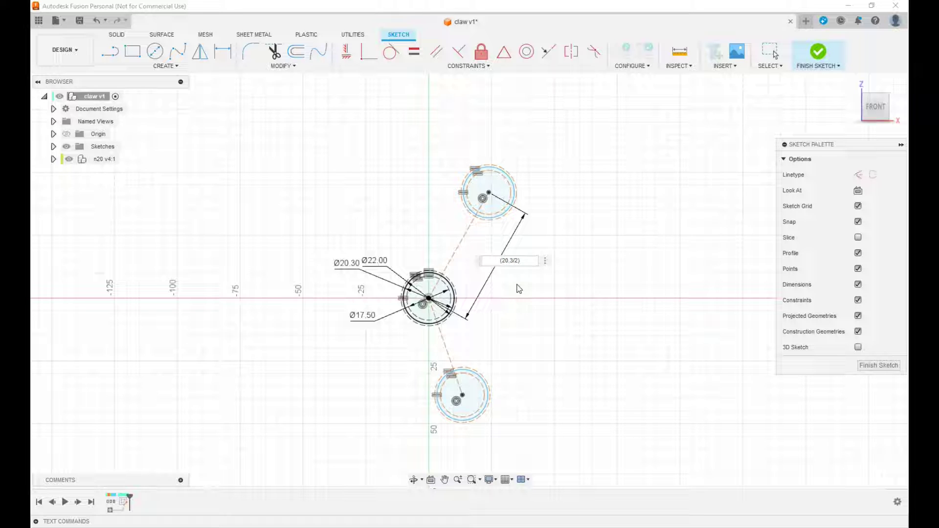
type("-")
key("BackSpace")
type("+(20.3/2)")
key("Return")
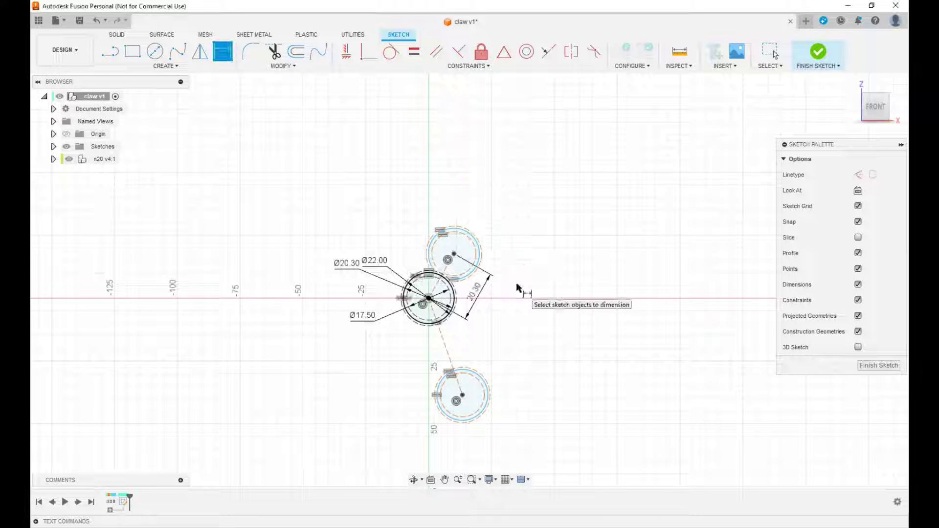
scroll(474, 294, "up", 4)
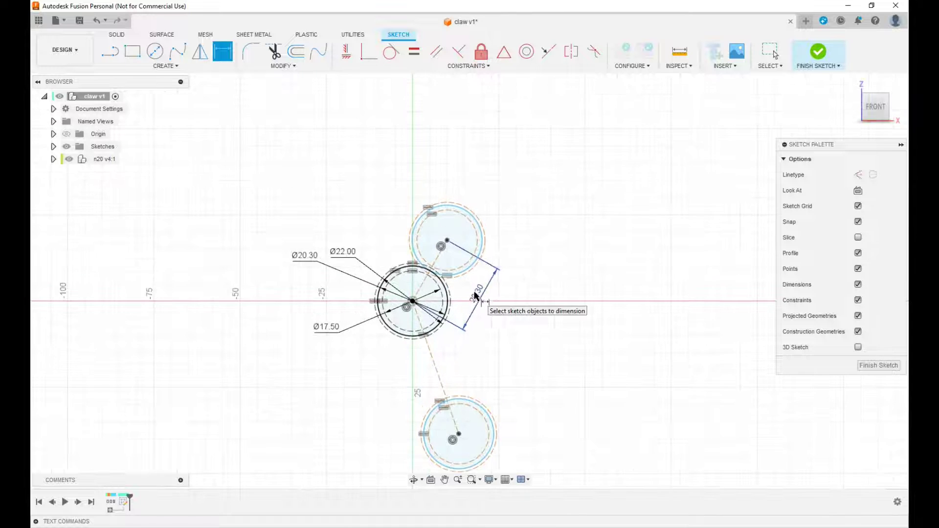
Apply an Equal constraint between the two construction lines that join the origin to the upper and lower circle centres
left_click(414, 51)
left_click(425, 243)
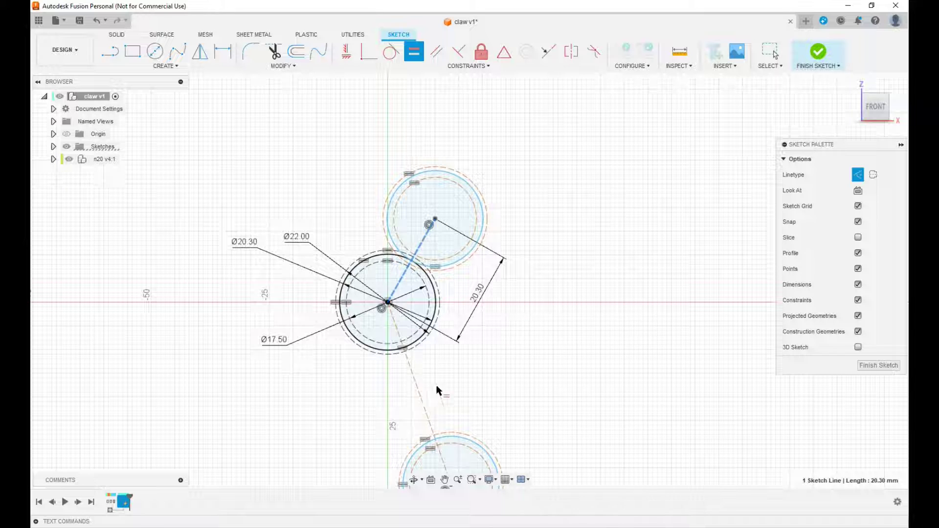
left_click(419, 398)
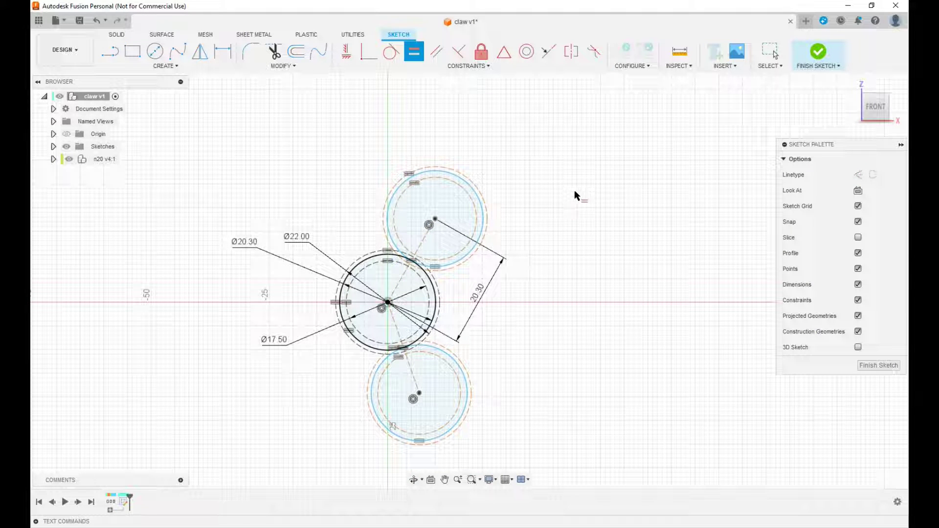
key("Escape")
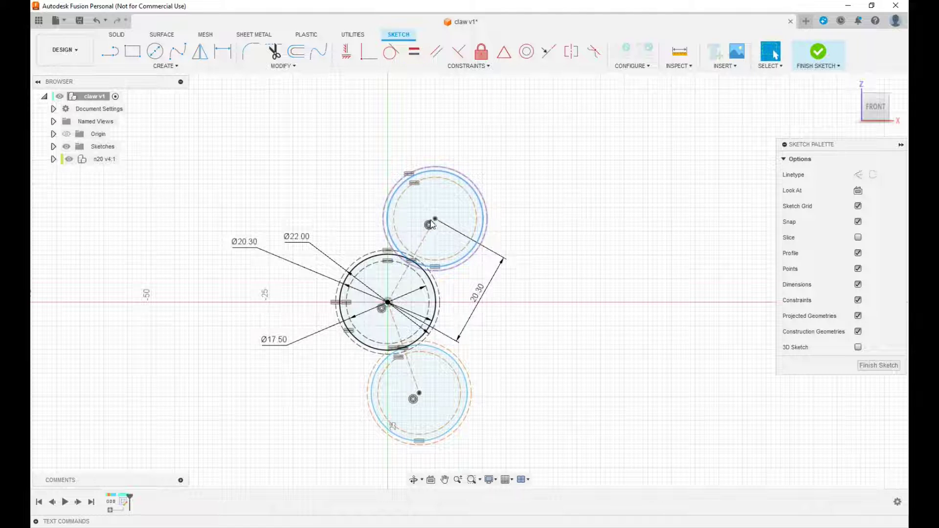
Constrain both construction lines to vertical so the three circle groups line up above and below the origin
mouse_move(431, 215)
left_mouse_down()
mouse_move(406, 196)
mouse_move(343, 206)
mouse_move(436, 204)
mouse_move(373, 195)
left_mouse_up()
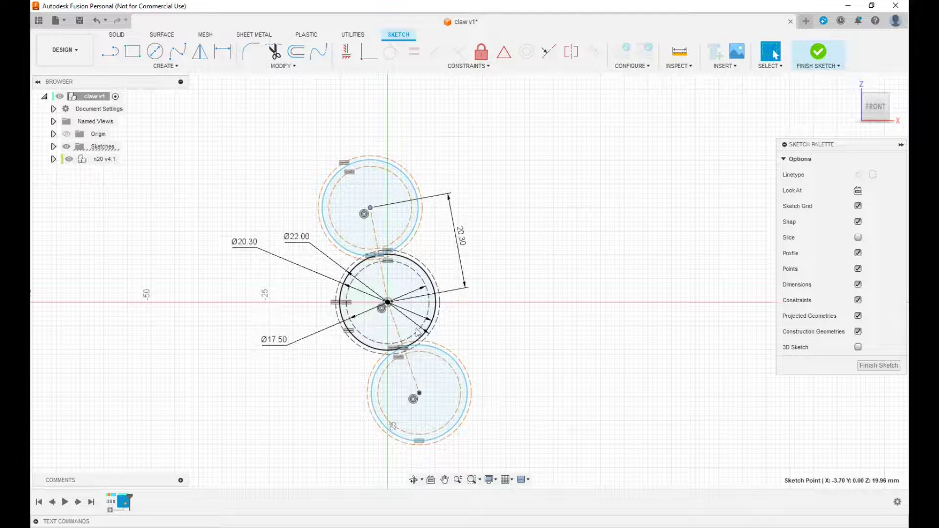
left_click(347, 51)
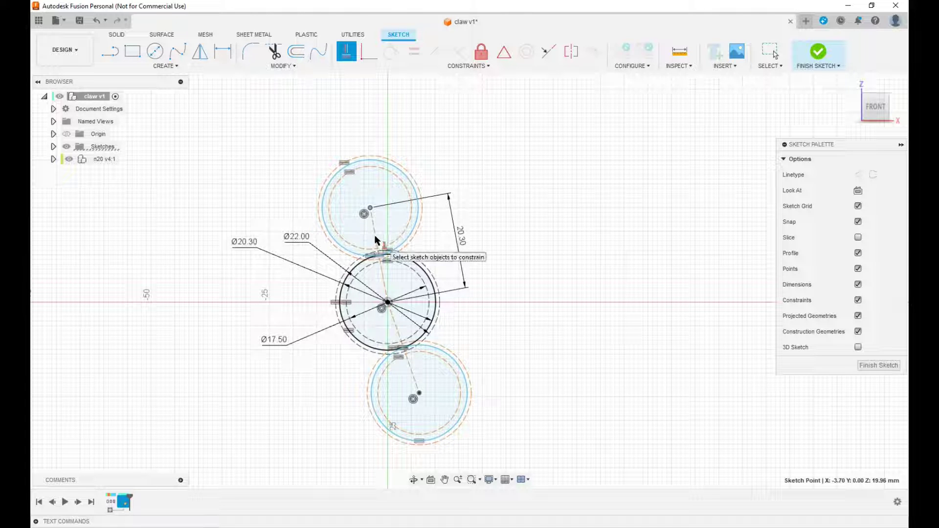
key("Escape")
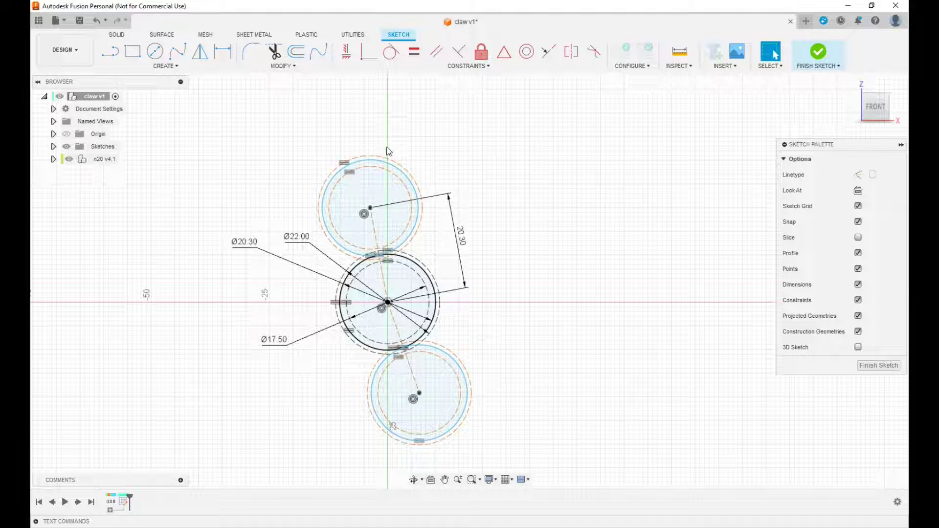
left_click(375, 236)
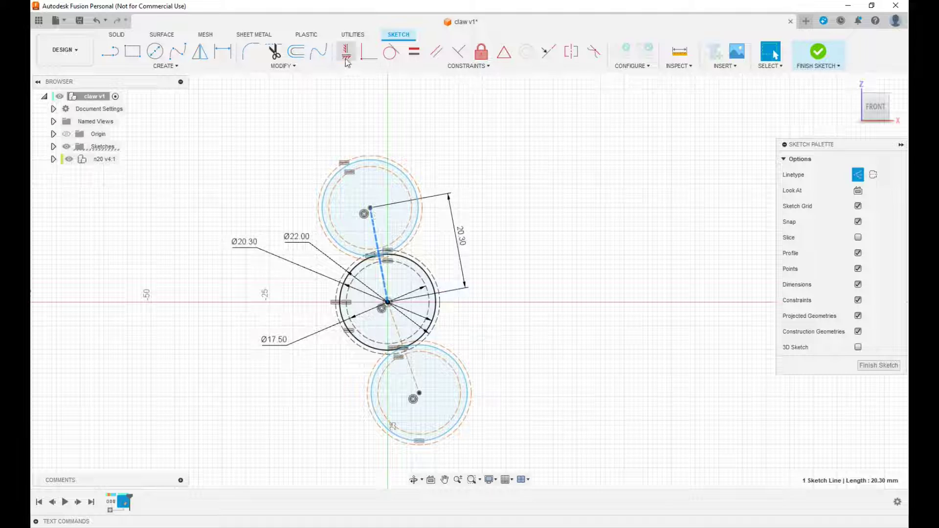
left_click(346, 56)
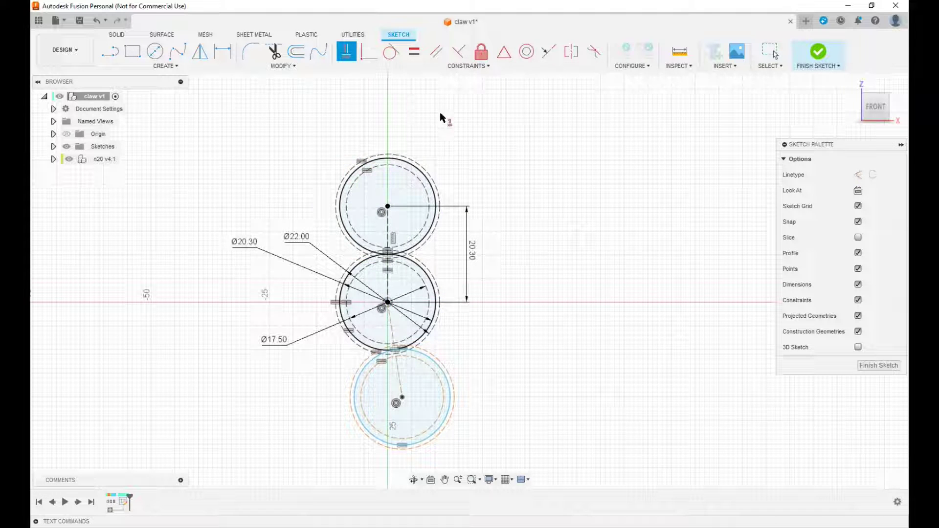
left_click(399, 379)
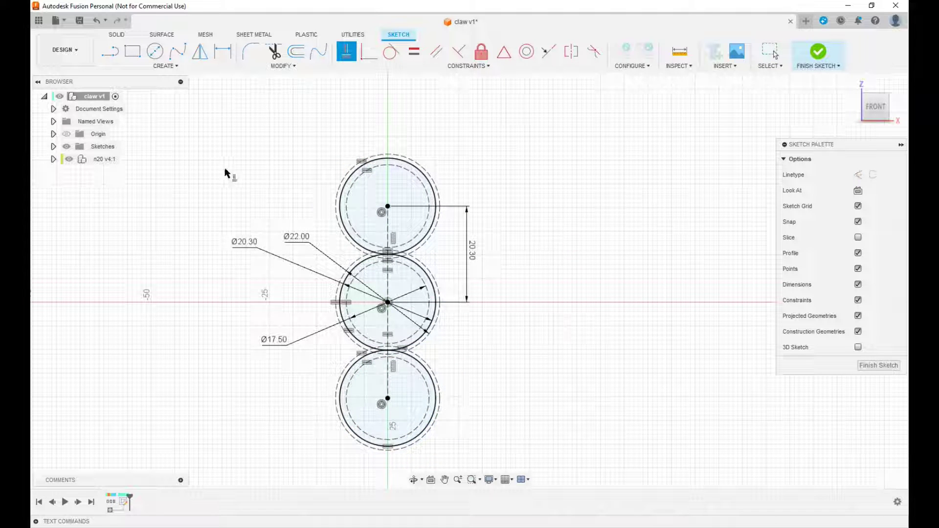
Expand the sketch list and add a user parameter named stroke with an expression of 6 mm
left_click(54, 147)
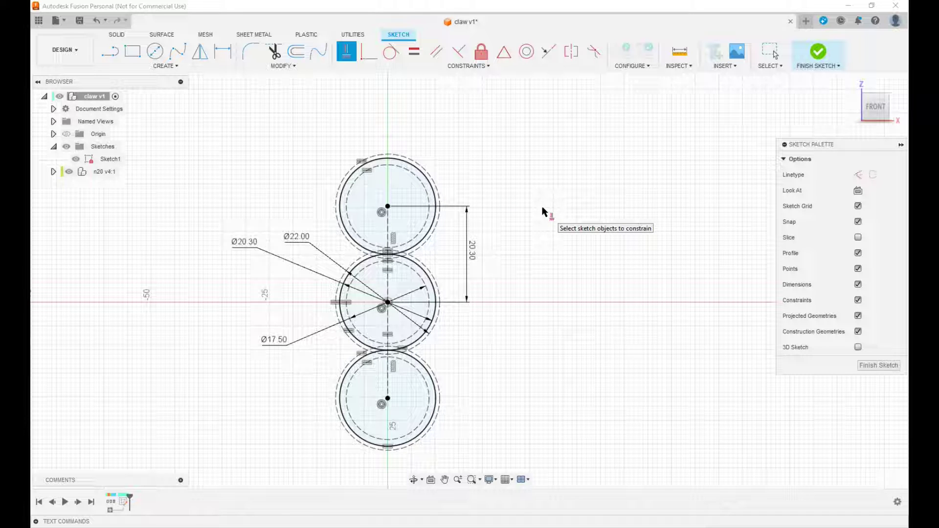
left_click(293, 70)
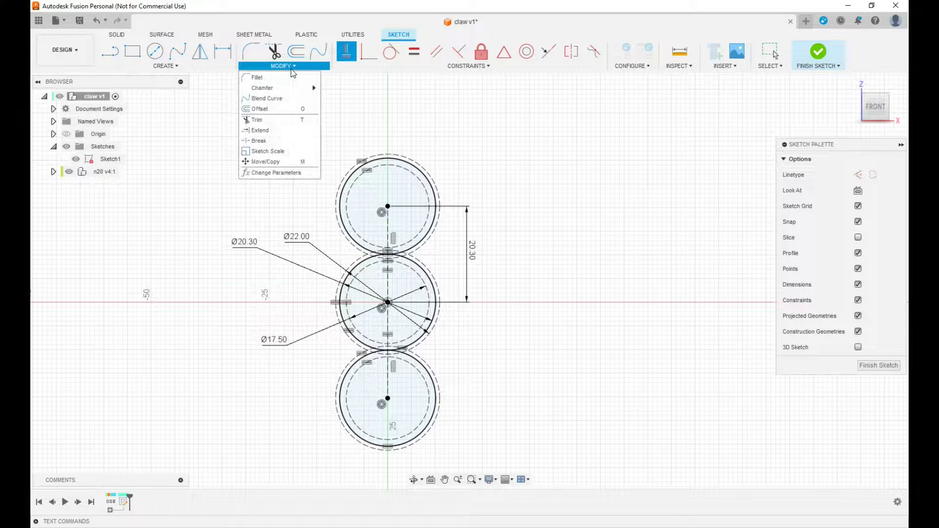
left_click(300, 172)
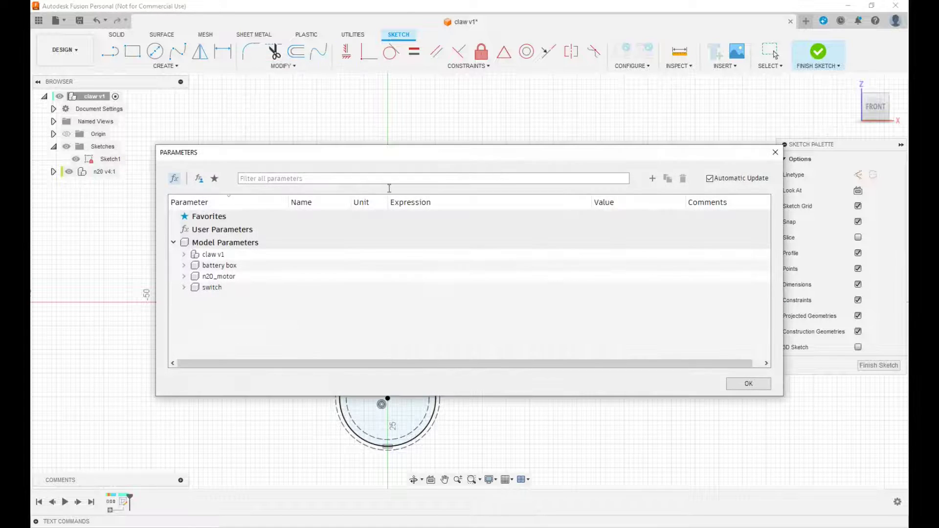
left_click(654, 179)
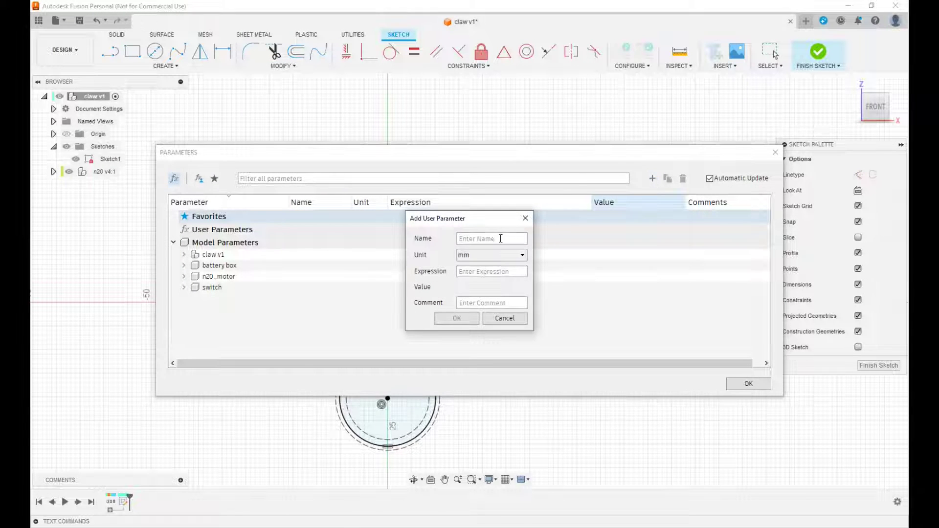
type("s")
type("t")
type("roke")
type("6")
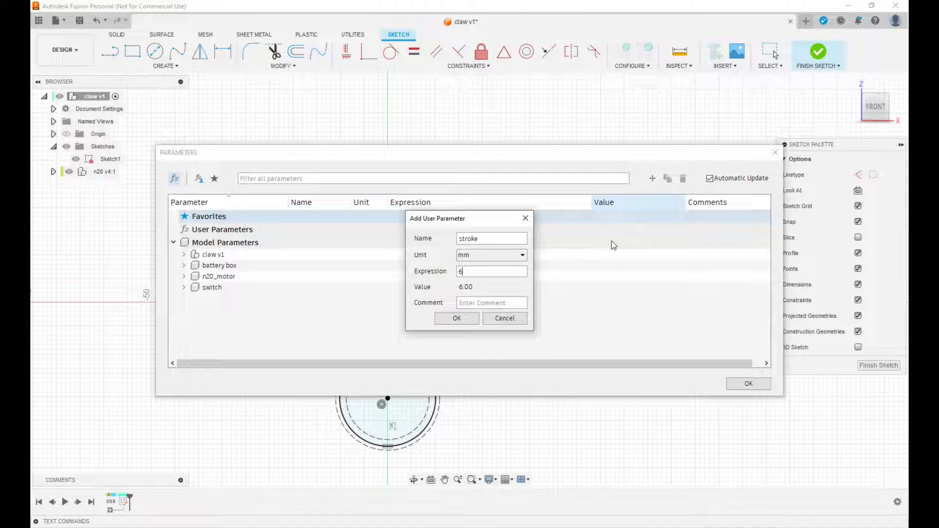
key("Return")
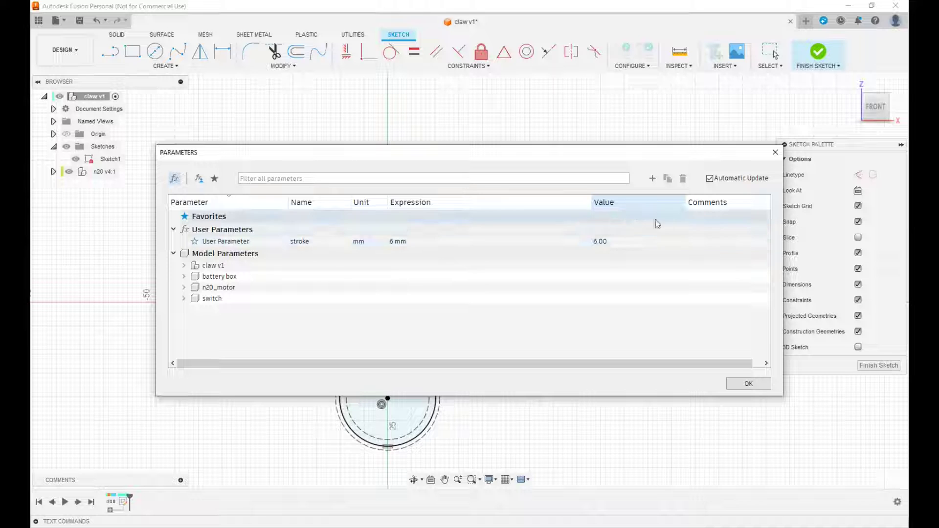
Add a user parameter named screw_clearance with an expression of 3.3 mm
left_click(652, 178)
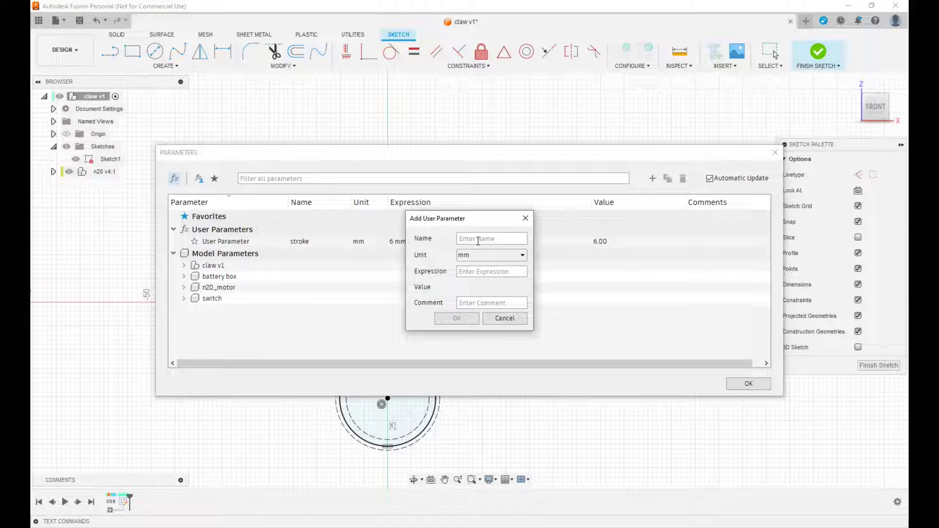
left_click(517, 238)
type("screw_clear")
left_click(478, 277)
type("3.3")
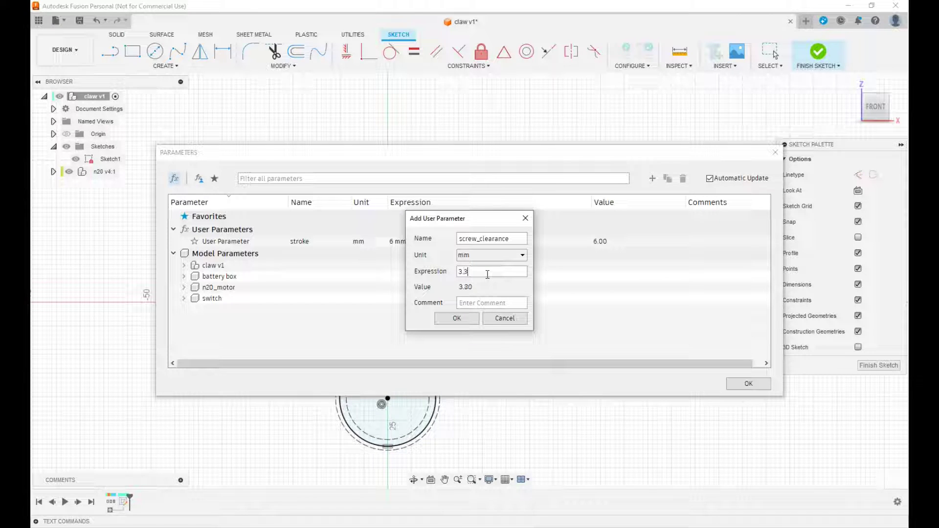
left_click(459, 319)
Add a user parameter named screw_thead with an expression of 2.9 mm
left_click(653, 179)
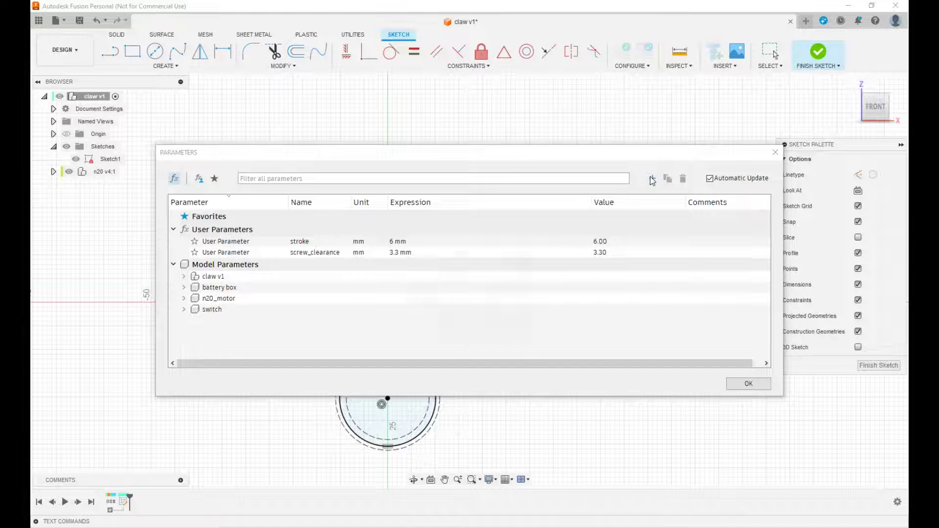
type("screw")
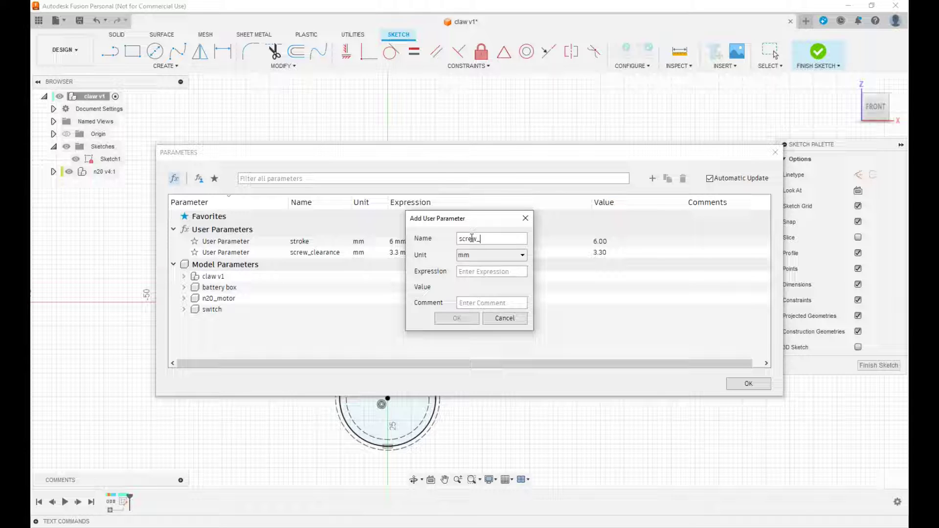
type("_the")
left_click(510, 270)
type("2.9")
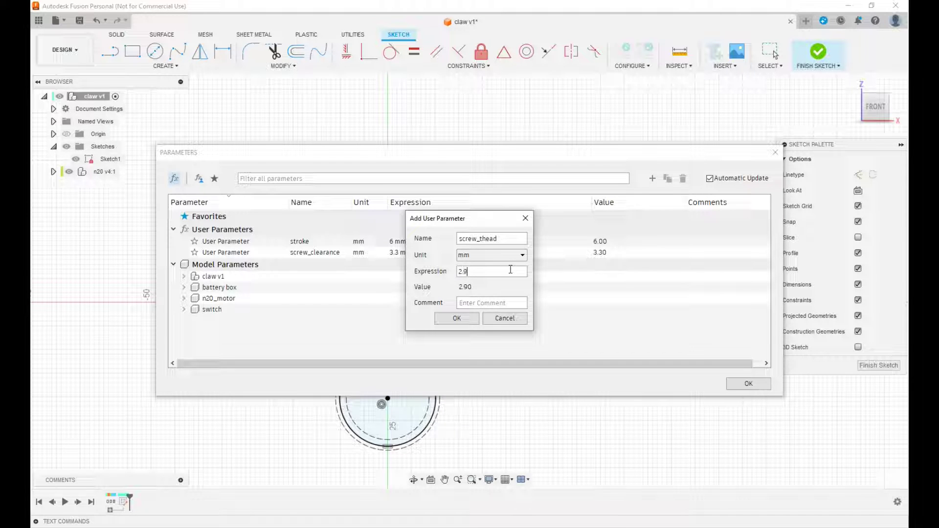
left_click(457, 318)
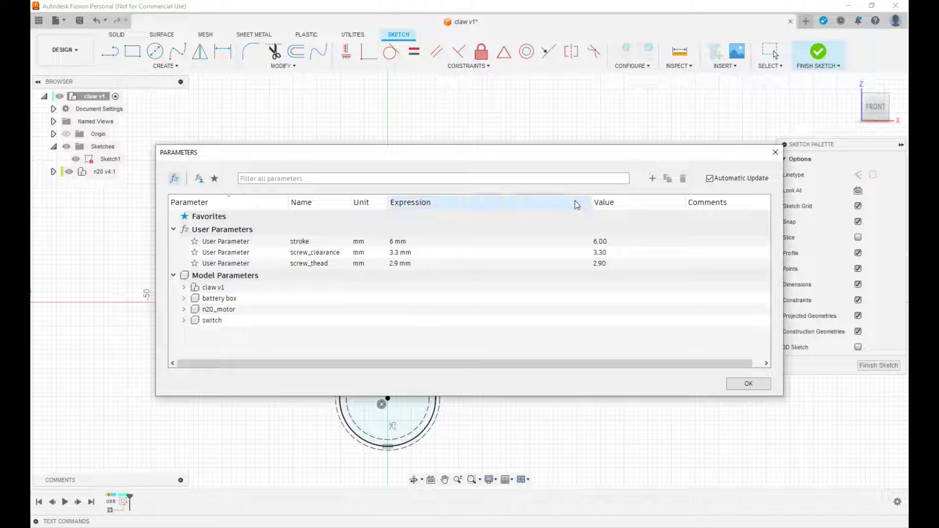
Add a user parameter named screw_head_clearance with an expression of 7 mm and close the parameters dialog
left_click(653, 178)
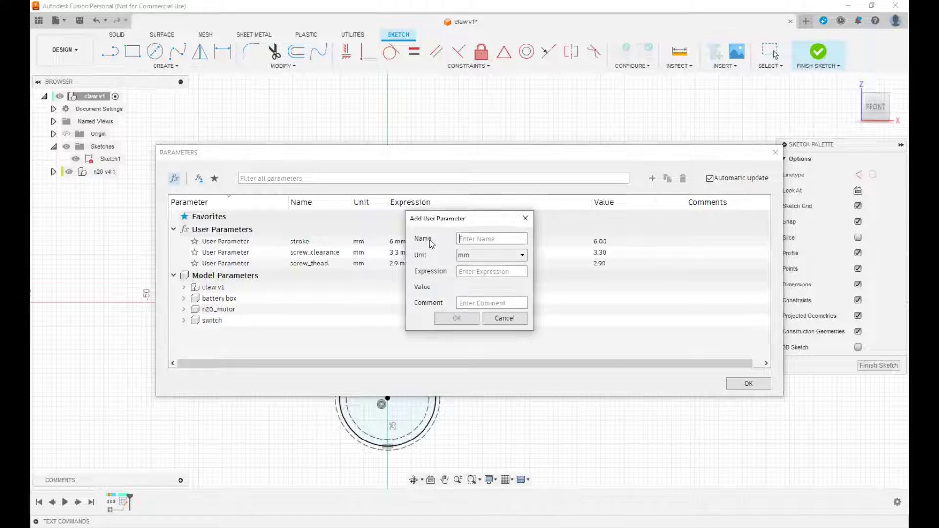
left_click(472, 237)
type("screw_head_clearance")
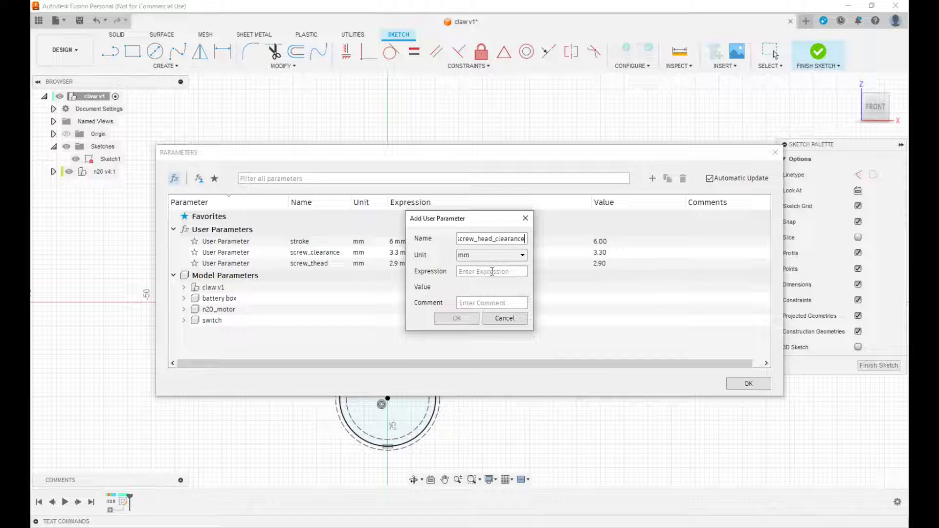
type("7")
left_click(453, 318)
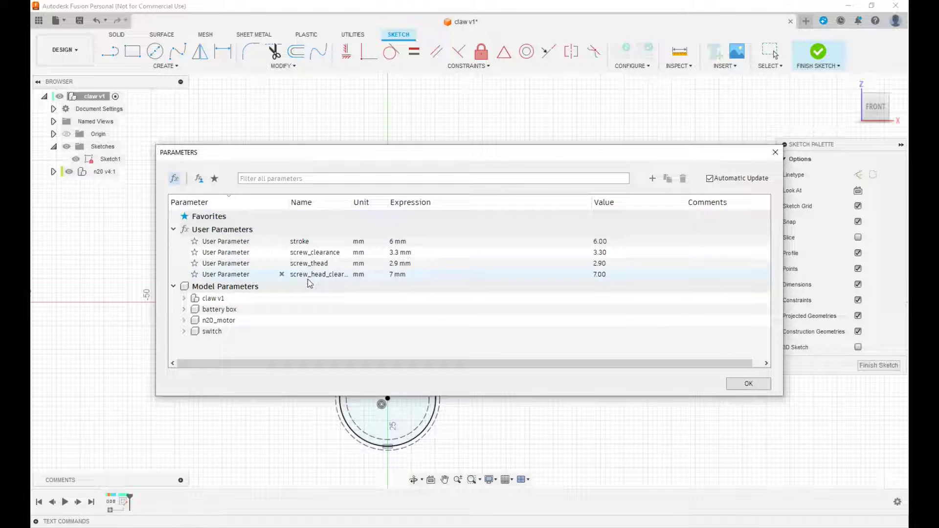
left_click(753, 385)
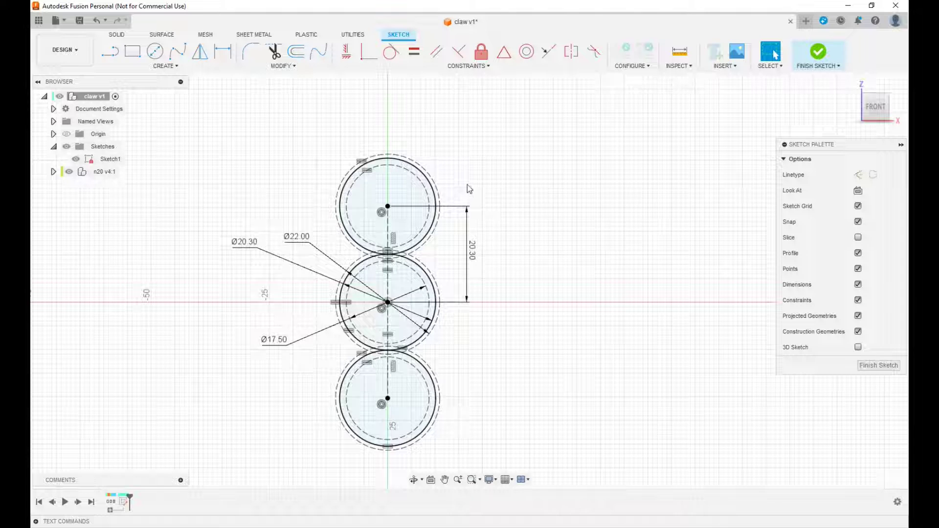
Sketch a small circle about 4 mm in diameter inside the upper circle group, just above its centre
key("c")
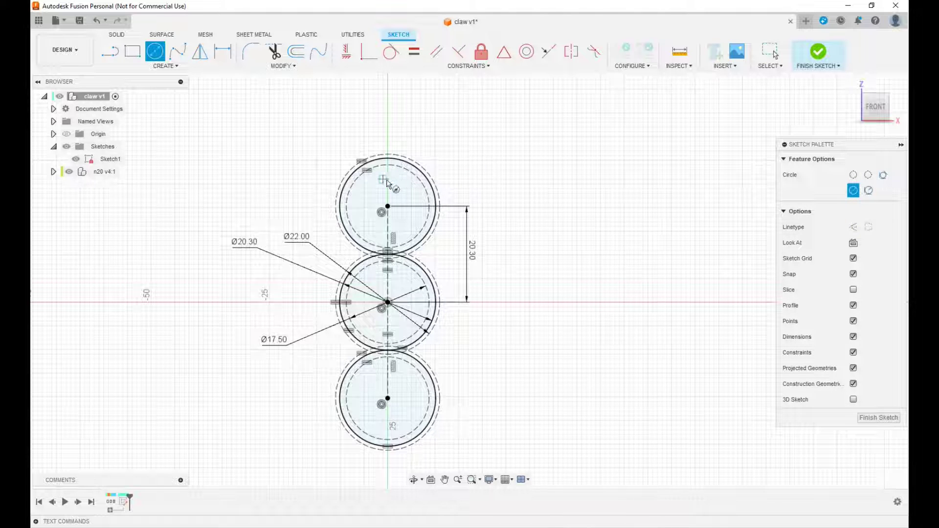
left_click(383, 180)
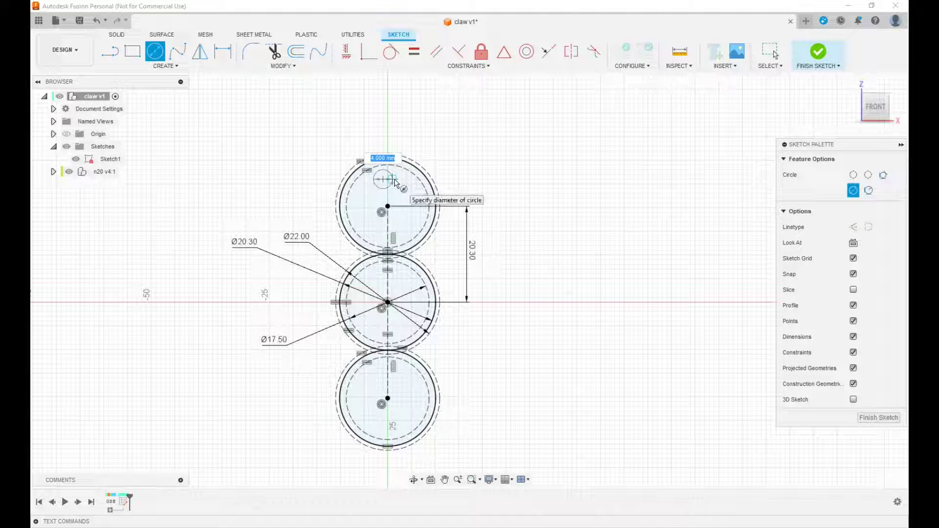
left_click(394, 182)
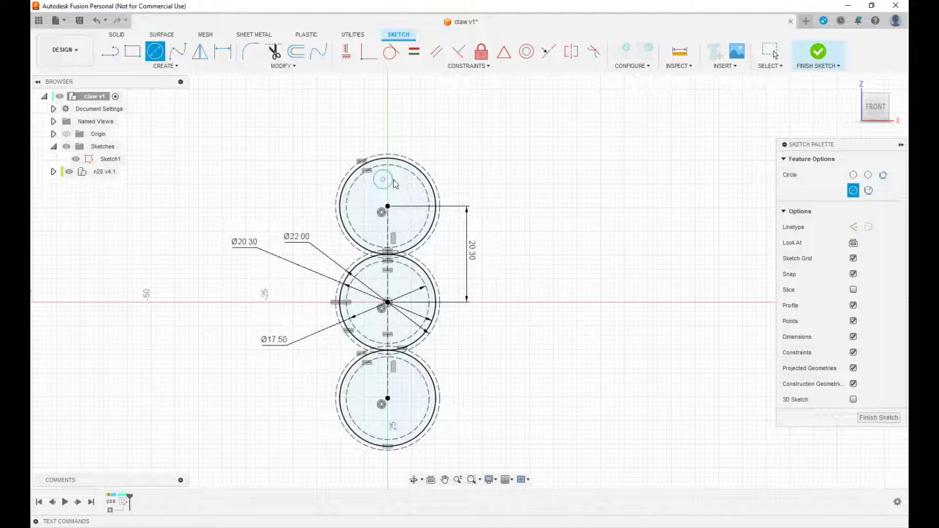
key("Escape")
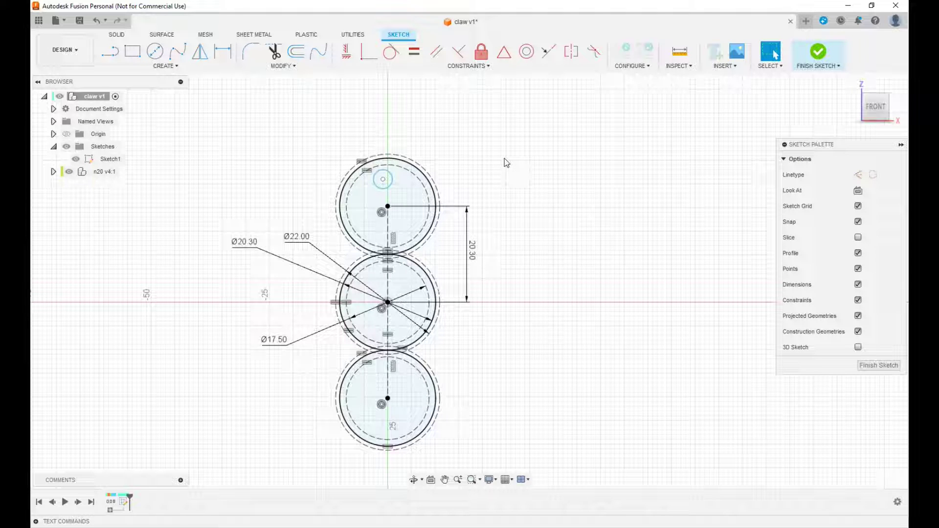
Dimension the small circle's diameter using the screw_thead user parameter
key("d")
left_click(391, 181)
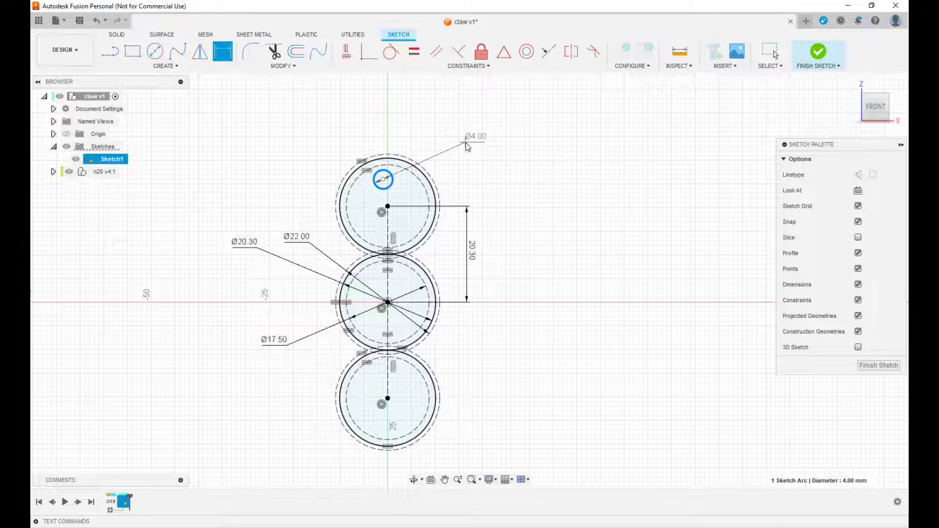
left_click(464, 141)
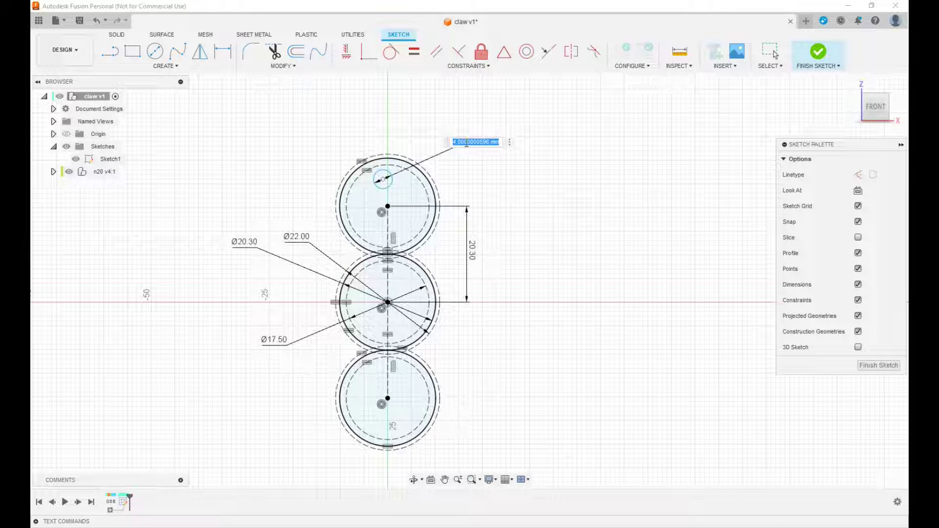
type("sc")
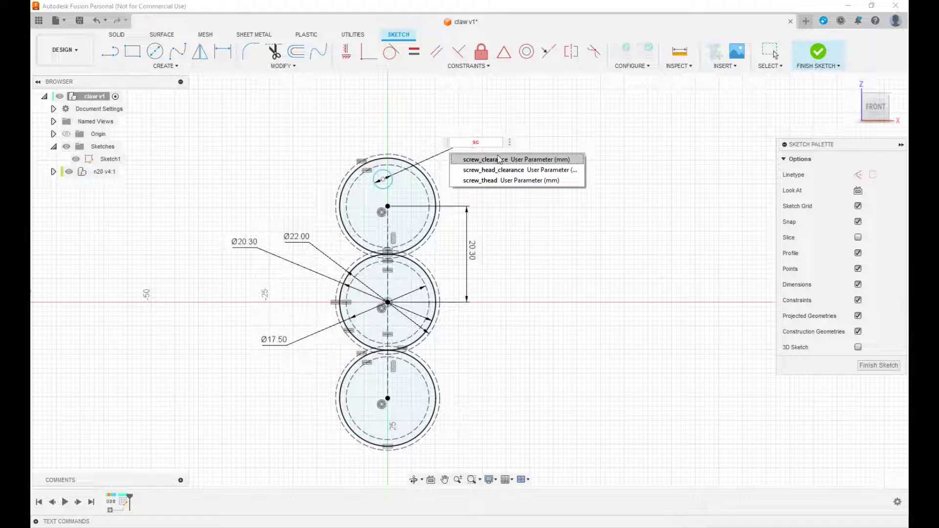
left_click(519, 180)
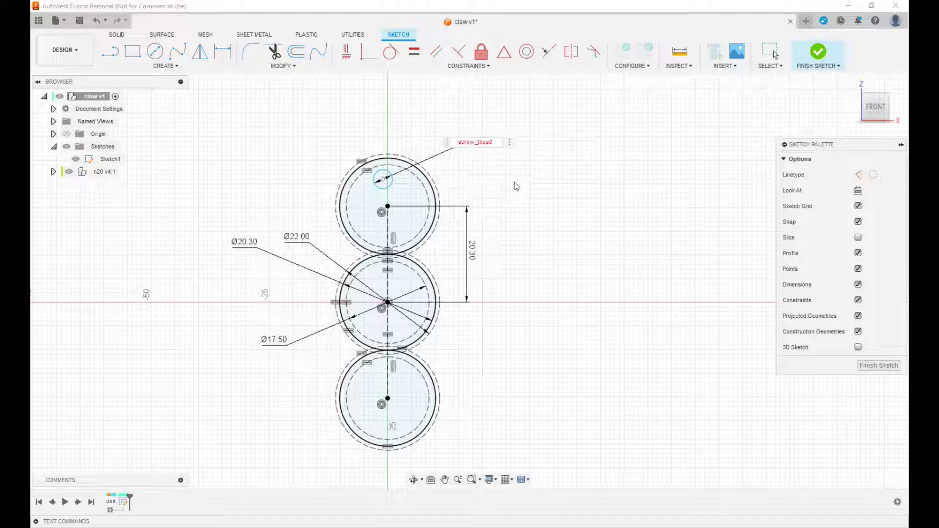
key("Return")
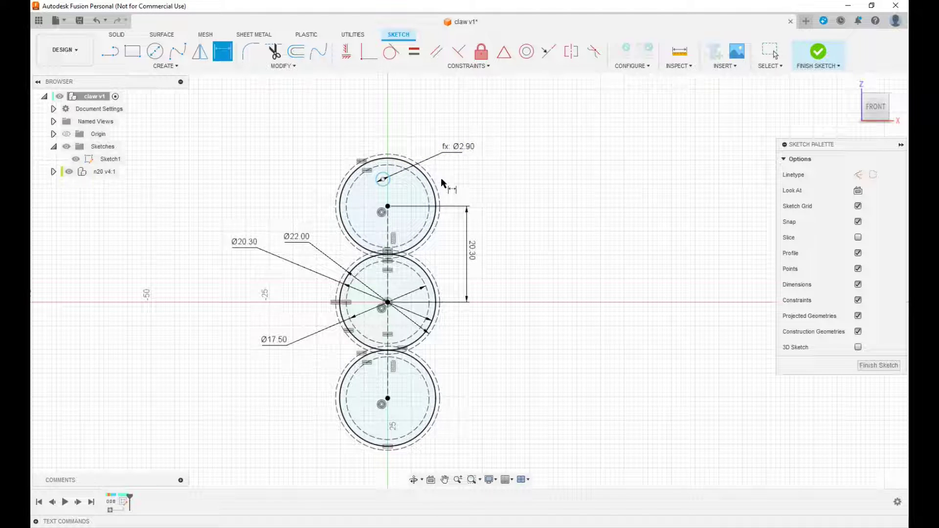
Draw a line about 5.8 mm long from the upper circle group's centre to the small circle's centre
left_click(388, 206)
key("l")
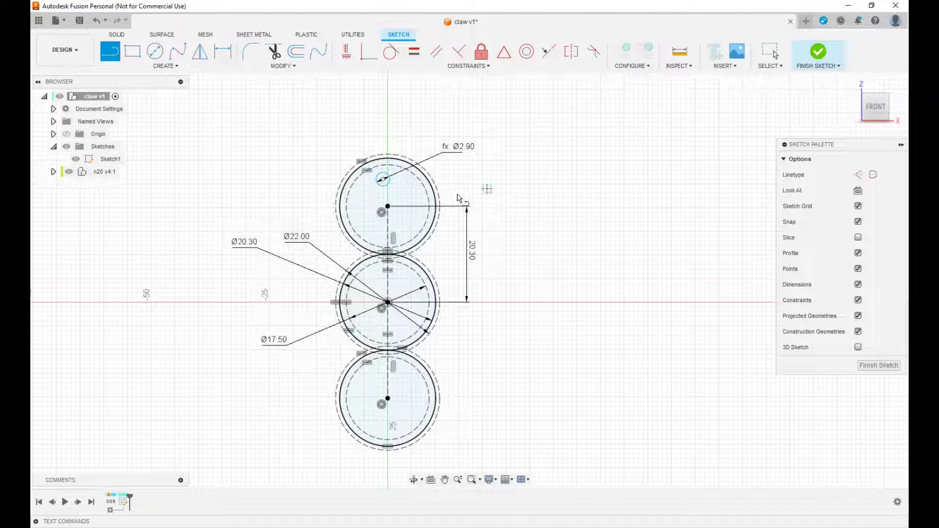
left_click(387, 206)
left_click(383, 180)
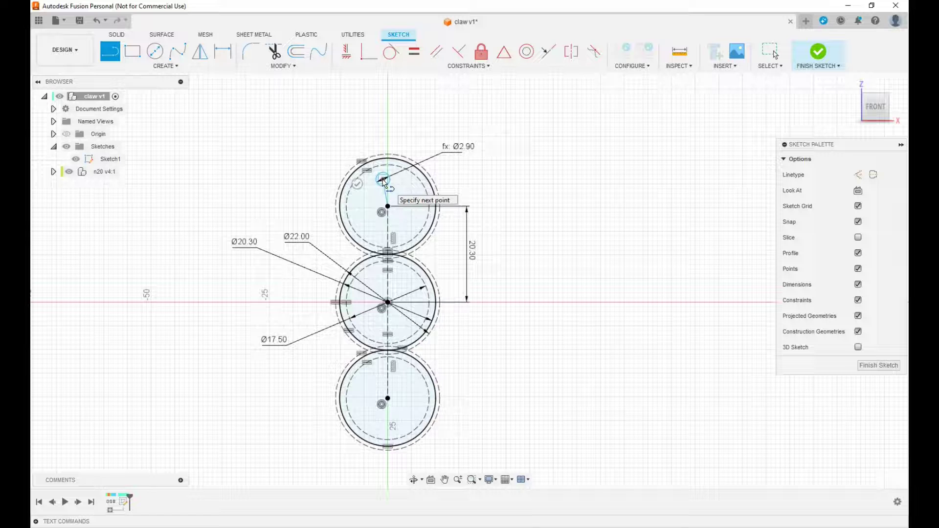
key("Escape")
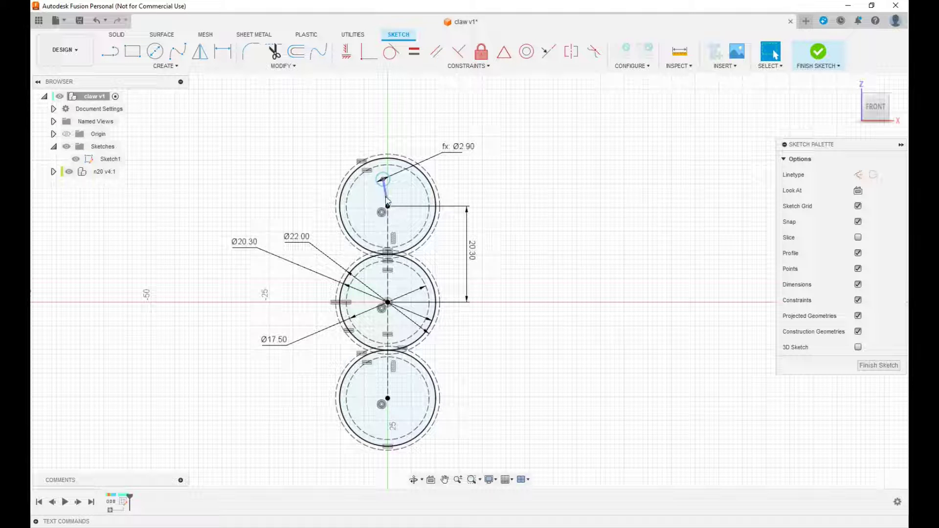
Add an aligned dimension to the short line and set its length to the stroke user parameter
left_click(386, 200)
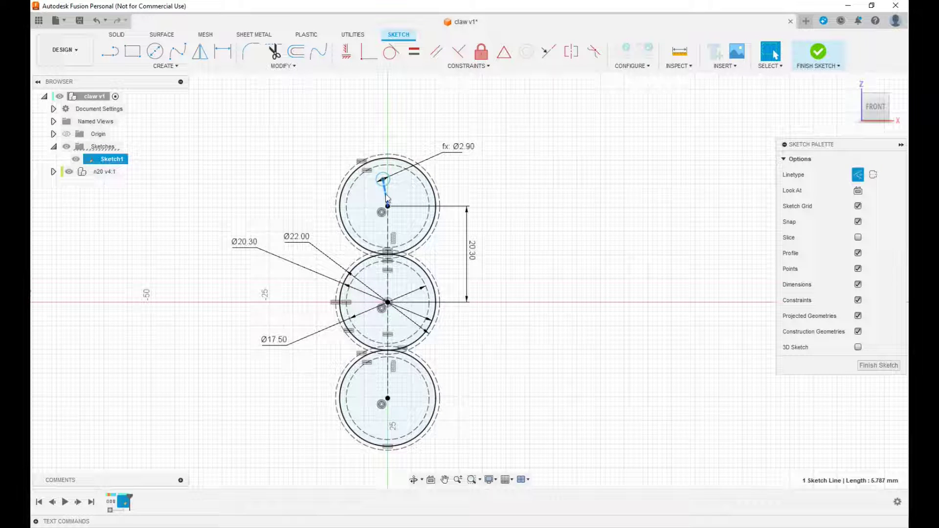
key("d")
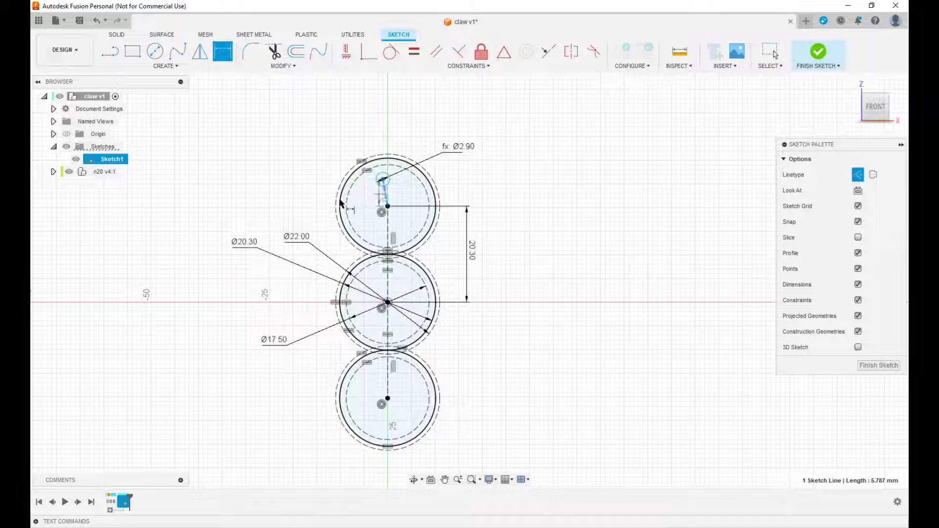
right_click(314, 201)
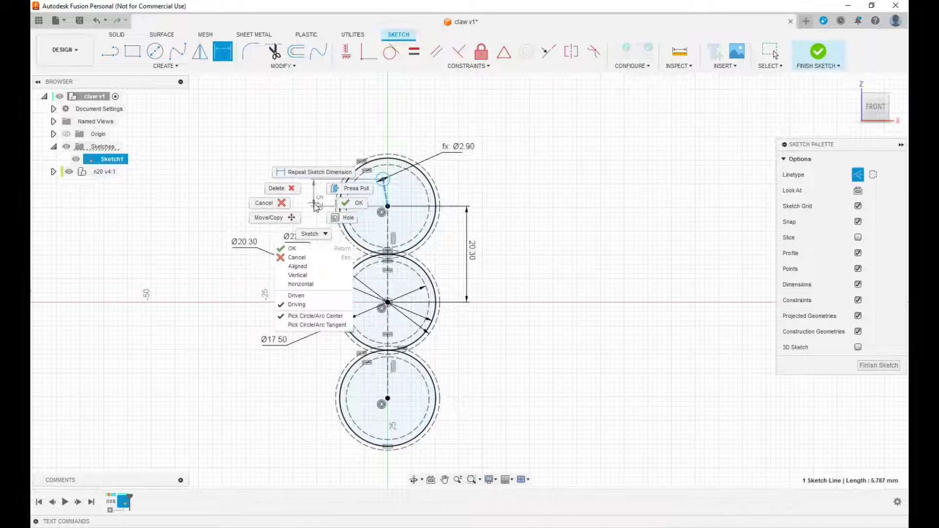
left_click(297, 266)
left_click(317, 217)
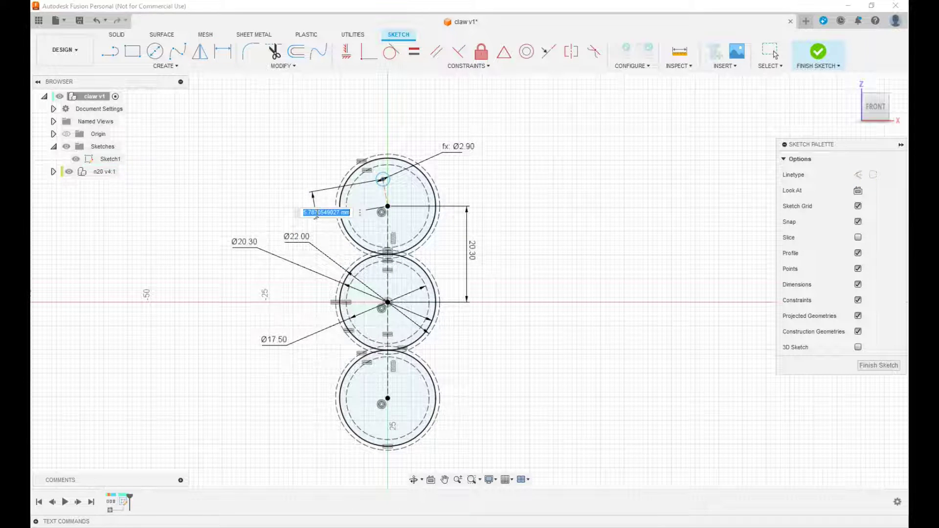
type("st")
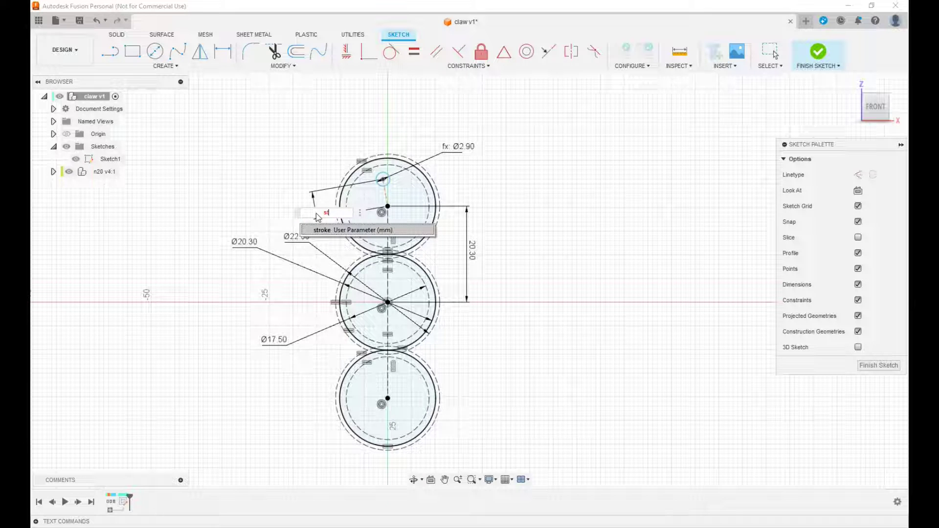
left_click(326, 233)
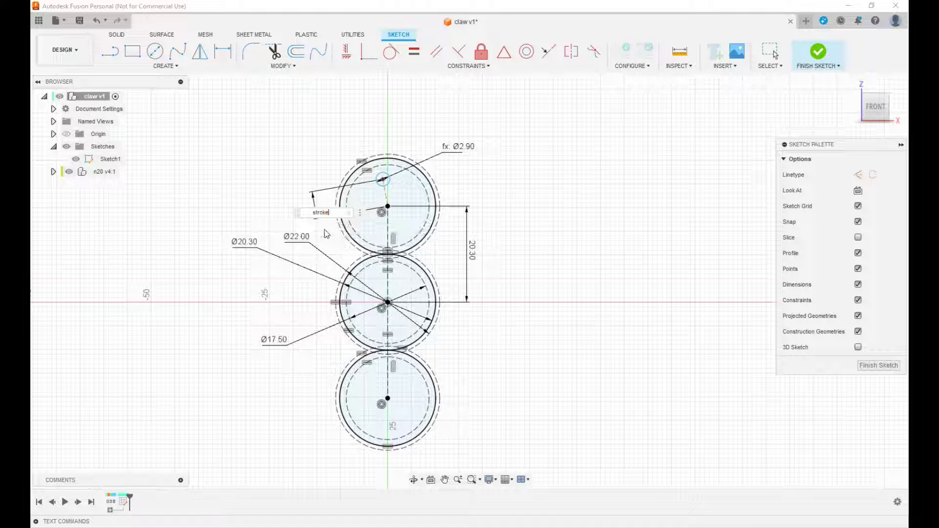
key("Return")
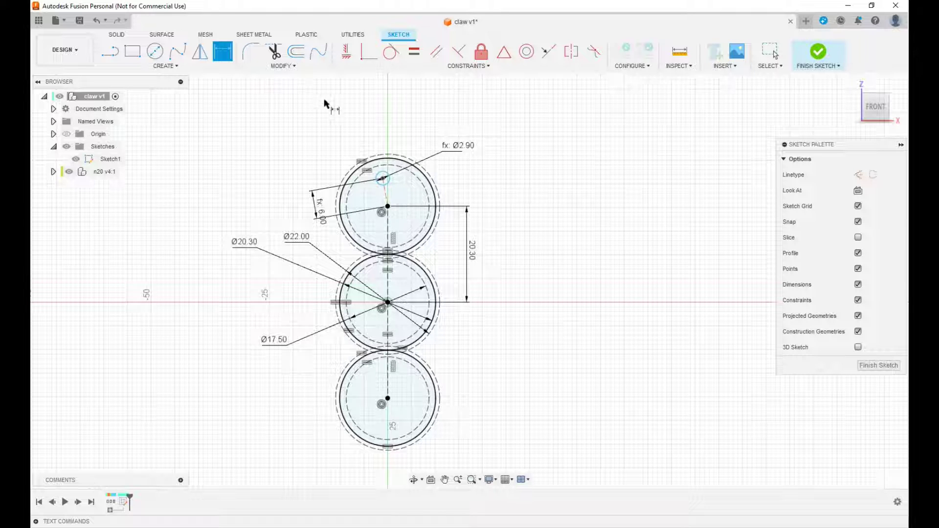
Constrain the short line between the two circle centres to be vertical
left_click(346, 51)
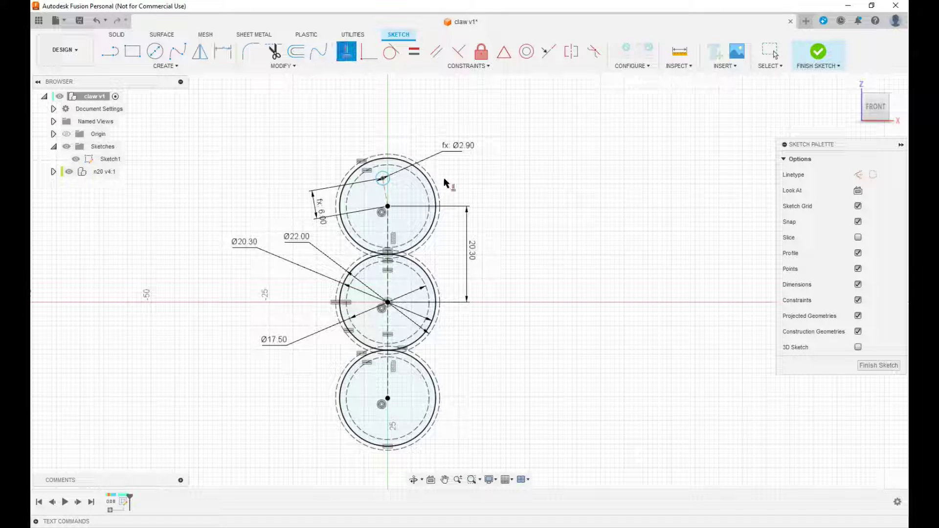
left_click(386, 193)
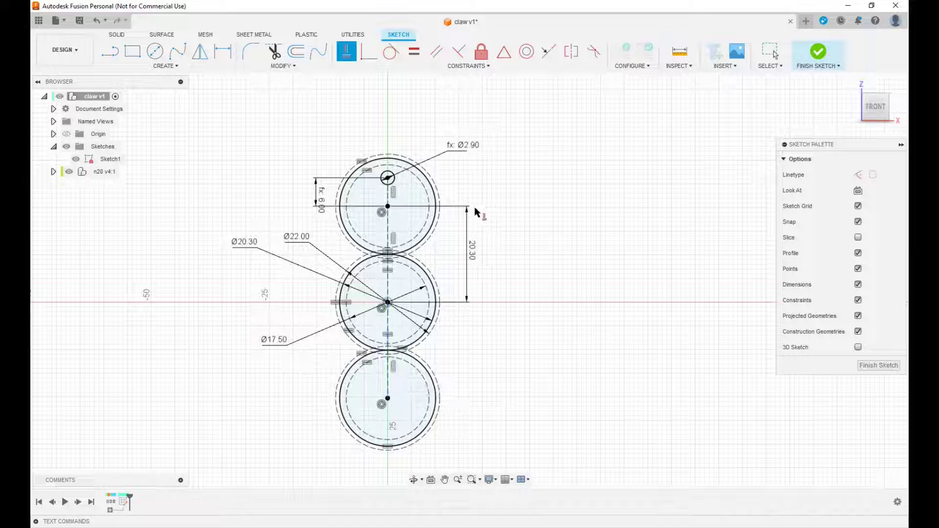
scroll(388, 176, "up", 3)
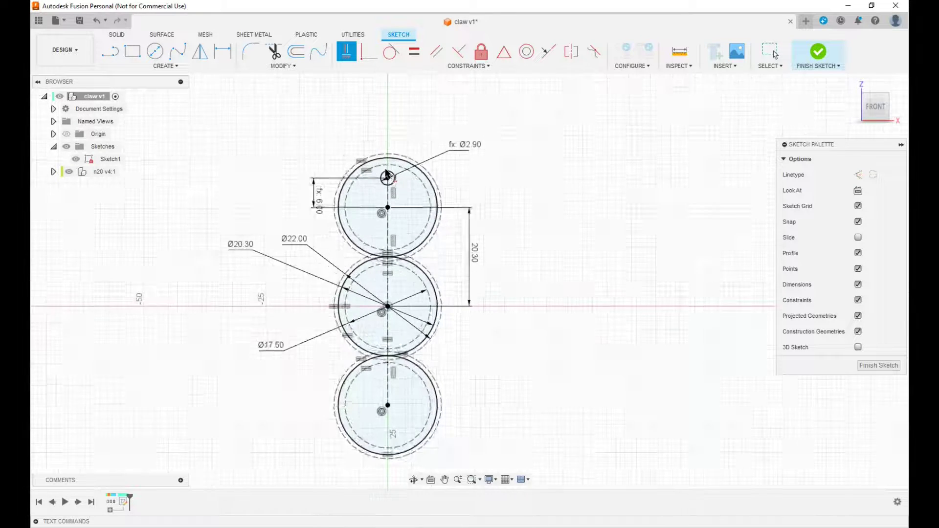
scroll(387, 172, "up", 4)
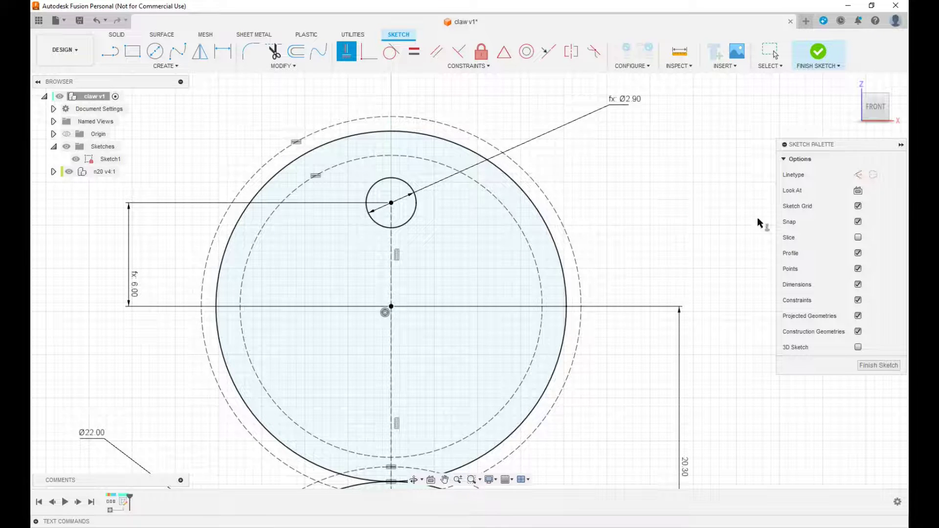
Finish the gear layout sketch and hide Sketch1
scroll(695, 225, "down", 1)
scroll(705, 239, "down", 3)
middle_click_drag(729, 260, 617, 237)
key("shift+h")
scroll(364, 216, "up", 1)
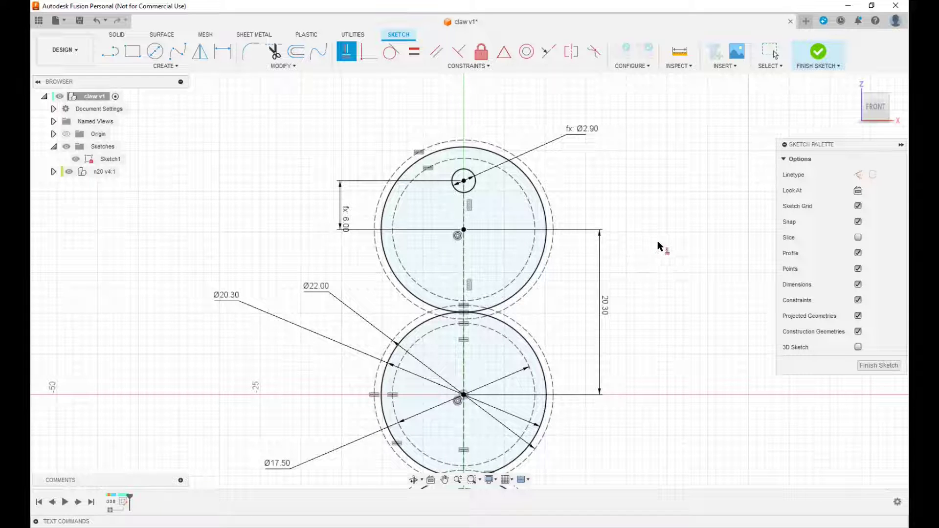
middle_click_drag(658, 245, 629, 206)
key("shift+h")
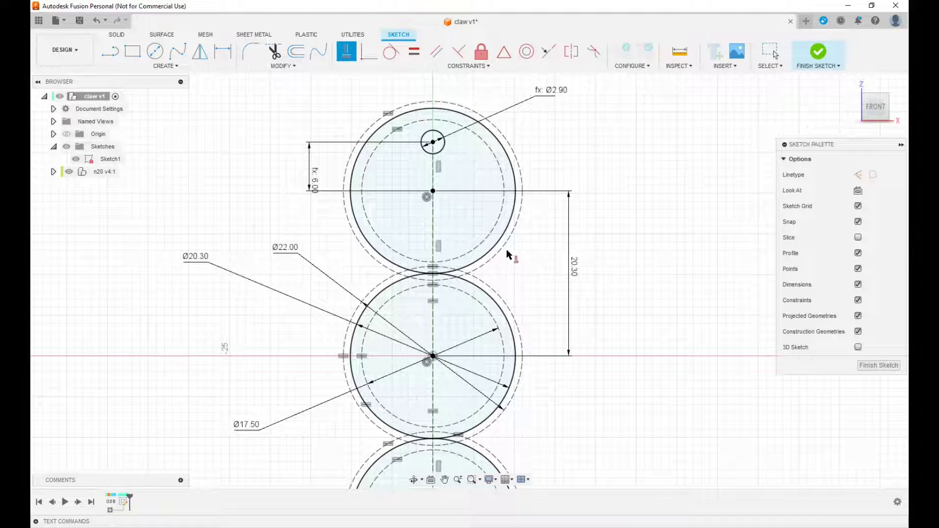
left_click(818, 52)
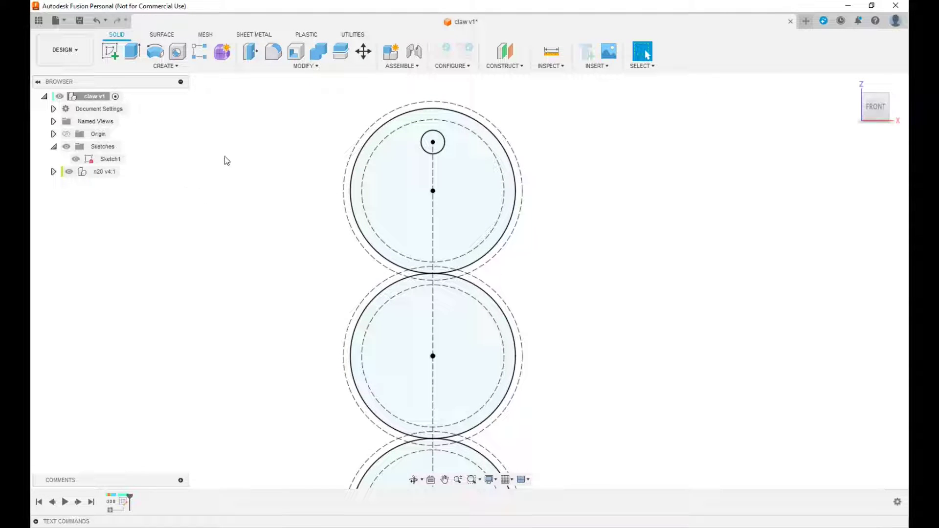
left_click(77, 163)
left_click(76, 160)
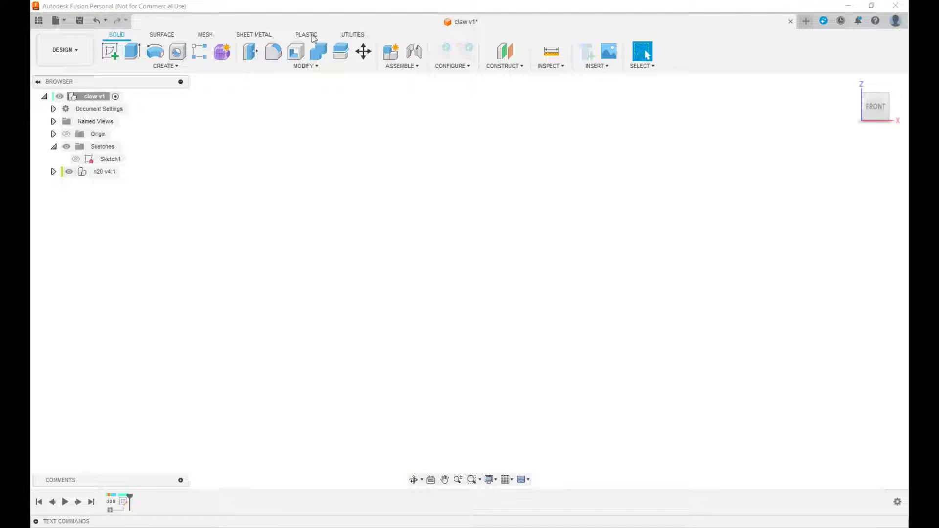
Run the Python version of the SpurGear sample script
left_click(346, 36)
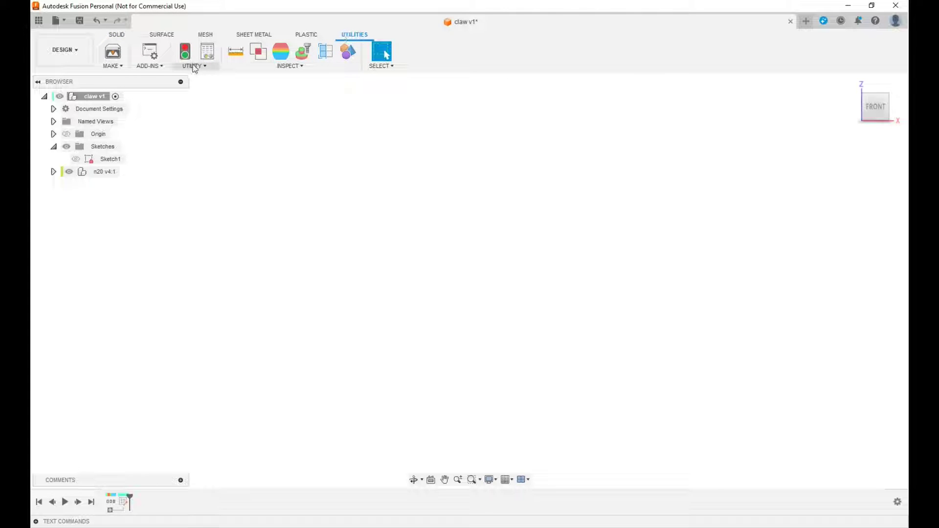
left_click(206, 66)
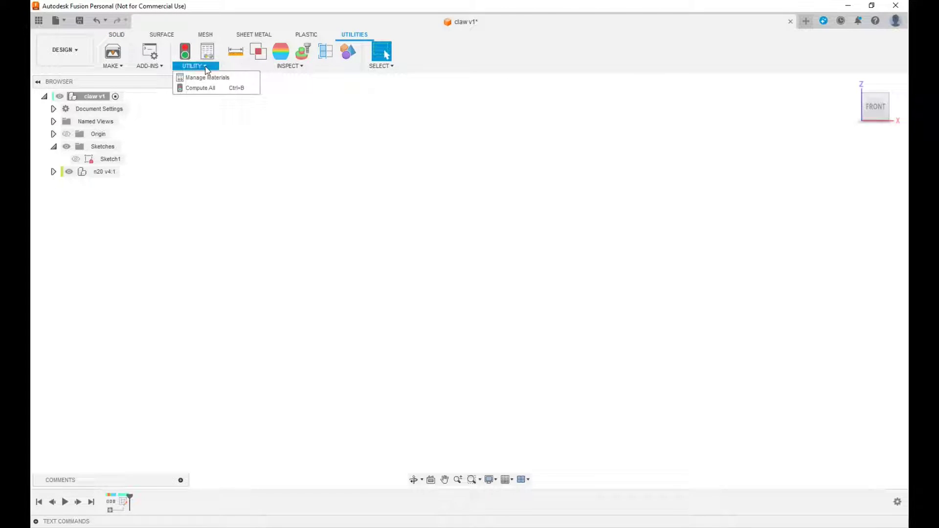
left_click(159, 66)
left_click(163, 77)
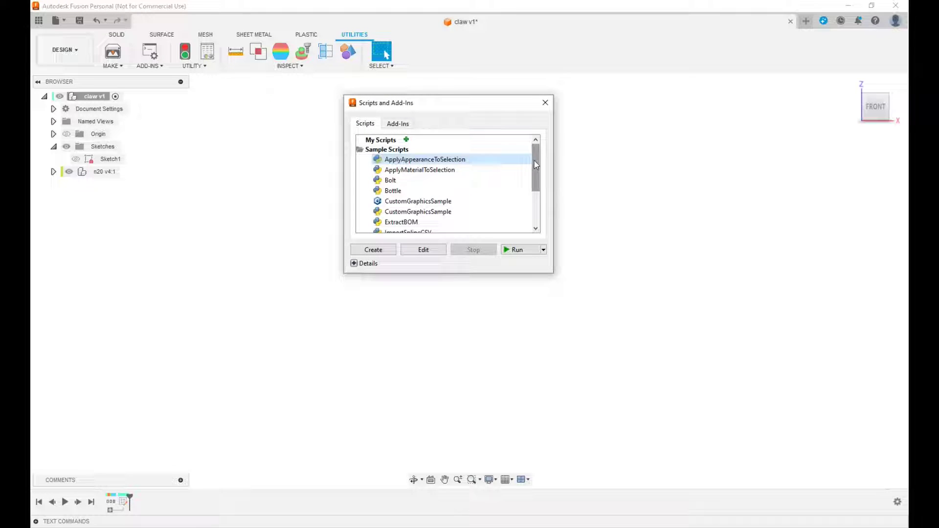
scroll(535, 160, "down", 2)
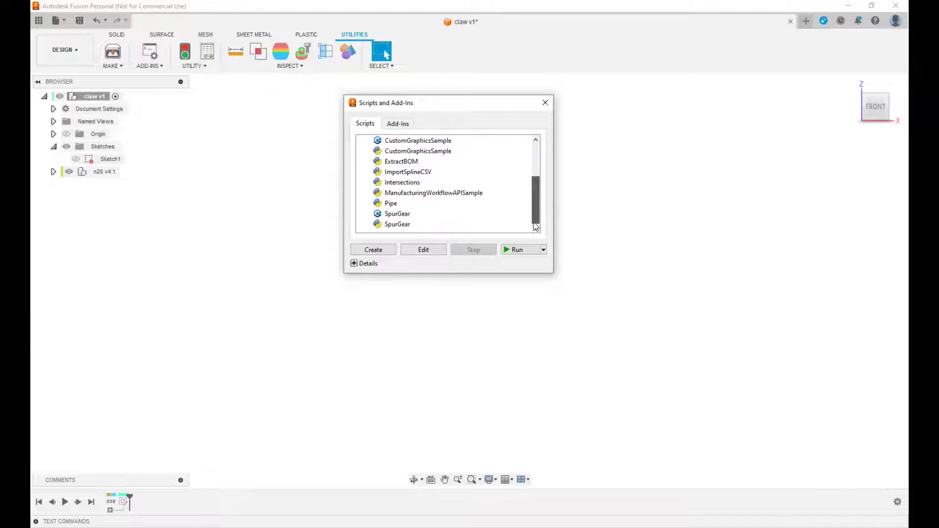
left_click(406, 226)
left_click(514, 250)
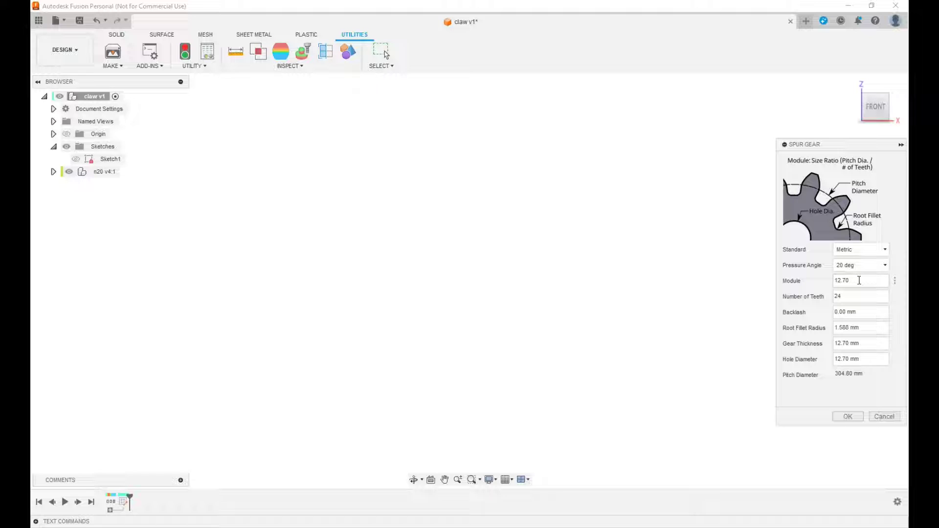
Set the spur gear's module to 1 and its number of teeth to 20
double_click(842, 281)
type("1")
left_click(862, 301)
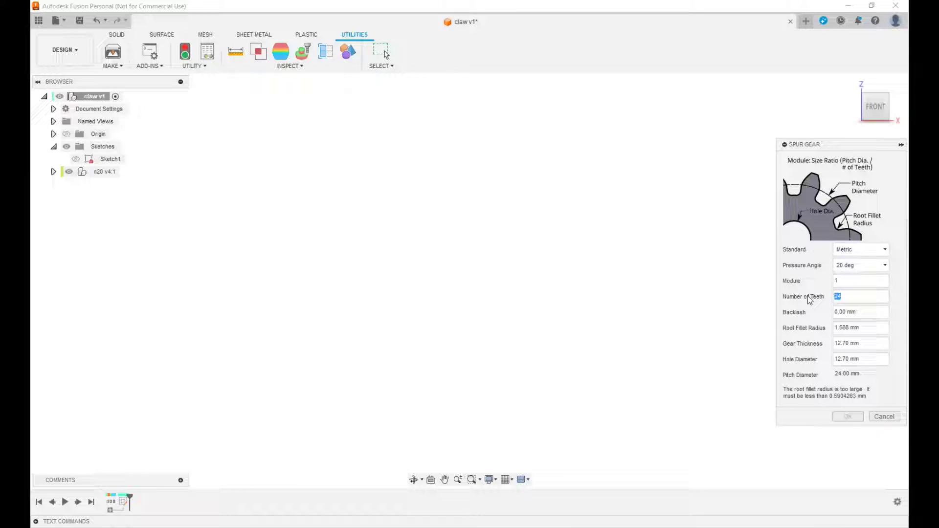
type("20")
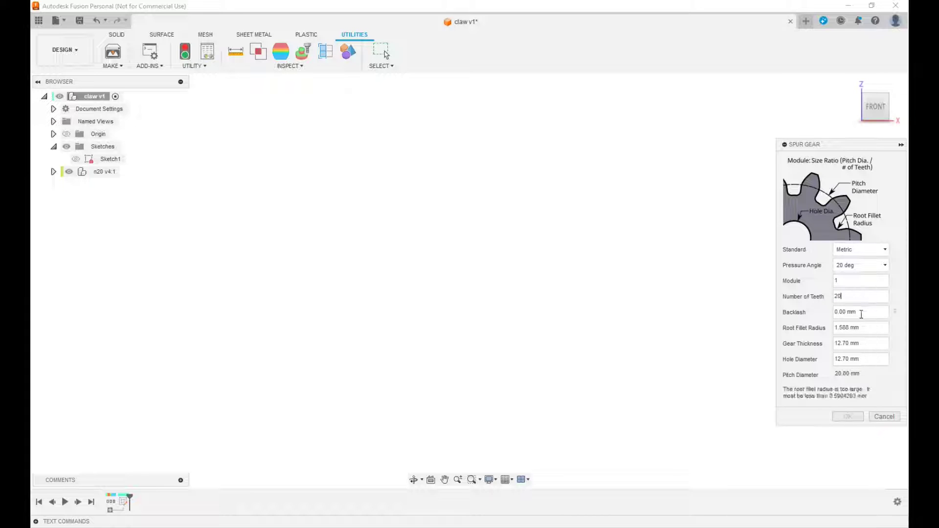
Set the spur gear's backlash to 0.2 mm and its root fillet radius to 0.5 mm
key("Tab")
type("2")
left_click(872, 329)
key("BackSpace")
Set the gear thickness to 6 mm and the hole diameter to 3 mm, and generate the gear
left_click_drag(876, 344, 816, 345)
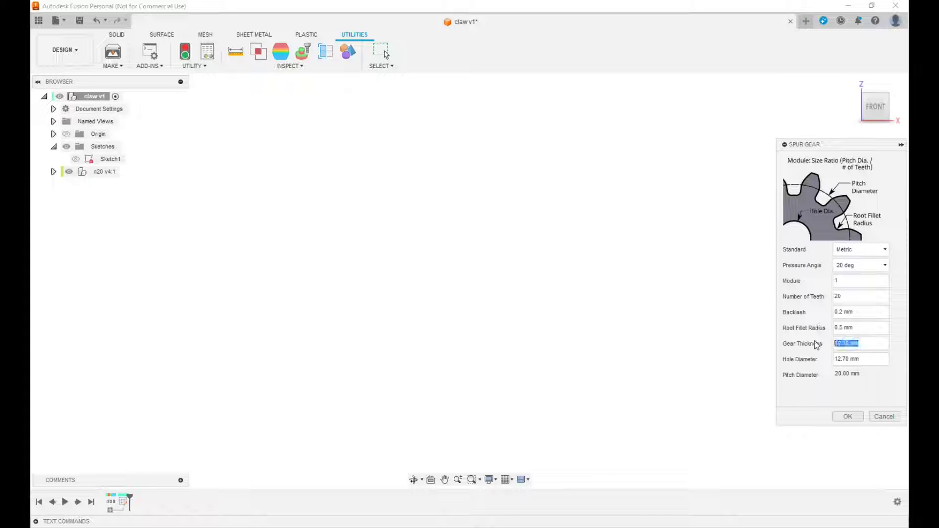
type("6")
left_click(874, 360)
left_click_drag(874, 360, 815, 356)
type("3")
left_click(850, 419)
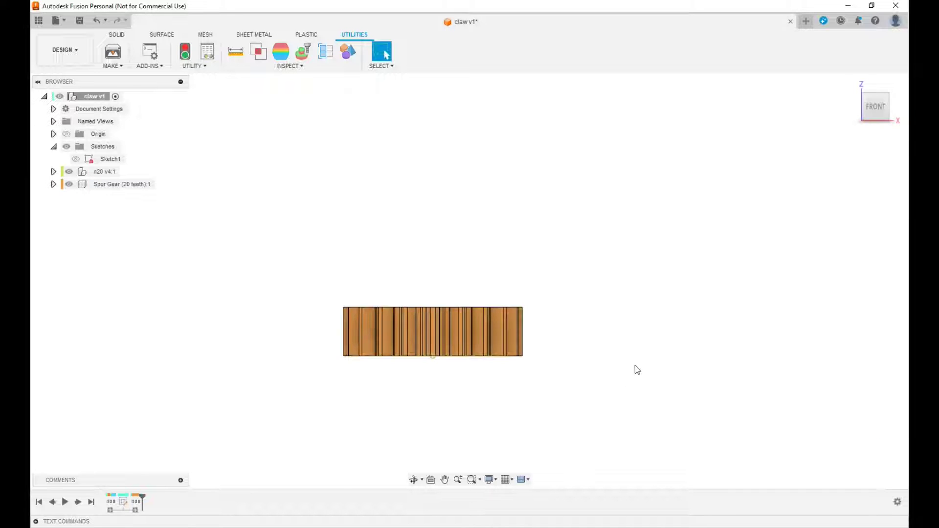
Activate the new 20-tooth spur gear component for editing
left_click(874, 95)
left_click_drag(878, 107, 882, 83)
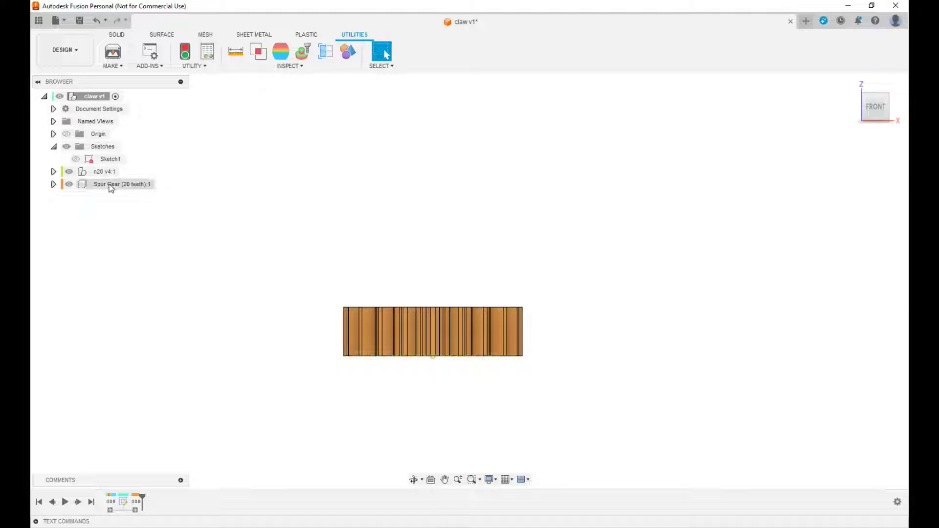
left_click(147, 185)
left_click(166, 184)
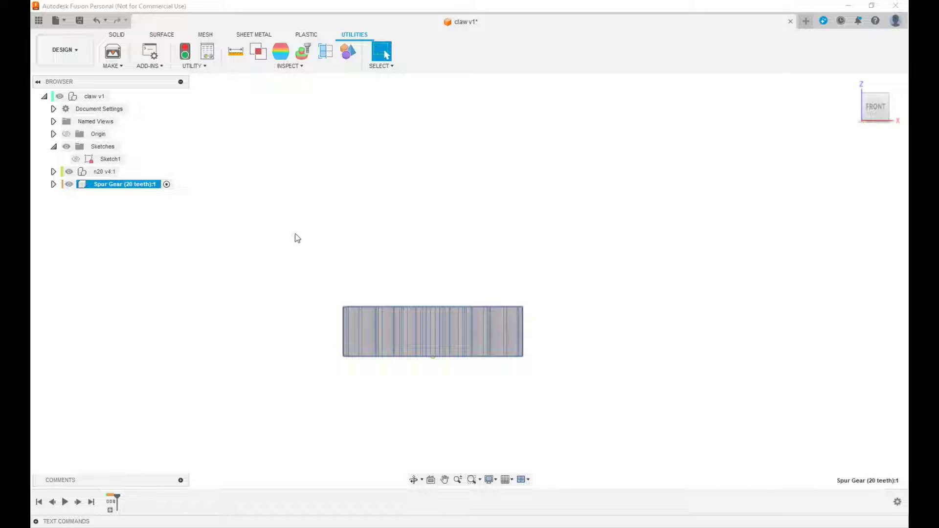
Create a sketch on the front plane inside the spur gear component
left_click(874, 108)
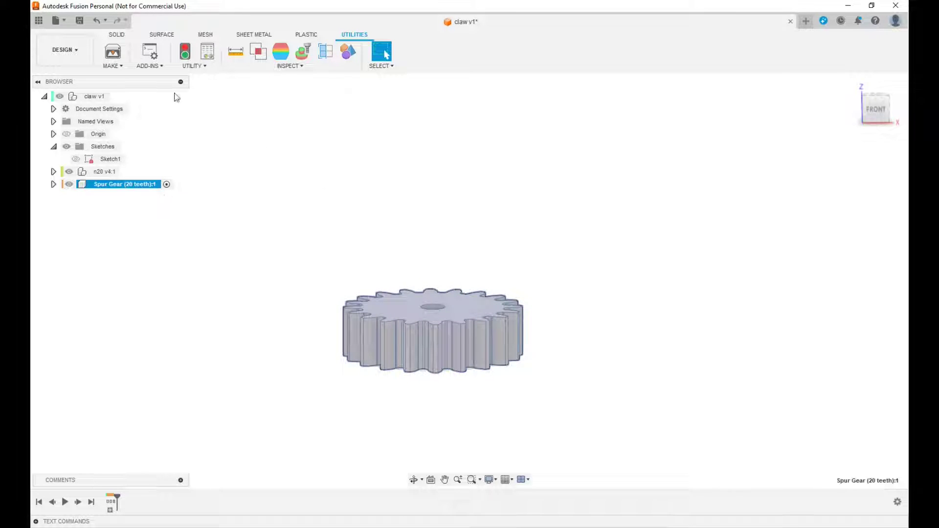
left_click(116, 34)
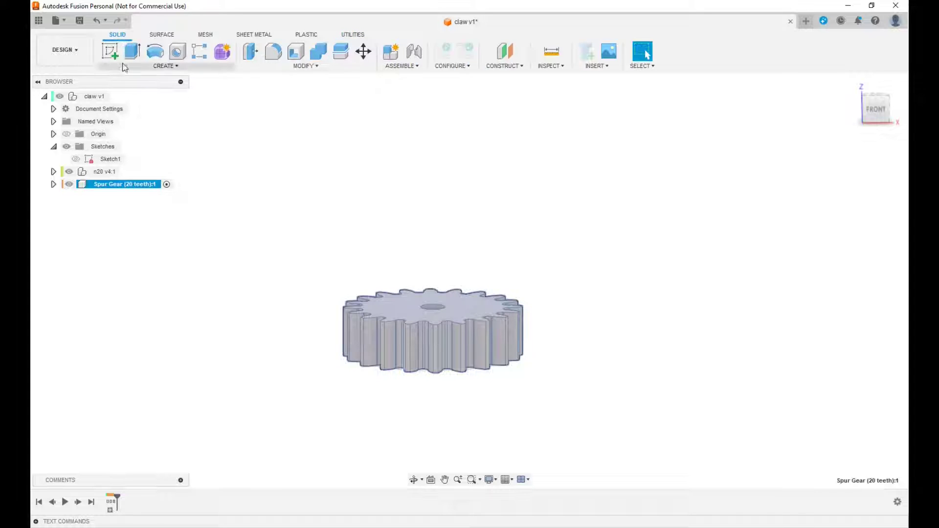
left_click(110, 51)
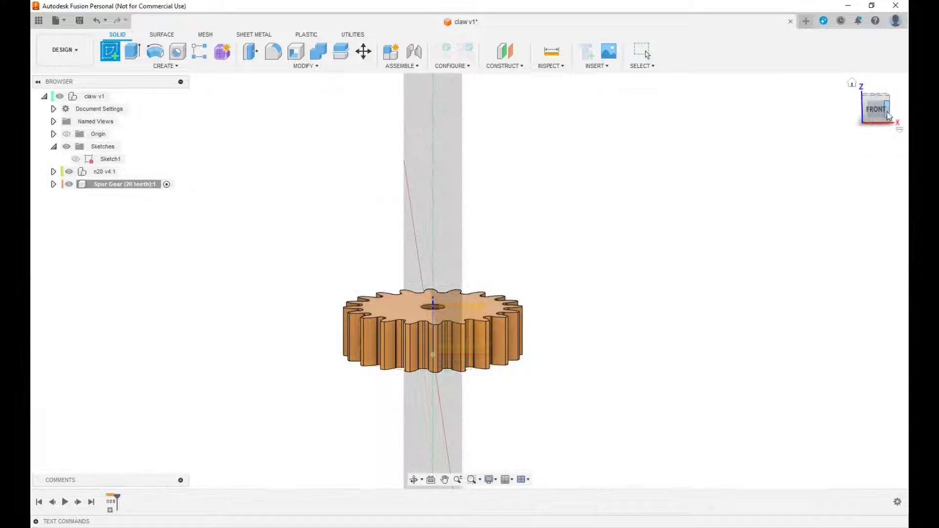
left_click(874, 109)
left_click(636, 235)
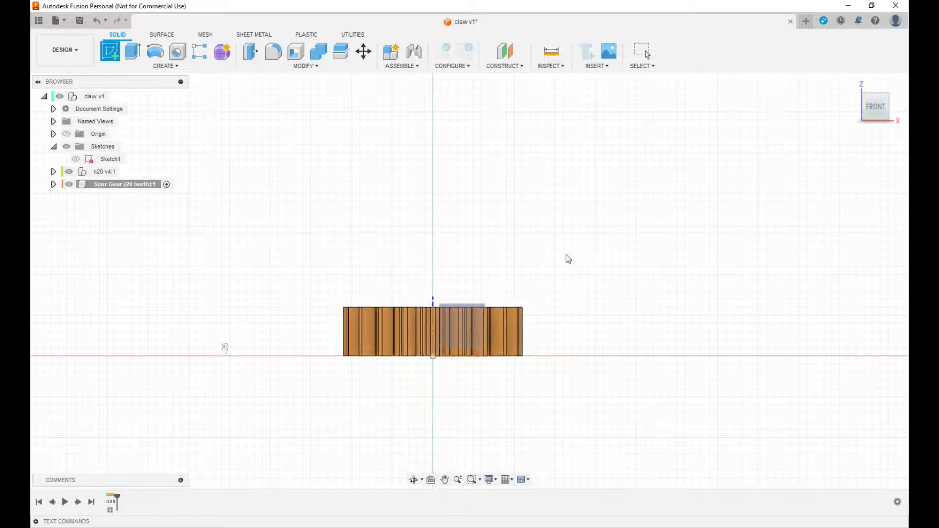
scroll(471, 300, "up", 3)
scroll(470, 298, "down", 4)
left_click(472, 294)
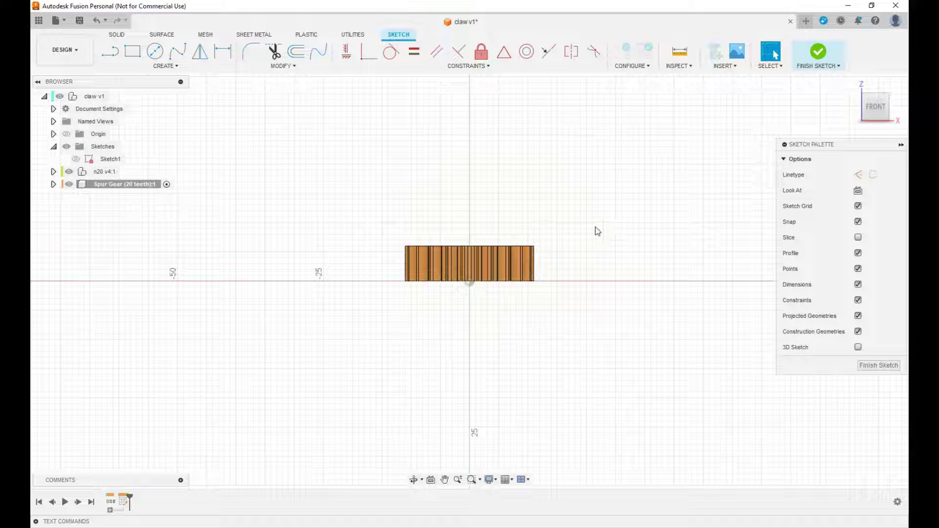
Project the whole spur gear body into the sketch as linked geometry
key("p")
left_click(715, 174)
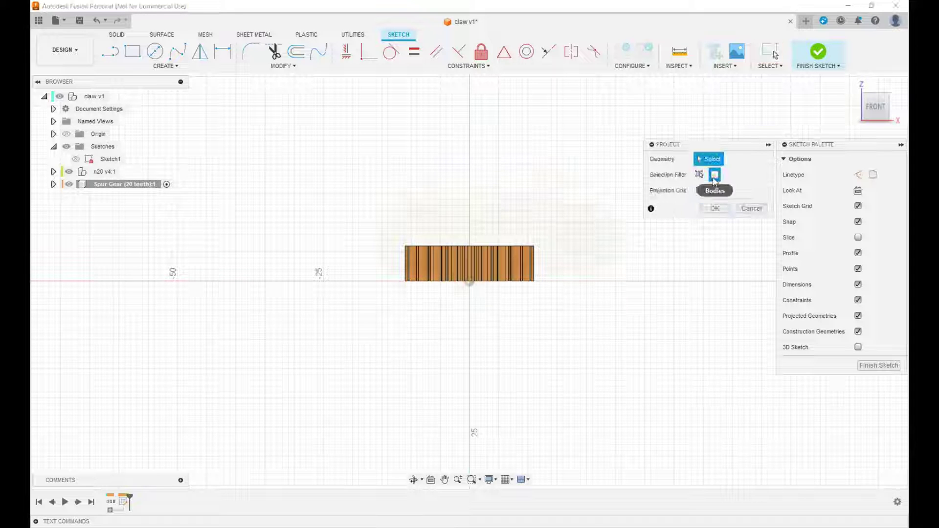
left_click(473, 275)
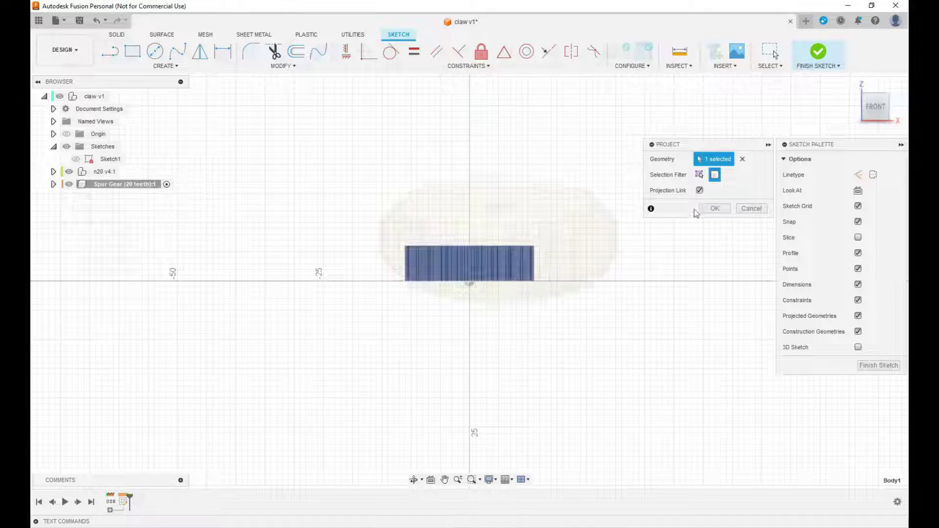
left_click(709, 209)
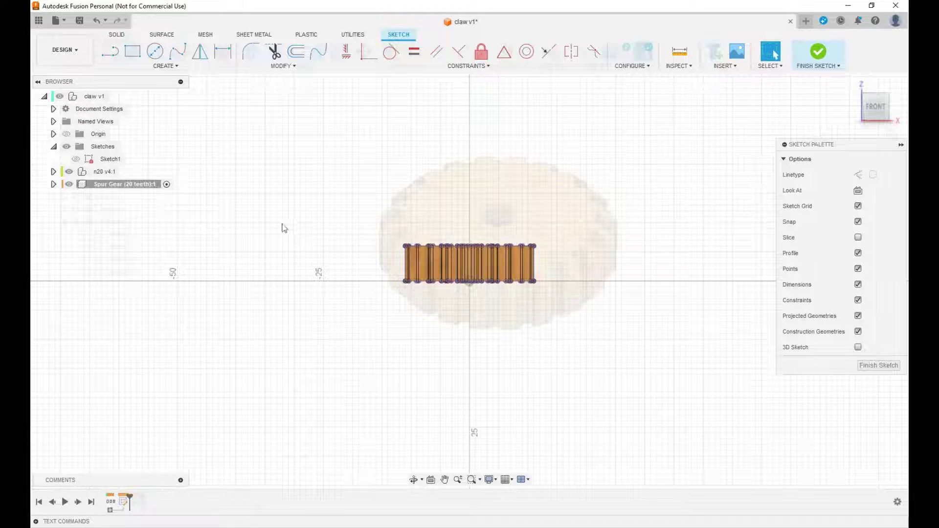
Draw triangular chamfer profiles at the gear outline's outer corners, starting with a vertical line about 12 mm long
left_click(53, 184)
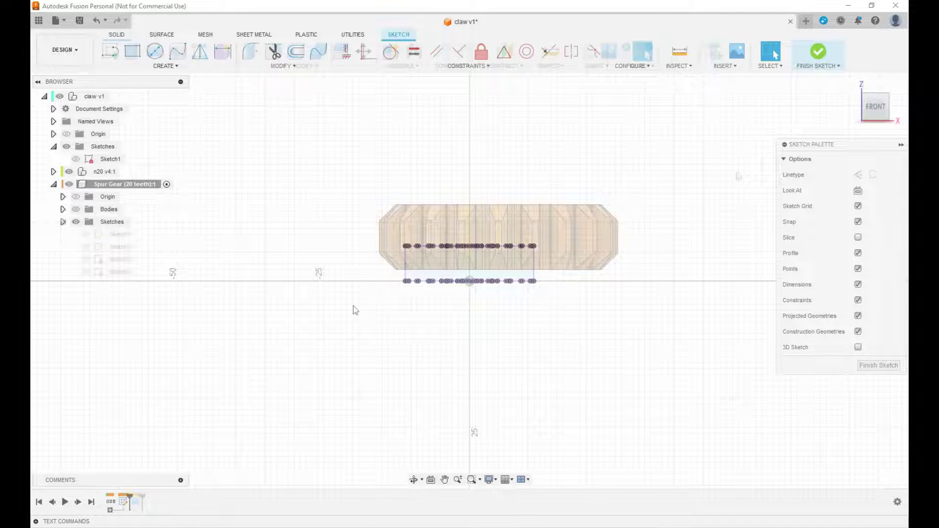
key("p")
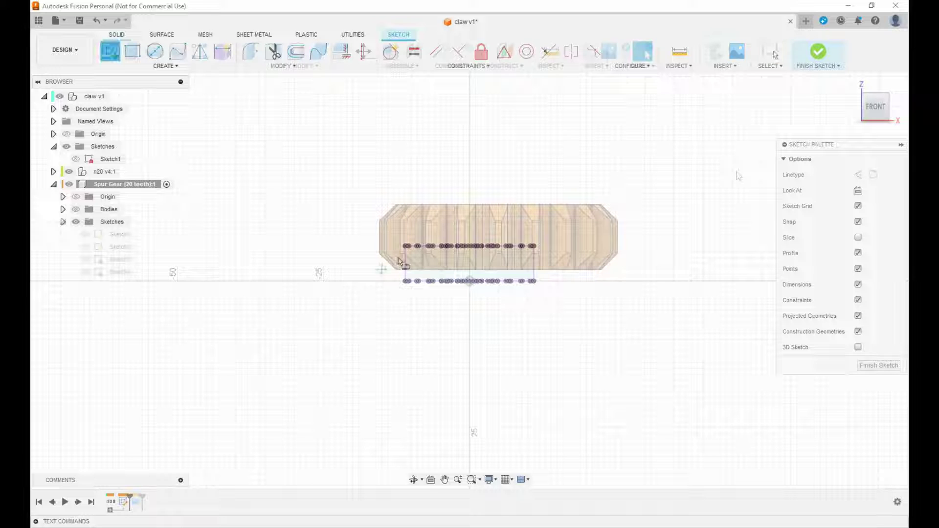
left_click(394, 229)
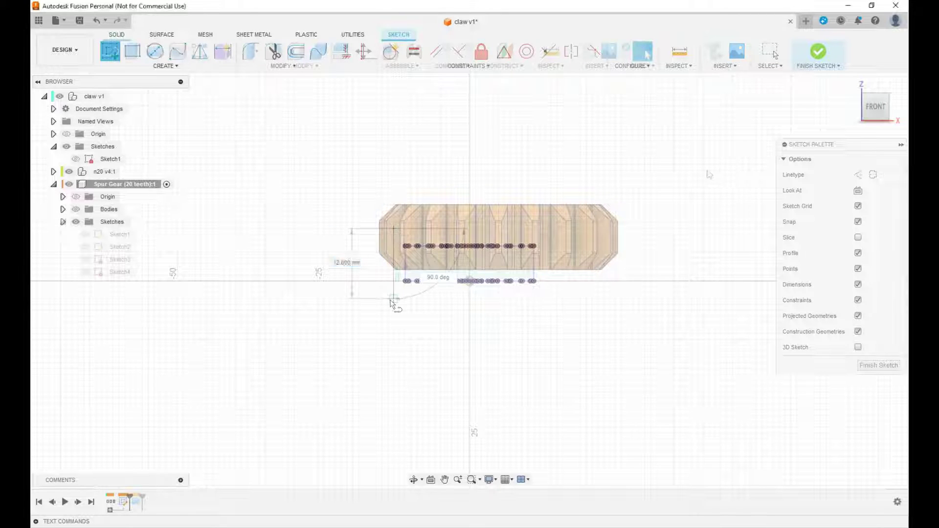
left_click(394, 299)
left_click(429, 298)
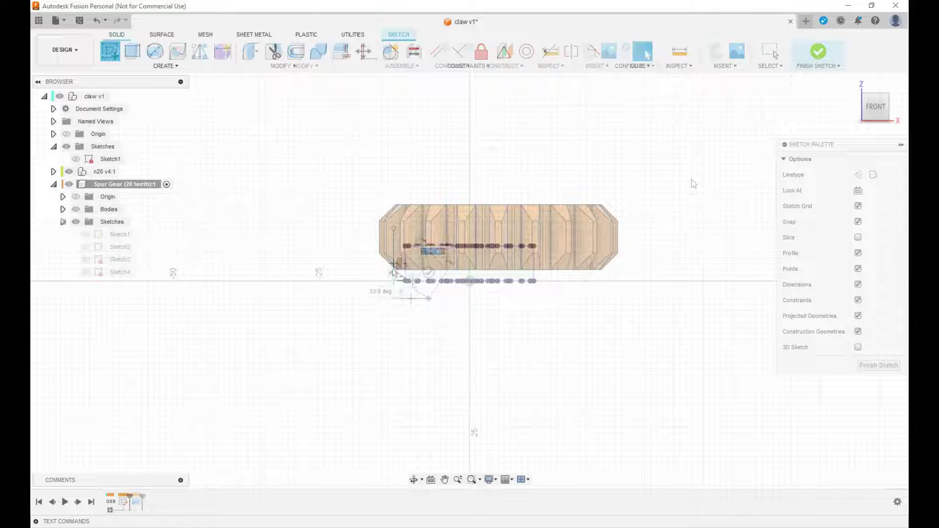
left_click(394, 264)
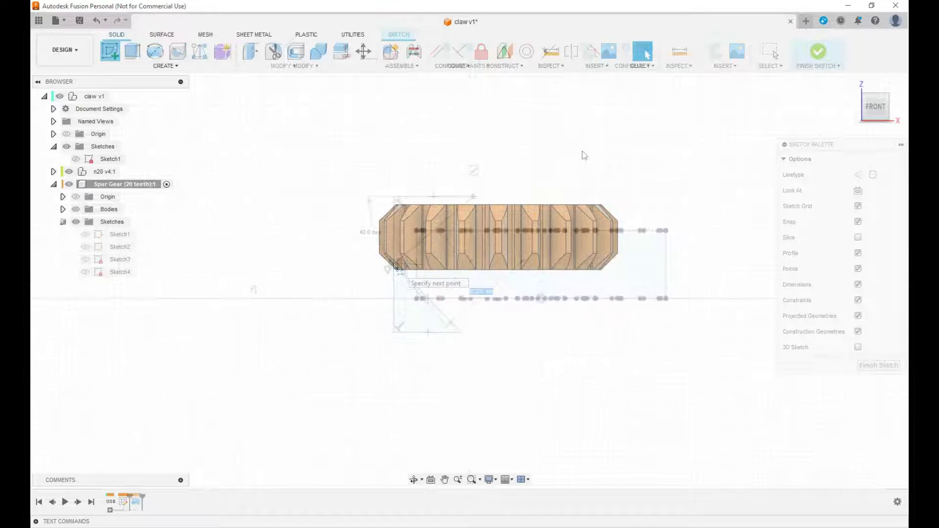
key("Escape")
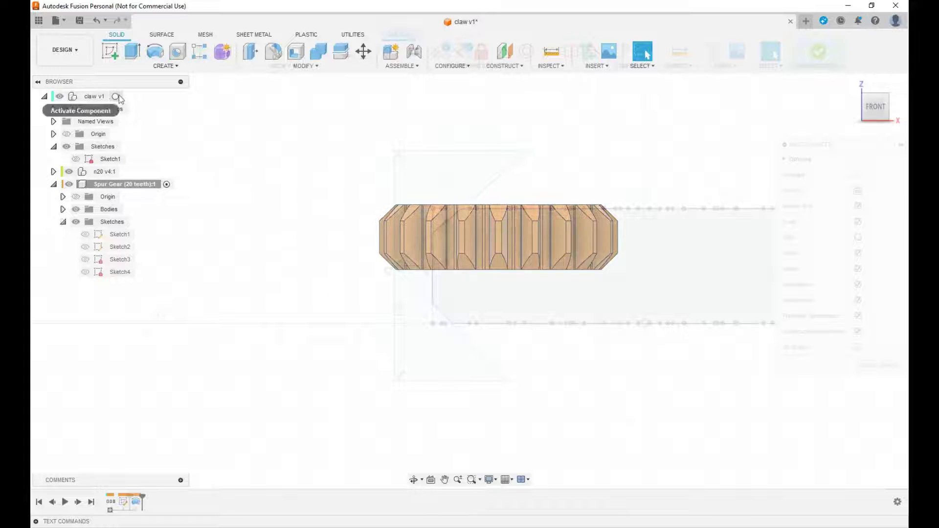
left_click(116, 97)
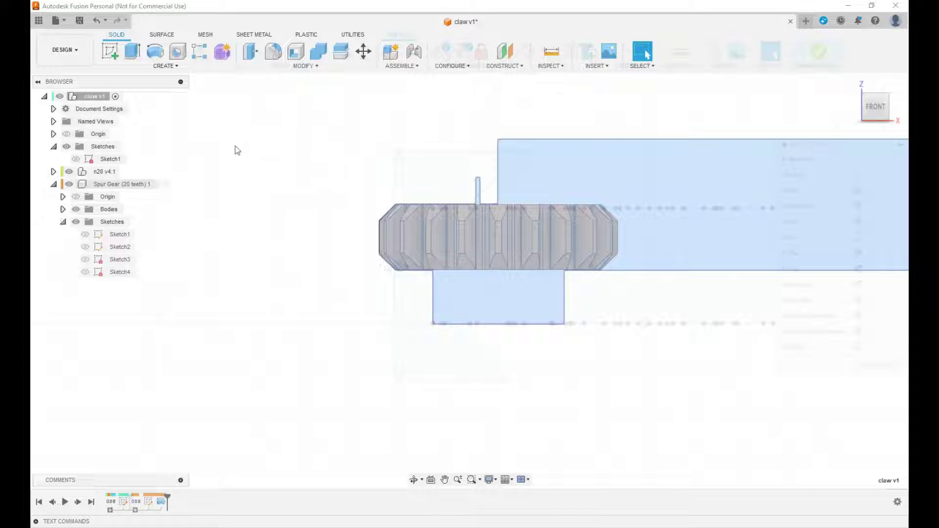
left_click(53, 172)
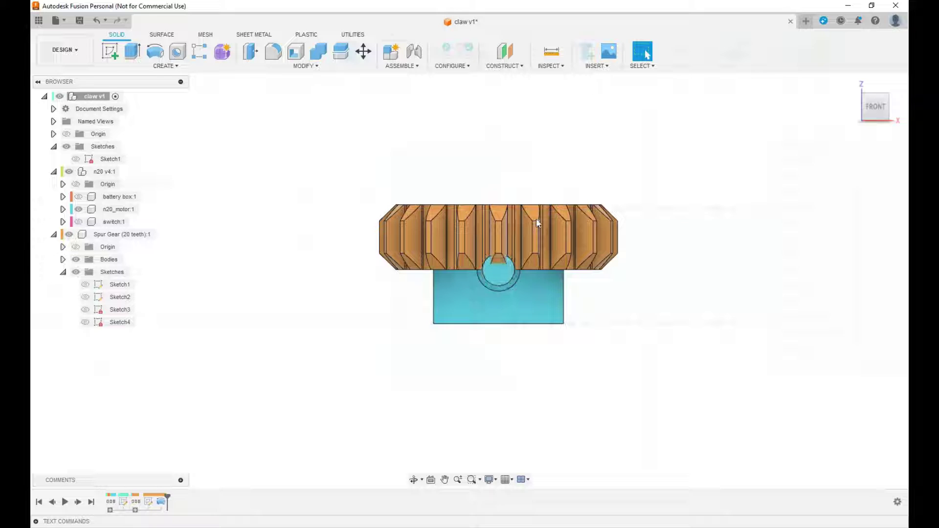
left_click(888, 94)
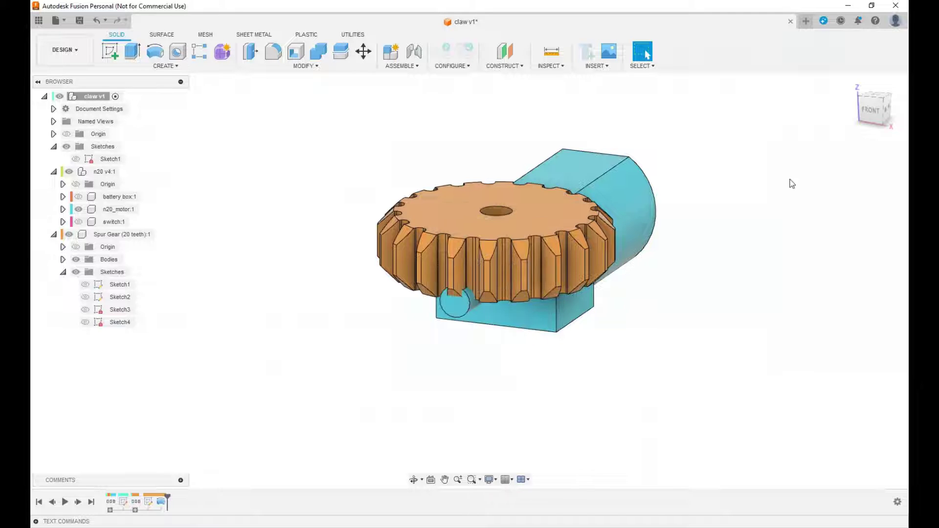
left_click(887, 94)
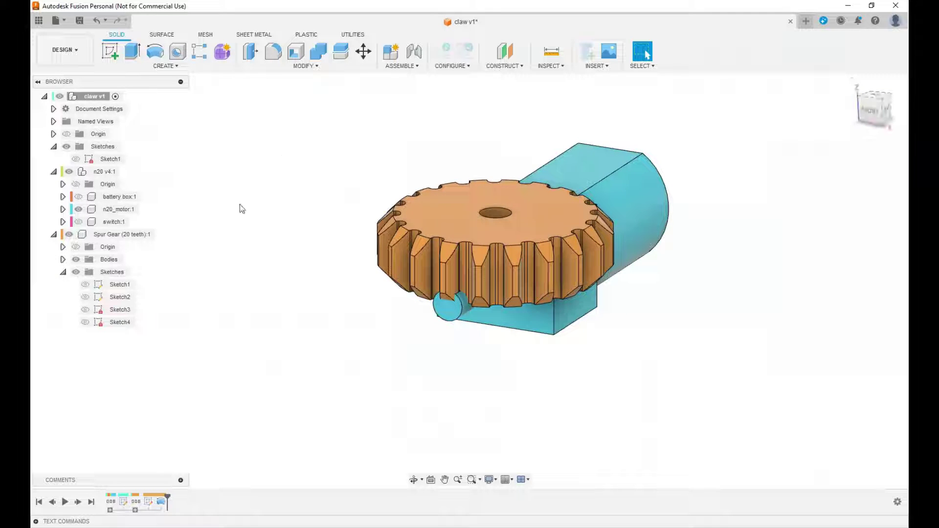
left_click(110, 236)
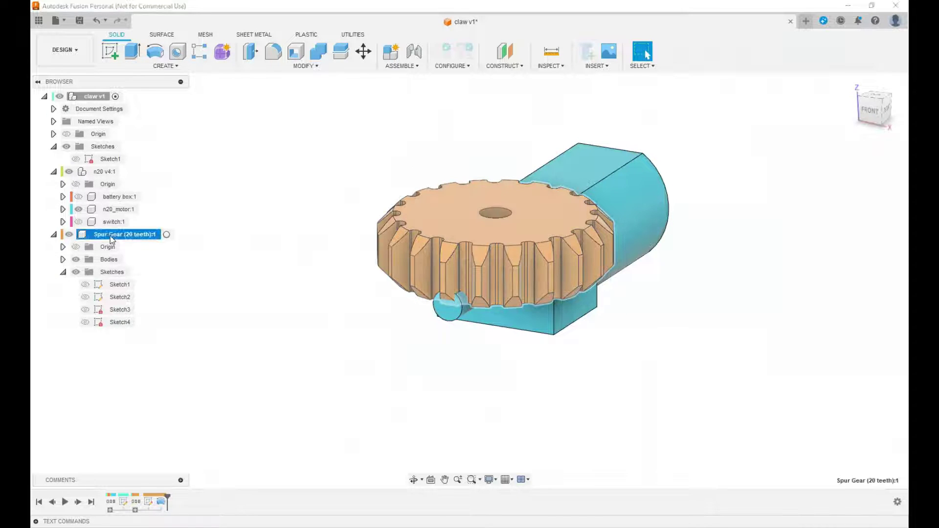
right_click(128, 238)
left_click(161, 257)
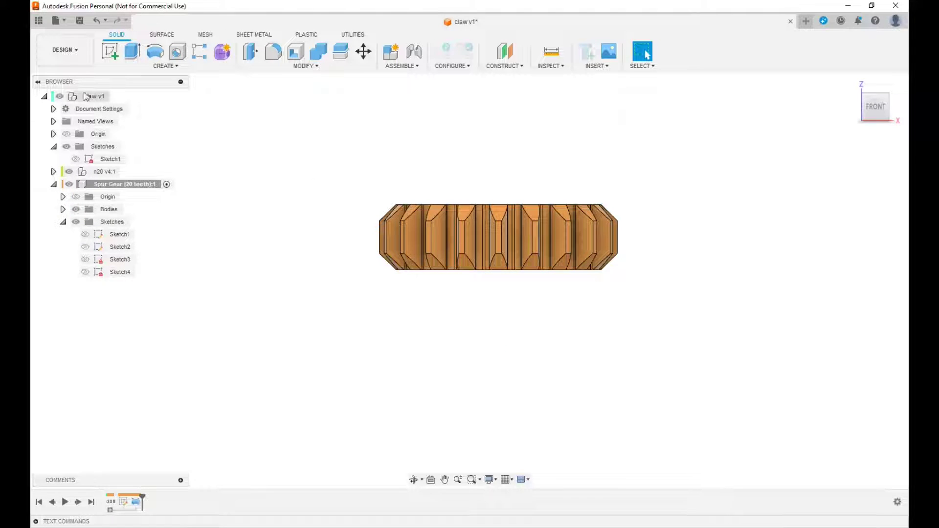
Activate the top-level claw component and show the n20_motor beside the gear, with the battery box and switch hidden
left_click(116, 97)
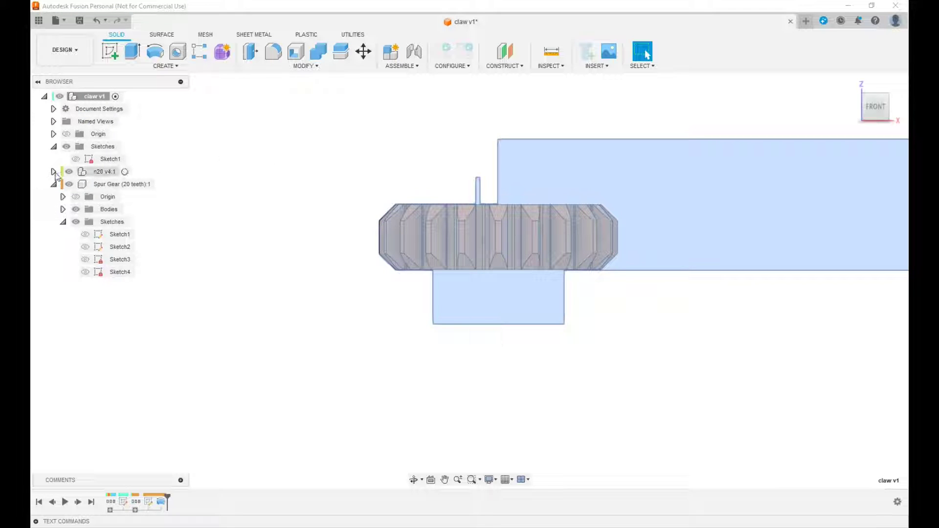
left_click(54, 172)
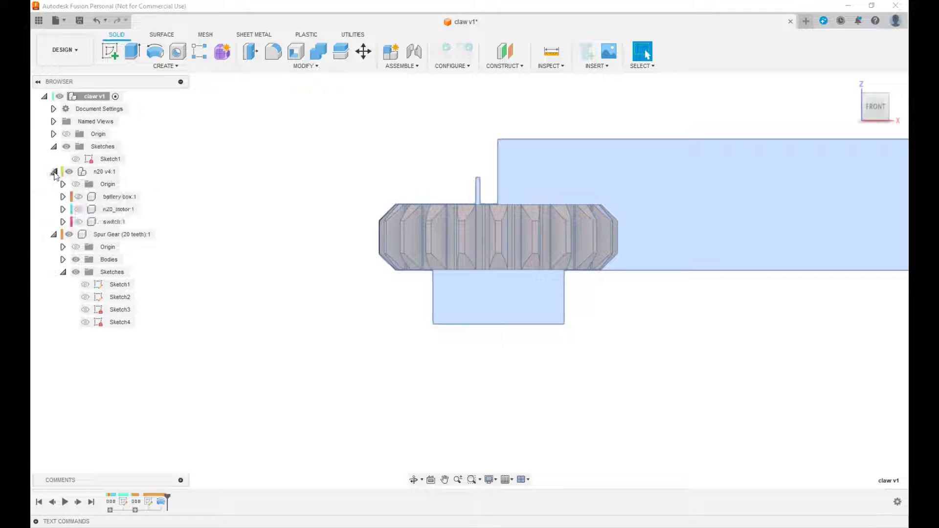
left_click(78, 210)
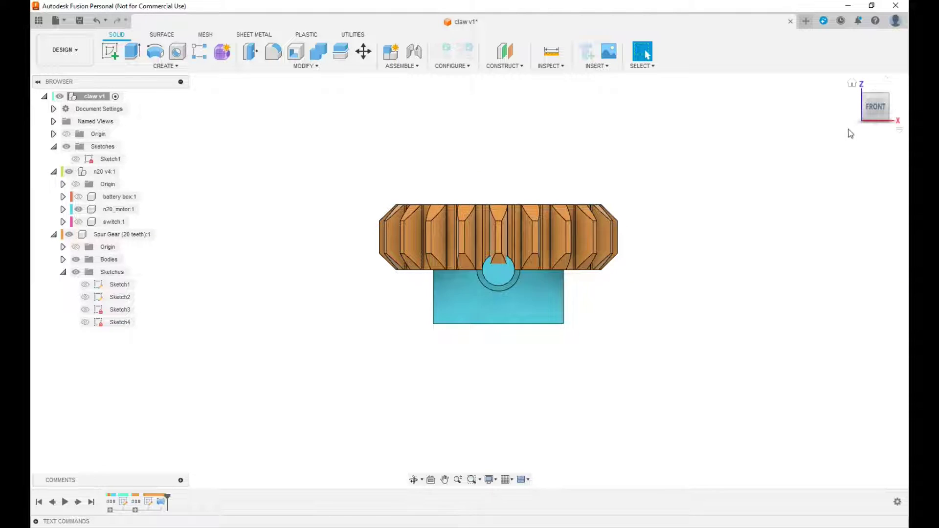
left_click(853, 84)
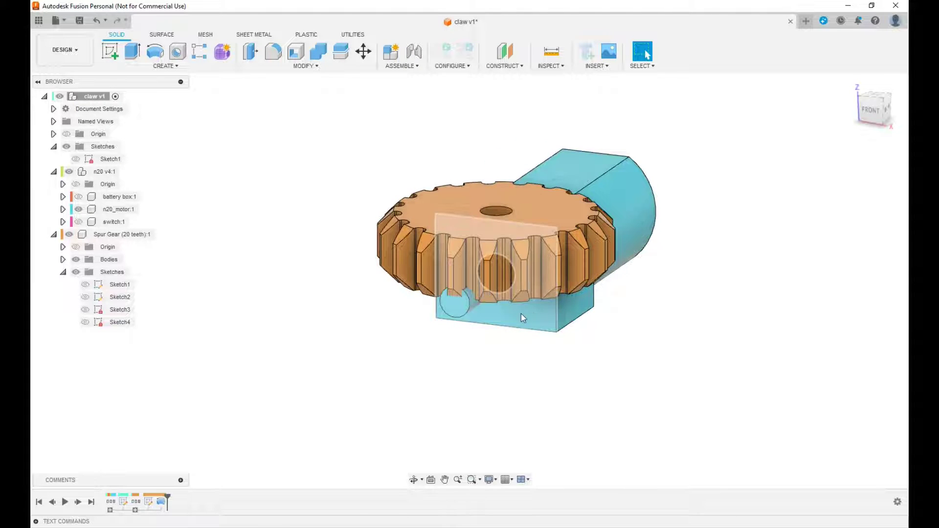
left_click(887, 95)
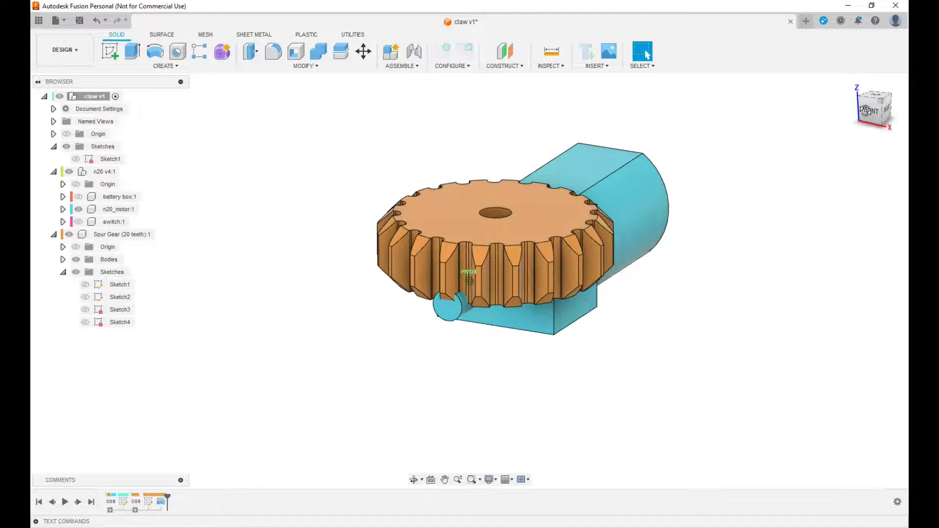
left_click(111, 236)
right_click(128, 238)
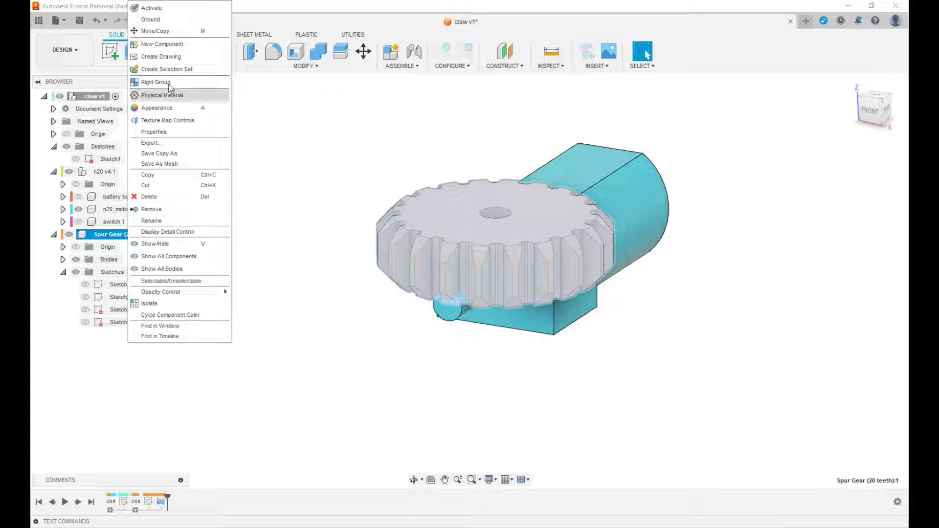
left_click(155, 31)
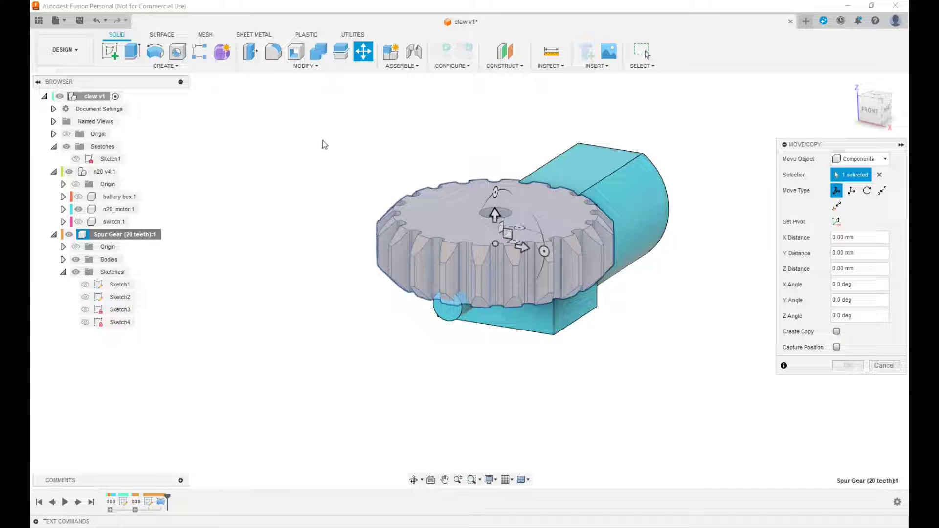
left_click(882, 191)
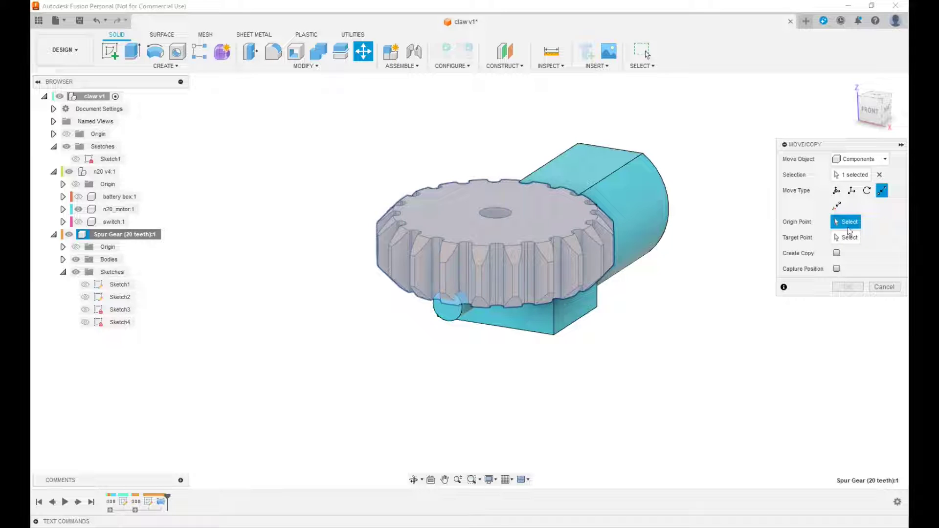
left_click(492, 218)
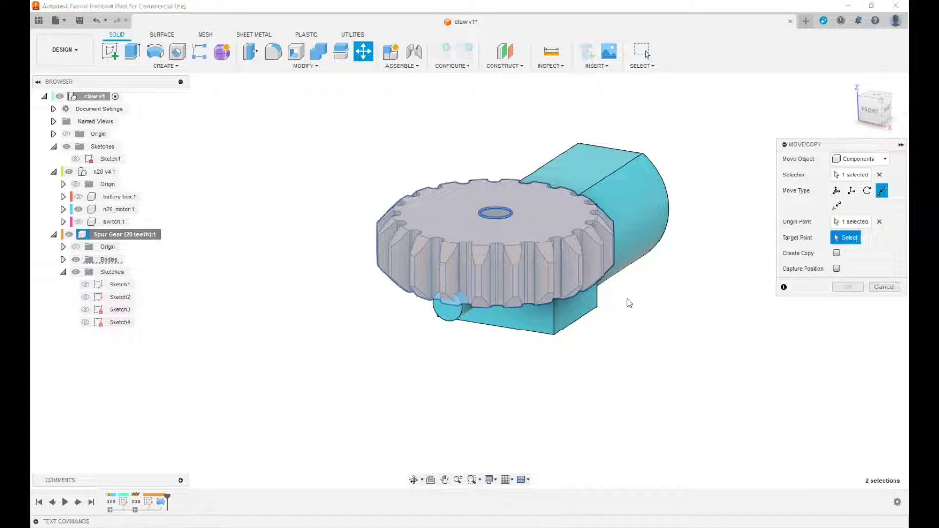
left_click(460, 319)
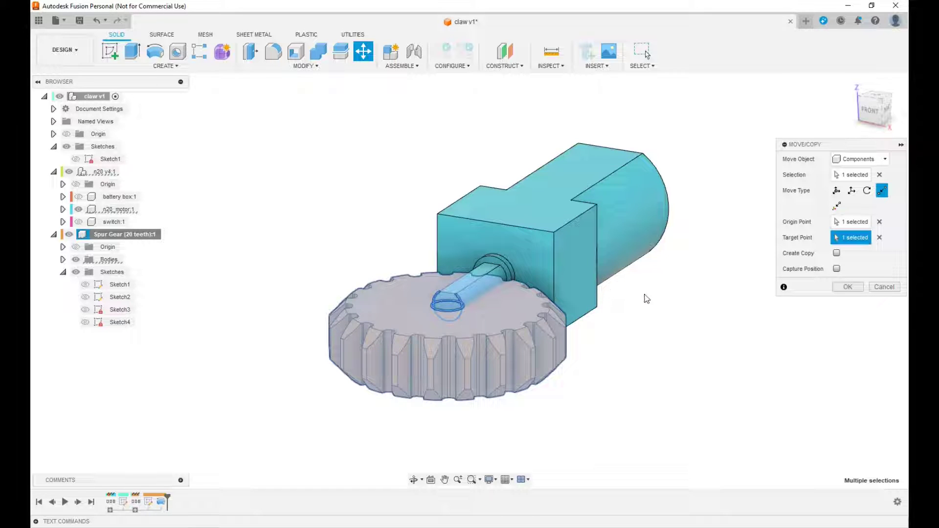
left_click(880, 222)
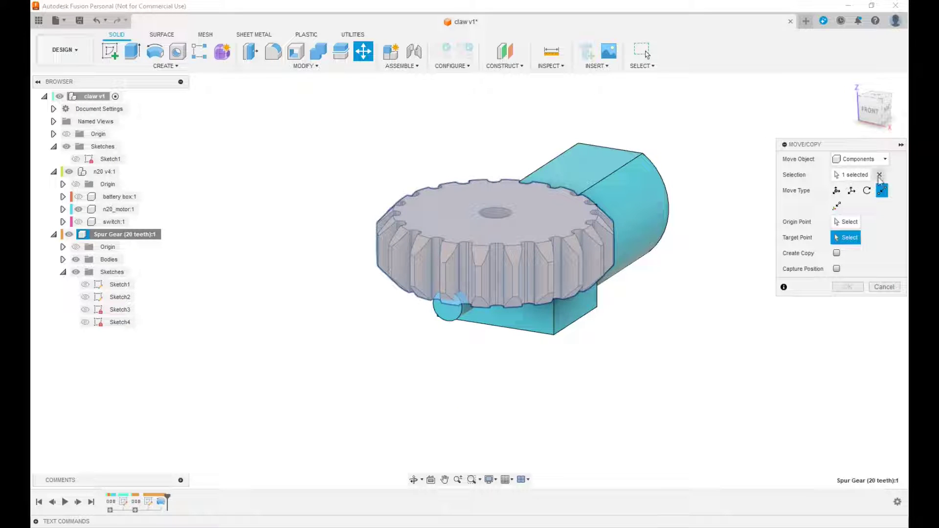
left_click(884, 287)
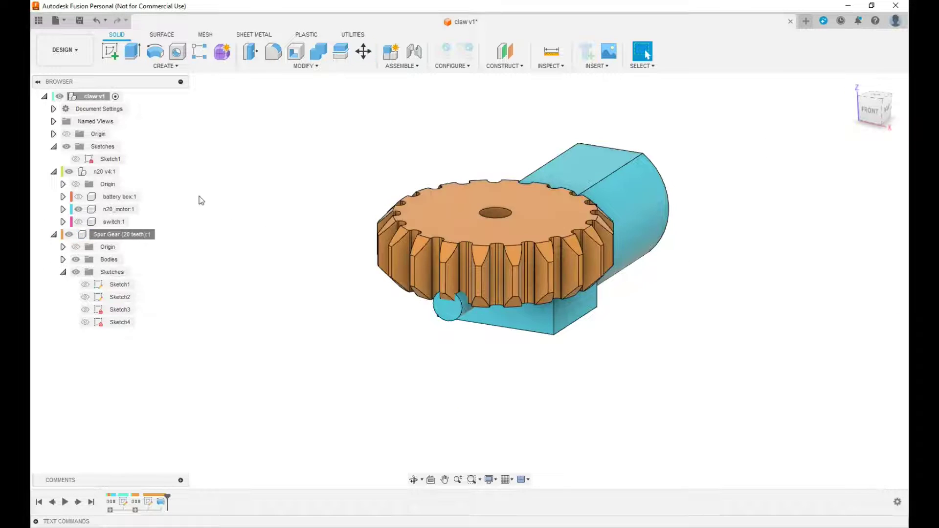
Rotate the spur gear component 90 degrees about the X axis so it stands upright across the motor shaft
right_click(128, 235)
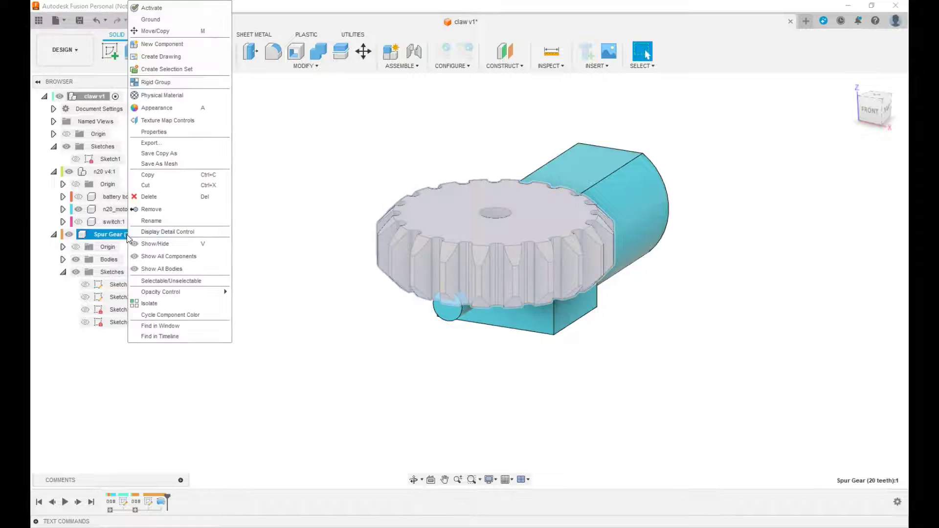
left_click(154, 31)
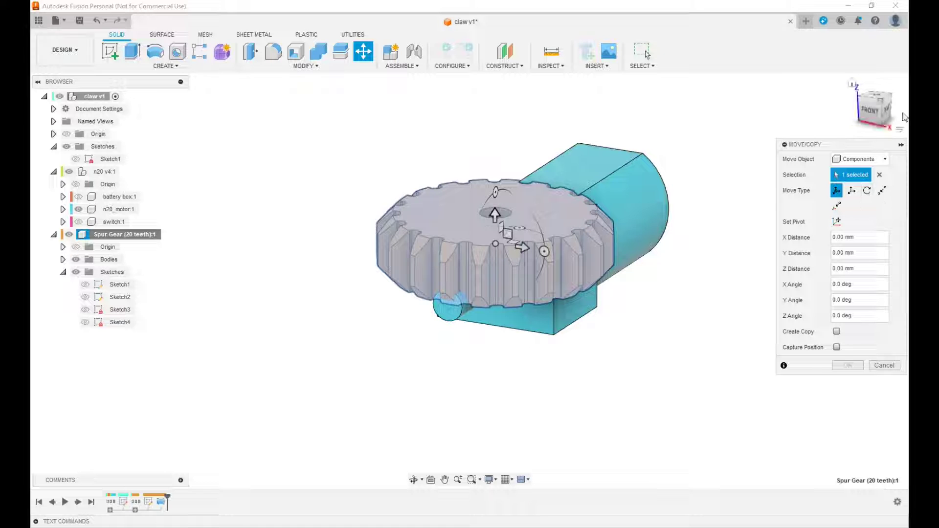
left_click(888, 116)
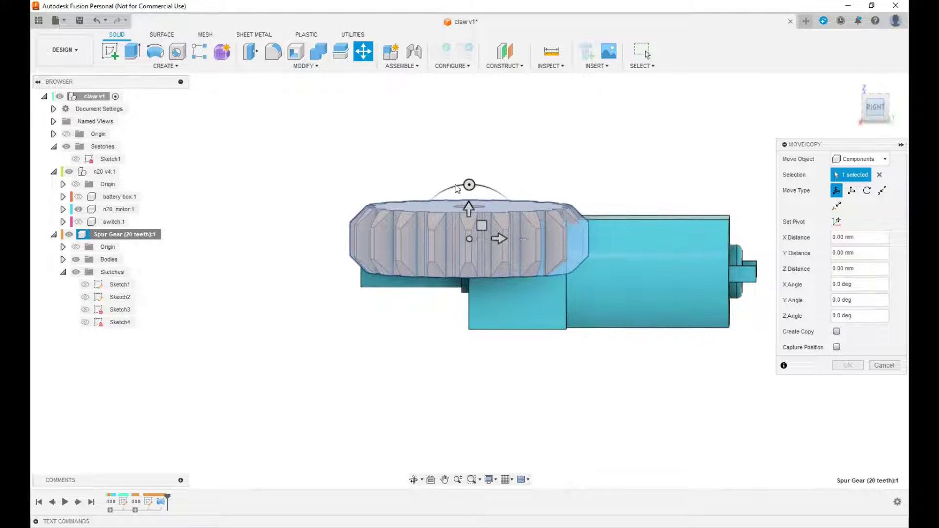
left_click_drag(469, 183, 356, 242)
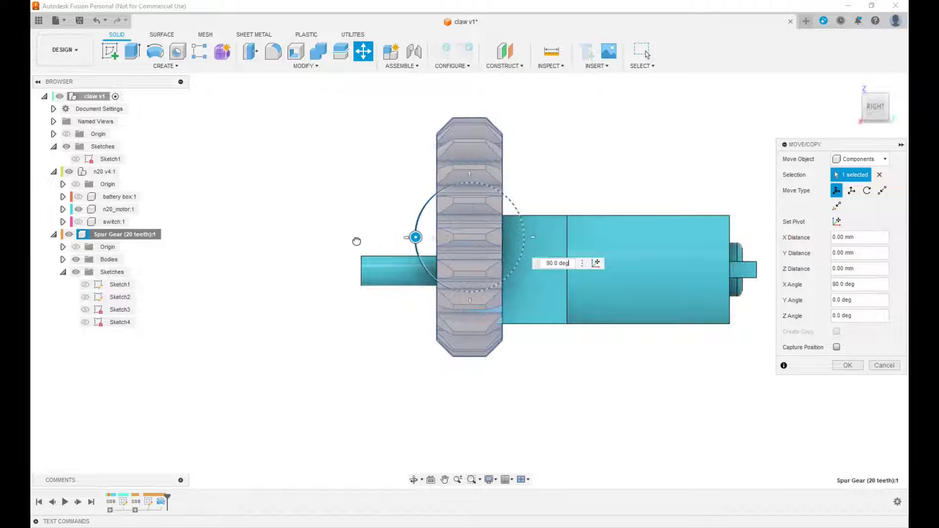
Move the spur gear point to point from its bore centre to the motor shaft's end centre and capture the position
left_click(882, 190)
left_click(873, 118)
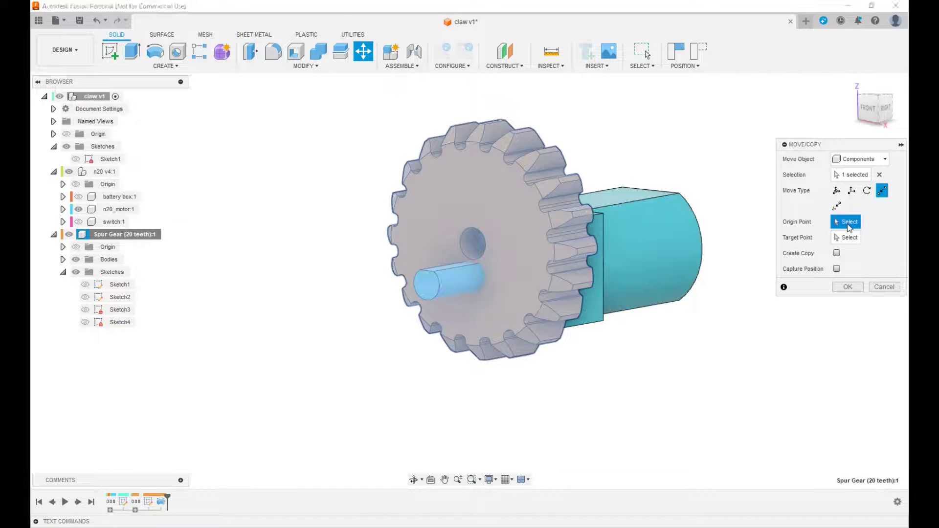
left_click(484, 258)
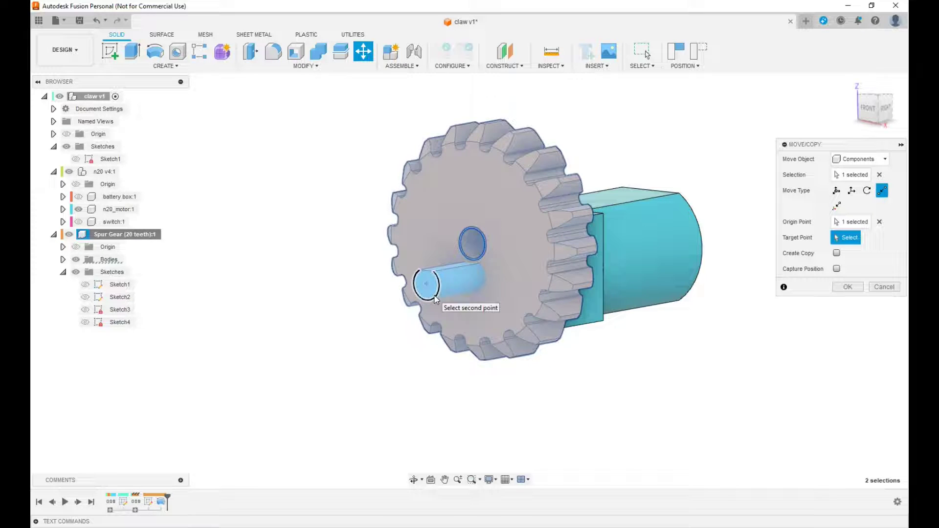
left_click(426, 284)
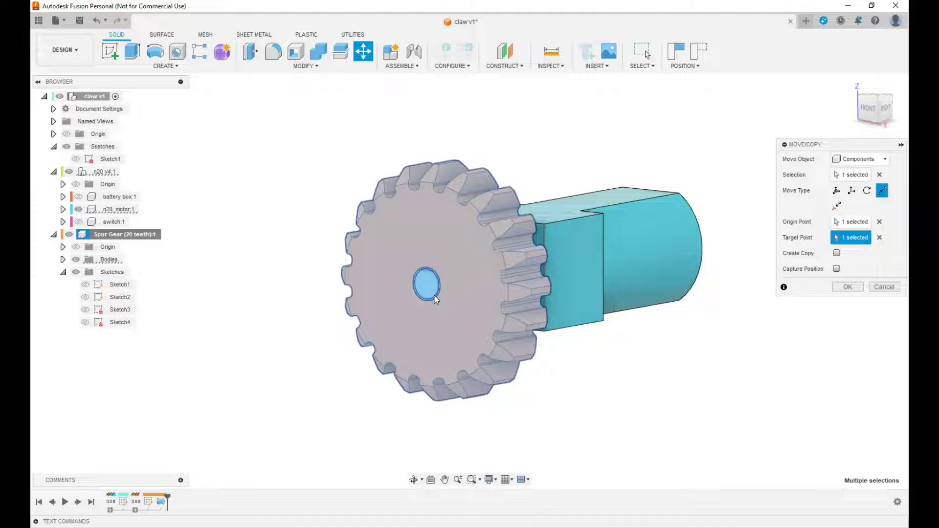
left_click(871, 113)
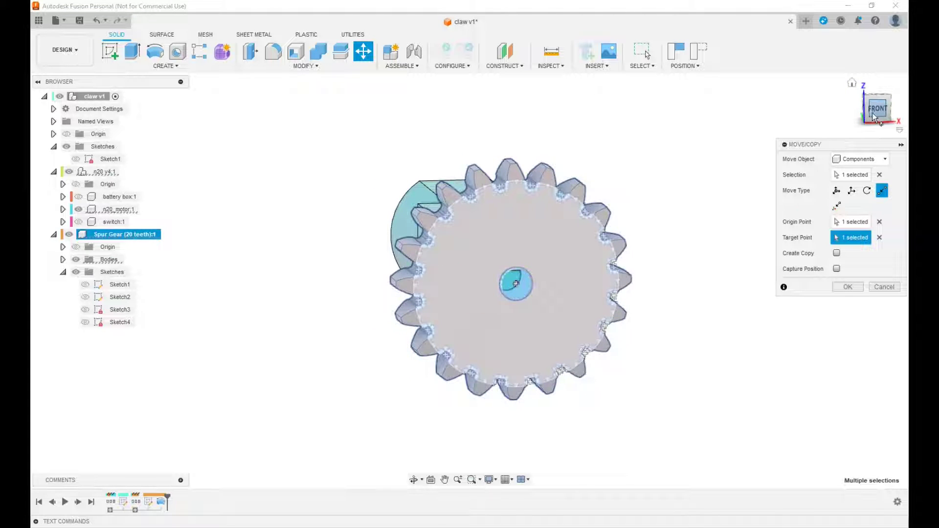
left_click(871, 114)
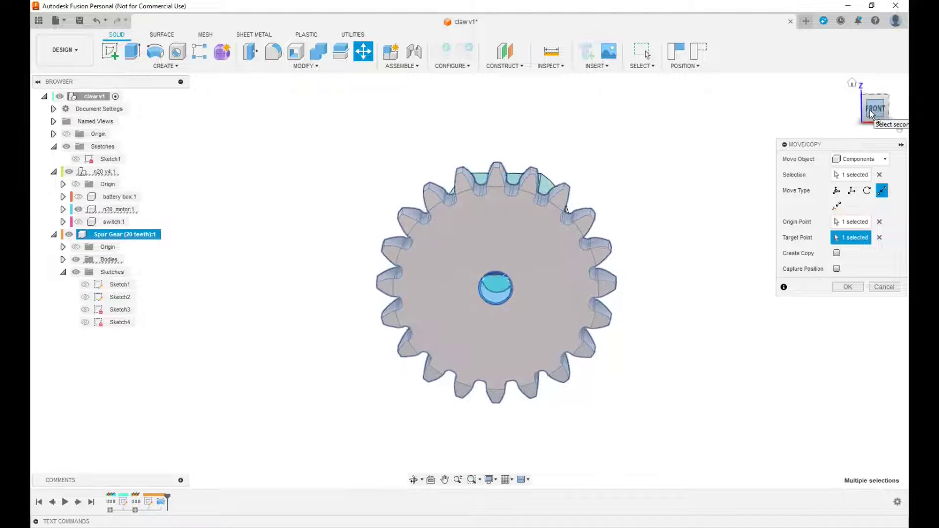
scroll(492, 271, "up", 3)
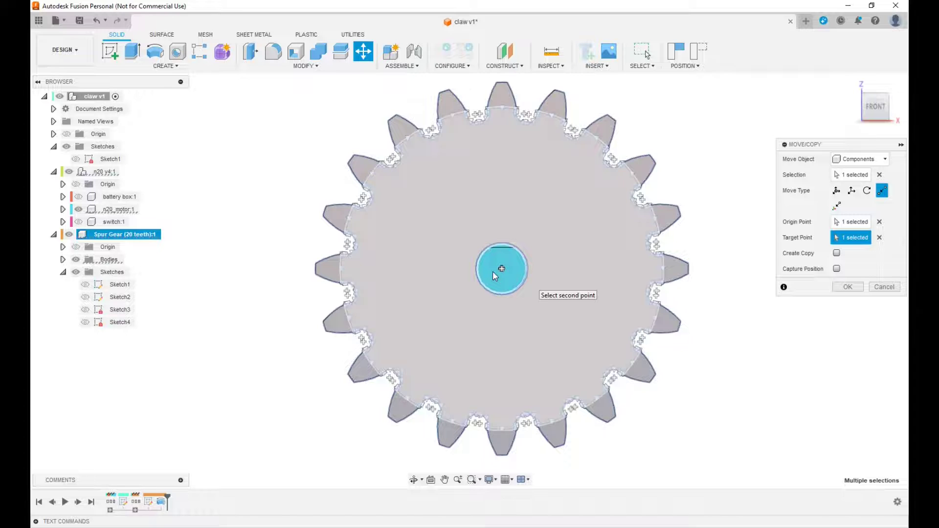
left_click(837, 268)
left_click(846, 287)
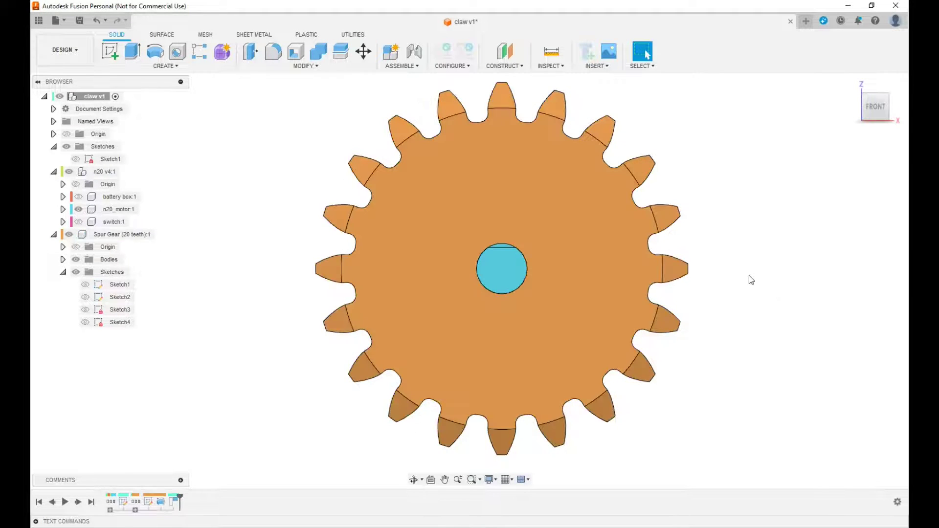
Copy the Spur Gear (20 teeth) component and paste it as a new independent component
scroll(749, 275, "down", 3)
mouse_move(871, 112)
left_mouse_down()
mouse_move(815, 111)
mouse_move(870, 119)
left_mouse_up()
left_click(870, 116)
middle_click_drag(734, 212, 582, 260)
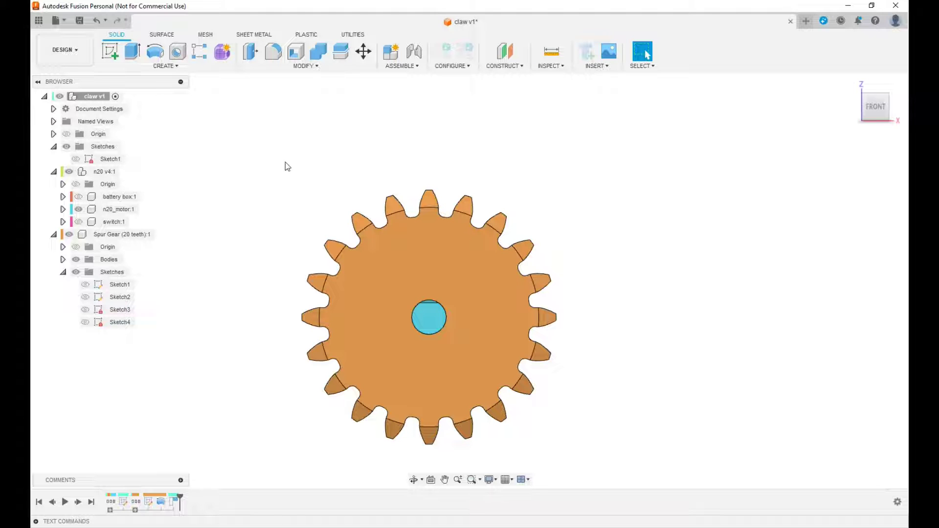
left_click(413, 258)
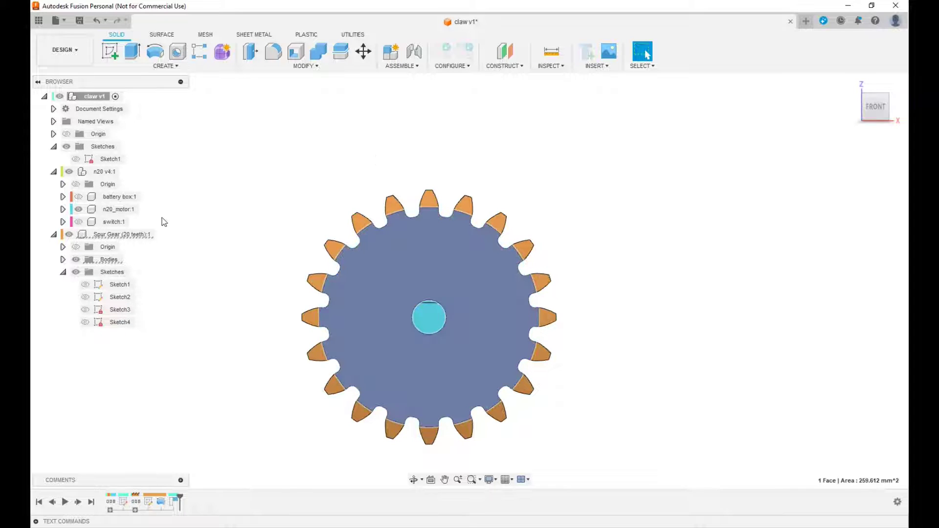
left_click(134, 237)
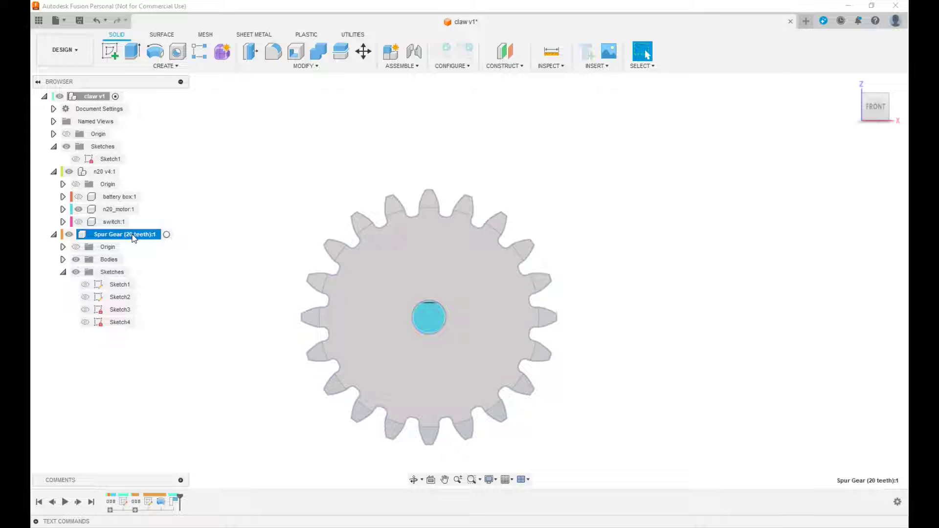
right_click(134, 238)
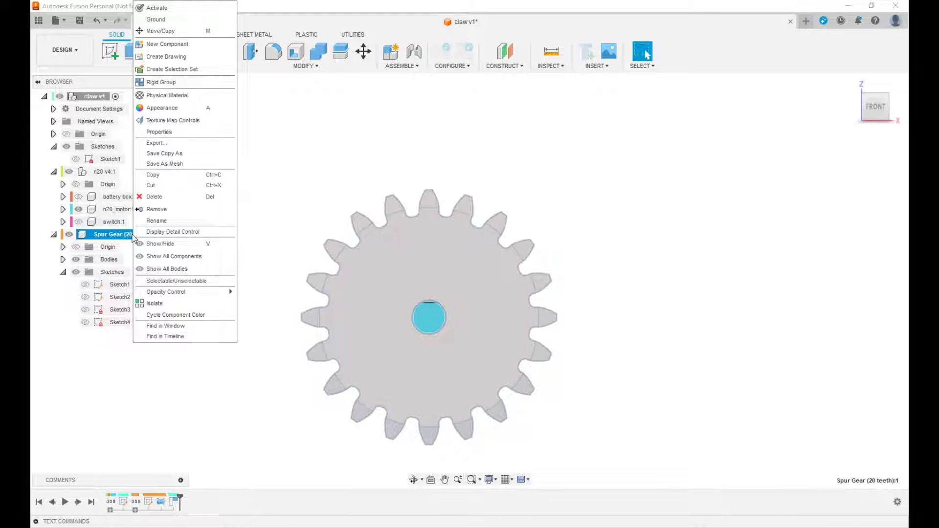
left_click(165, 174)
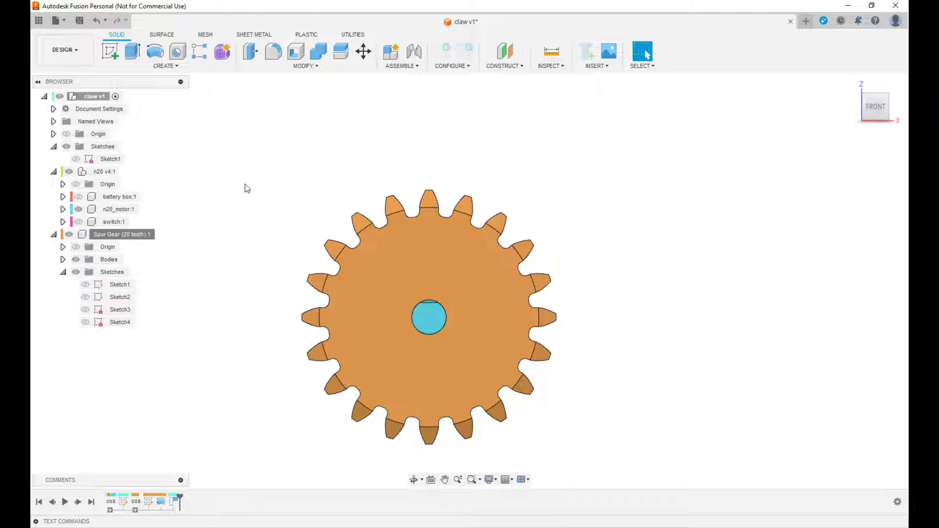
right_click(248, 161)
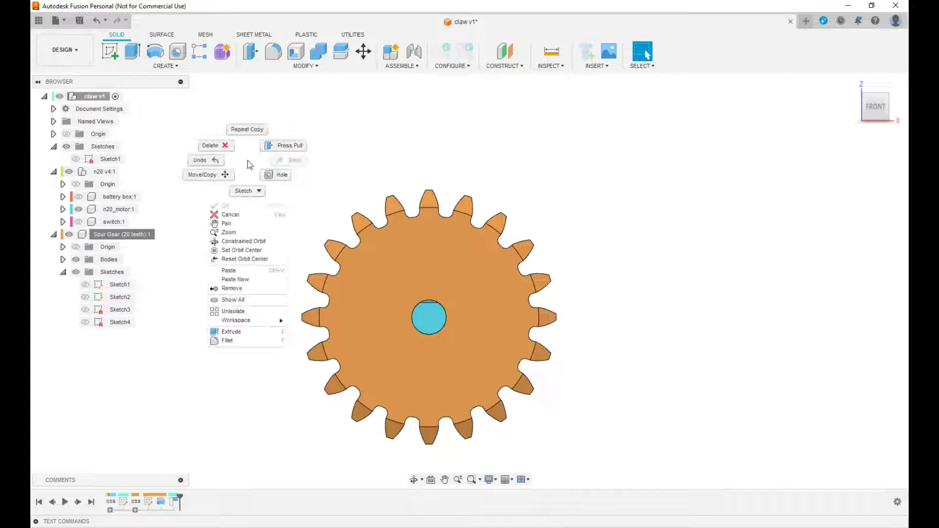
left_click(243, 280)
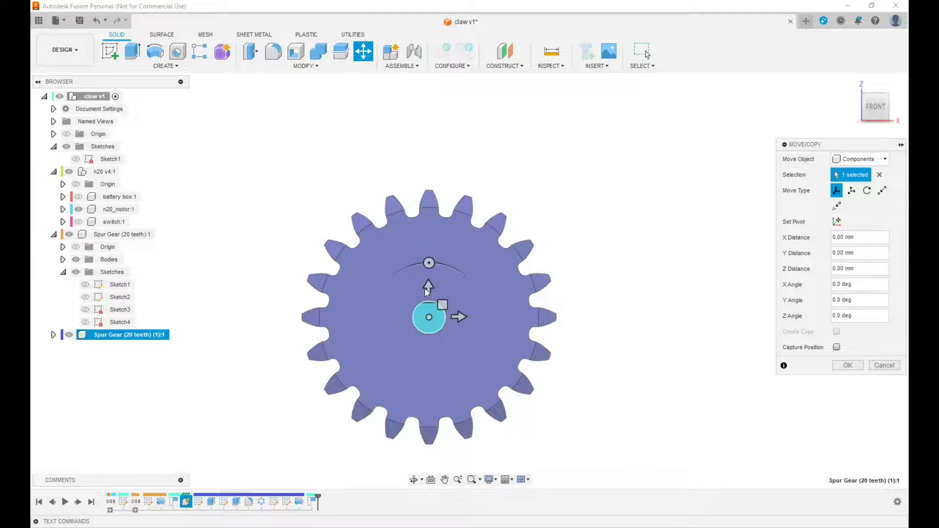
Move the pasted spur gear 20.3 mm in Y so it sits directly above the motor gear
left_click_drag(427, 290, 426, 86)
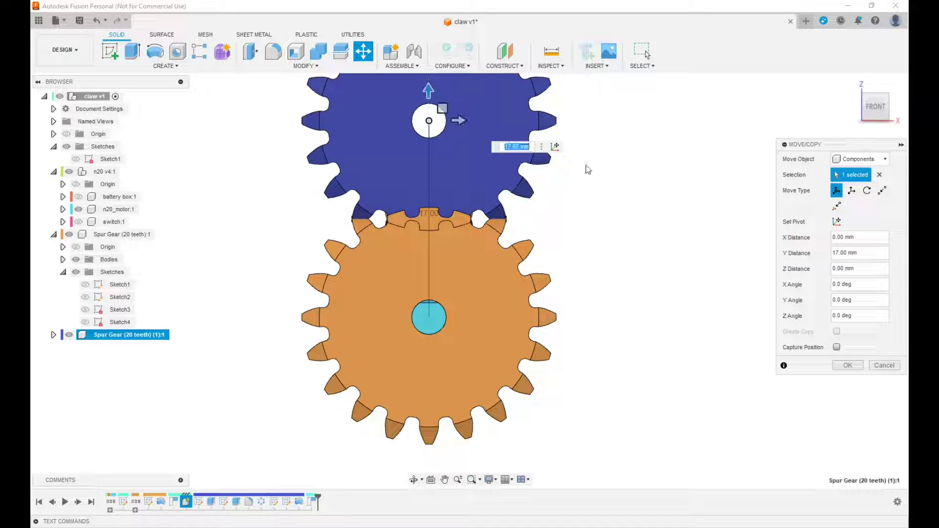
type("23")
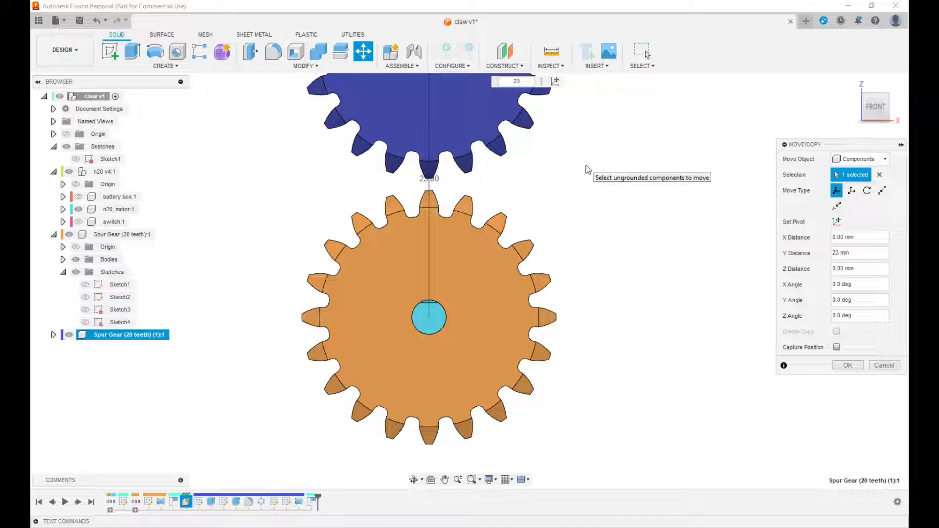
key("BackSpace")
type("0.")
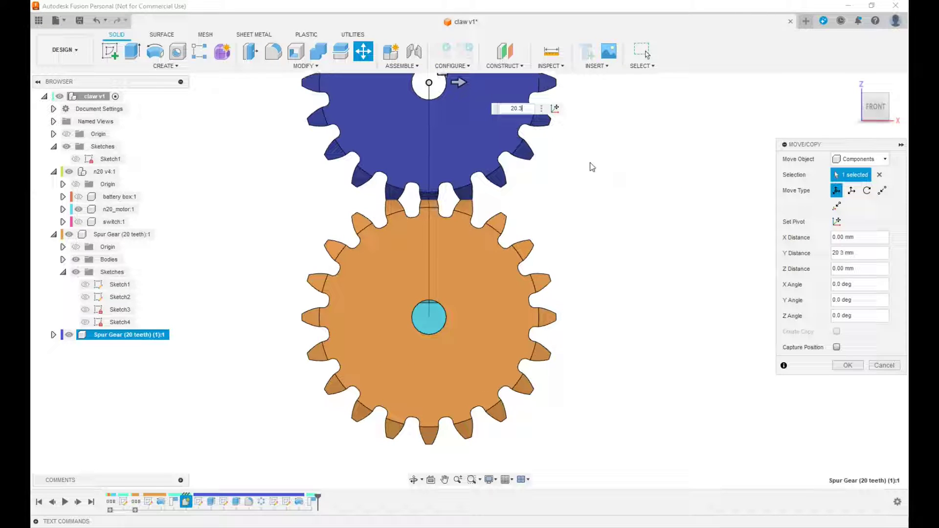
scroll(600, 210, "down", 2)
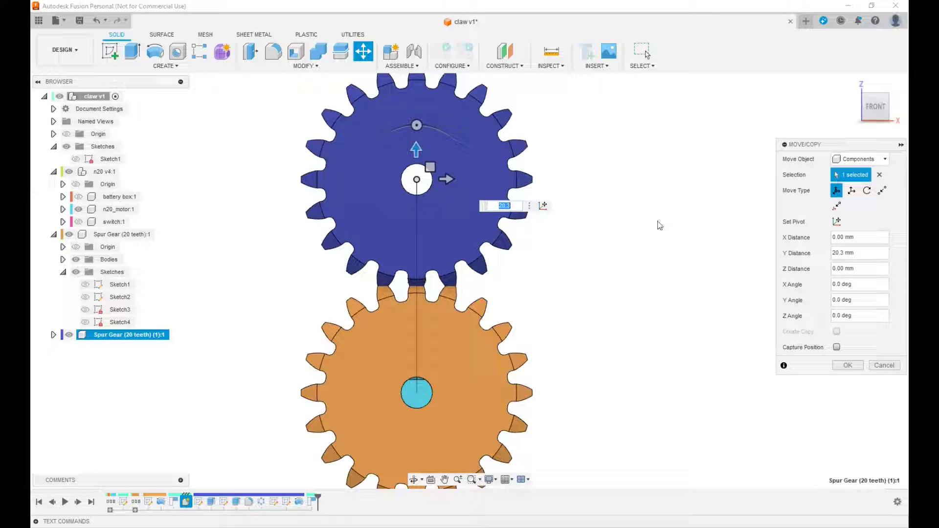
left_click(867, 191)
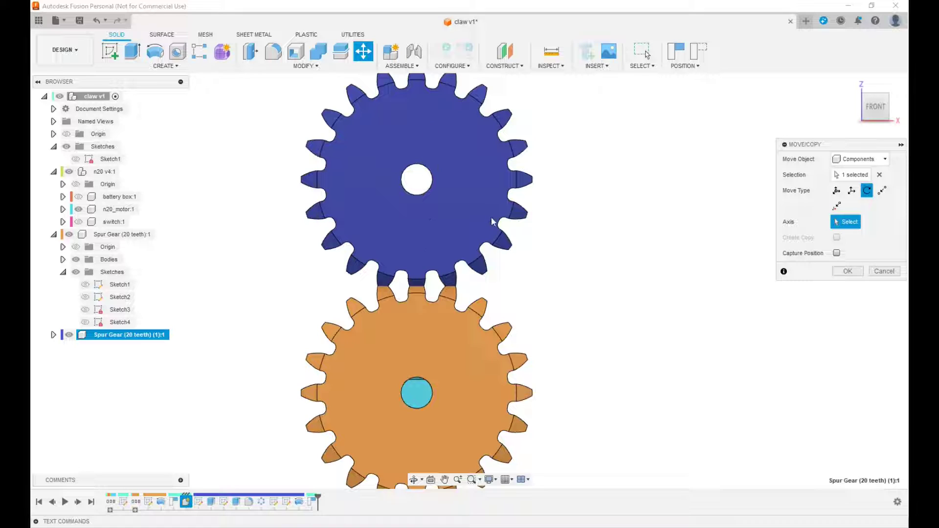
left_click(849, 272)
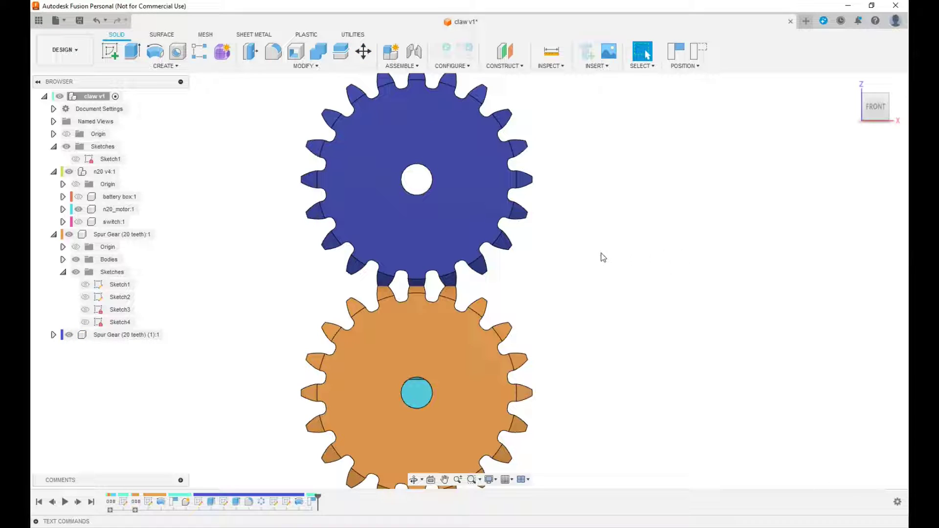
Rotate the original gear on the motor shaft 9 degrees about its bore axis to mesh the teeth, capturing the position
left_click(441, 323)
right_click(134, 233)
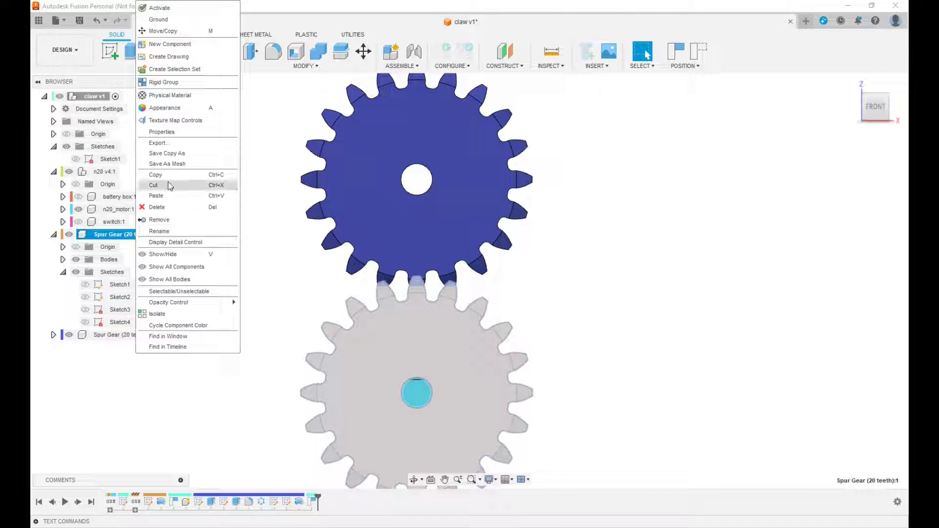
left_click(172, 33)
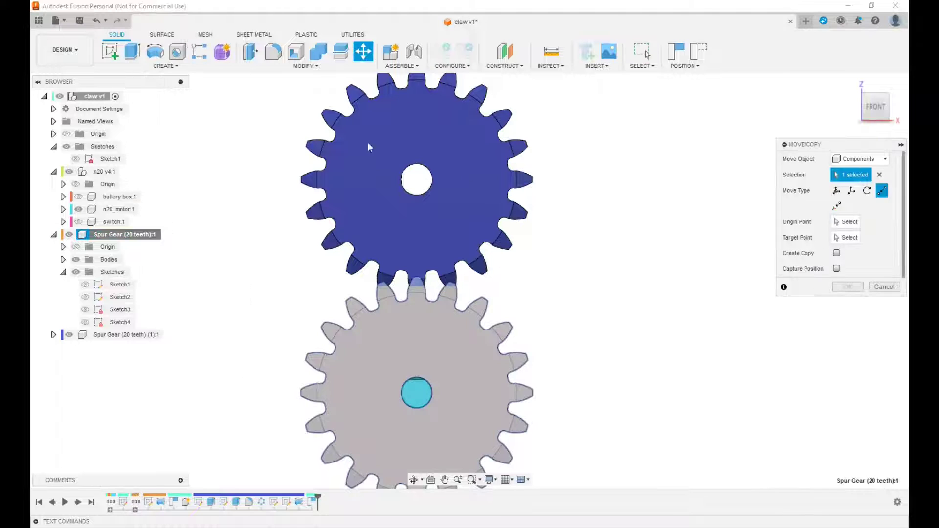
left_click(867, 191)
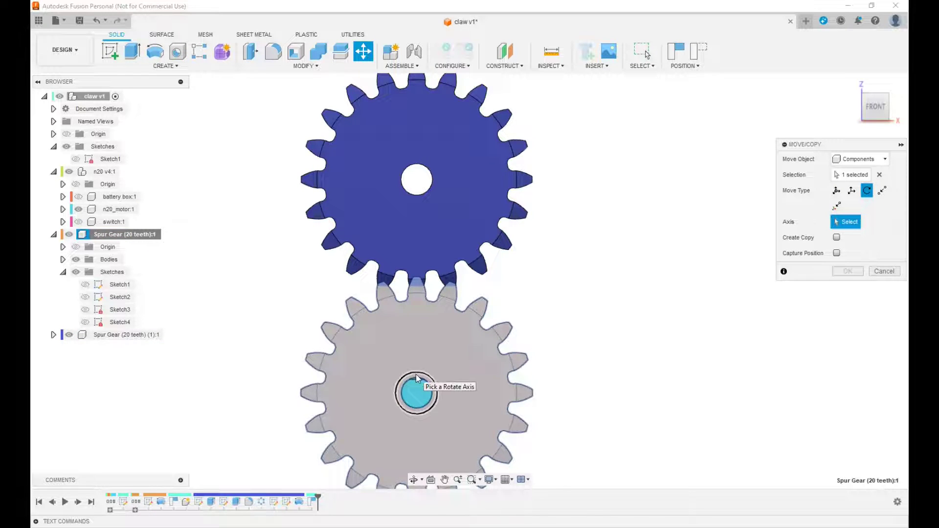
scroll(415, 375, "up", 4)
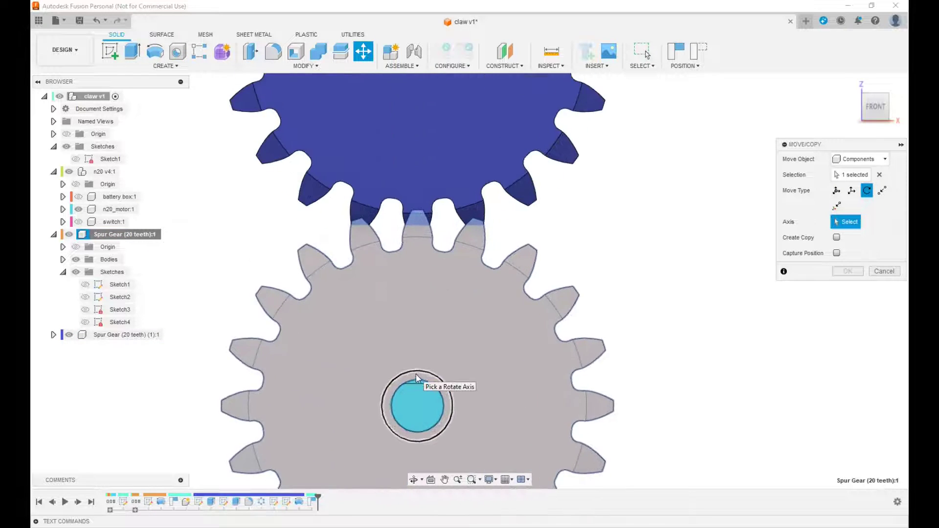
left_click(442, 398)
left_click_drag(419, 353, 425, 355)
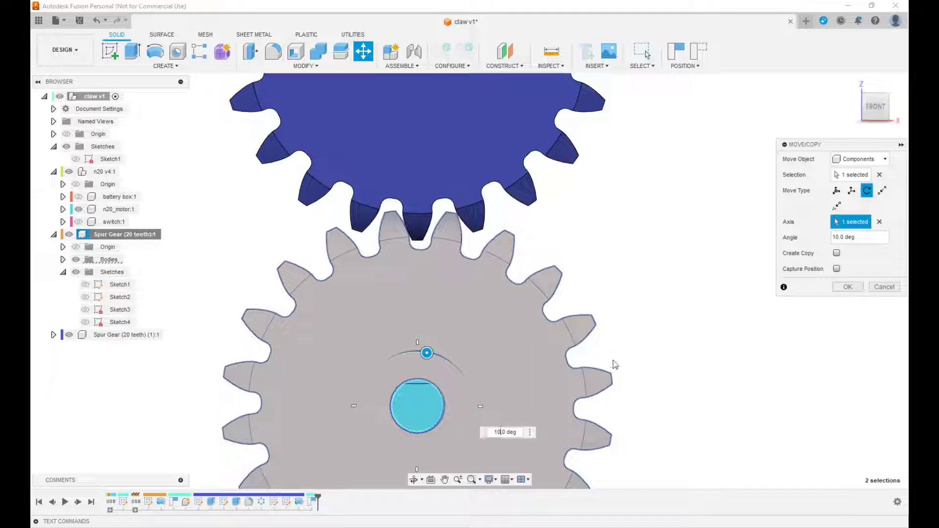
key("BackSpace")
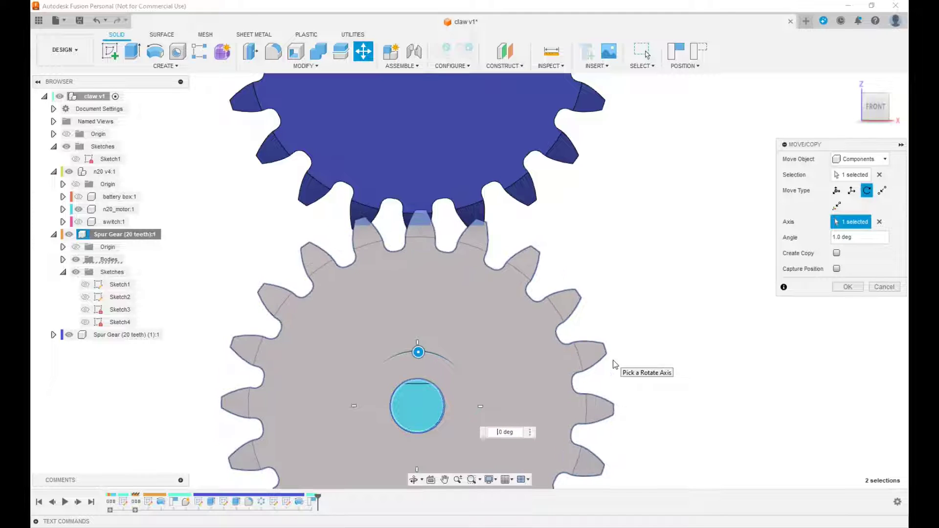
type("8")
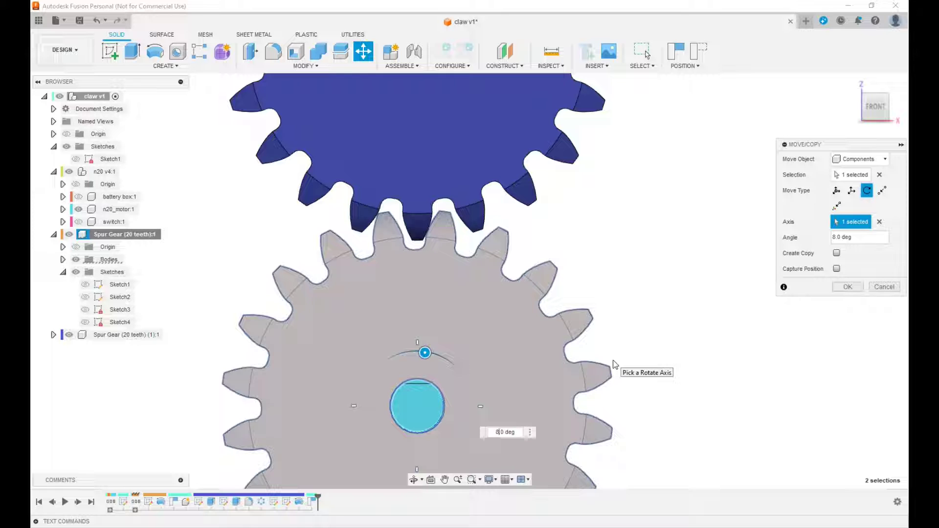
key("BackSpace")
type("9")
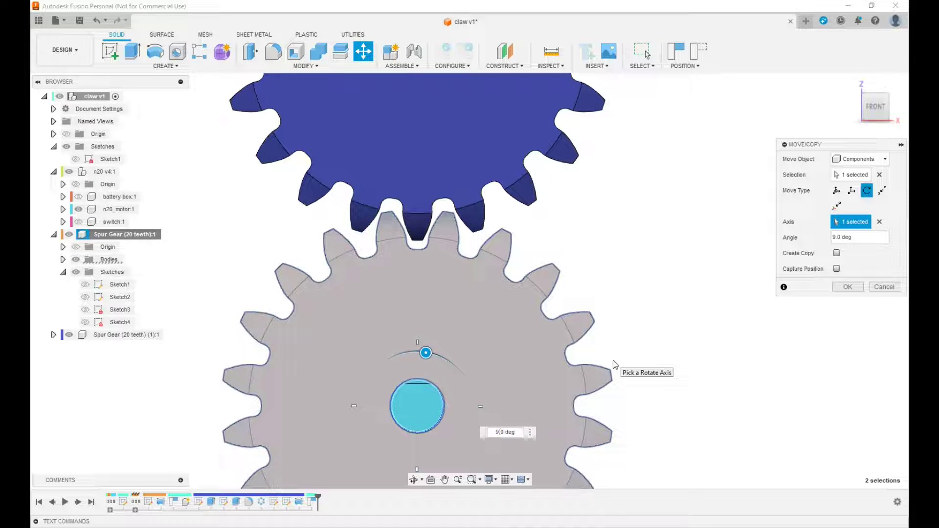
scroll(600, 271, "down", 3)
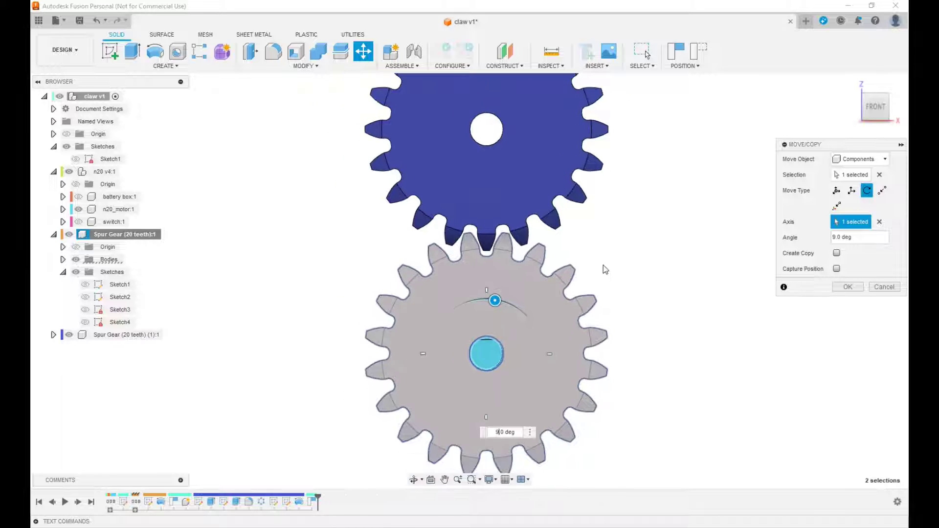
left_click(837, 269)
left_click(847, 287)
middle_click_drag(683, 280, 610, 261)
key("Escape")
Begin a translate move on the upper spur gear component, Spur Gear (20 teeth) (1), with Create Copy enabled
scroll(671, 287, "down", 3)
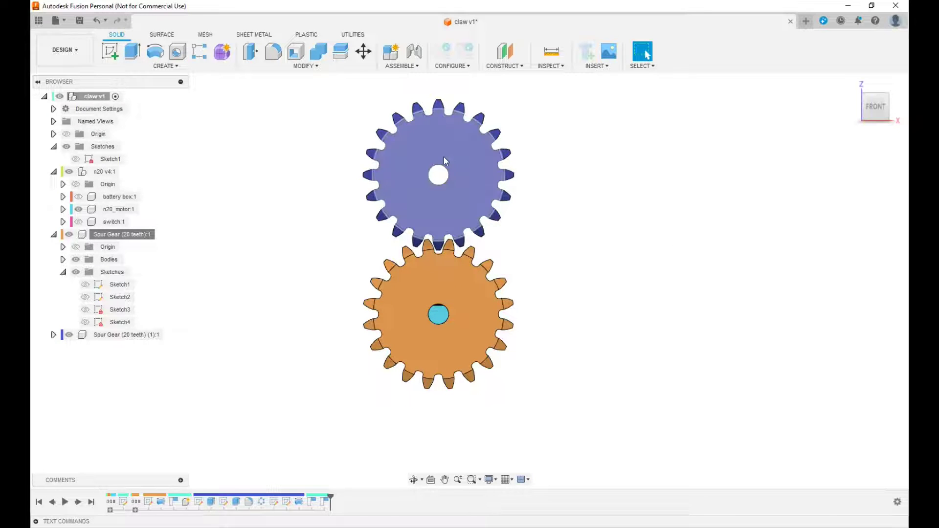
left_click(141, 336)
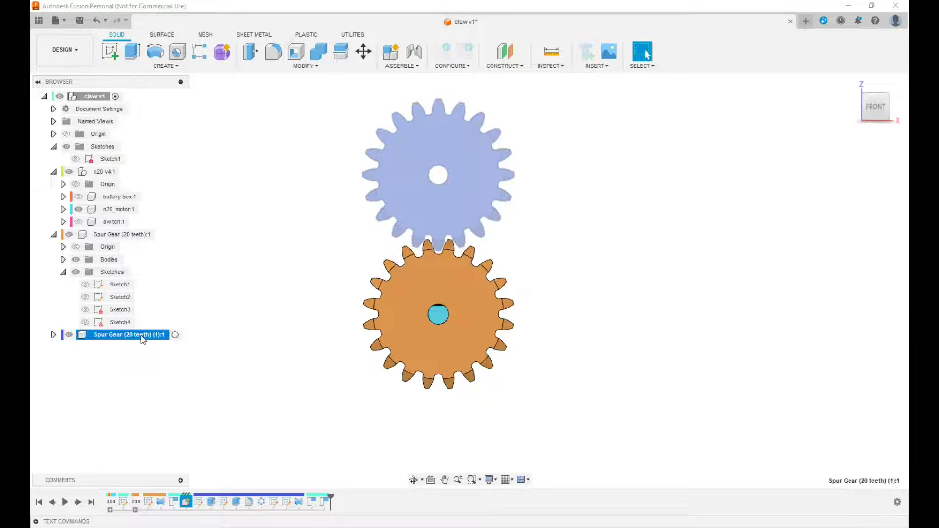
right_click(141, 336)
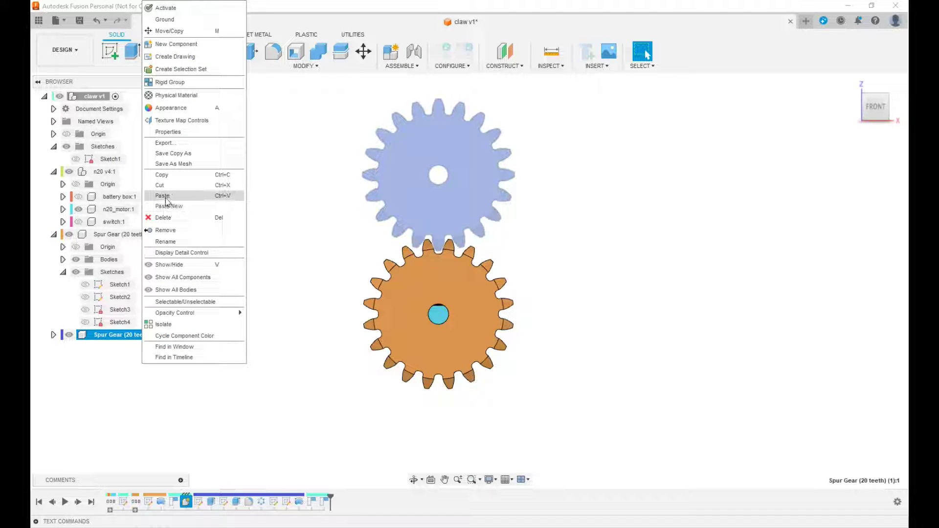
left_click(270, 213)
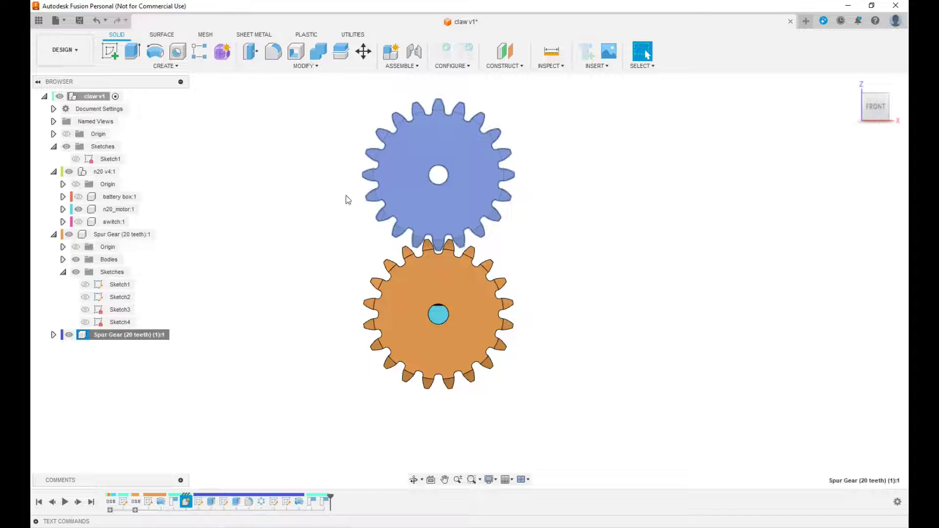
right_click(139, 339)
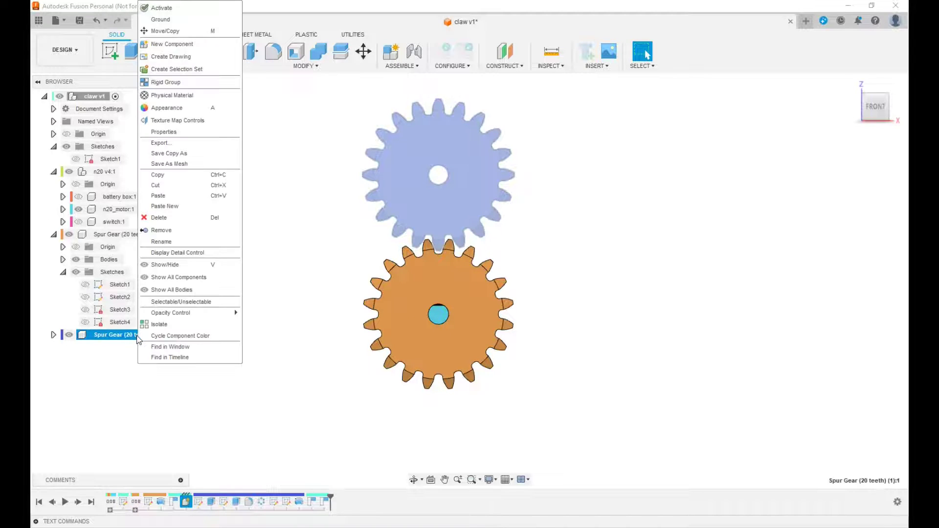
left_click(179, 31)
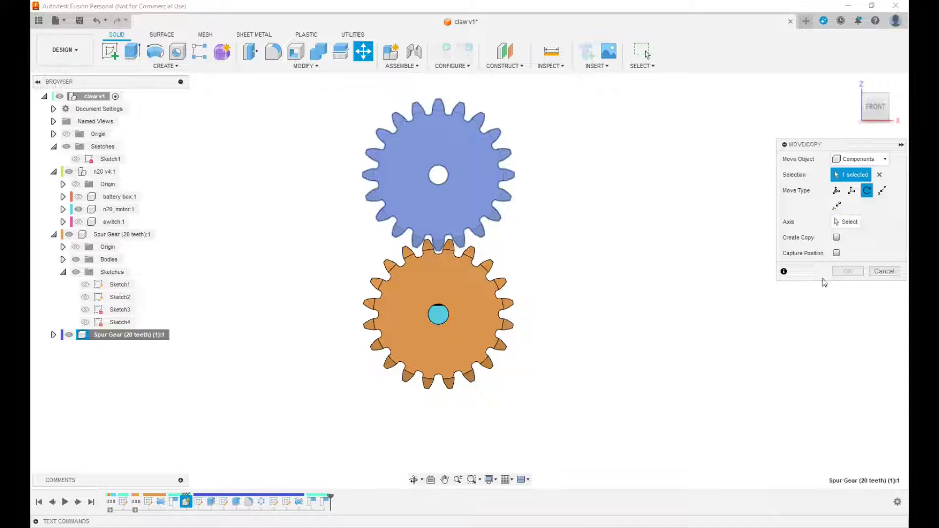
left_click(854, 192)
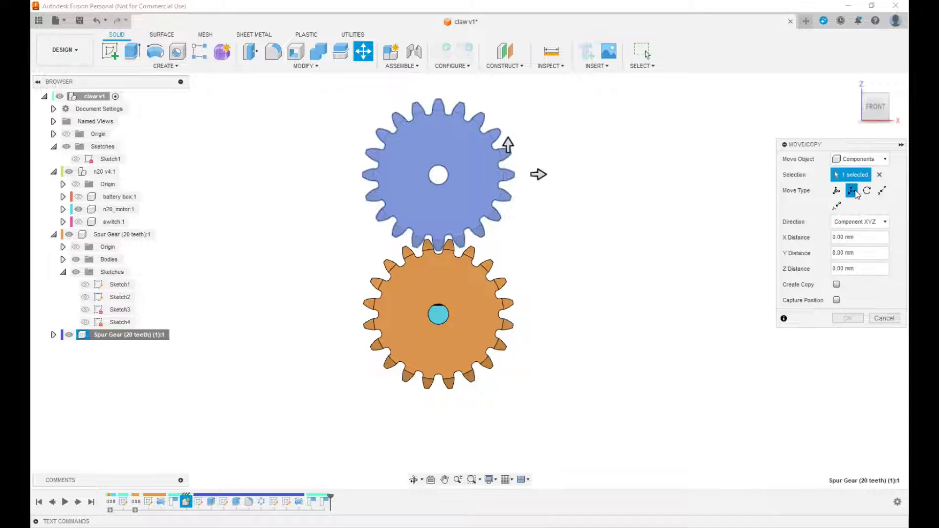
left_click(837, 284)
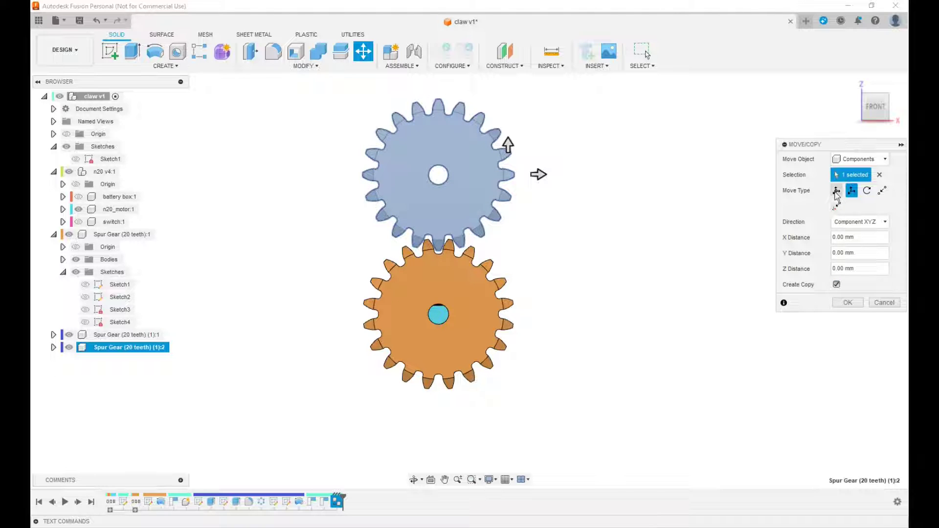
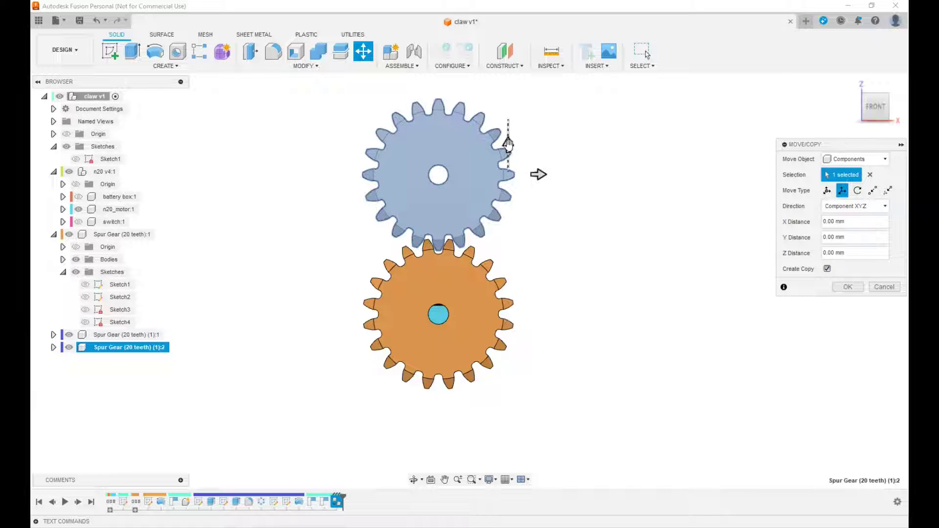
Offset the gear copy -40.6 mm in Y so it sits directly below the motor gear
left_click_drag(509, 144, 492, 422)
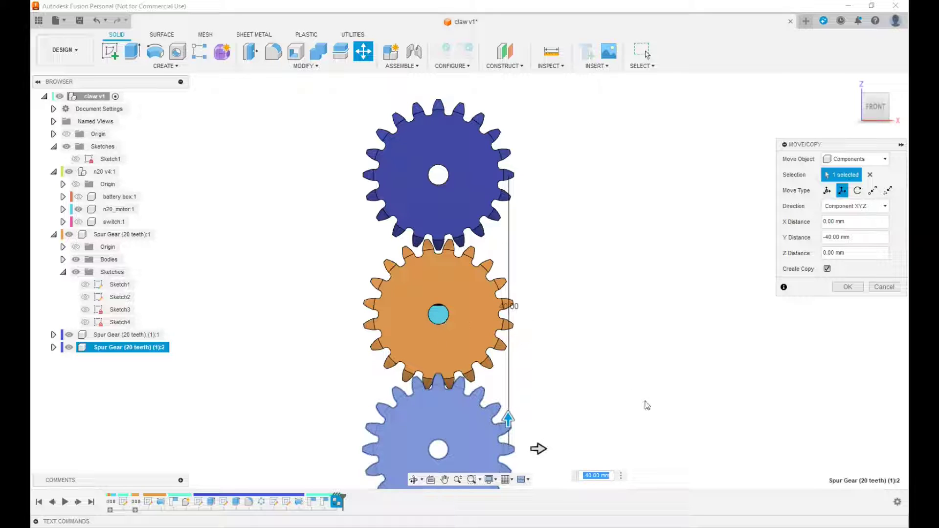
middle_click_drag(627, 437, 603, 445)
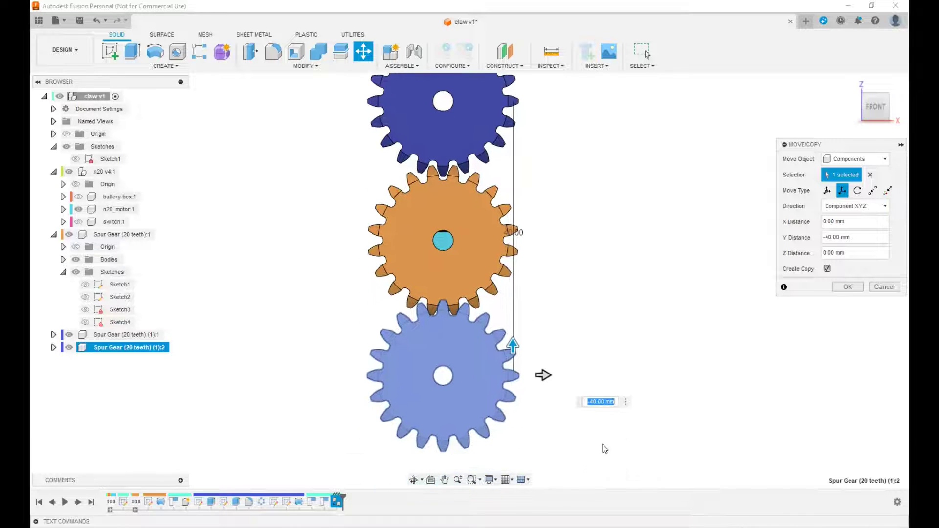
left_click(605, 402)
key("BackSpace")
key("BackSpace")
type(".6")
key("Return")
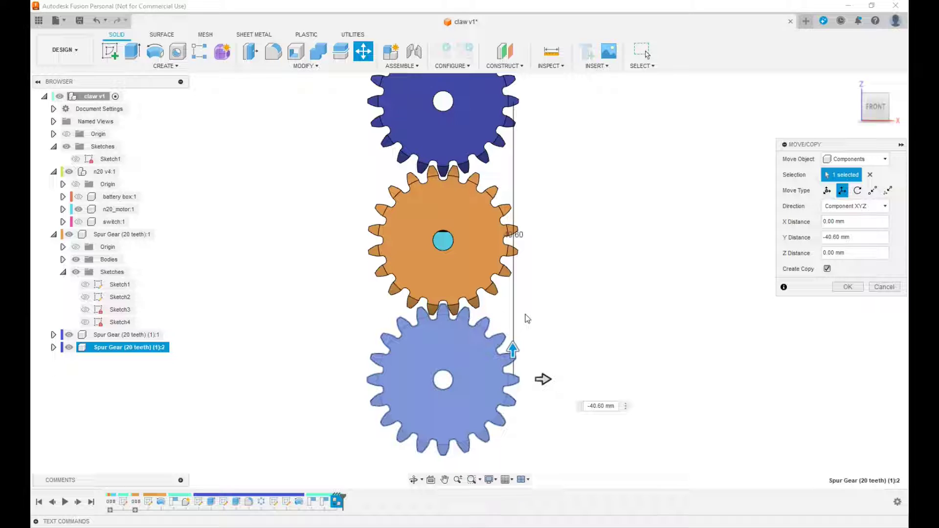
Examine how the teeth of the lower gear copy mesh with the motor gear
scroll(450, 304, "down", 1)
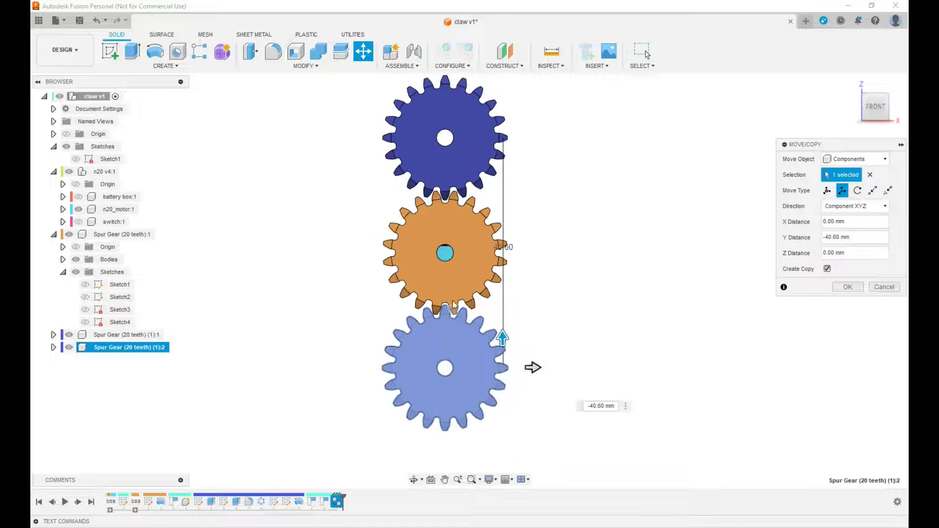
scroll(450, 303, "up", 4)
scroll(450, 300, "down", 3)
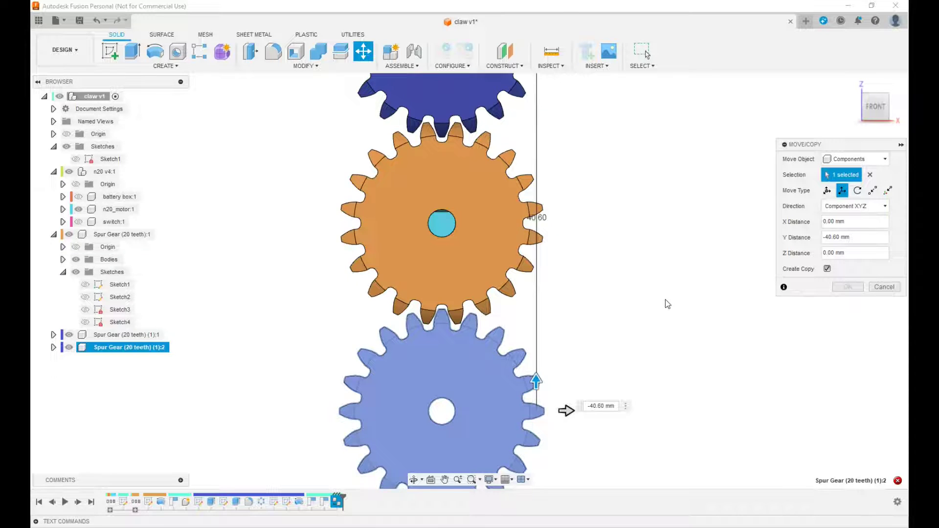
scroll(665, 299, "down", 1)
scroll(665, 299, "down", 1)
middle_click_drag(688, 325, 661, 321)
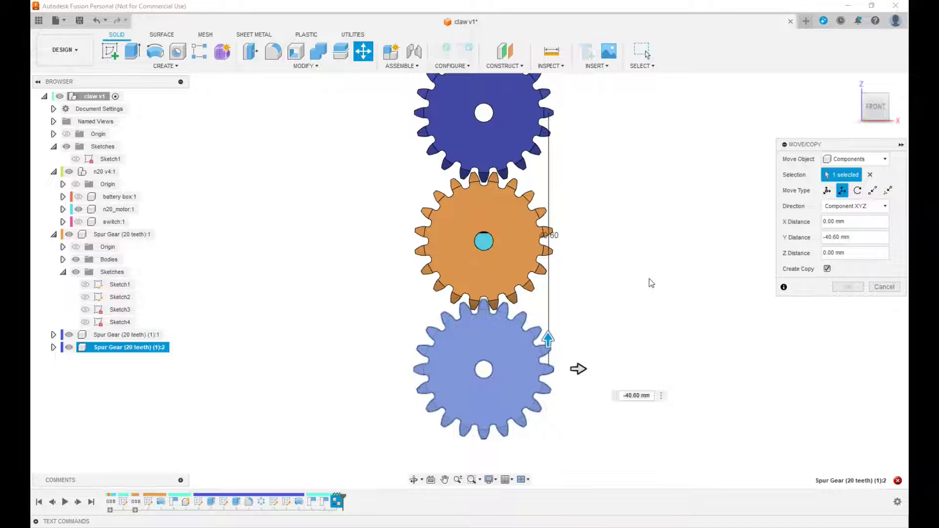
scroll(652, 283, "down", 1)
middle_click_drag(677, 273, 633, 283)
scroll(592, 317, "up", 2)
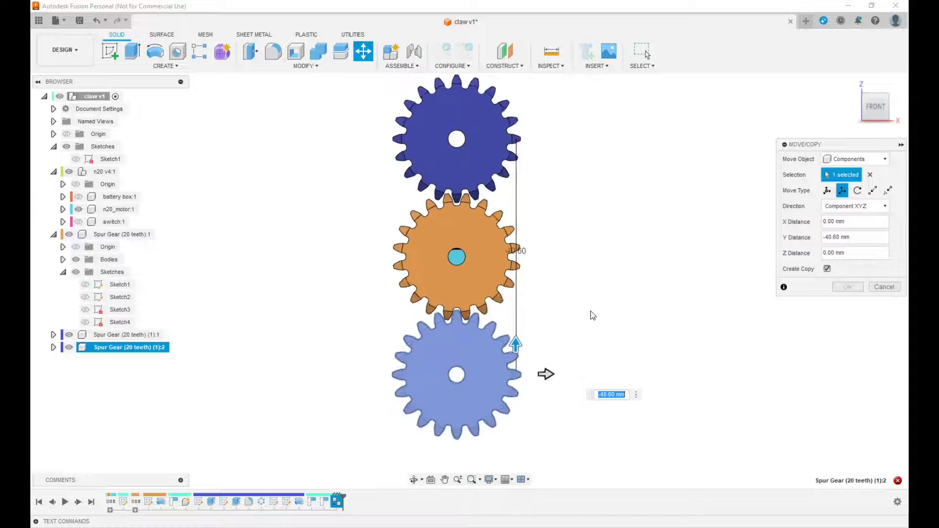
Re-enter the lower gear copy's Y distance as -40.6 mm and complete the copy
left_click_drag(507, 351, 503, 353)
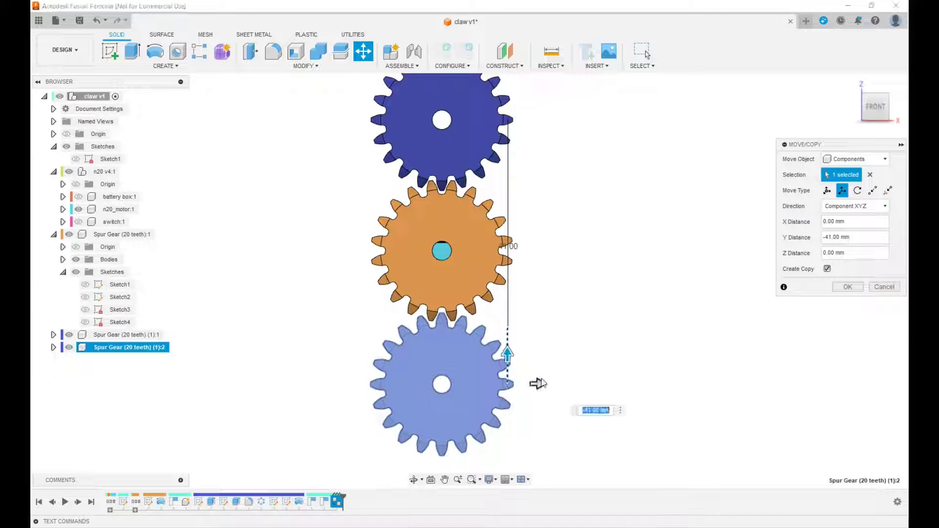
key("BackSpace")
type("-40")
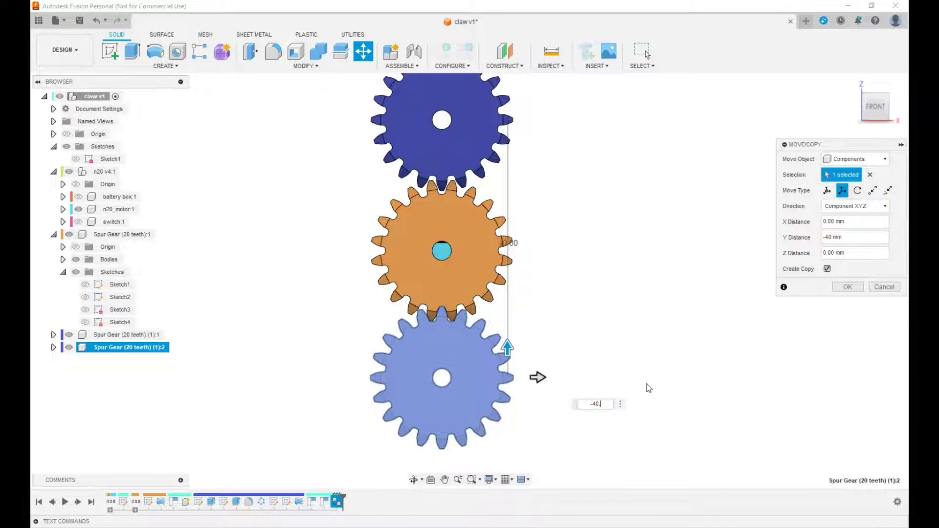
type(".6")
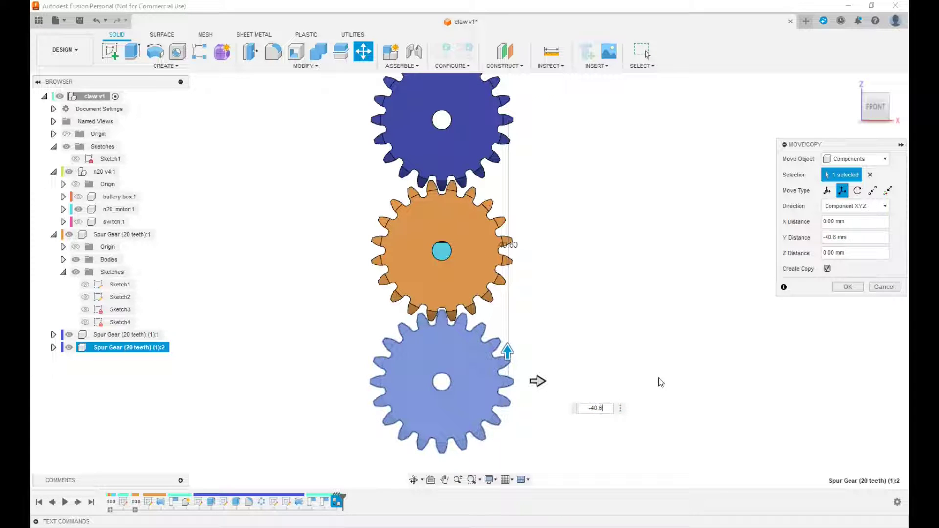
left_click(848, 285)
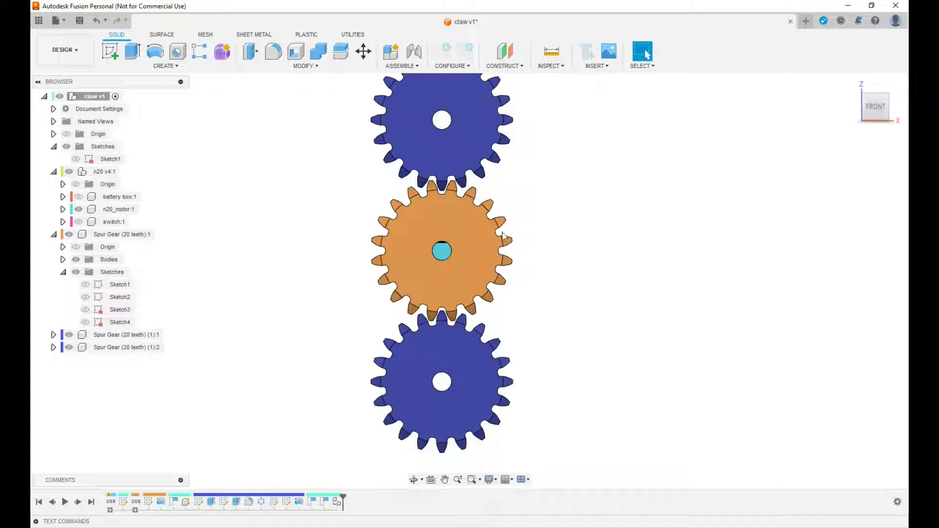
Inspect the three-gear train and the motor from the front, at an angle and from the right side
scroll(527, 229, "down", 2)
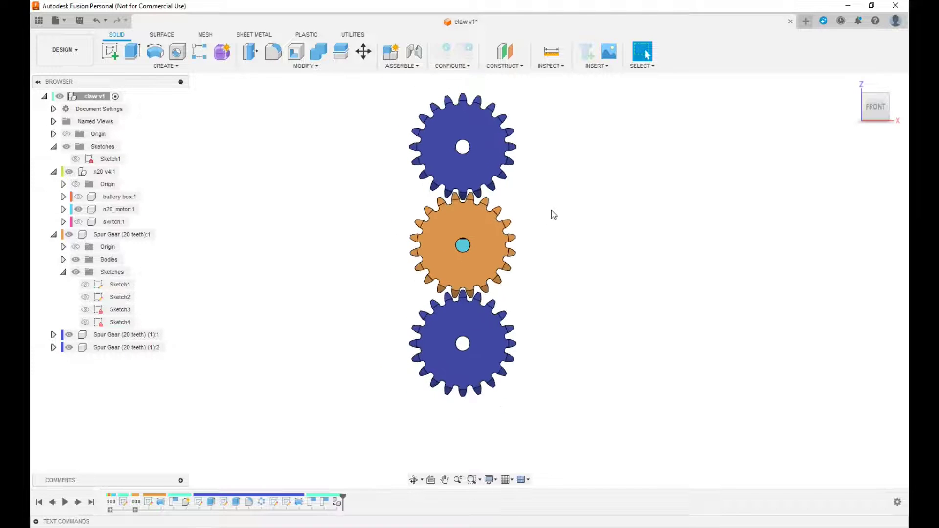
middle_click_drag(551, 212, 549, 245)
scroll(483, 230, "up", 1)
scroll(484, 230, "up", 2)
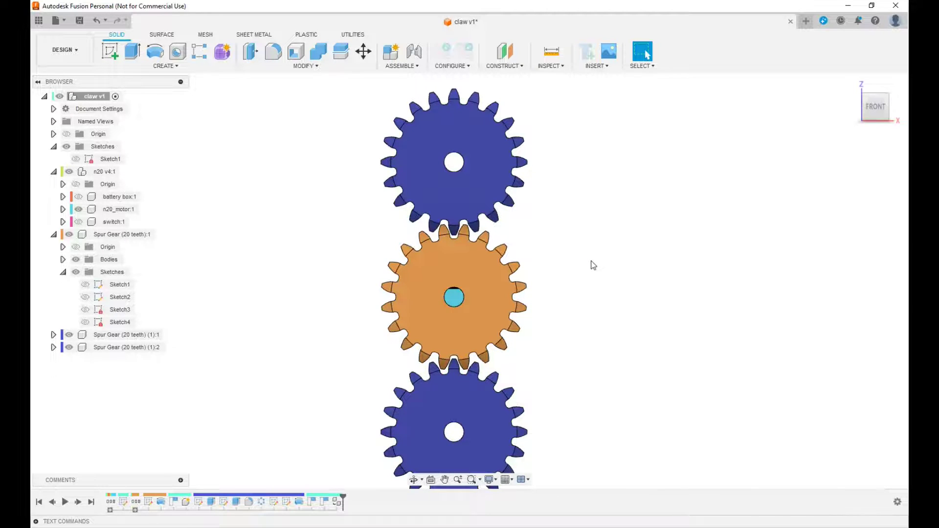
mouse_move(877, 114)
left_mouse_down()
mouse_move(839, 110)
mouse_move(876, 113)
left_mouse_up()
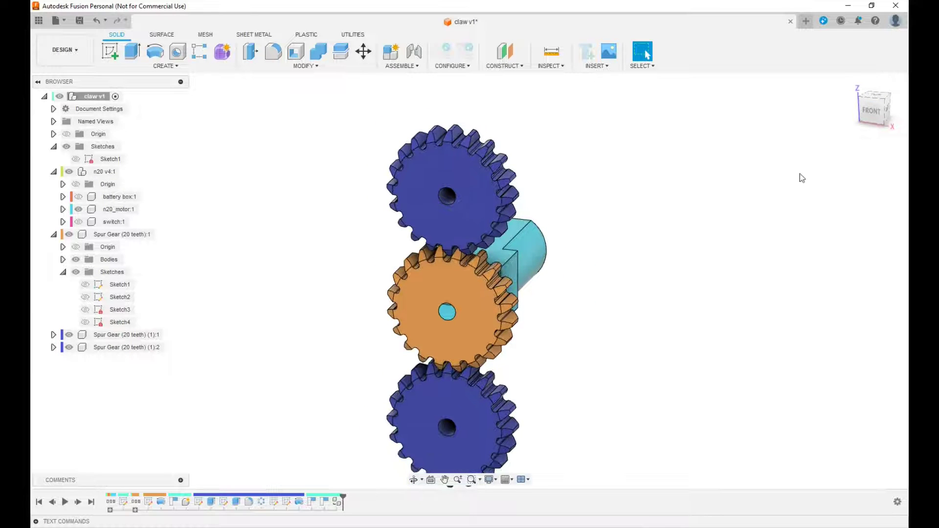
mouse_move(870, 113)
left_mouse_down()
mouse_move(856, 114)
mouse_move(866, 115)
left_mouse_up()
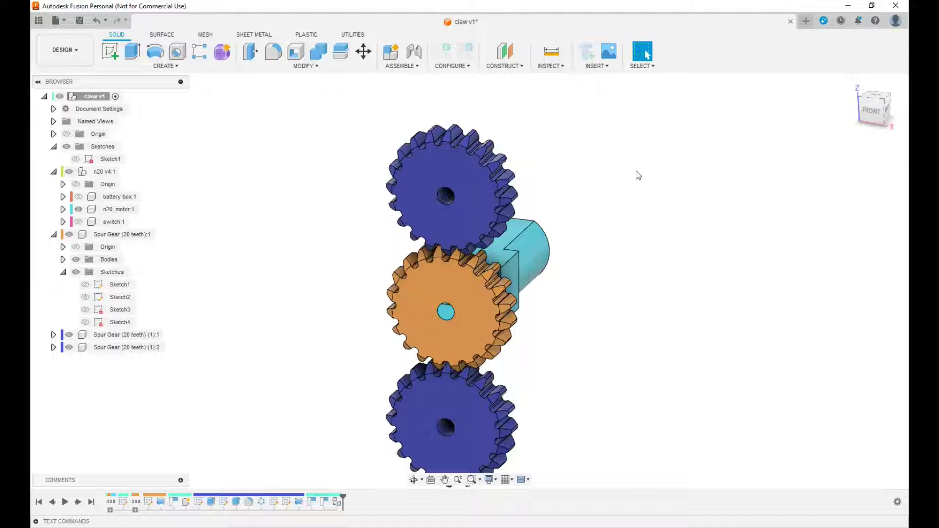
left_click(882, 113)
left_click(883, 115)
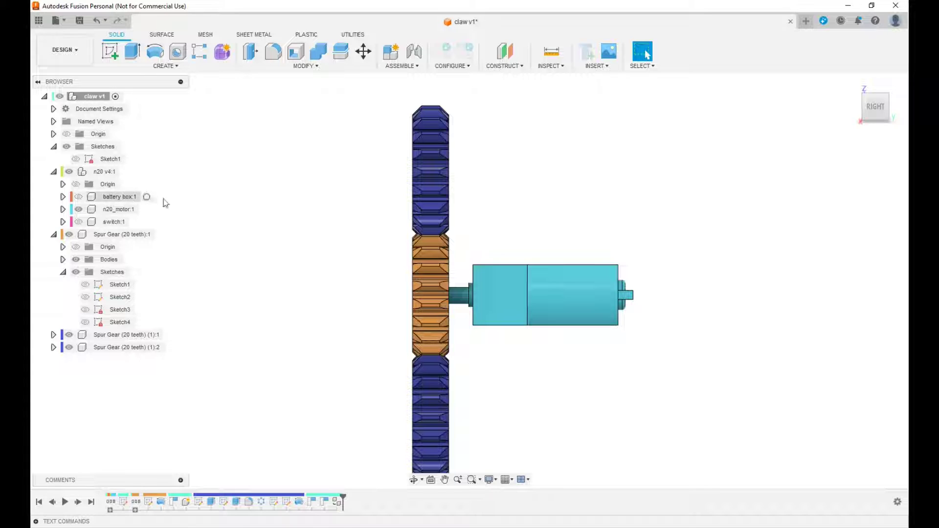
Show the battery box component and shift it horizontally toward the gear stack in the front view
left_click(79, 197)
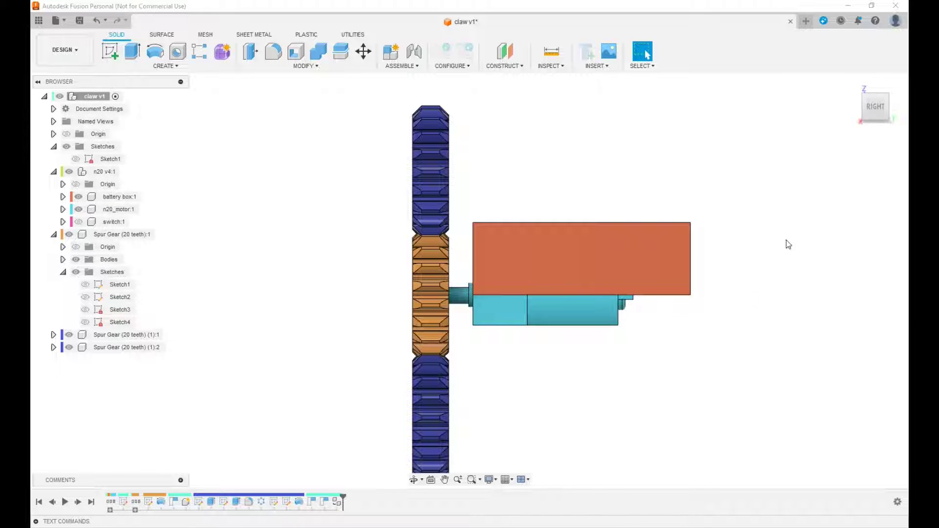
left_click_drag(870, 107, 888, 116)
left_click(868, 106)
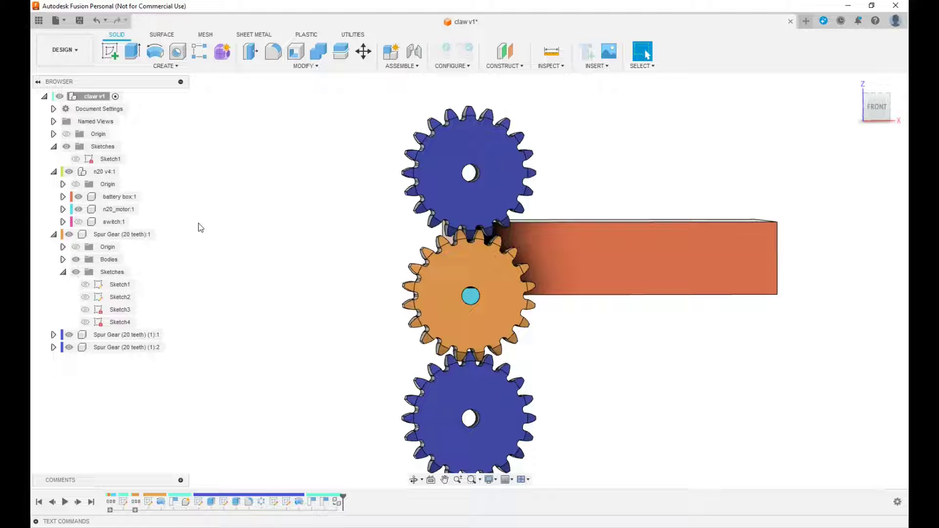
right_click(118, 197)
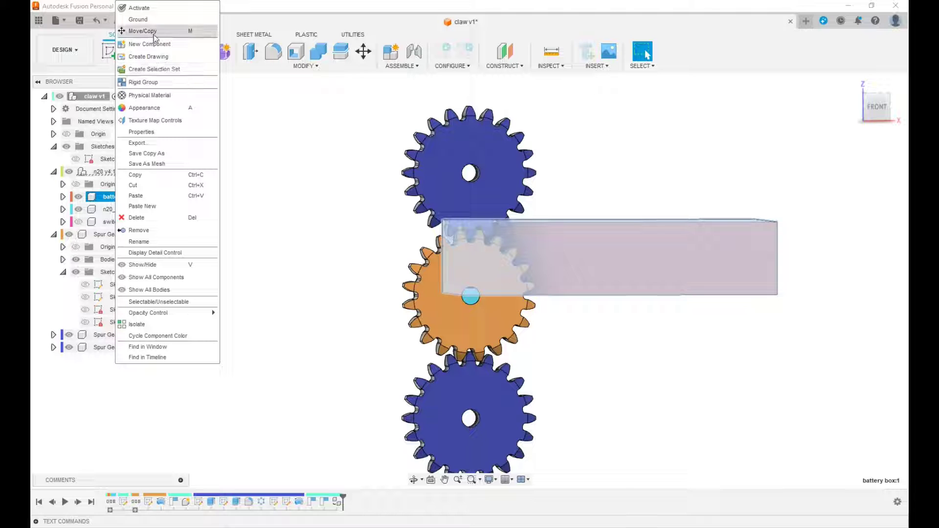
key("Escape")
key("m")
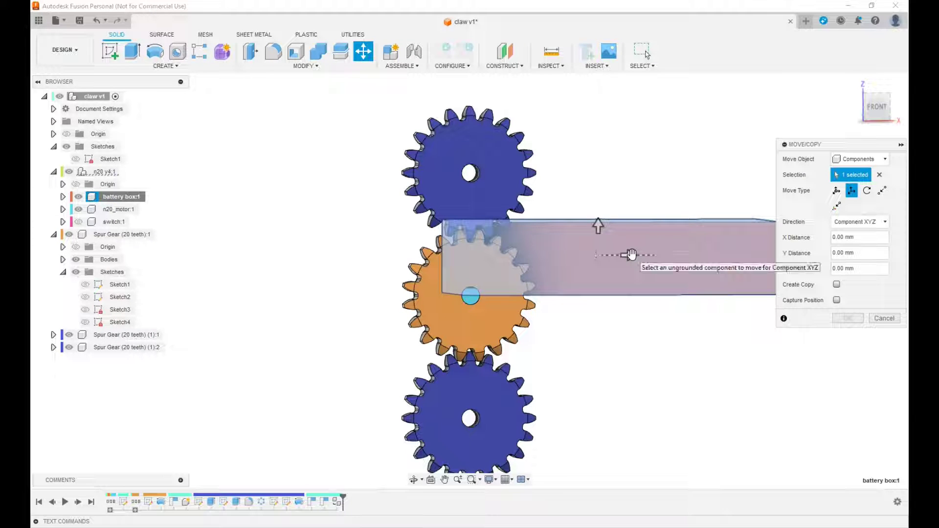
left_click_drag(632, 254, 563, 255)
Rotate the battery box -90 degrees about Y with a free move so it stands upright alongside the gears
left_click(867, 192)
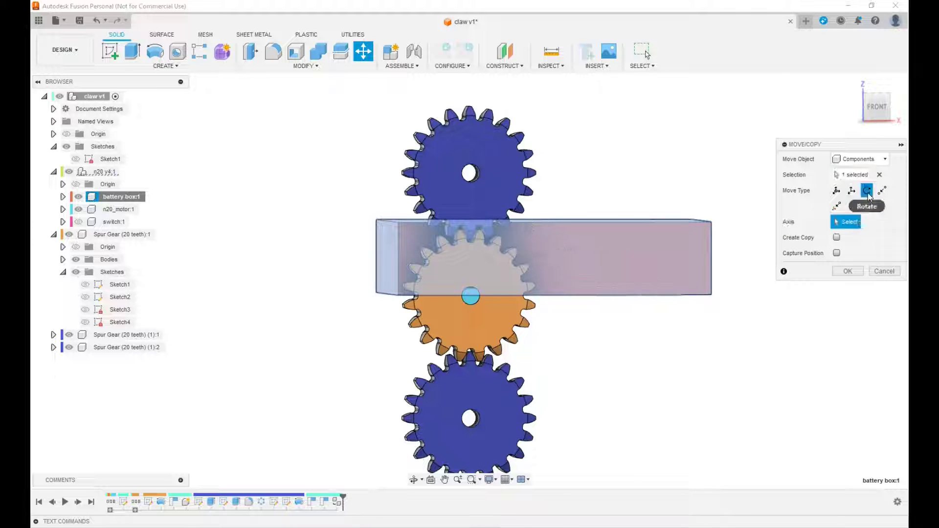
left_click(837, 191)
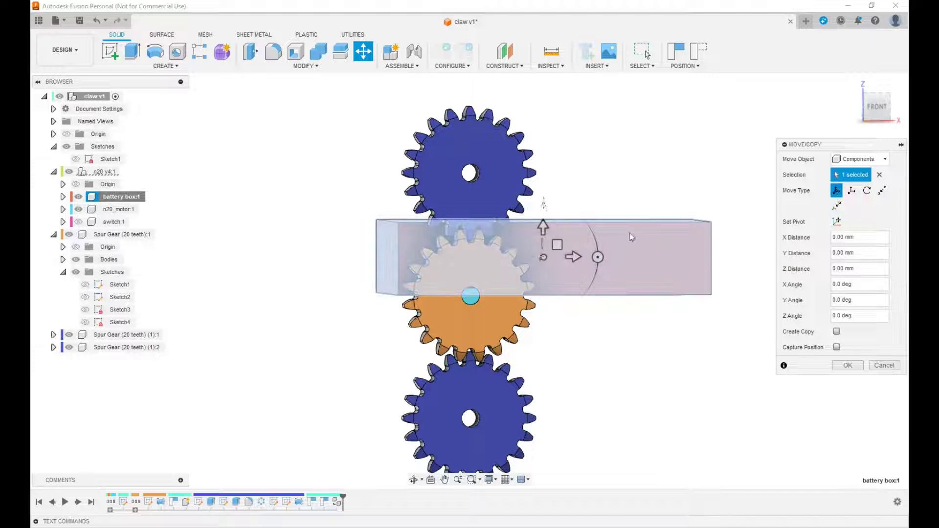
left_click(597, 258)
left_click_drag(597, 258, 545, 203)
left_click(875, 110)
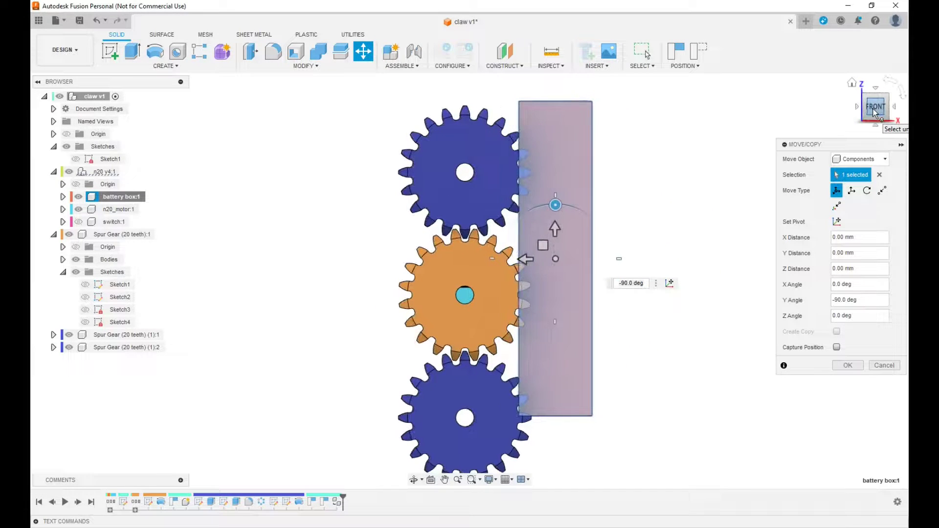
Shift the battery box 28 mm along Z to the opposite side of the gear stack, beside the motor body
left_click_drag(521, 259, 335, 266)
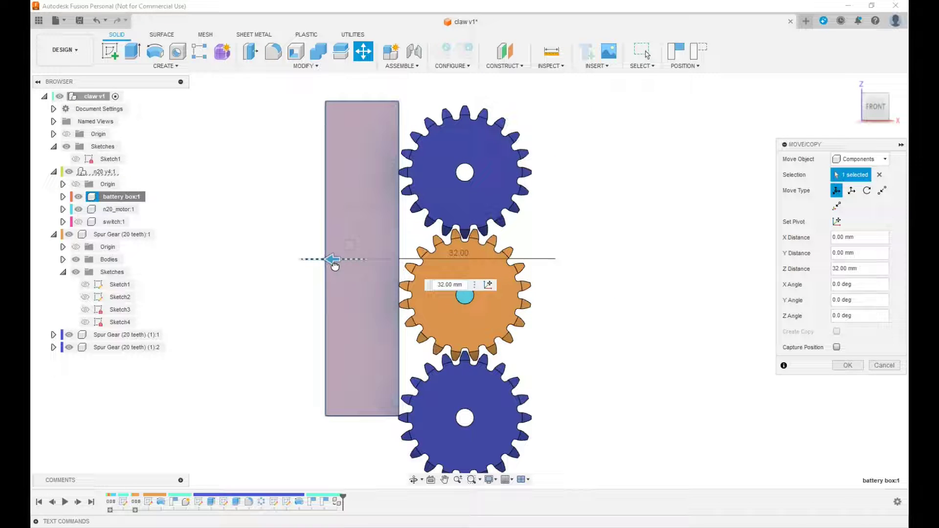
middle_click_drag(342, 264, 357, 206, "shift")
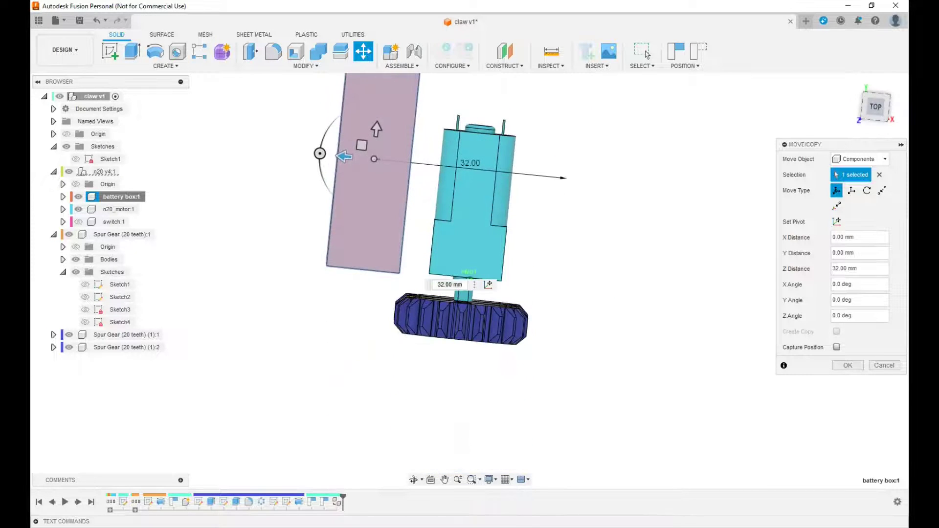
left_click(869, 103)
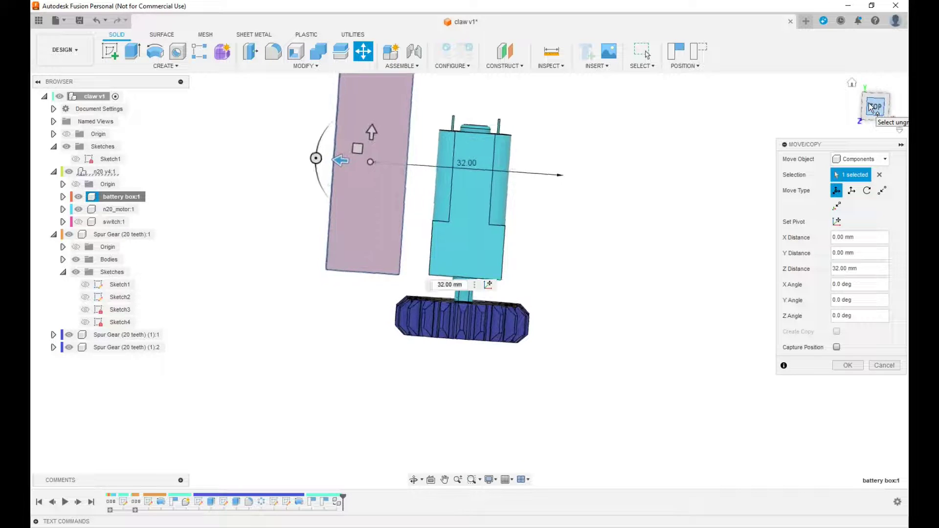
left_click_drag(331, 170, 353, 172)
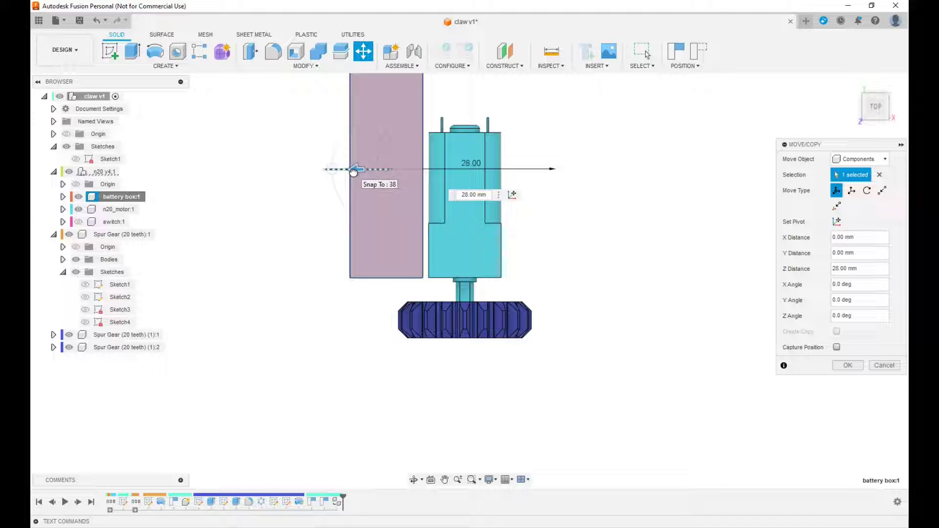
scroll(384, 246, "up", 5)
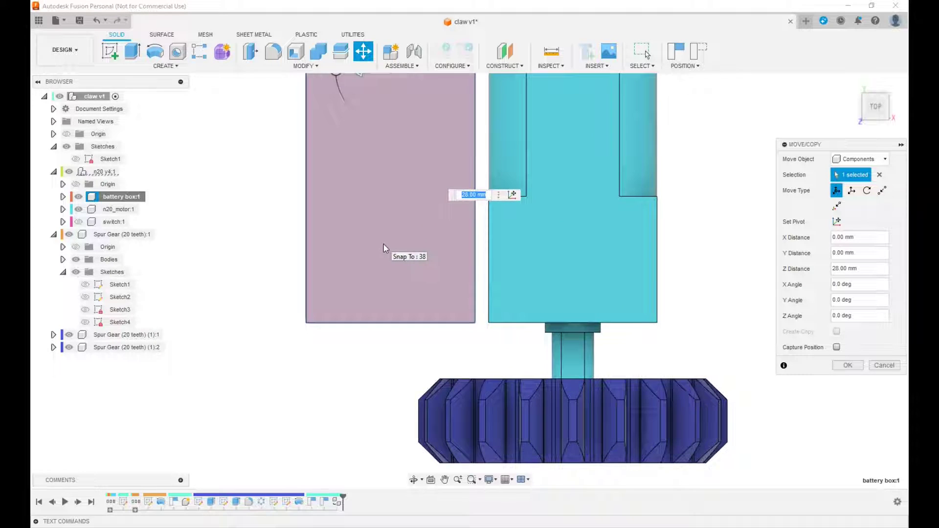
scroll(384, 245, "up", 2)
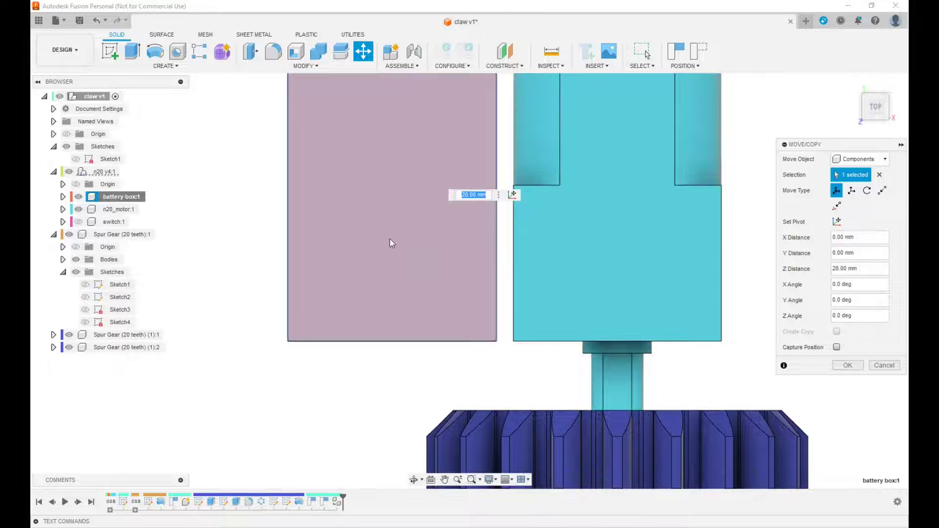
scroll(390, 243, "down", 4)
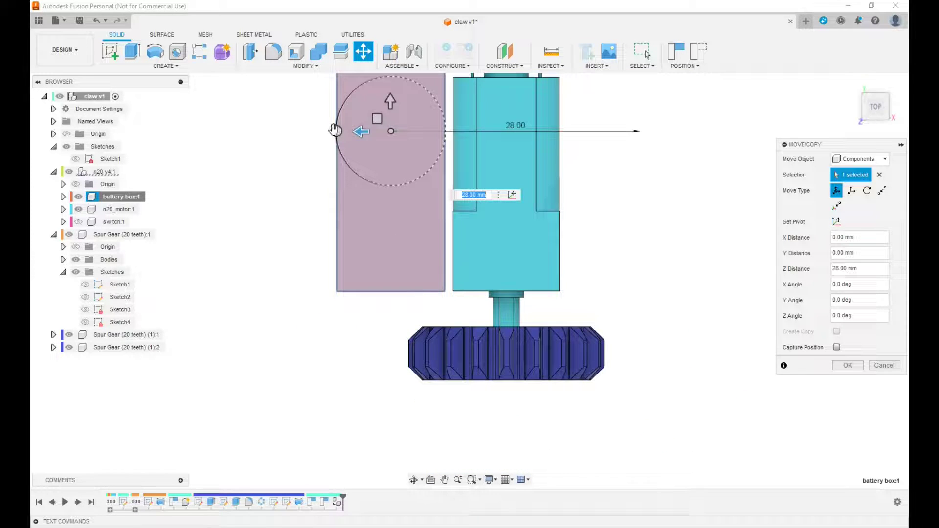
Move the battery box another 2 mm along Z away from the motor and complete the move
left_click(335, 130)
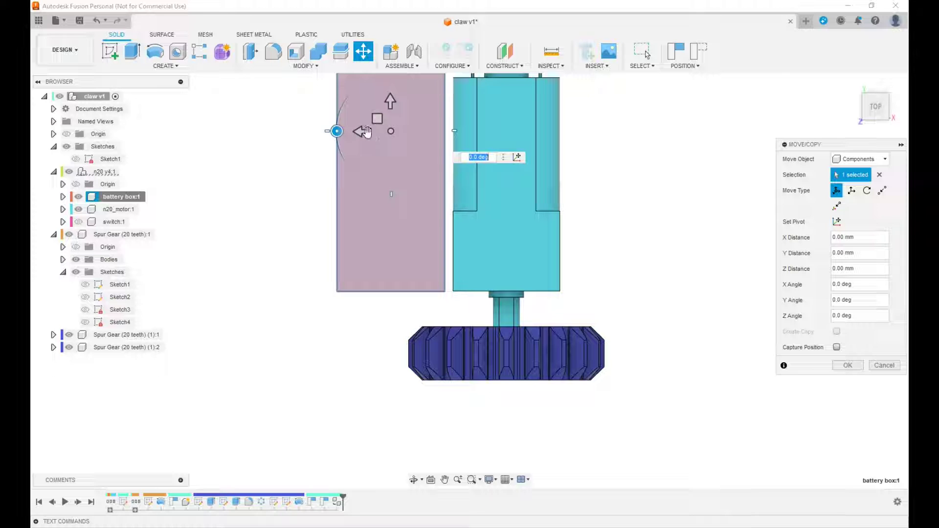
left_click_drag(367, 132, 347, 132)
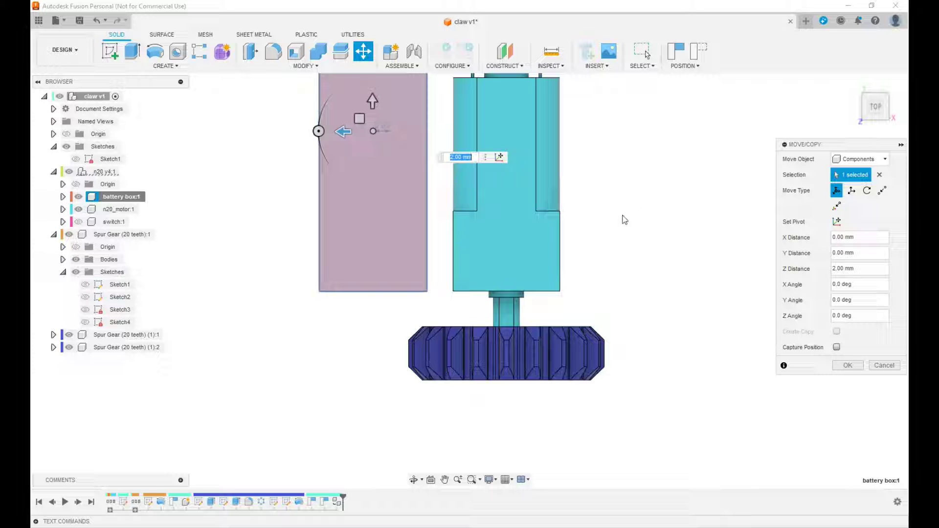
left_click(848, 365)
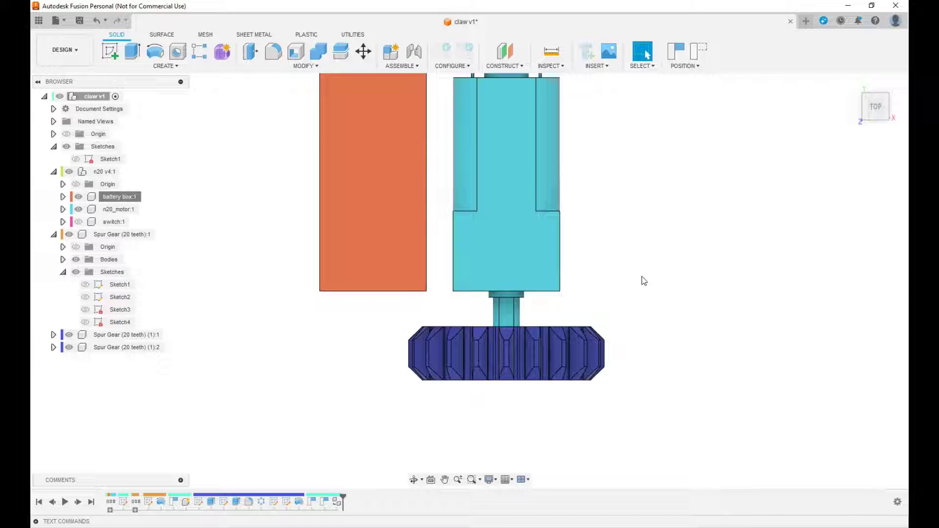
Examine the battery box's placement relative to the motor and three gears from above, the front, the right side and below
middle_click_drag(661, 226, 644, 268)
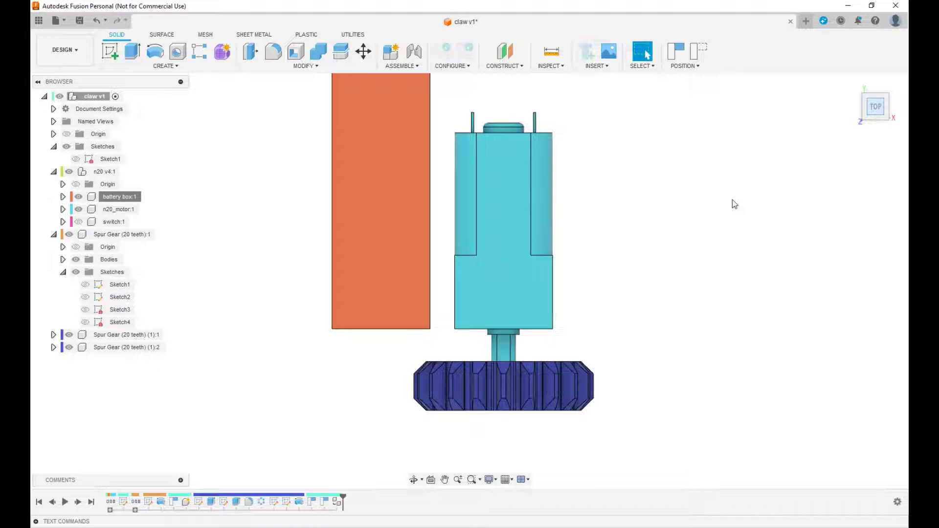
scroll(732, 200, "up", 2)
scroll(694, 210, "down", 3)
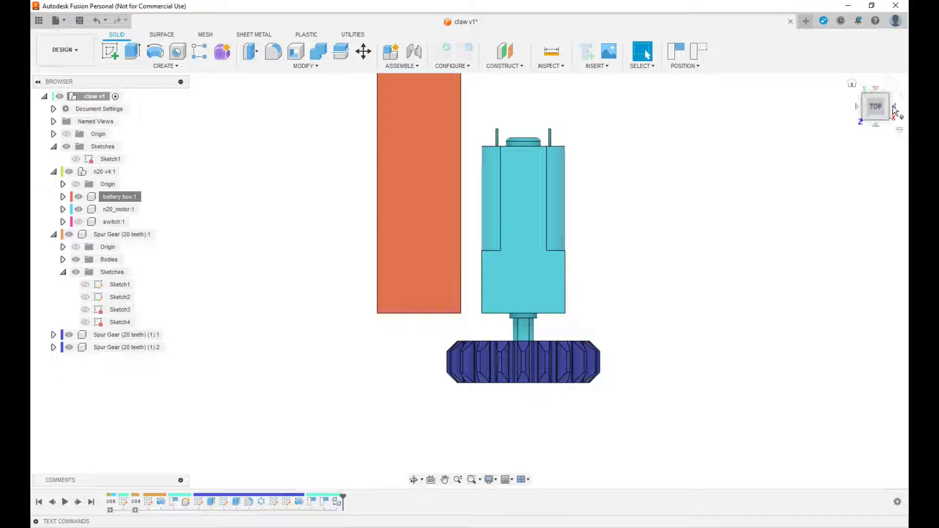
left_click(875, 119)
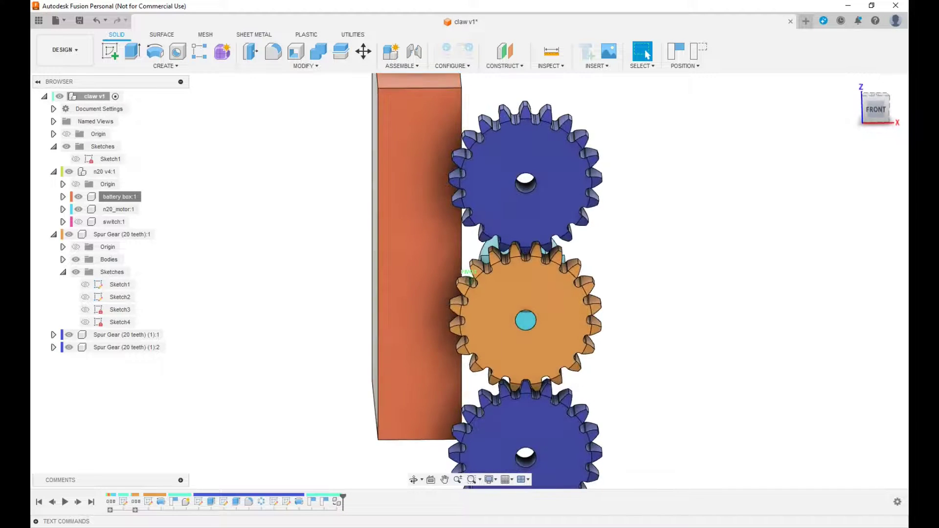
middle_click_drag(469, 281, 569, 265, "shift")
middle_click_drag(716, 309, 717, 253)
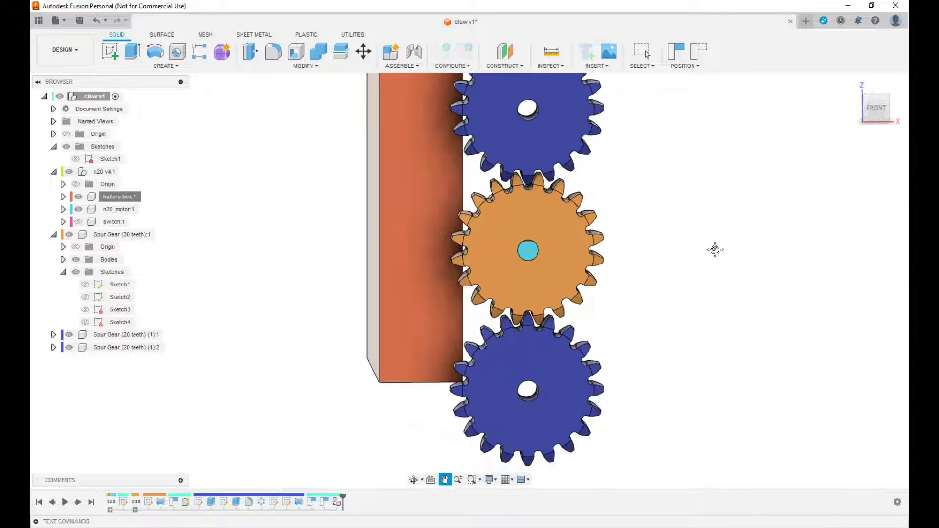
scroll(717, 253, "up", 1)
scroll(717, 253, "down", 3)
scroll(717, 253, "down", 2)
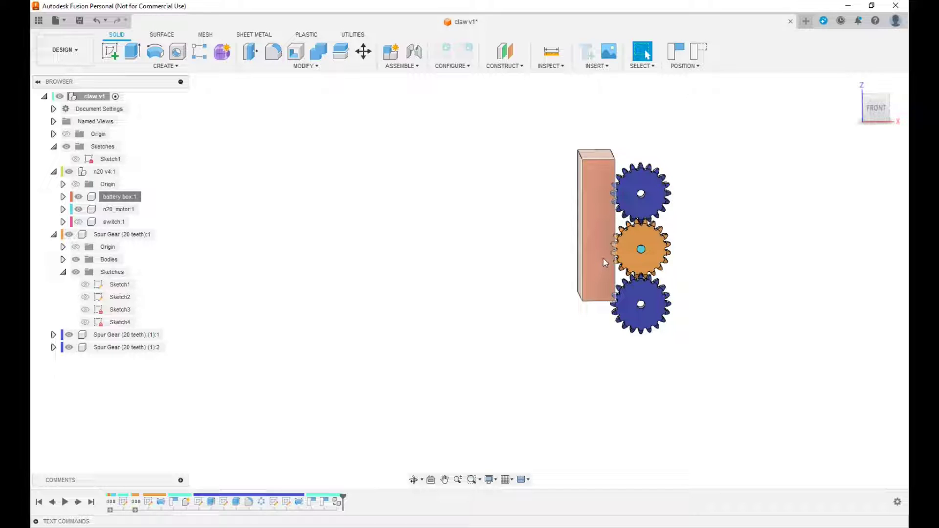
mouse_move(876, 109)
middle_mouse_down("shift")
mouse_move(846, 117)
mouse_move(878, 115)
mouse_move(879, 135)
mouse_move(875, 120)
middle_mouse_up("shift")
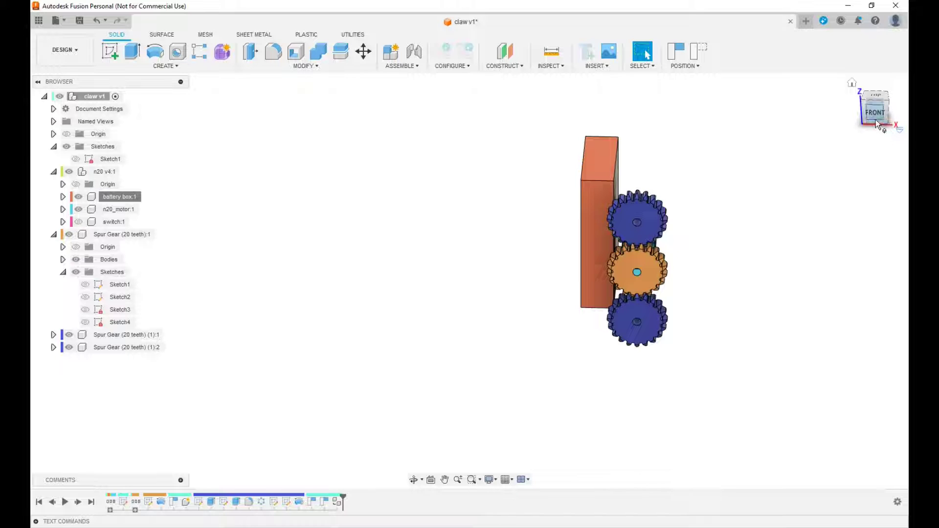
left_click(876, 119)
middle_click_drag(866, 115, 815, 118, "shift")
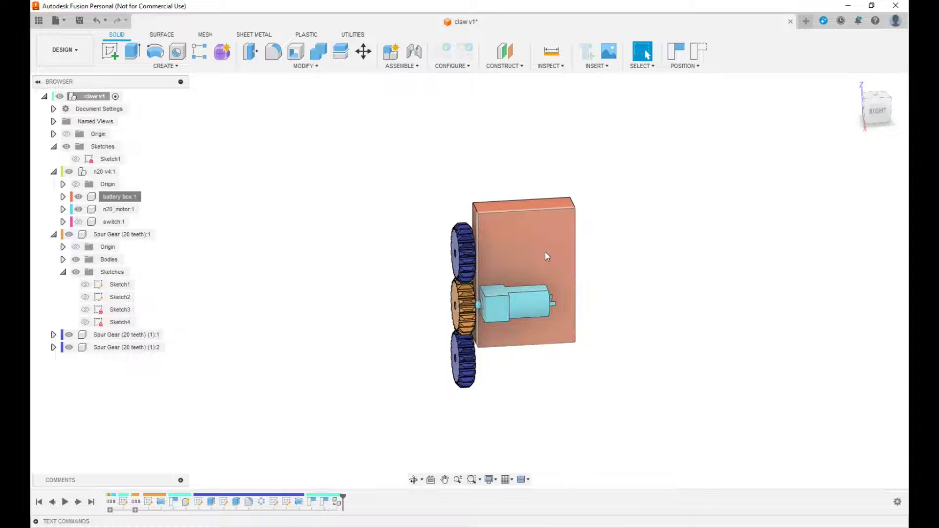
mouse_move(876, 120)
middle_mouse_down("shift")
mouse_move(888, 120)
mouse_move(875, 119)
middle_mouse_up("shift")
left_click(872, 118)
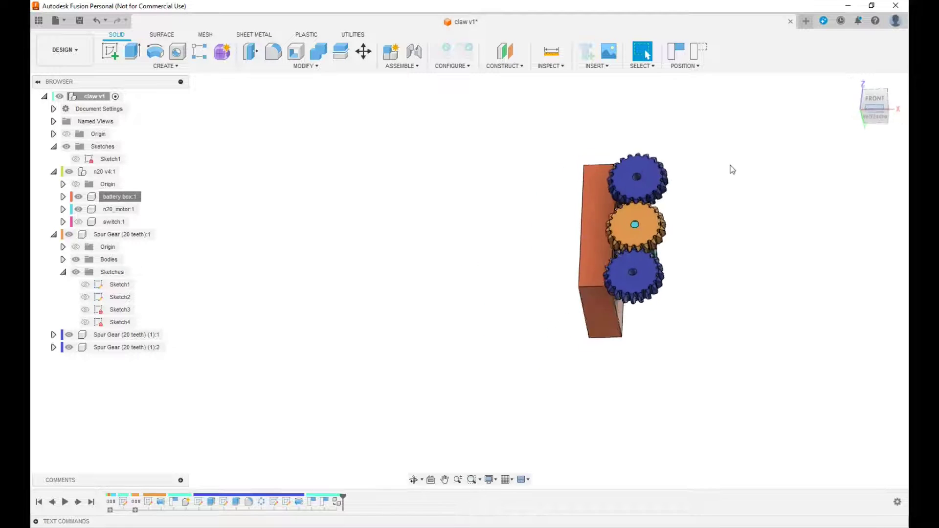
left_click(874, 101)
middle_click_drag(724, 238, 583, 292)
left_click_drag(583, 291, 572, 295)
key("Escape")
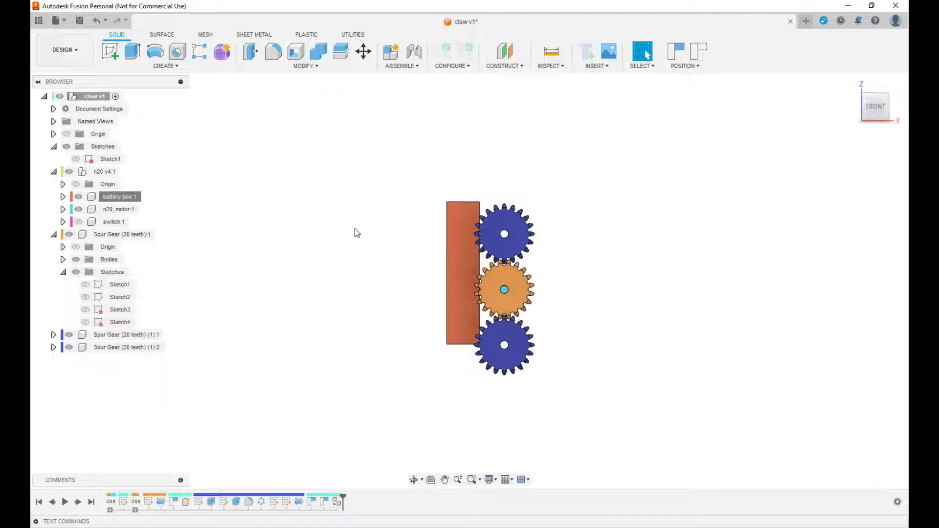
Create an active internal standard component named "frame" under the claw v1 root assembly
left_click(92, 98)
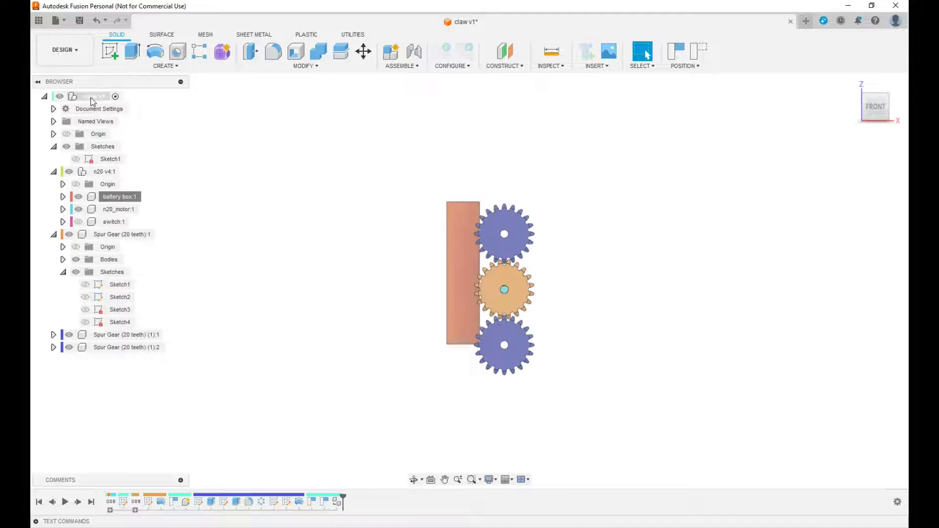
right_click(93, 99)
left_click(100, 106)
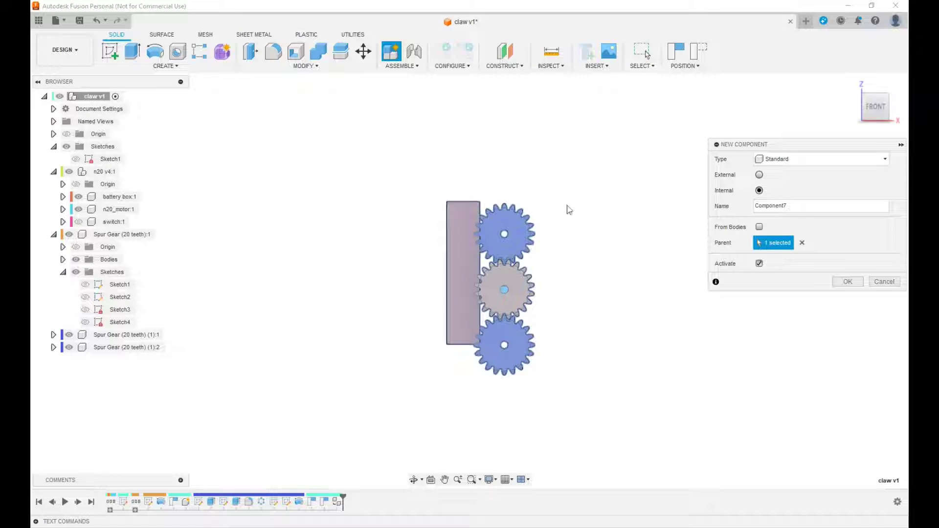
double_click(799, 202)
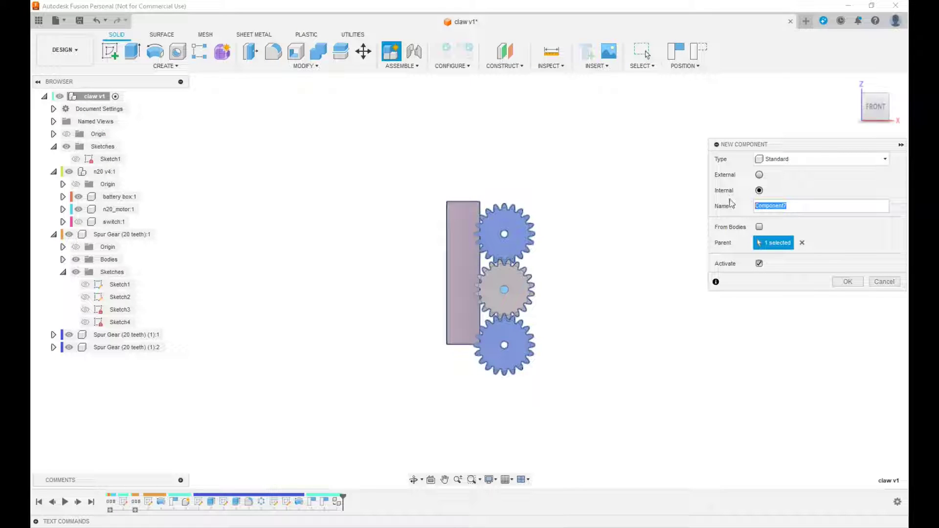
type("frame")
left_click(861, 280)
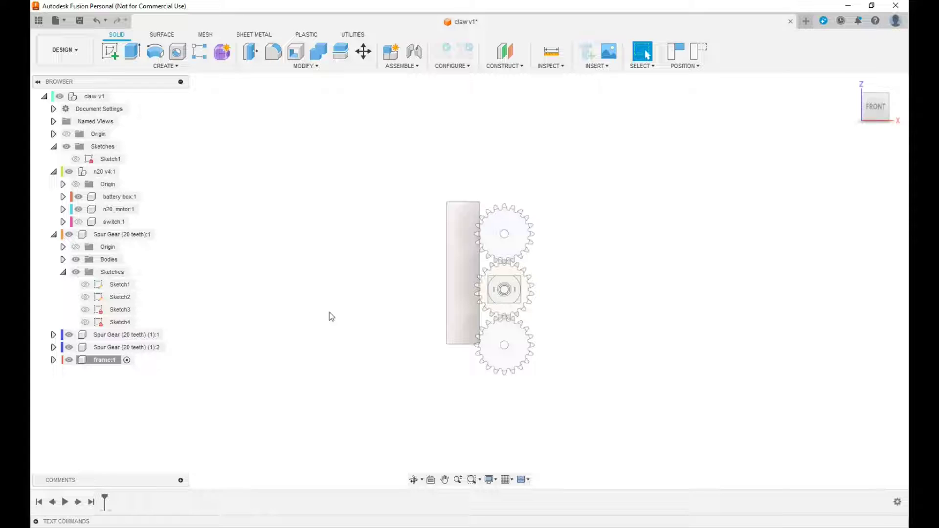
Isolate the frame component and make only the n20_motor component visible again alongside it
left_click_drag(875, 118, 862, 123)
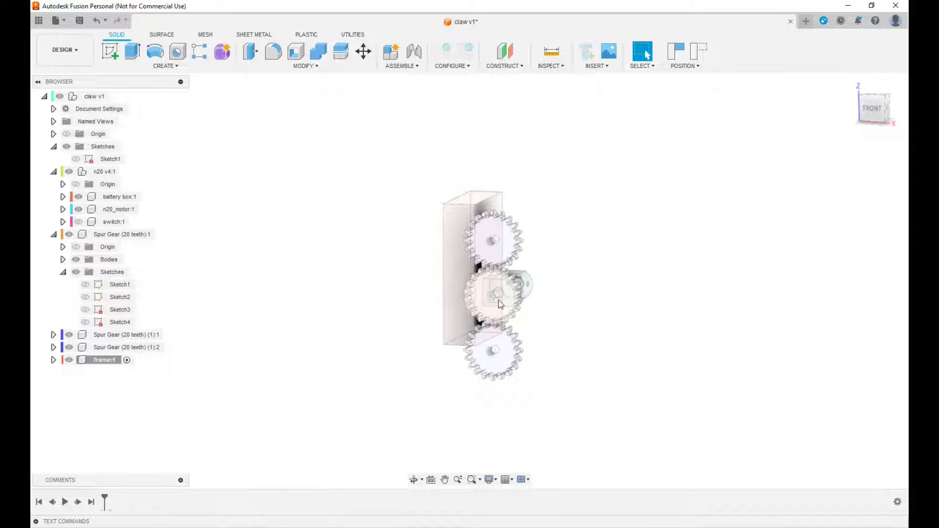
scroll(509, 292, "up", 5)
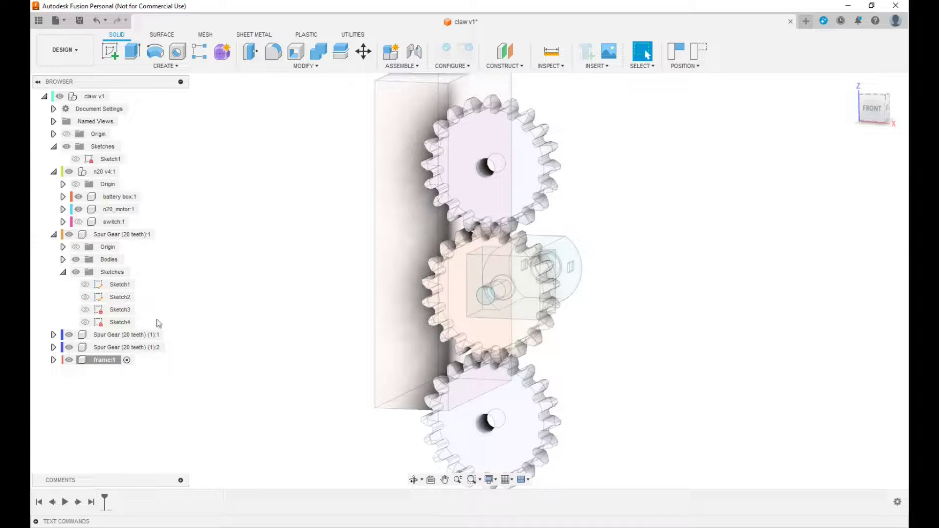
right_click(114, 360)
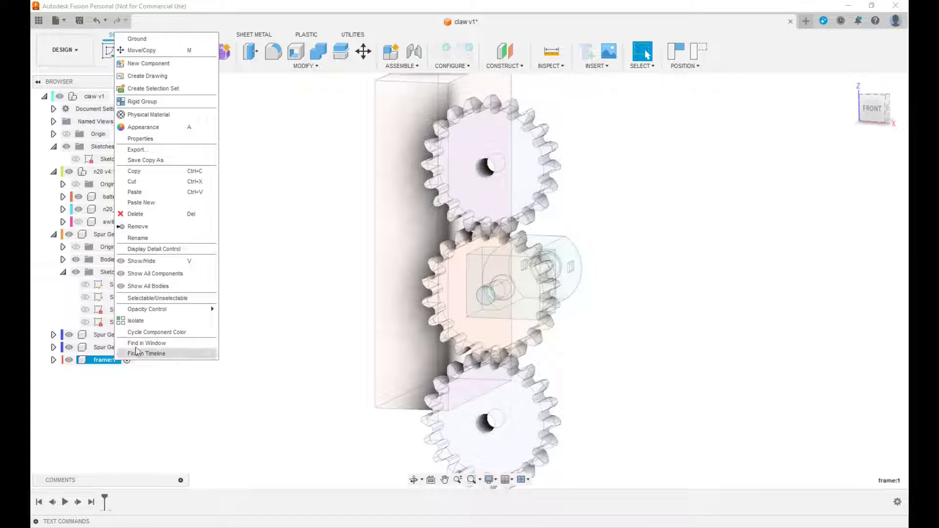
left_click(149, 321)
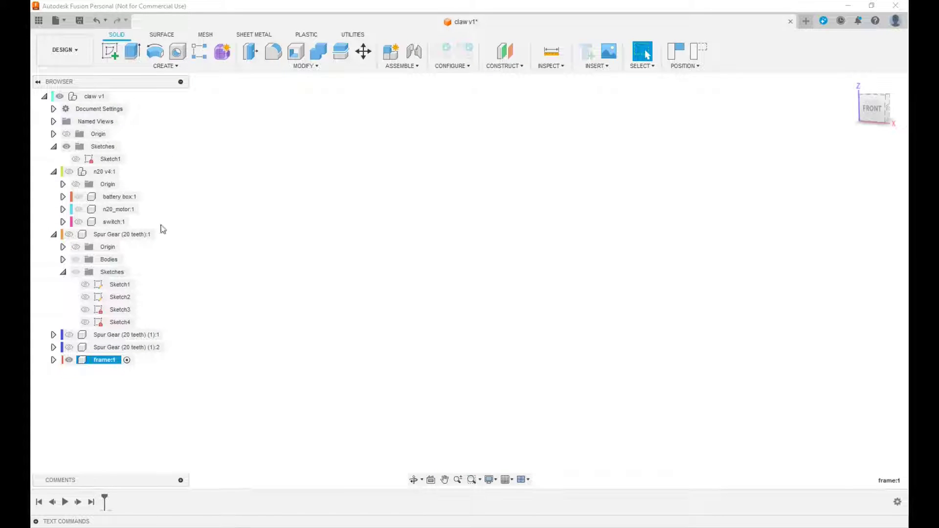
left_click(70, 172)
left_click(79, 210)
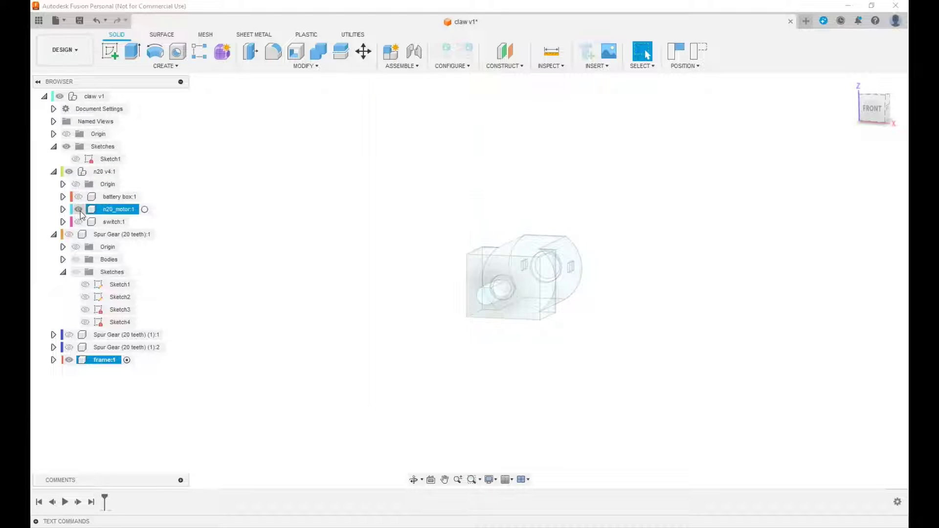
Start a sketch on the motor gearbox's front face, capturing the current positions of the moved components
left_click(520, 289)
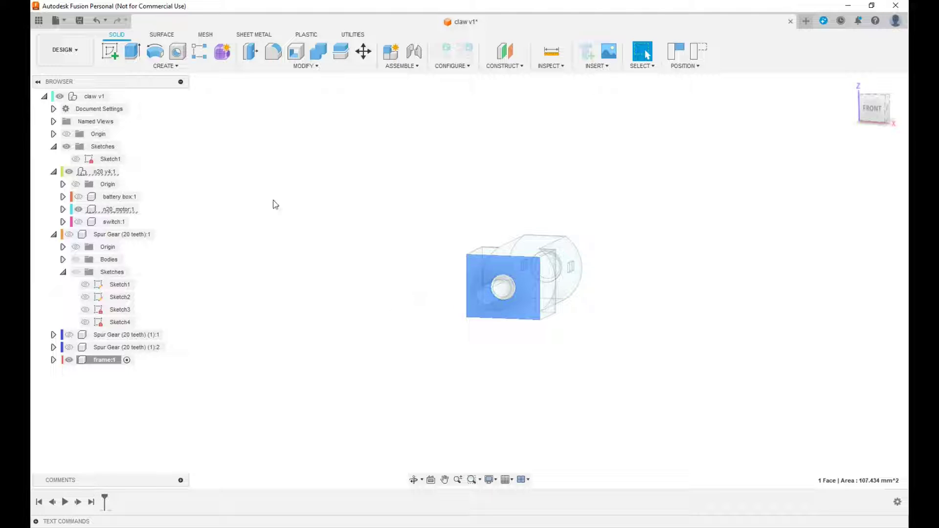
key("l")
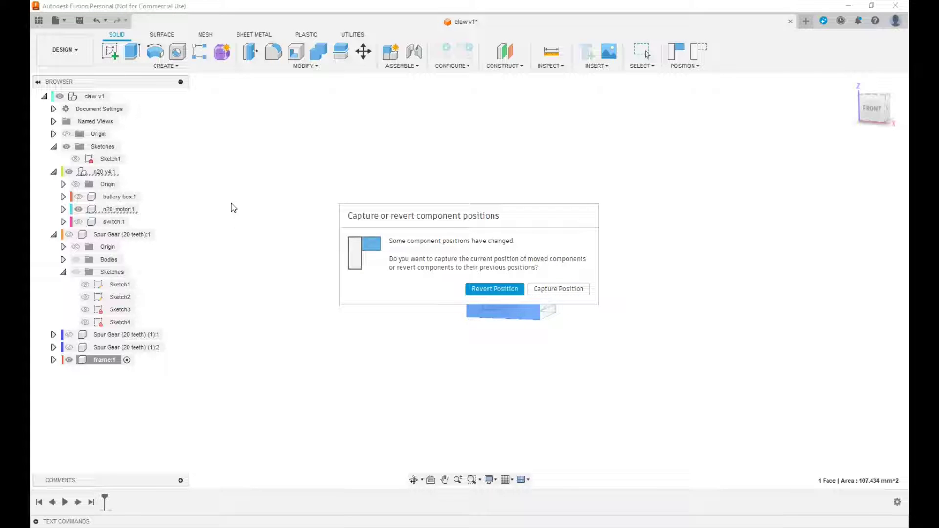
left_click(547, 290)
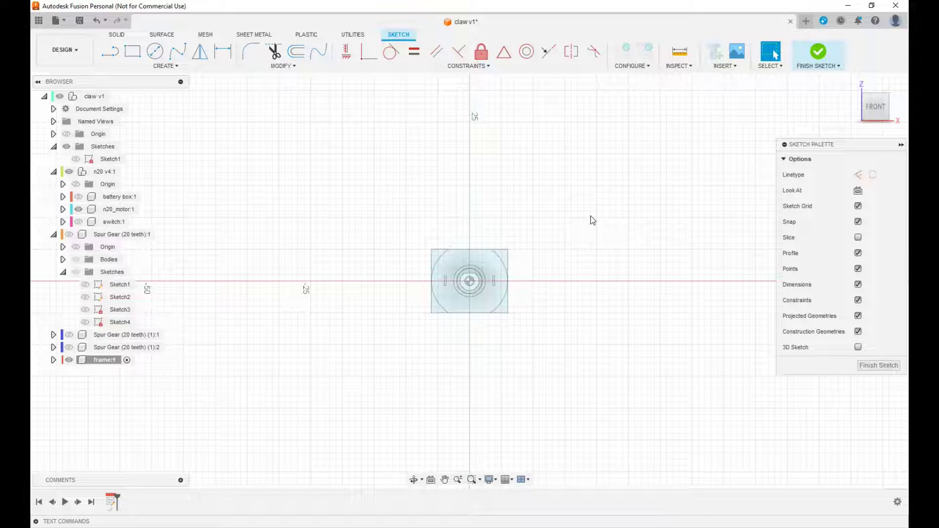
Project the N20 motor body's outline into the frame sketch with the projection link kept on
key("p")
left_click(483, 254)
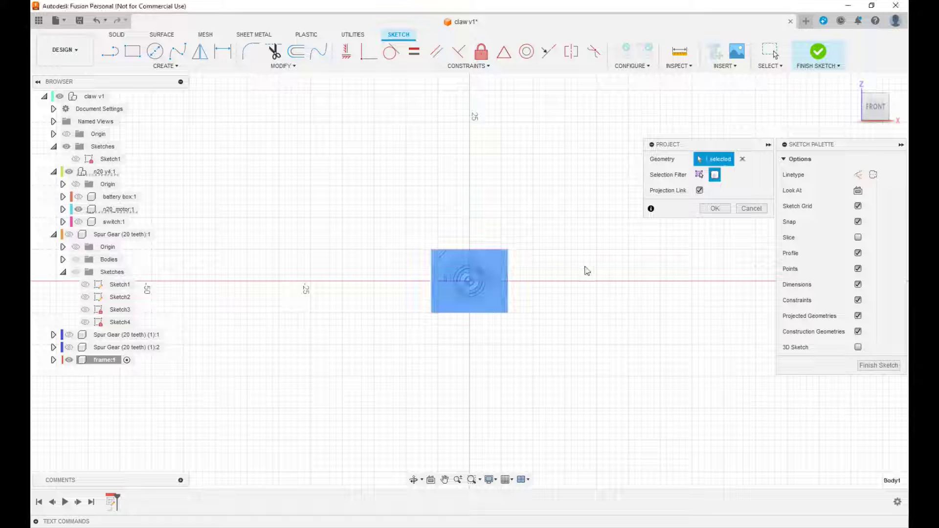
left_click(715, 209)
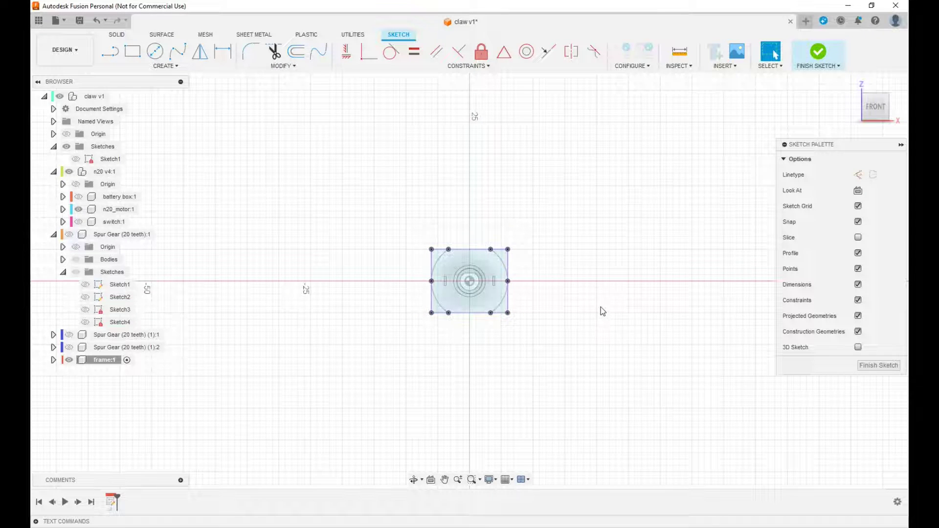
scroll(573, 287, "up", 2)
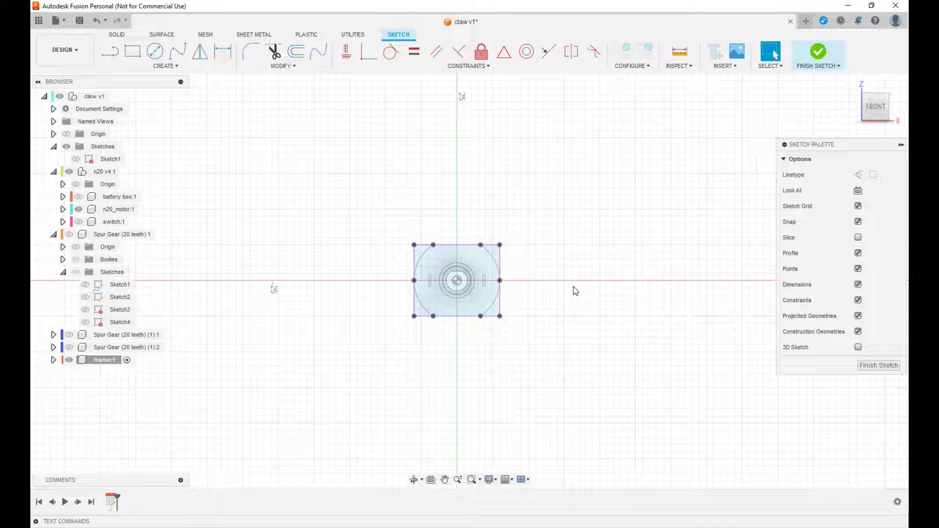
scroll(586, 278, "down", 2)
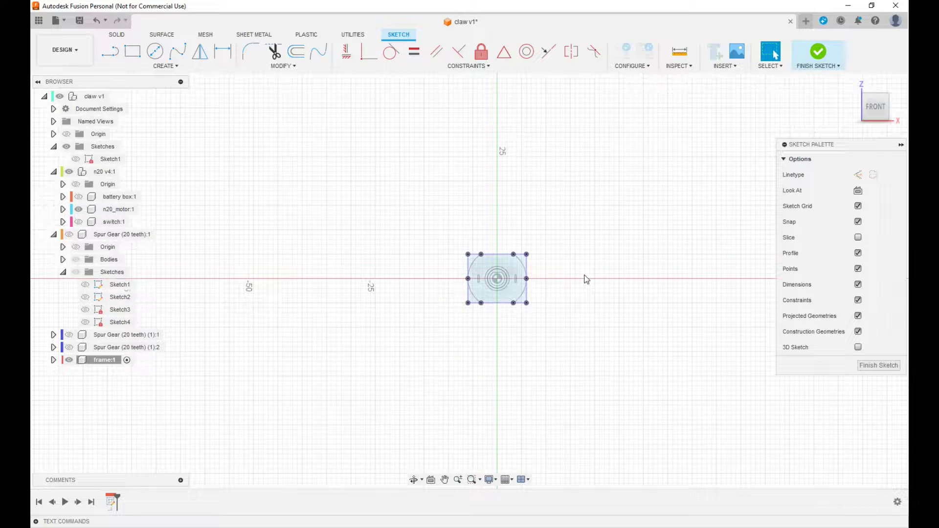
Offset the top, left and bottom edges of the projected motor outline outward by 0.2 mm with chain selection off
scroll(626, 297, "down", 1)
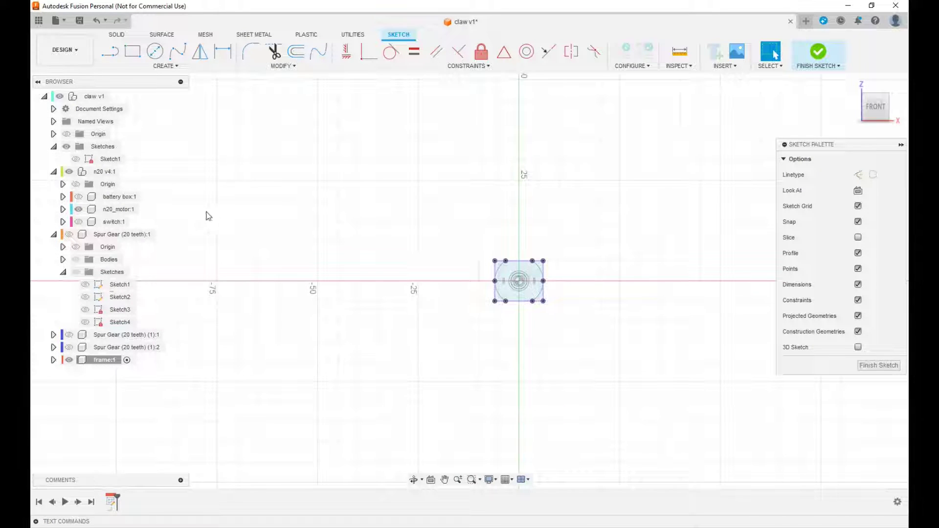
left_click(79, 197)
left_click(79, 197)
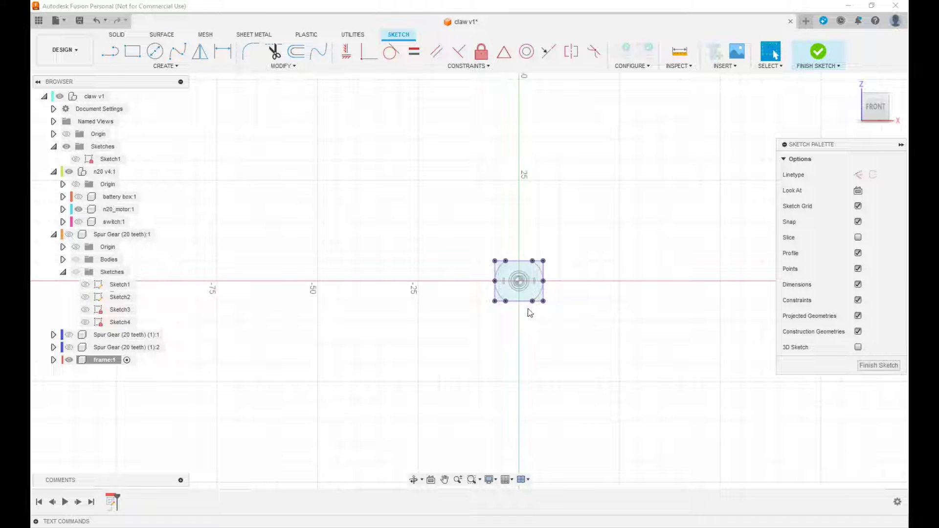
key("o")
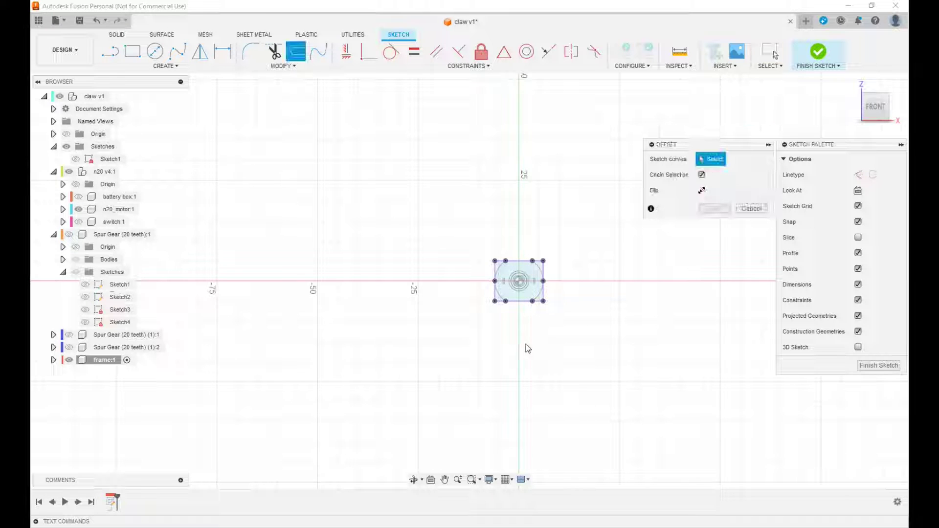
left_click(701, 175)
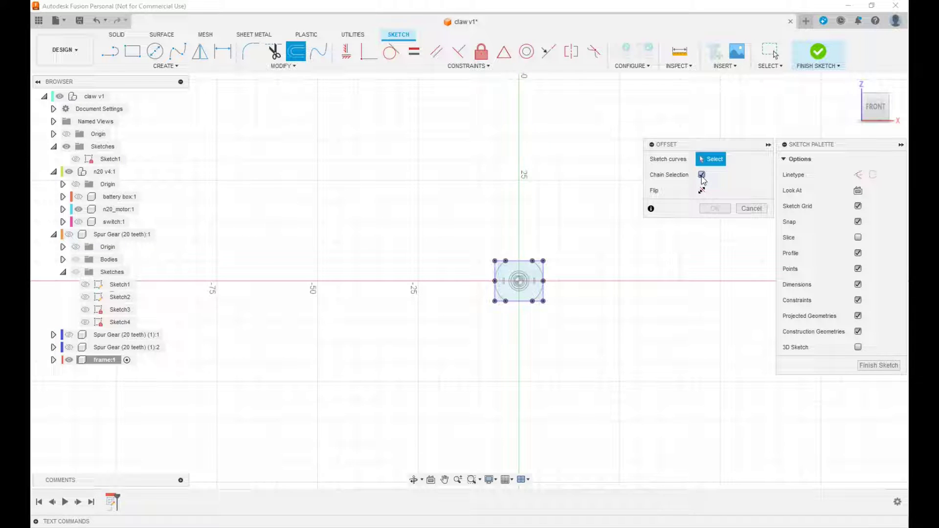
left_click(519, 264)
left_click(495, 291)
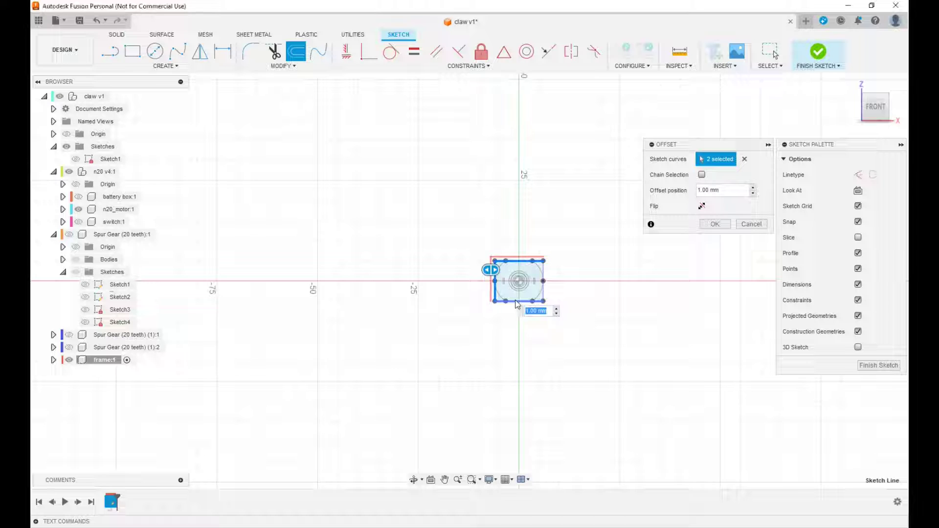
left_click(517, 302)
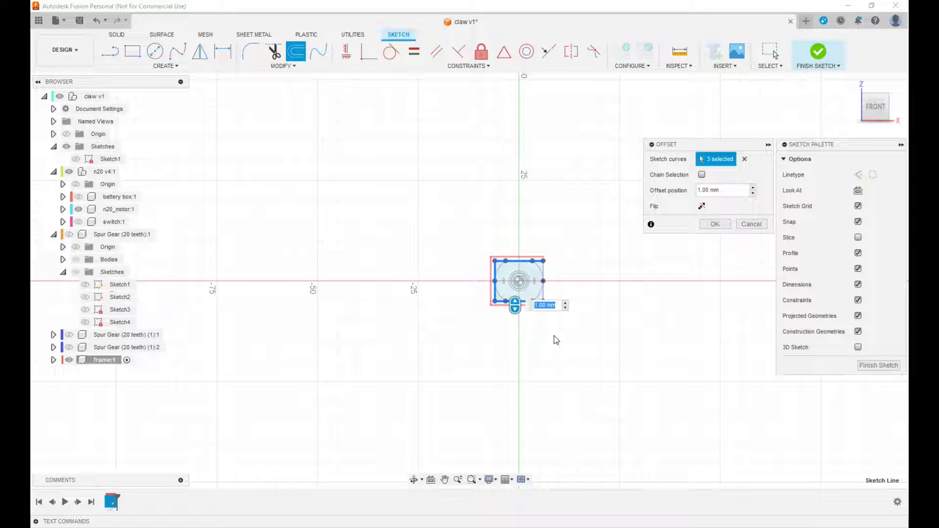
key("BackSpace")
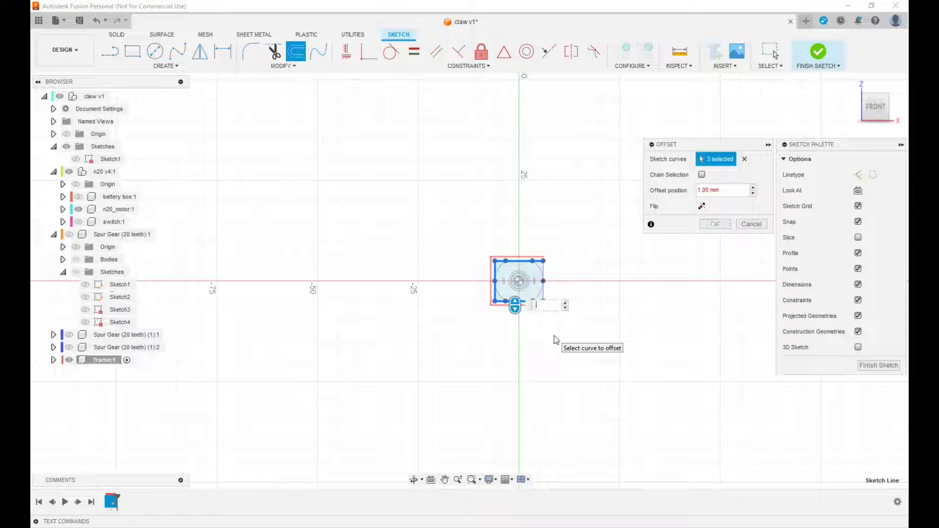
type("2")
key("Return")
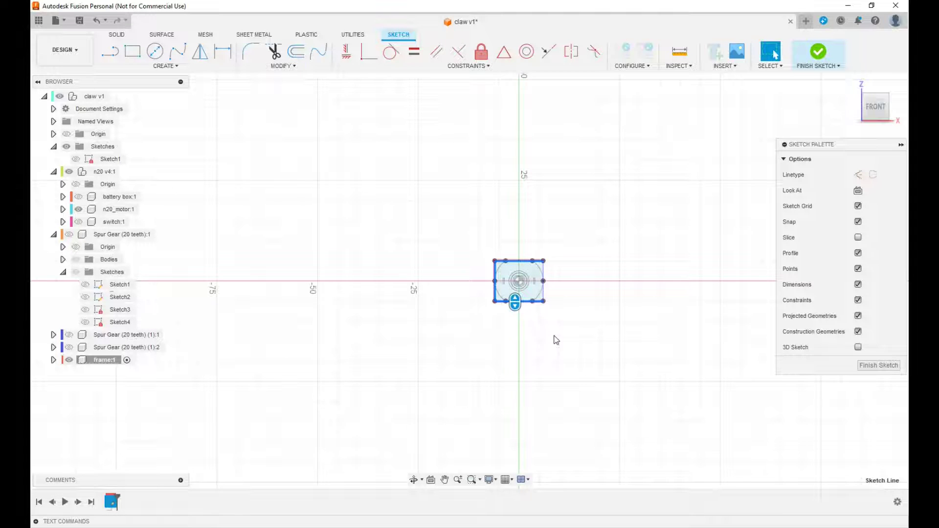
scroll(555, 338, "down", 1)
scroll(528, 265, "up", 6)
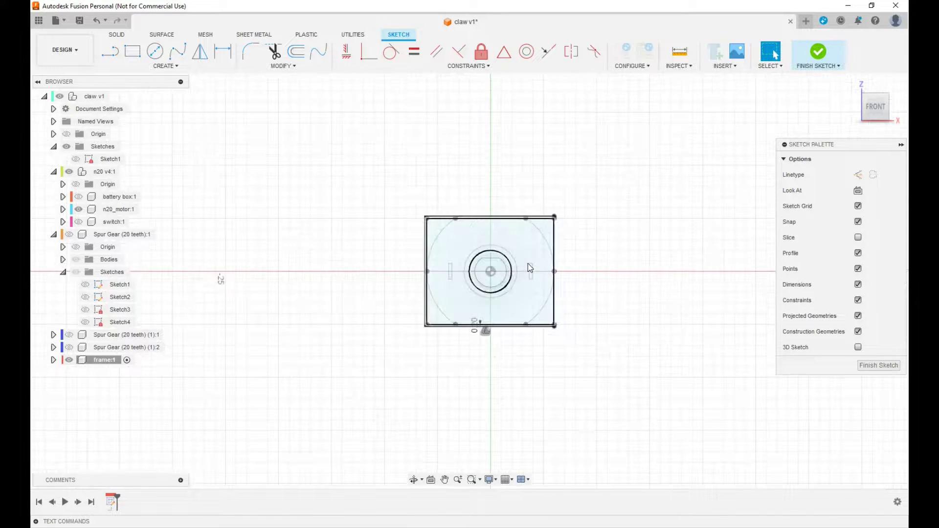
right_click(609, 242)
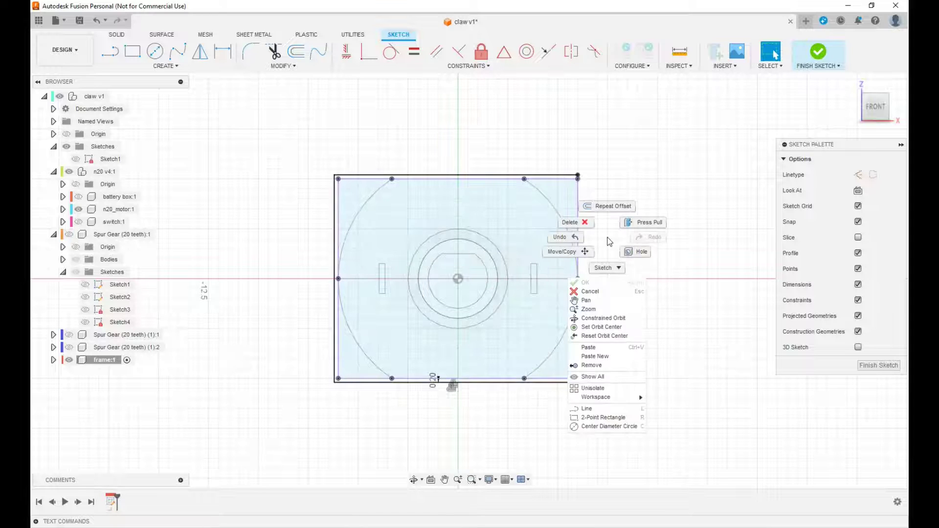
left_click(612, 208)
left_click(562, 180)
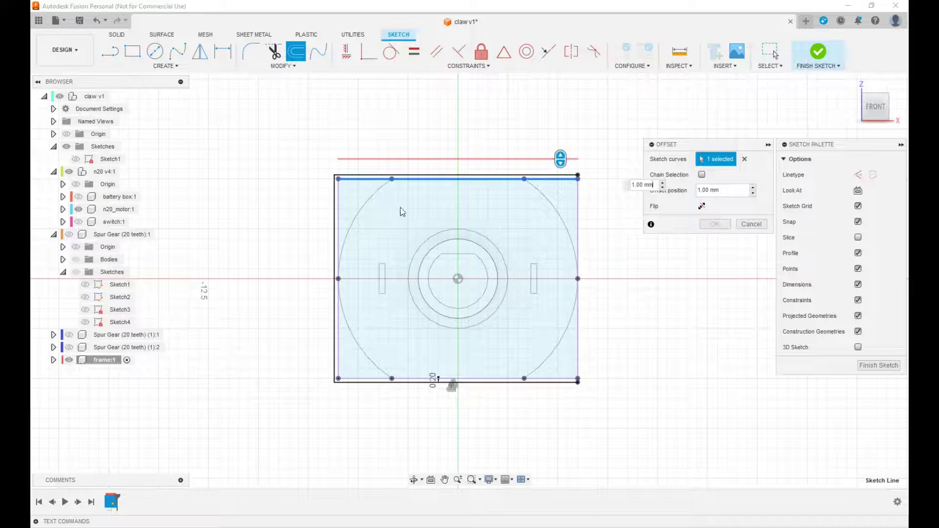
left_click(339, 218)
left_click(378, 379)
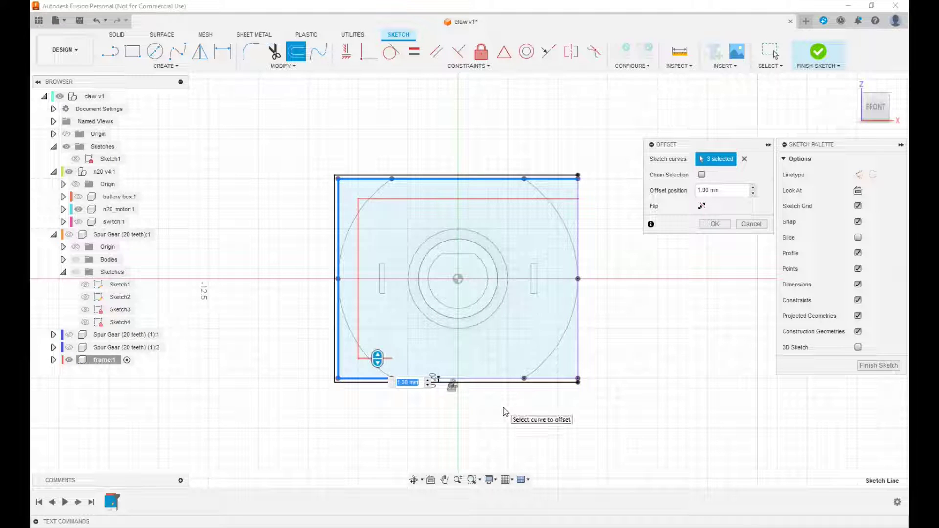
type("2")
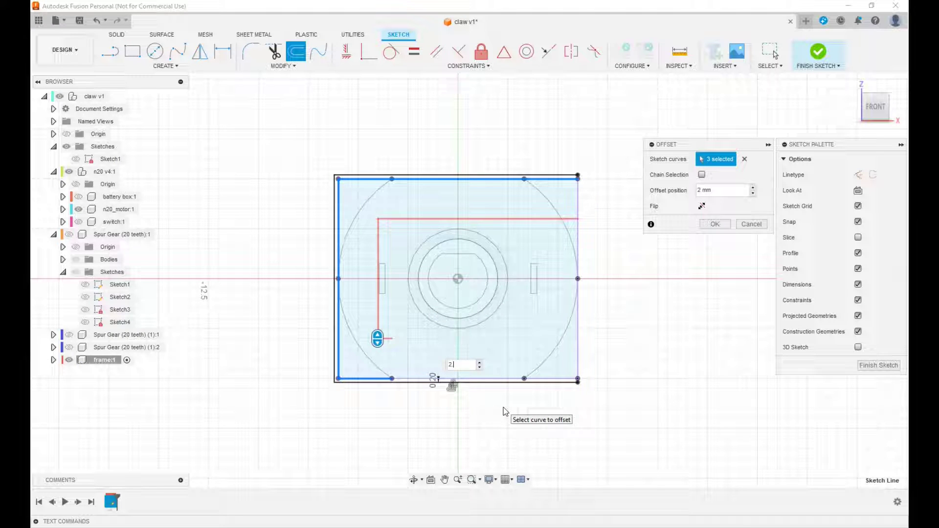
type(".2")
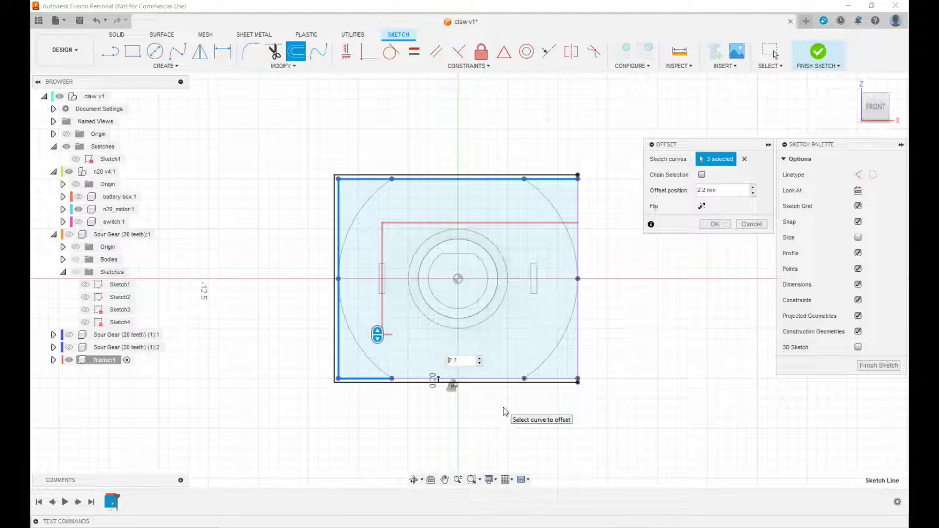
type("-")
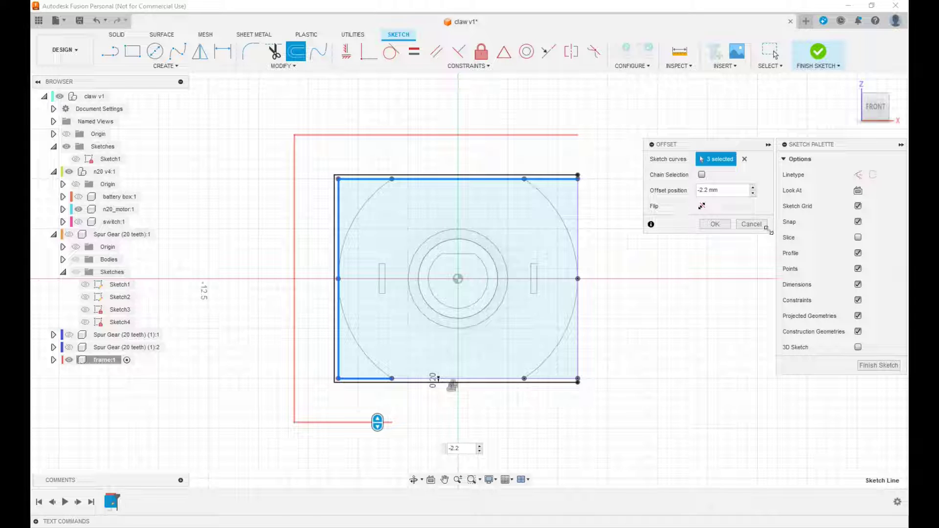
left_click(752, 224)
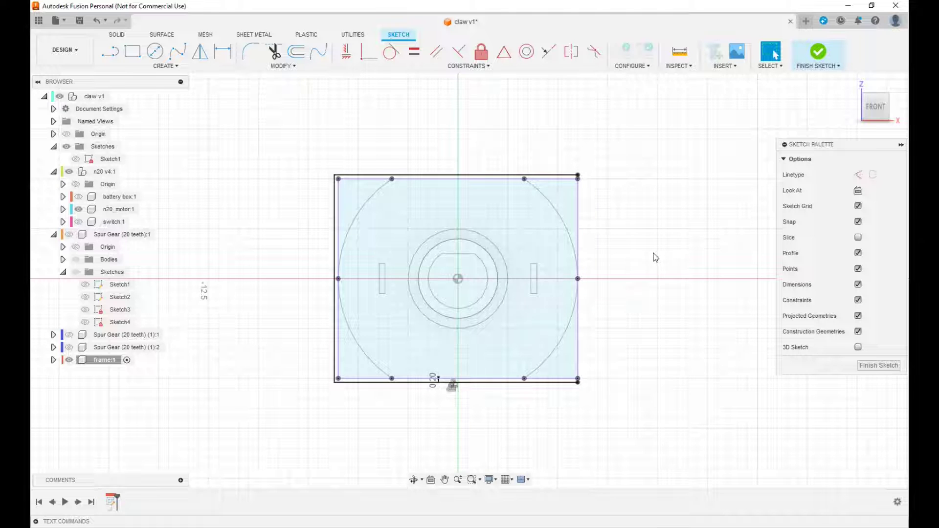
Offset the same three projected motor outline edges outward by 2.2 mm to form the outer wall contour
key("o")
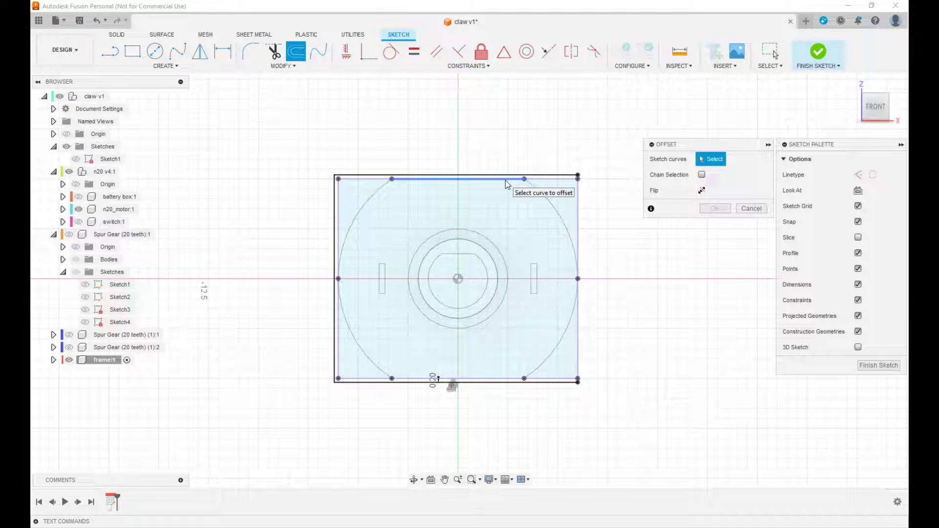
left_click(548, 183)
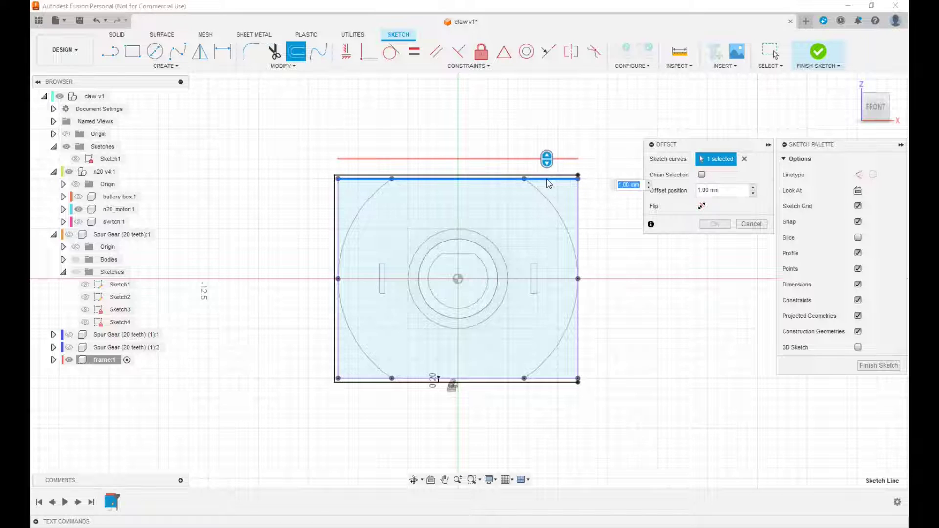
left_click(338, 223)
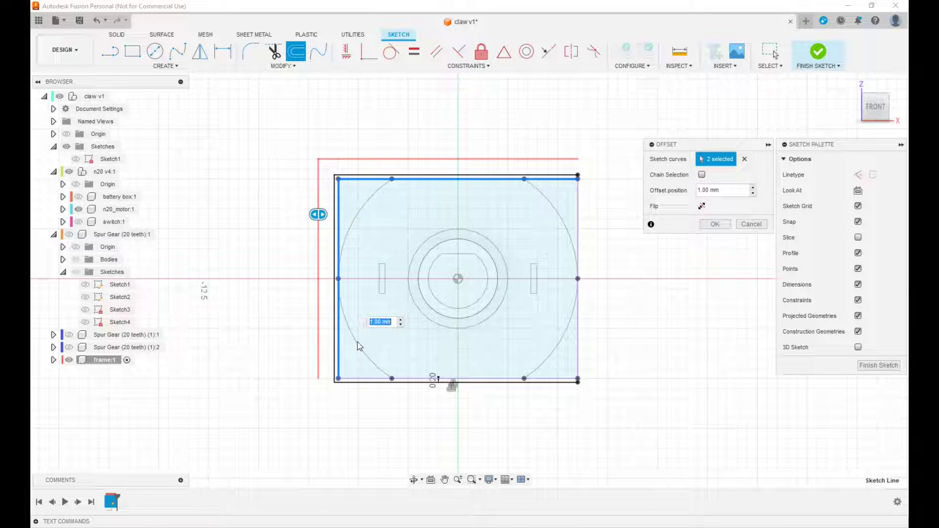
left_click(370, 379)
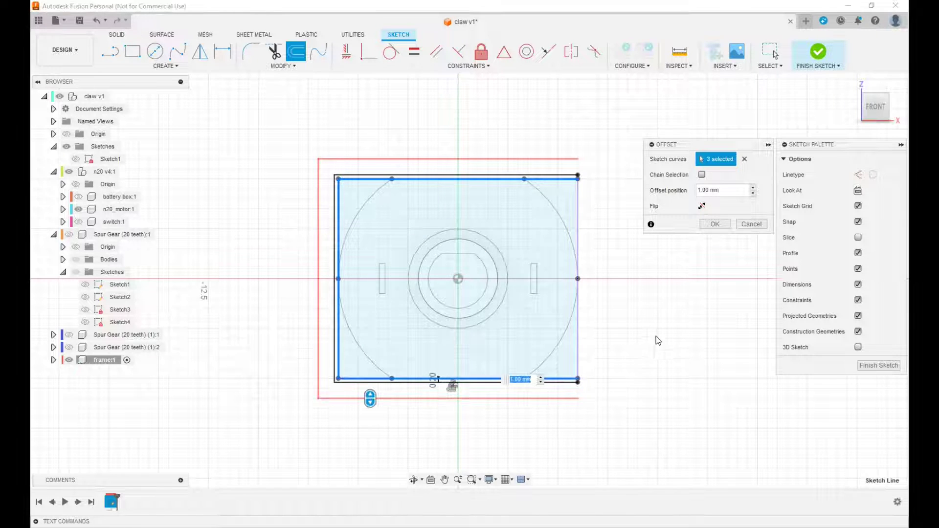
left_click(725, 190)
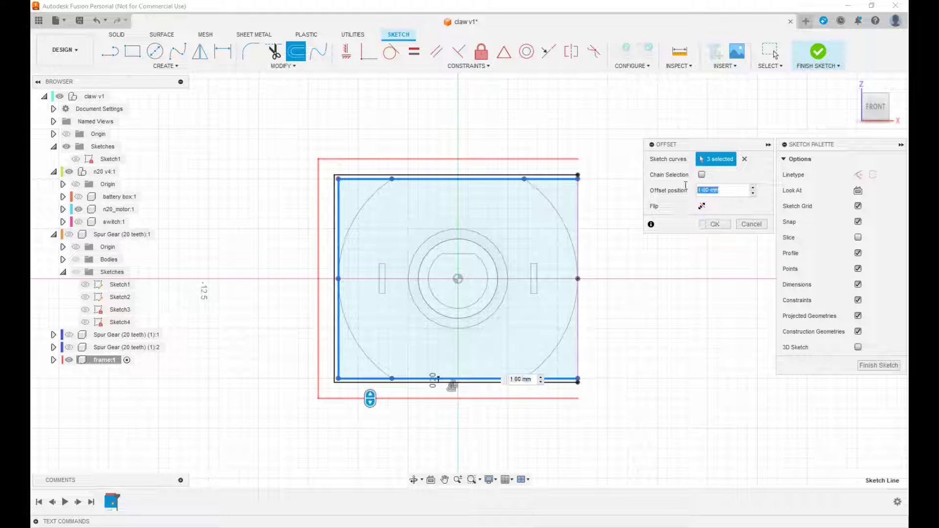
type("2.2")
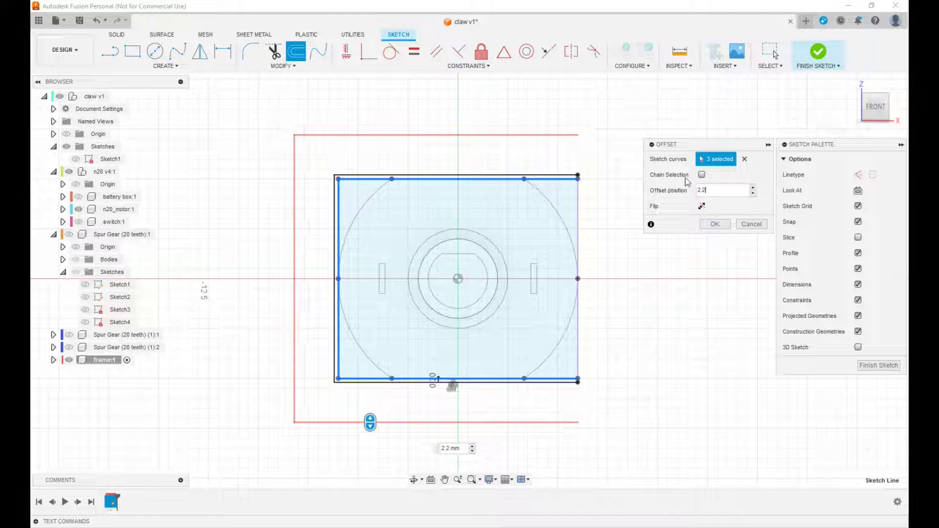
left_click(715, 224)
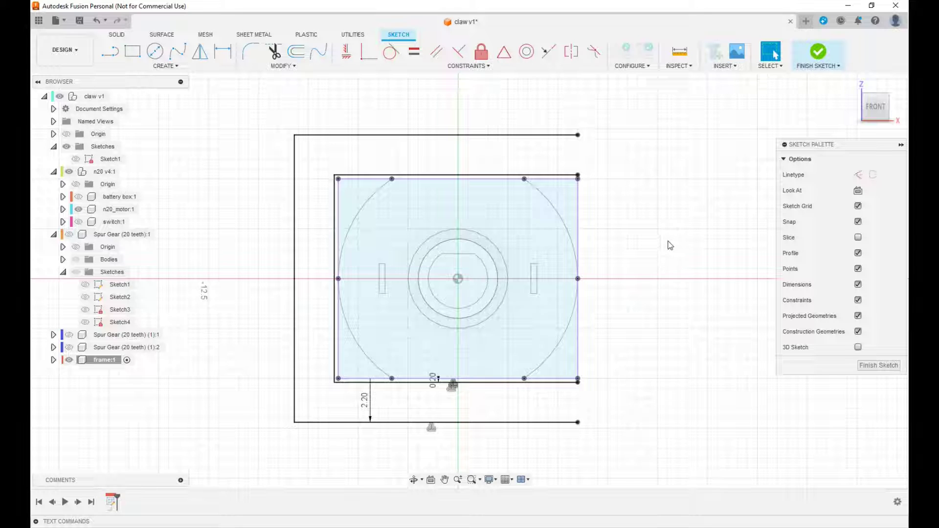
Close both open ends of the C-shaped wall profile with short vertical lines and finish the sketch
key("l")
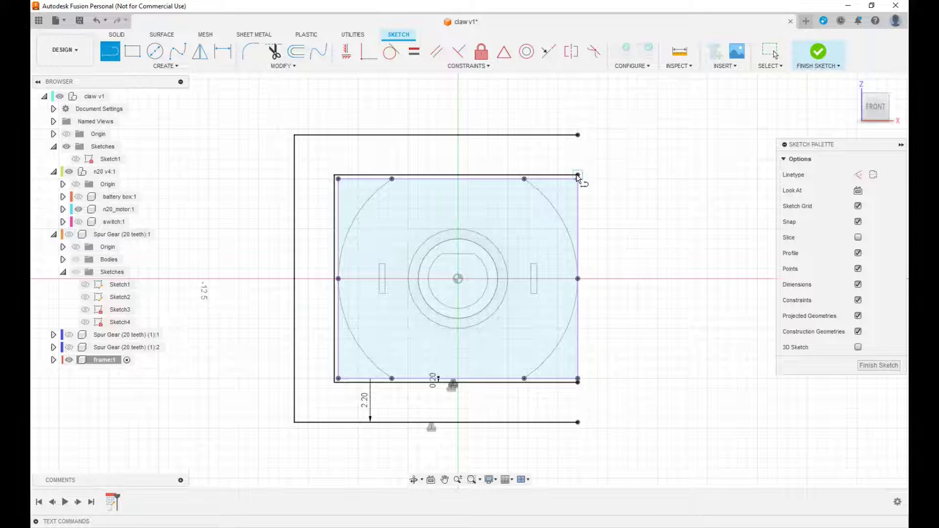
left_click(579, 138)
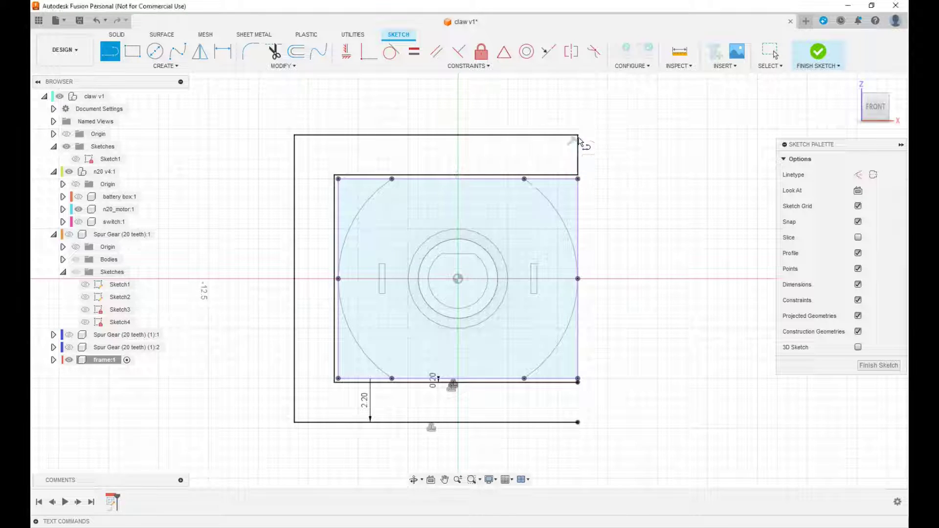
left_click(578, 380)
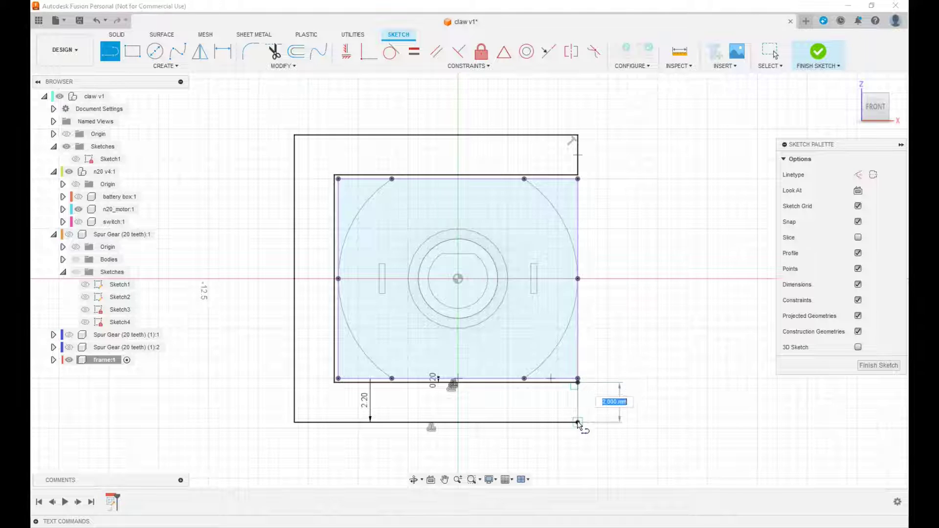
left_click(578, 422)
scroll(602, 398, "down", 3)
scroll(662, 352, "down", 4)
middle_click_drag(639, 330, 618, 265)
key("l")
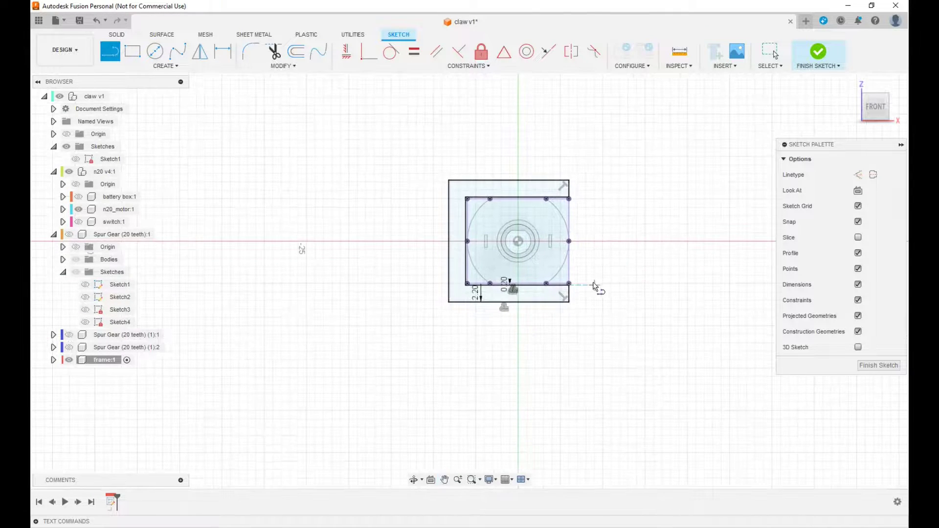
scroll(588, 289, "up", 2)
left_click(818, 52)
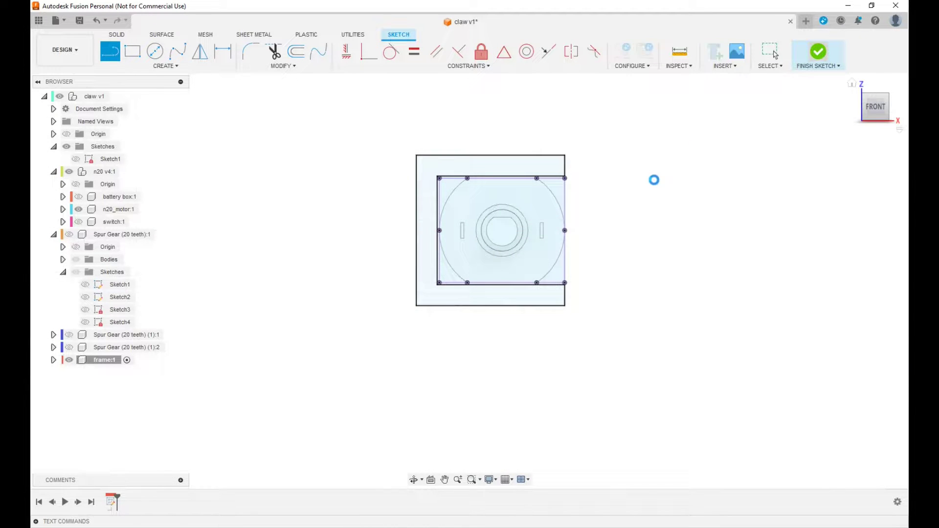
Show the battery box and extrude the C-shaped profile as a new body up to the battery box's rear end face
key("e")
left_click(514, 163)
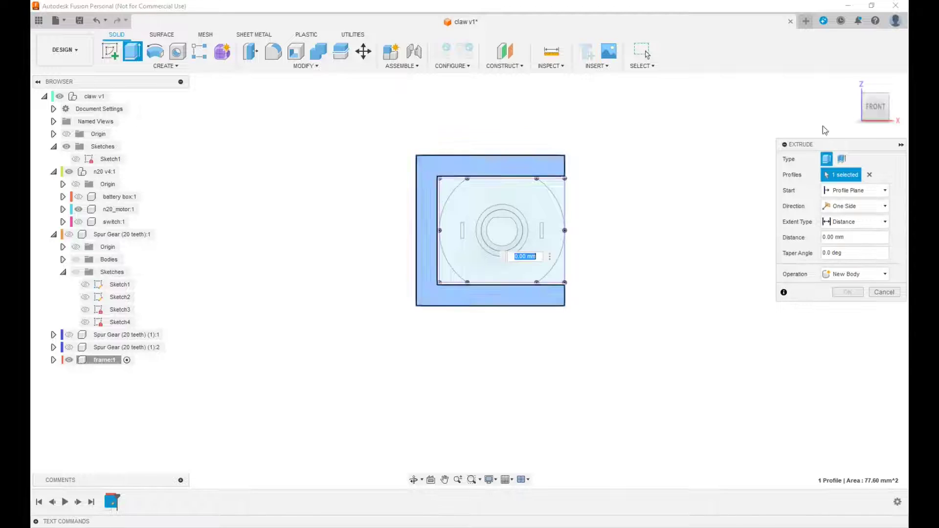
left_click(868, 110)
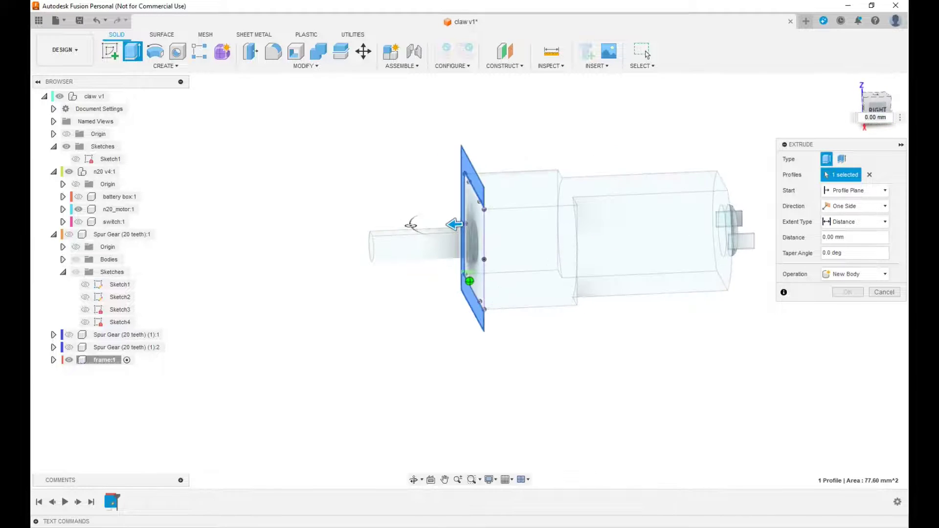
left_click(78, 197)
left_click_drag(858, 116, 880, 117)
left_click(878, 223)
left_click(859, 246)
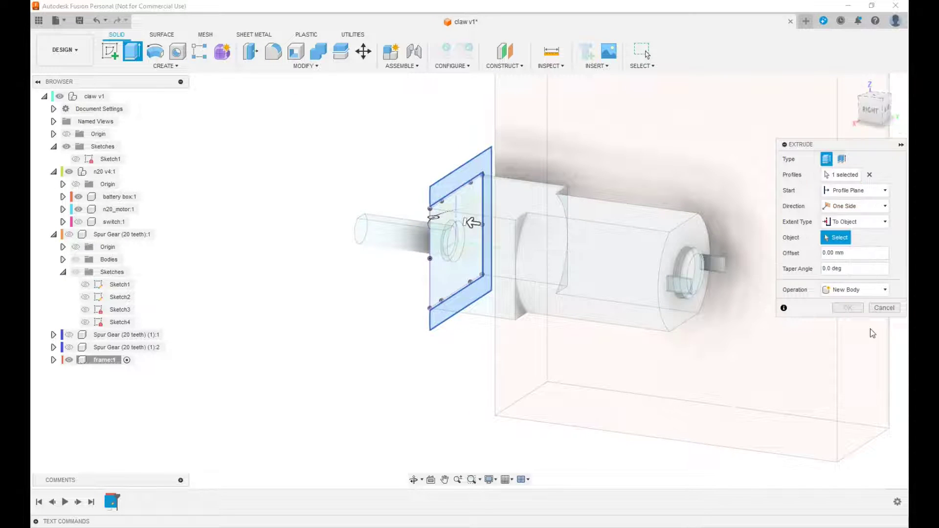
left_click(871, 330)
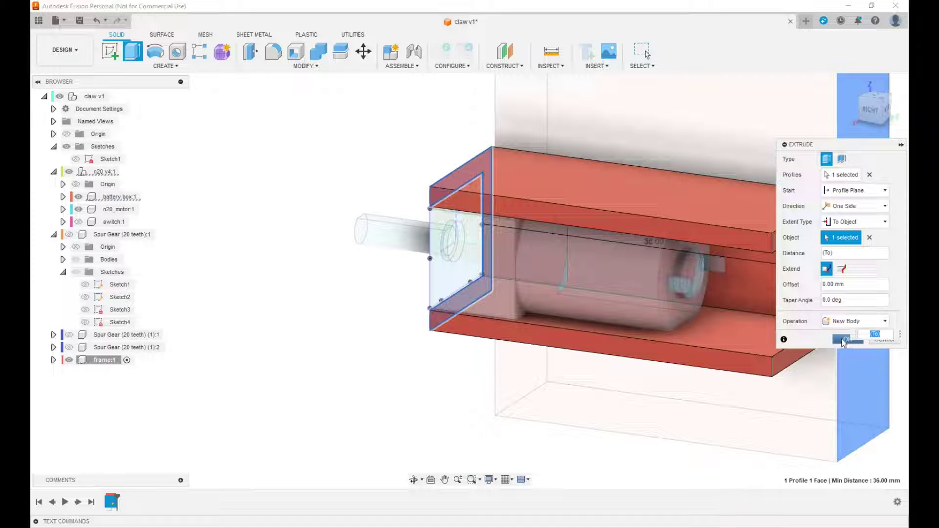
left_click(844, 341)
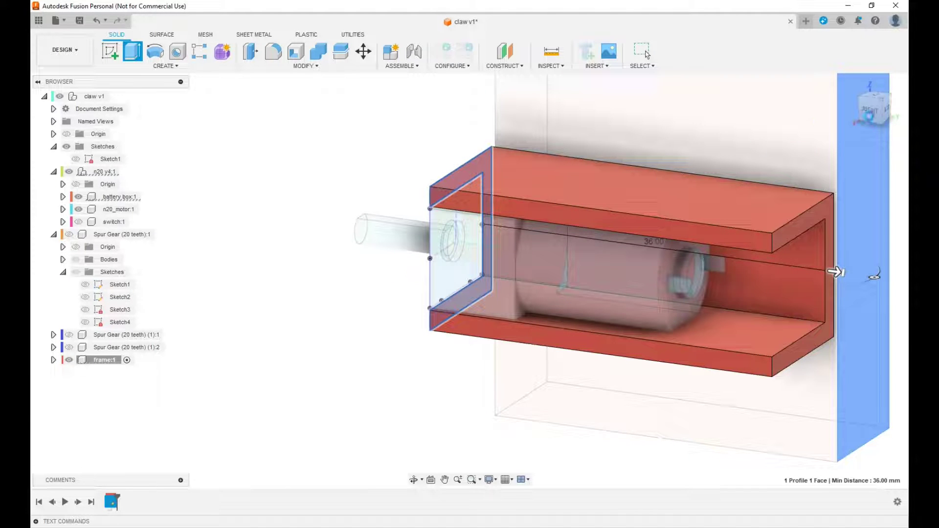
left_click(870, 113)
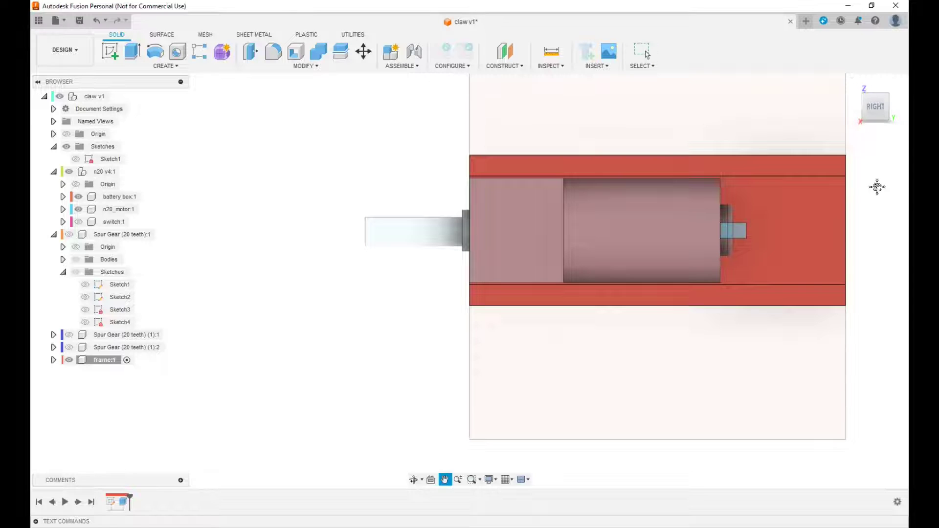
left_click_drag(878, 187, 770, 199)
key("Escape")
left_click_drag(866, 113, 856, 121)
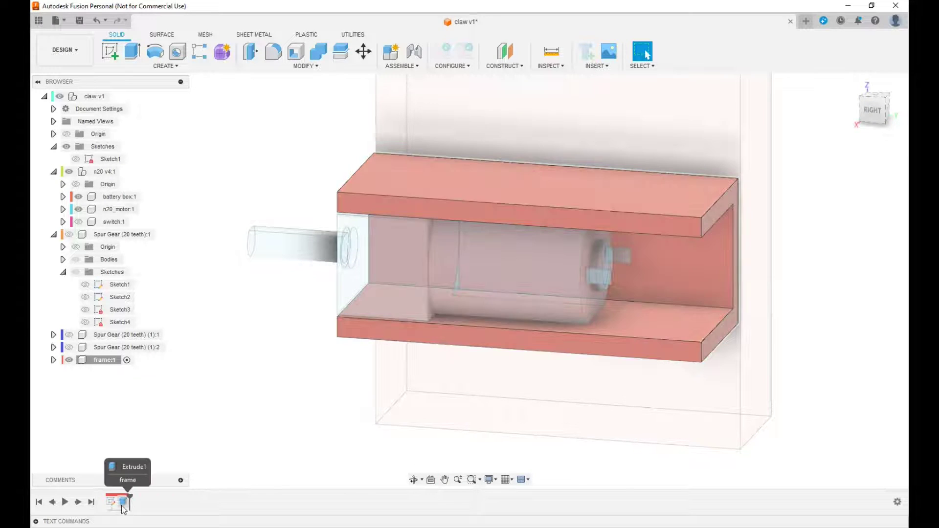
Edit the frame's extrusion to use a distance extent of -40.60 mm instead of extending to an object
double_click(123, 502)
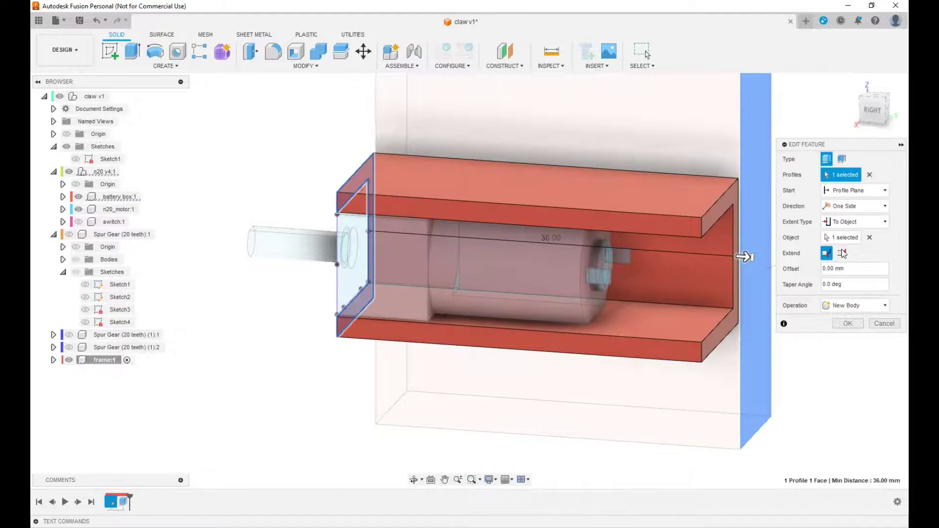
left_click(886, 226)
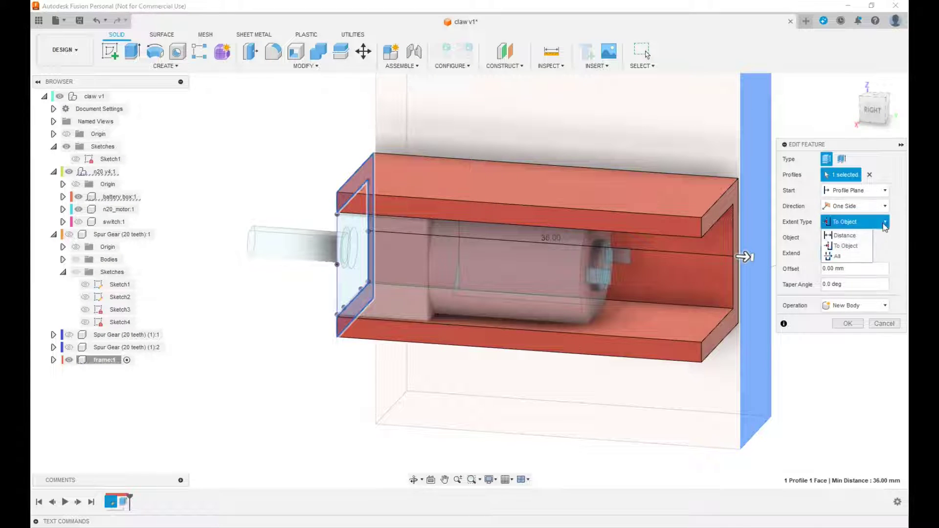
left_click(859, 236)
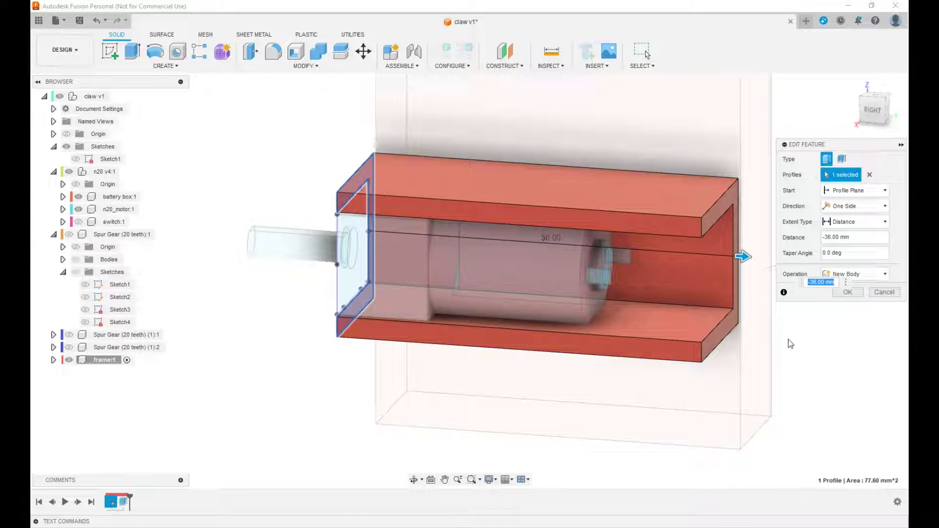
left_click(820, 283)
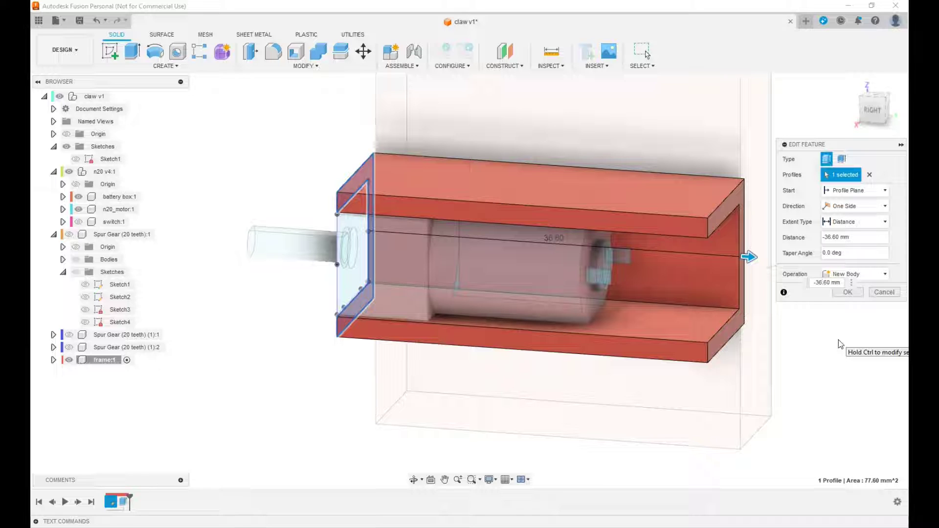
type(".")
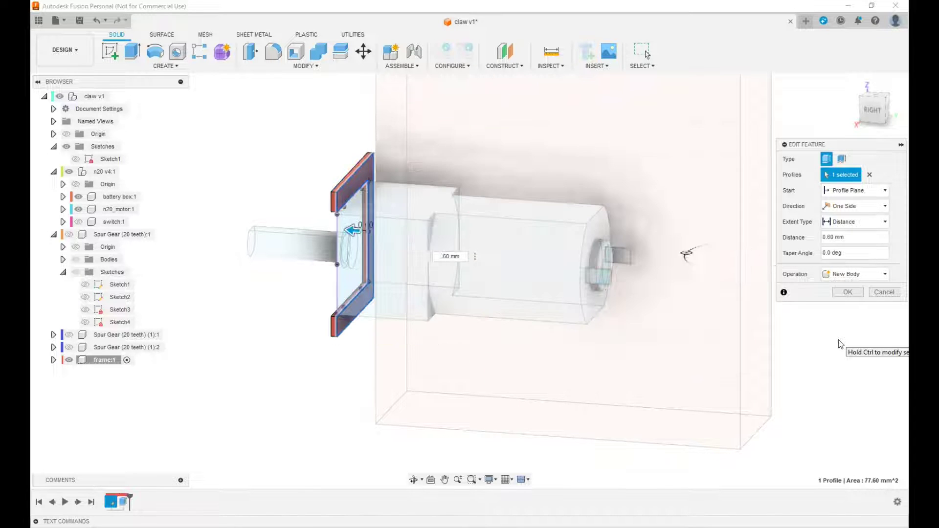
type("40.6")
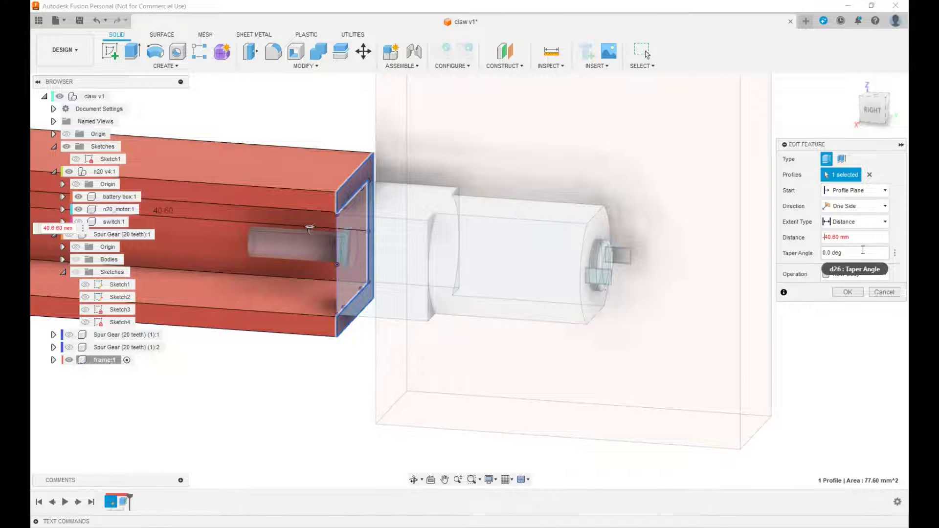
type("-")
middle_click_drag(843, 362, 701, 360)
left_click(869, 114)
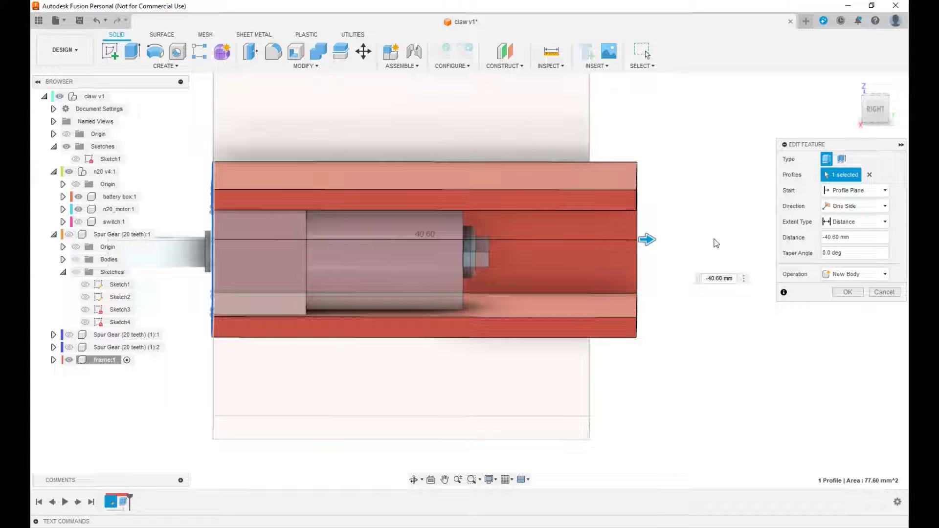
scroll(714, 329, "down", 2)
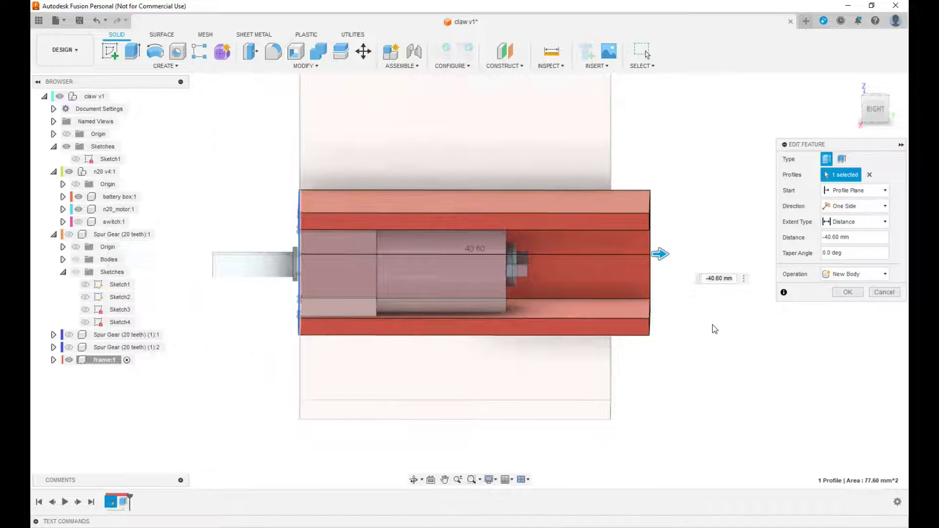
left_click(847, 292)
Start a new sketch on the C-shaped front end face of the frame
left_click(852, 84)
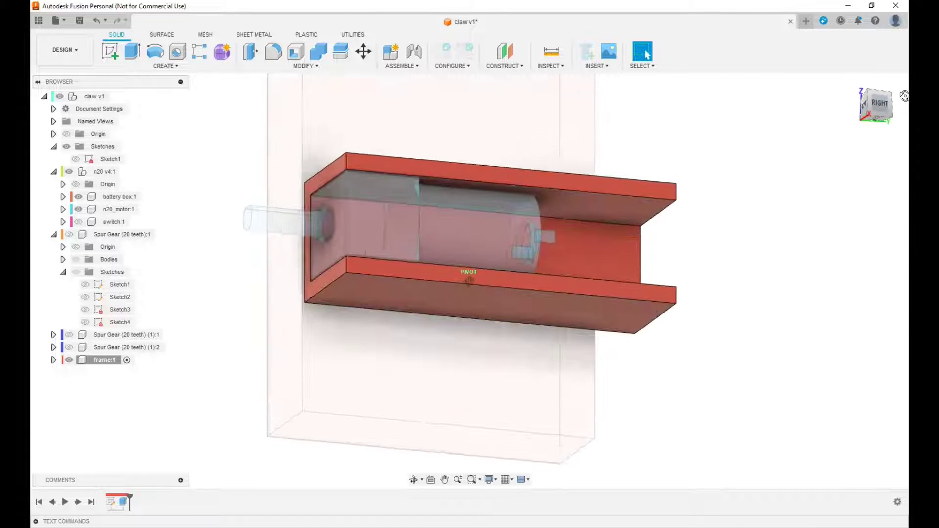
middle_click_drag(469, 281, 406, 282, "shift")
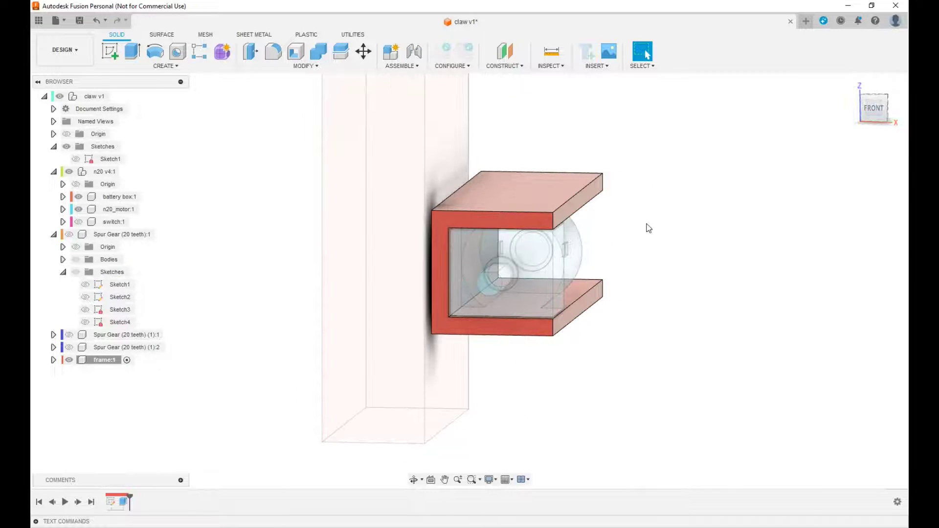
left_click(482, 220)
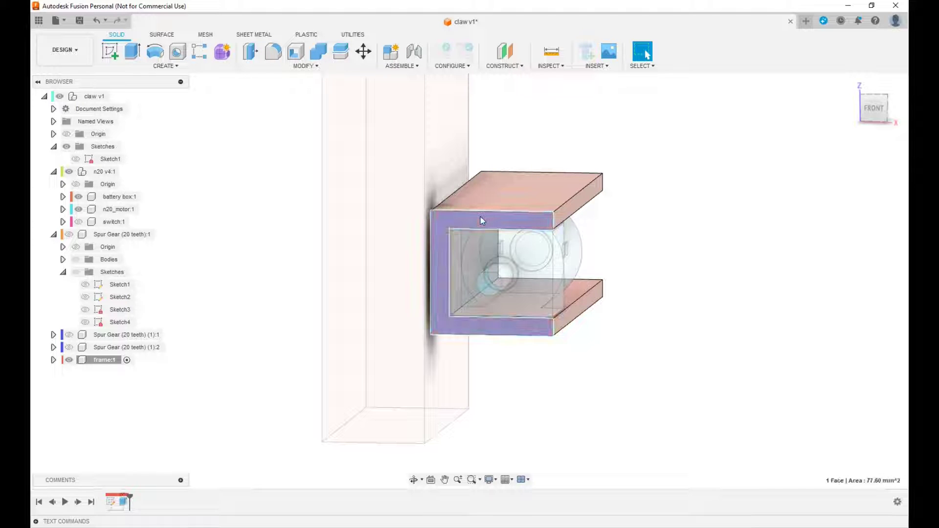
left_click(110, 51)
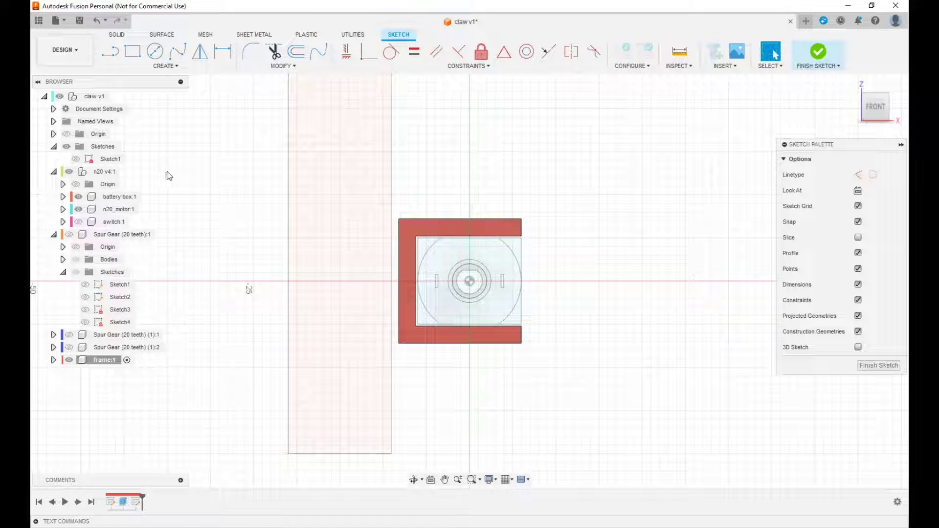
Show all three spur gears and hide the battery box for reference while sketching
left_click(69, 235)
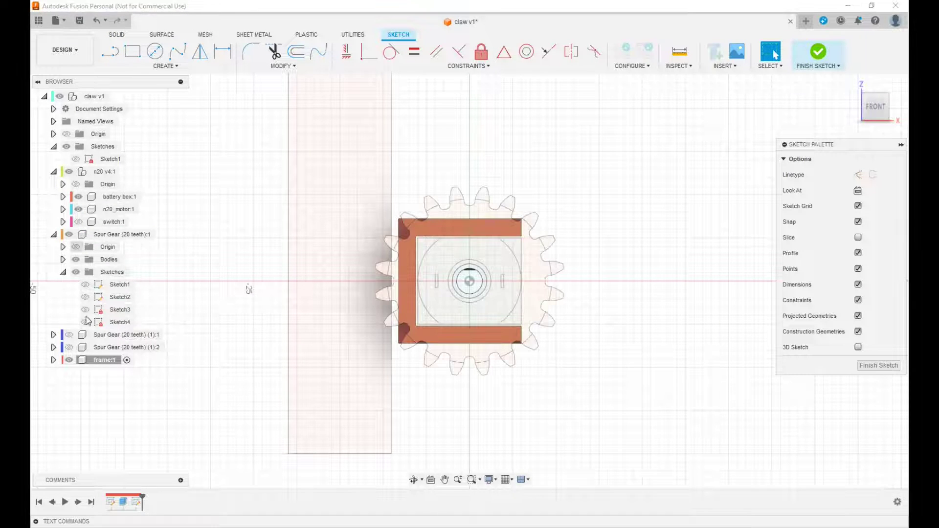
left_click(69, 335)
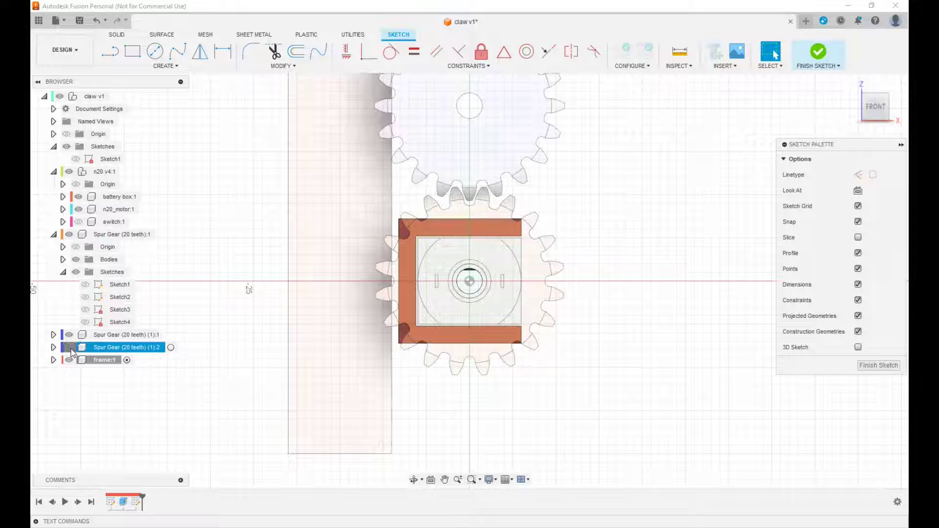
left_click(69, 347)
scroll(664, 320, "down", 4)
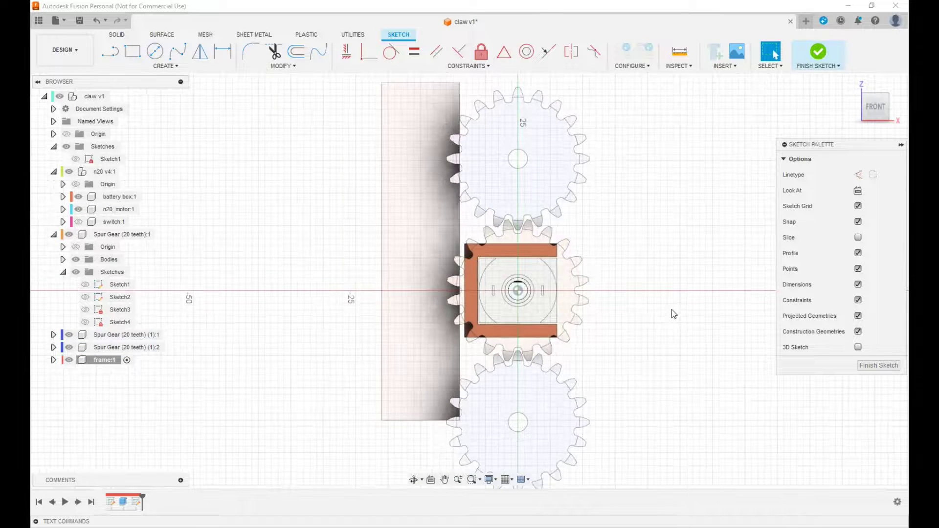
middle_click_drag(647, 310, 593, 321)
scroll(609, 297, "down", 1)
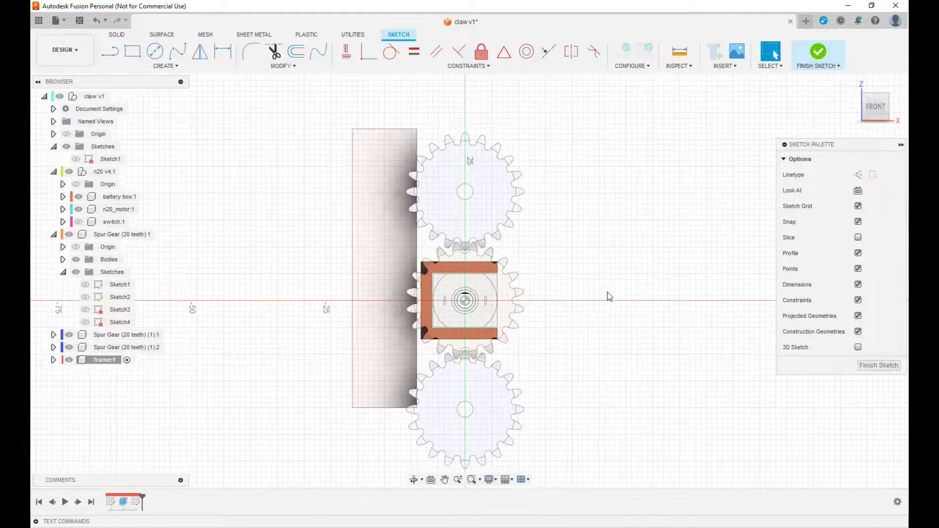
left_click(78, 196)
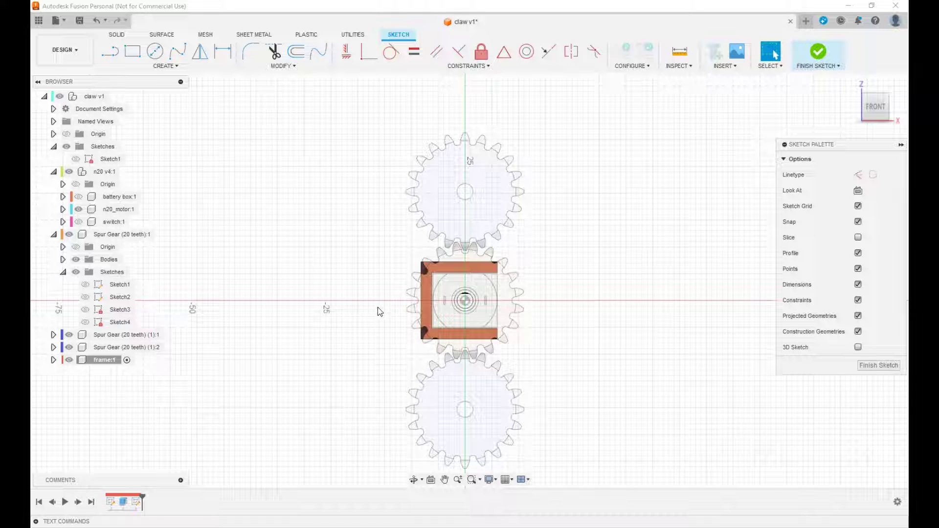
Sketch a tall rectangle about 24 mm wide and 59 mm high around the gears and the C-shaped frame
key("r")
left_click(406, 198)
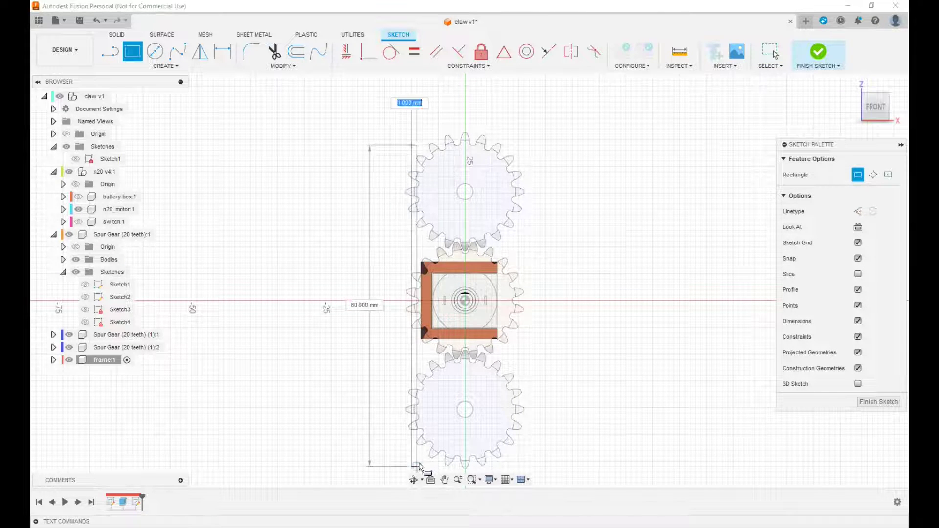
left_click(417, 468)
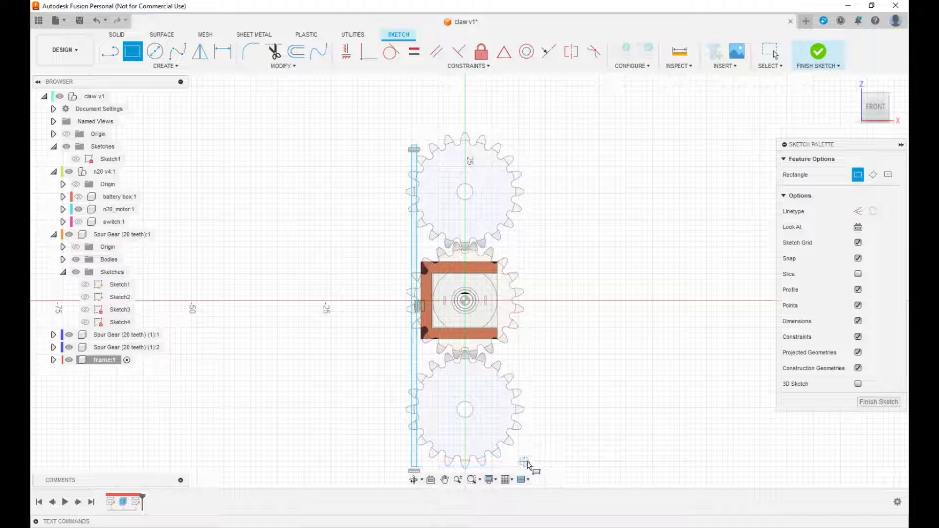
key("Escape")
key("Escape")
left_click_drag(414, 470, 544, 464)
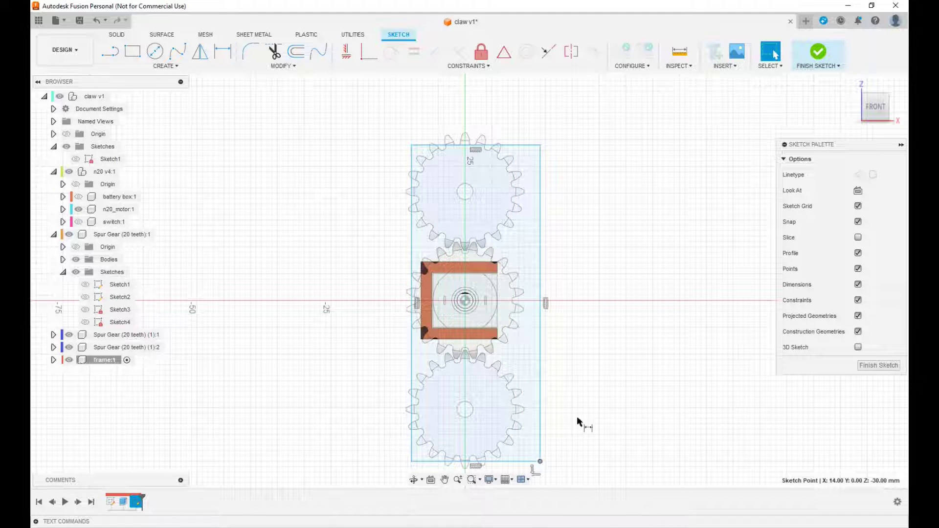
Dimension the rectangle's left vertical side to 60 mm
key("d")
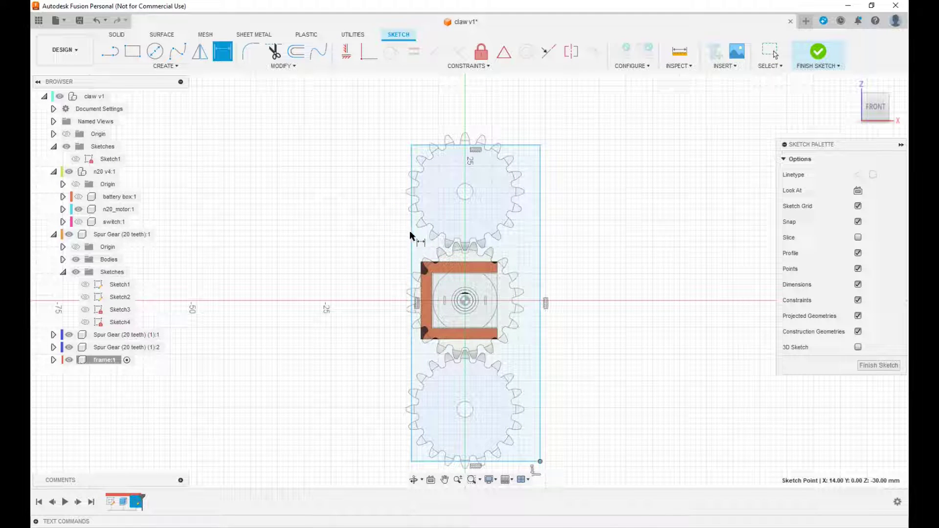
left_click(409, 247)
key("Escape")
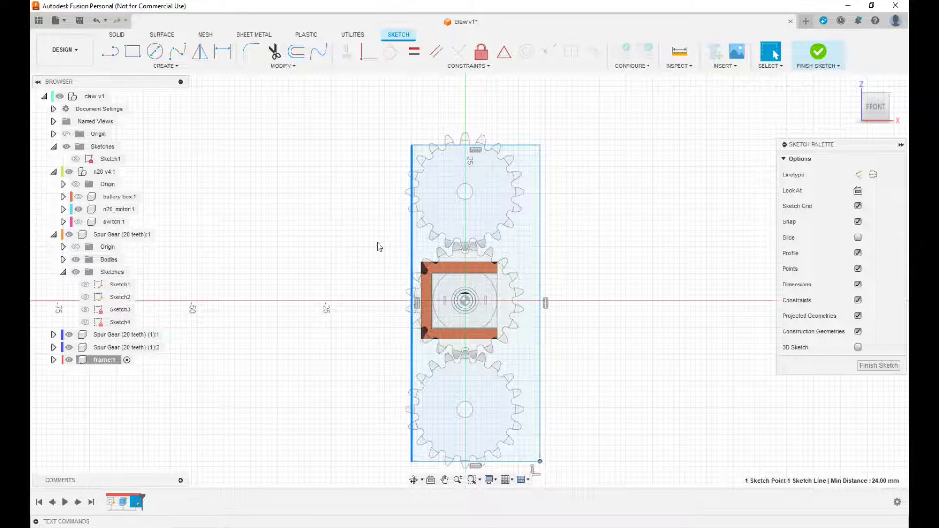
key("d")
left_click(411, 240)
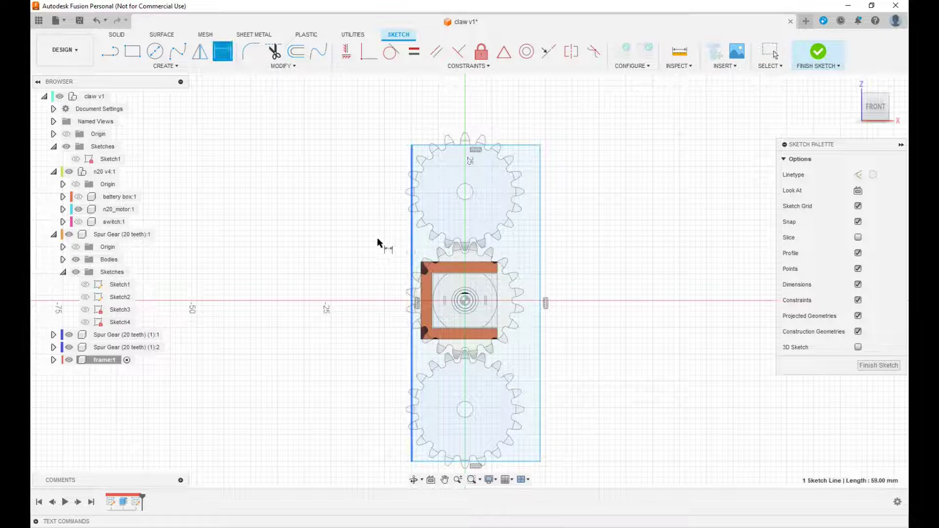
left_click(341, 236)
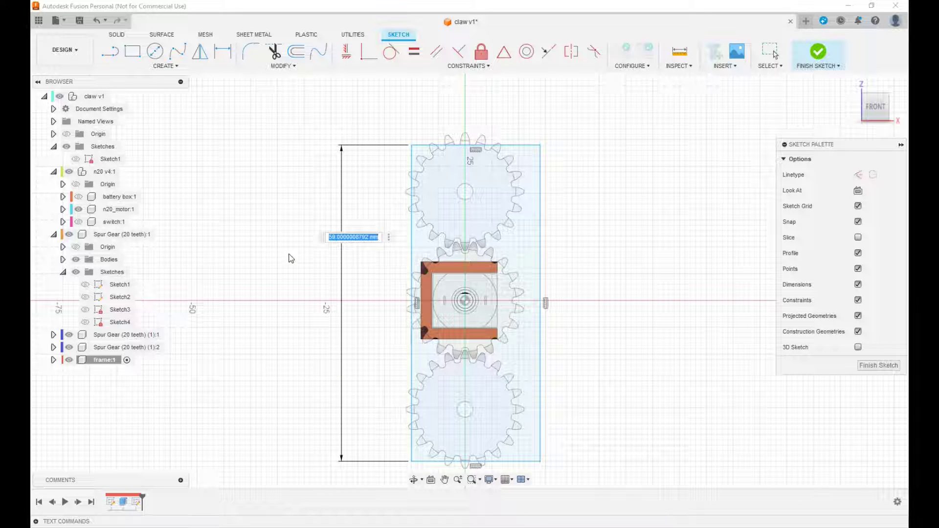
type("60")
key("Return")
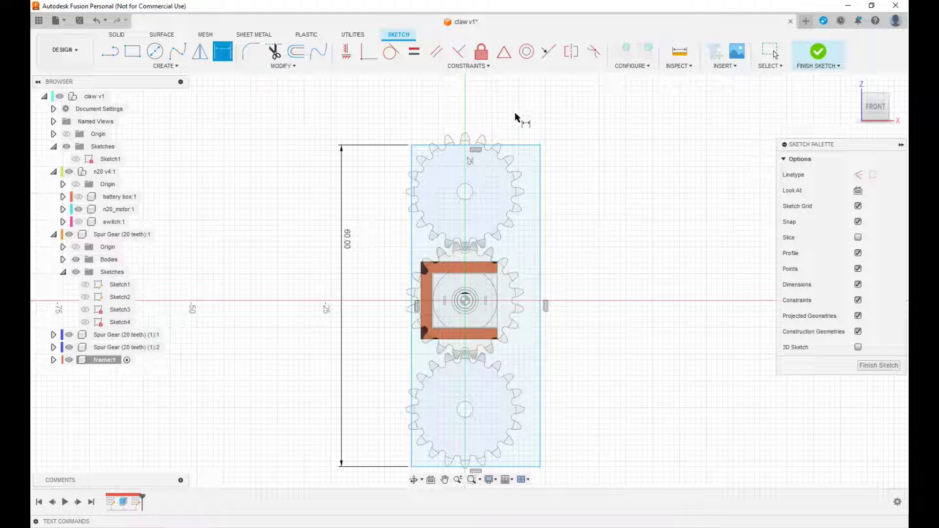
key("p")
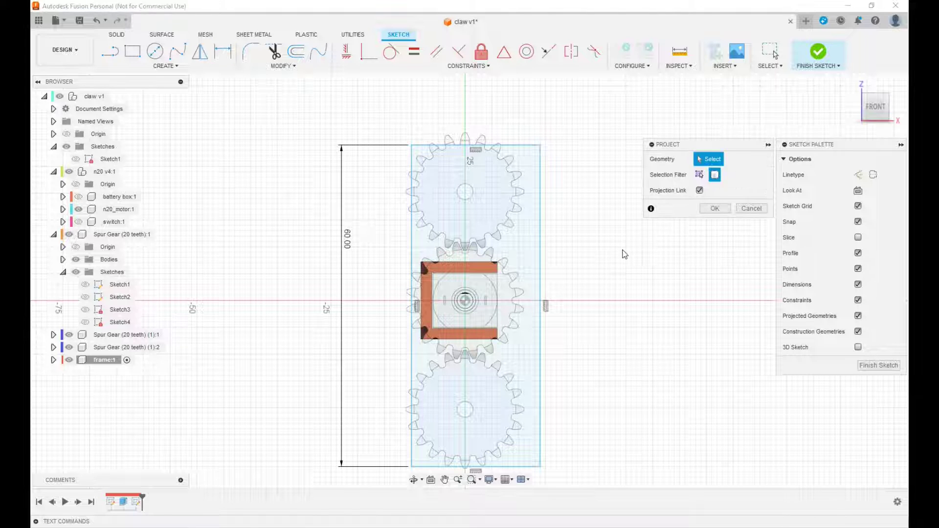
left_click(478, 269)
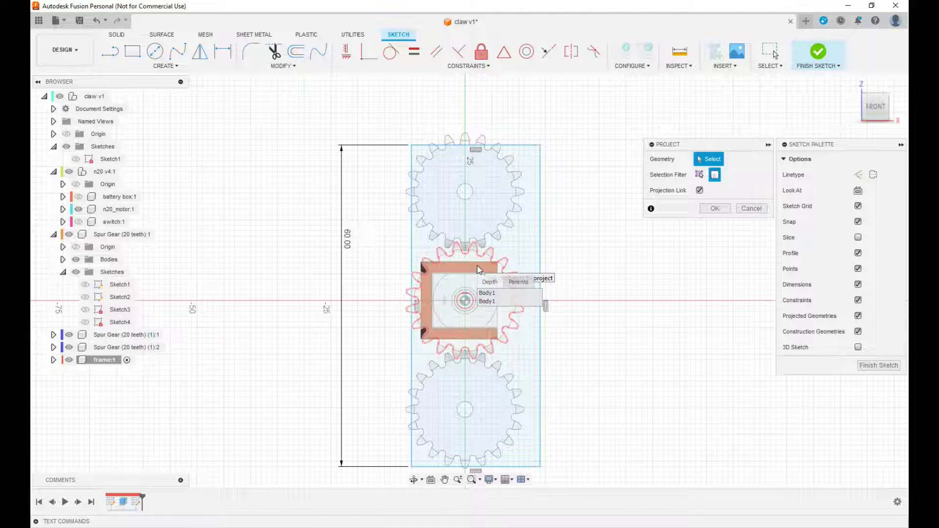
left_click(490, 294)
left_click(715, 208)
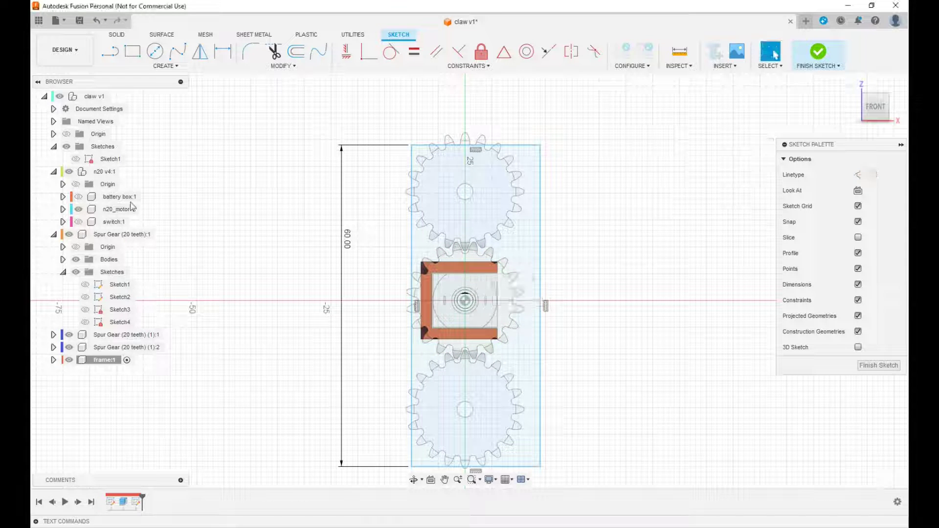
Hide the central spur gear on the motor and project the C-shaped frame body into the sketch
left_click(69, 234)
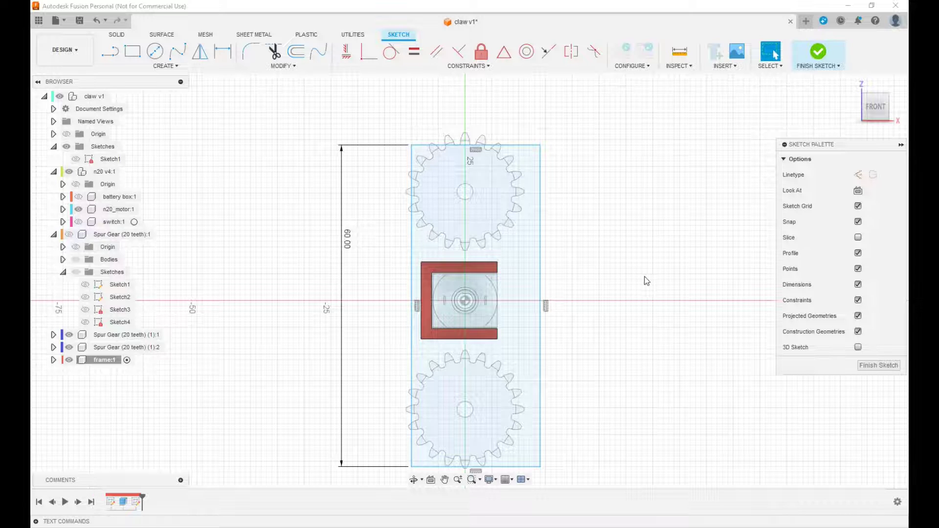
key("p")
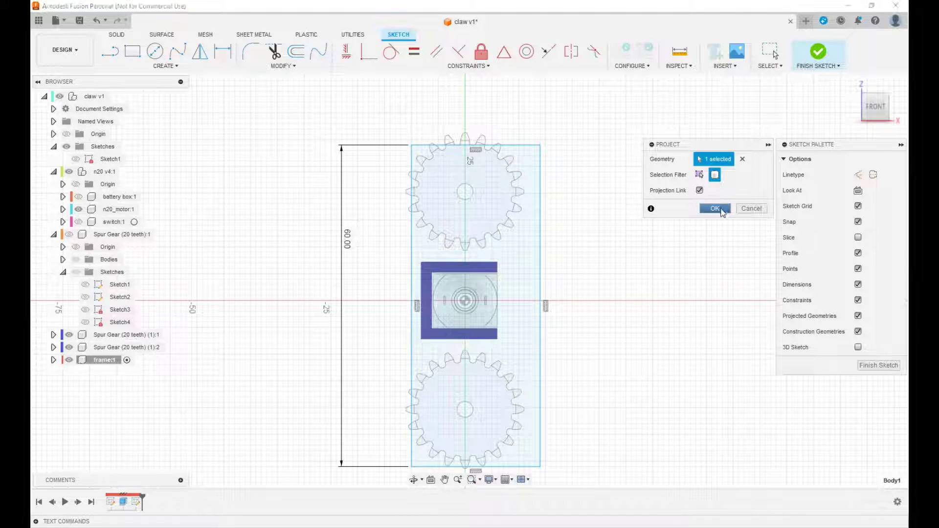
left_click(722, 208)
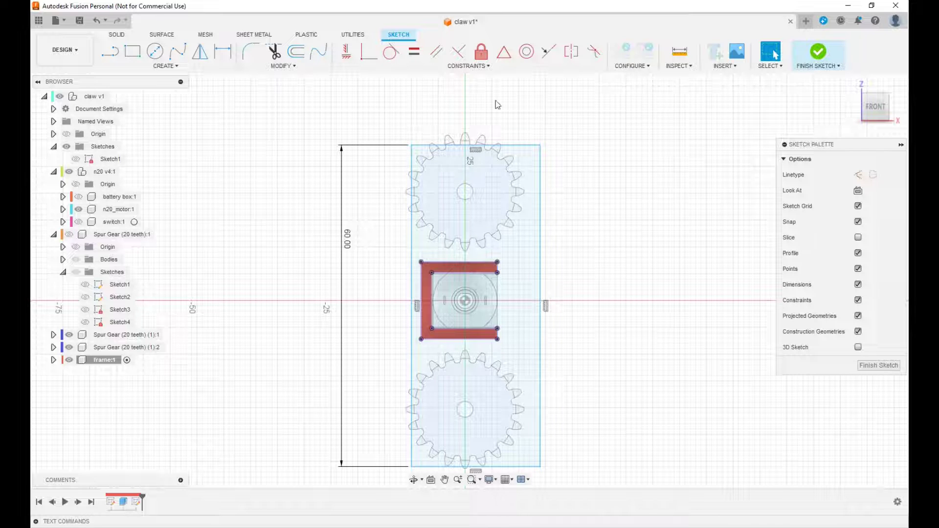
Apply a midpoint constraint between the rectangle's left side and the projected outer left edge of the C-shaped frame
left_click(550, 52)
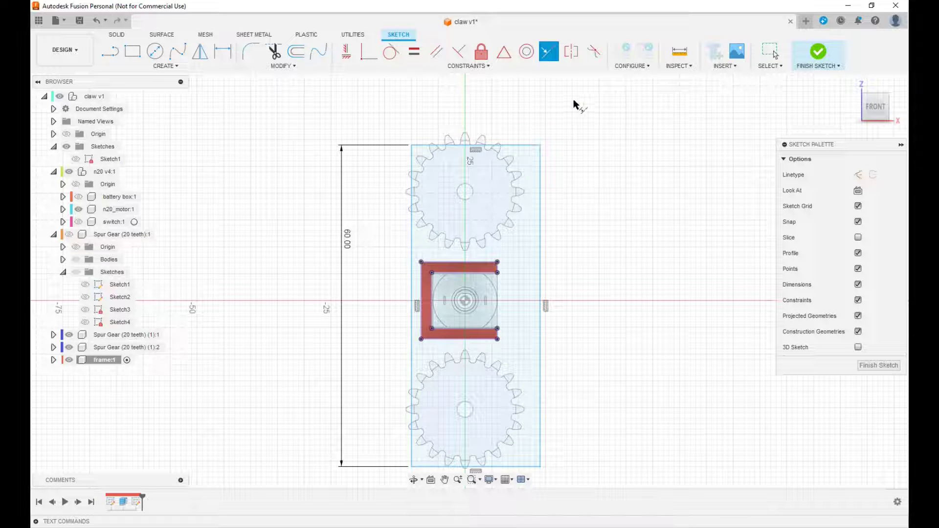
left_click(507, 55)
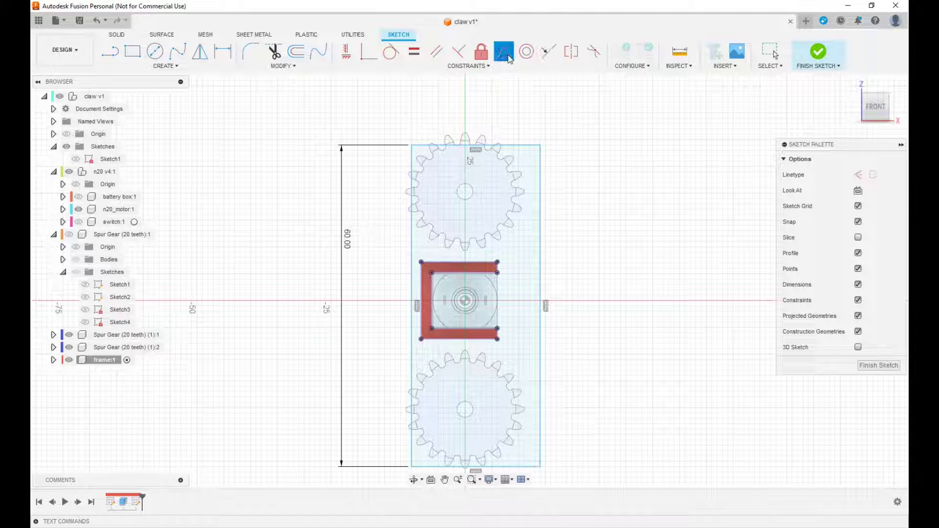
left_click(412, 227)
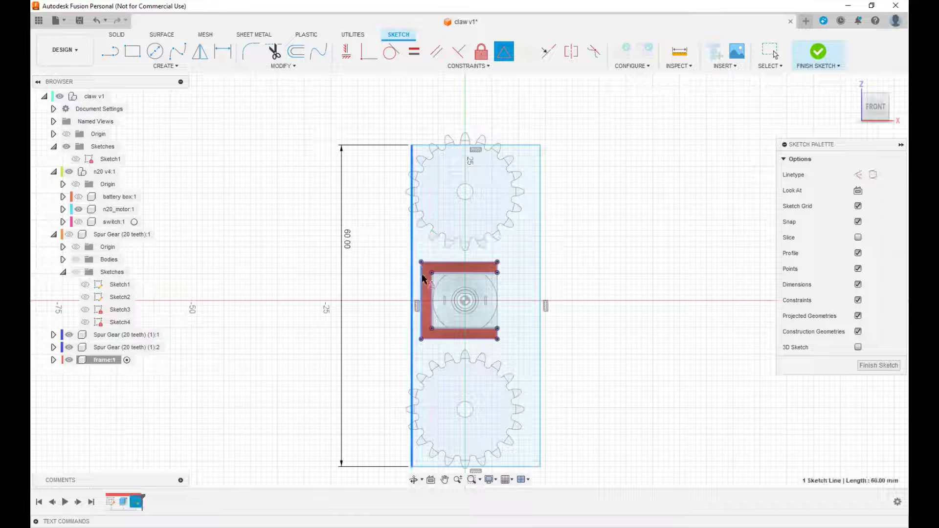
left_click(422, 281)
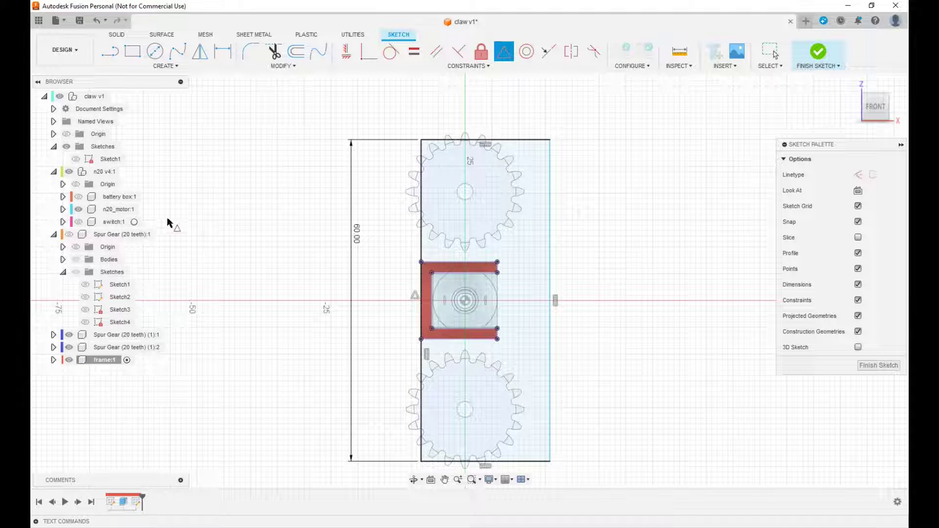
Show the central spur gear again and dimension the rectangle's upper horizontal side to 22 mm
left_click(69, 235)
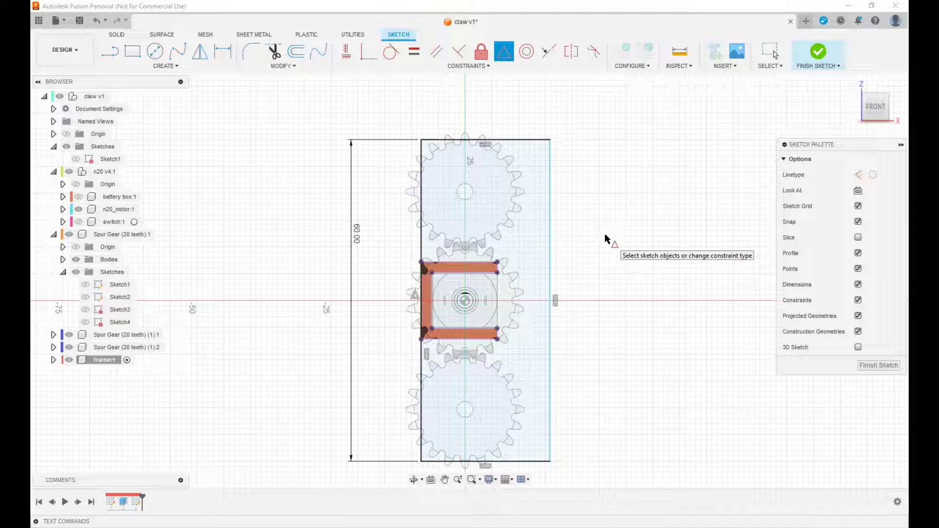
key("d")
left_click(514, 140)
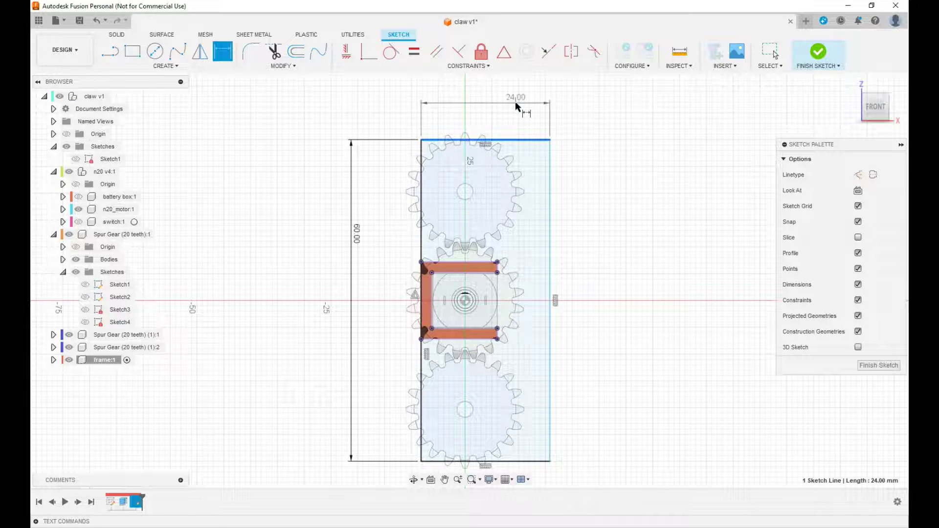
left_click(516, 101)
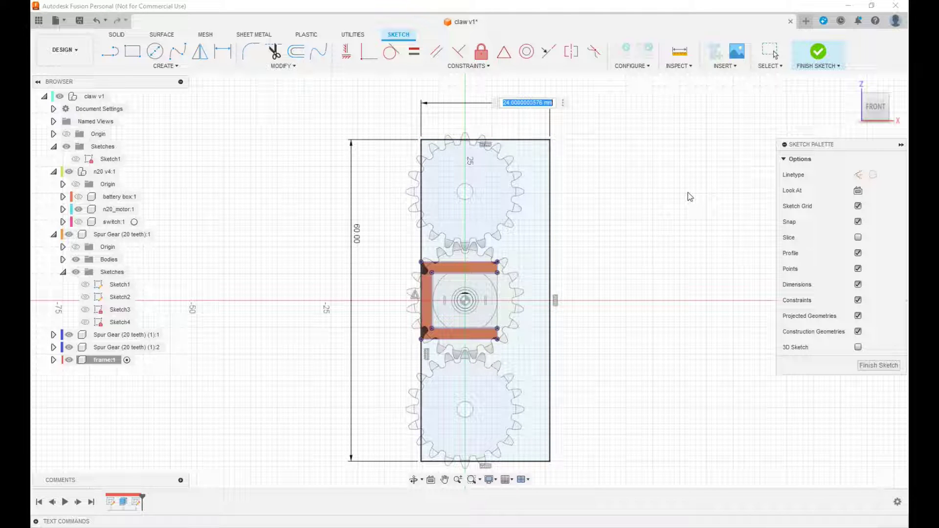
type("22")
key("Return")
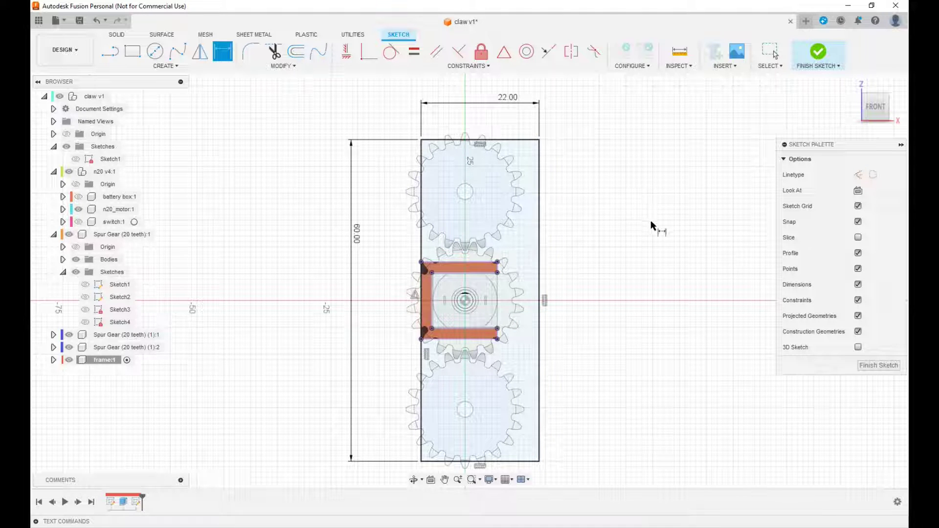
Project the bore edges of the upper and lower spur gears and the central motor shaft circle into the sketch, selecting individual geometry instead of bodies
left_click(53, 360)
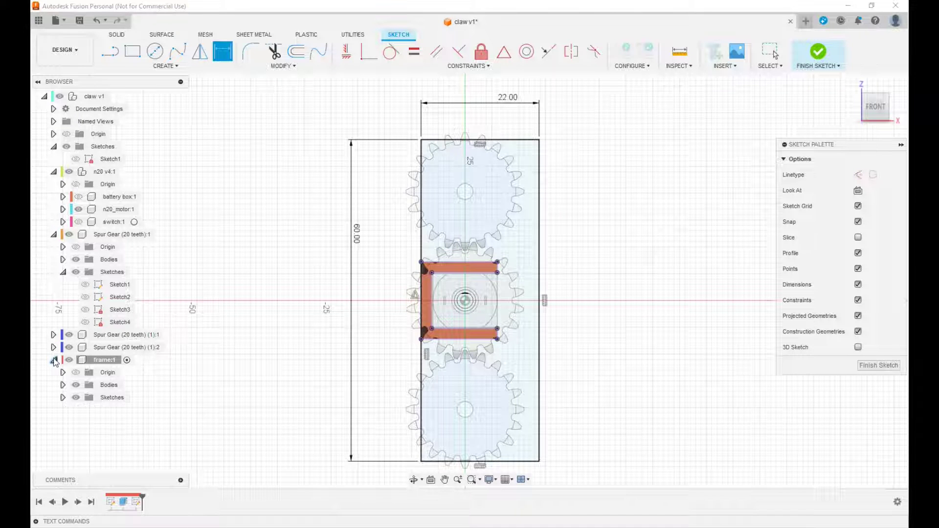
left_click(63, 397)
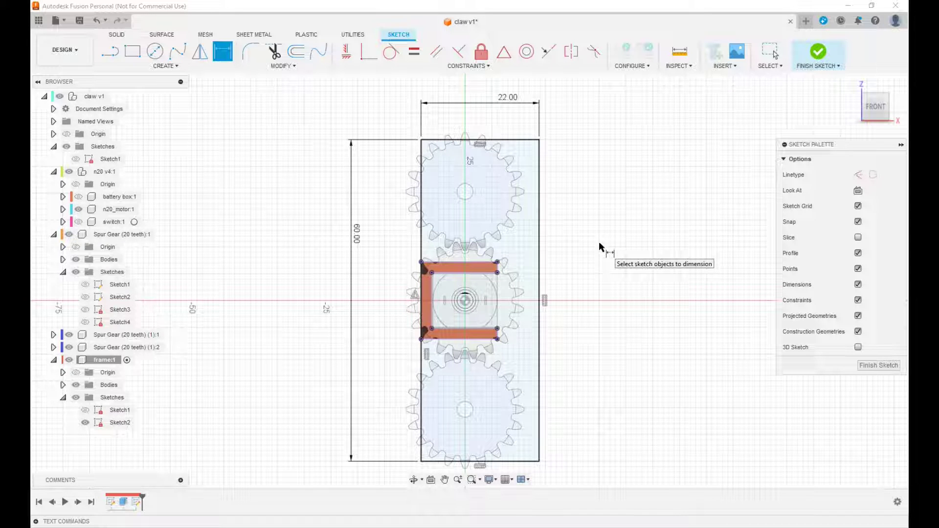
key("p")
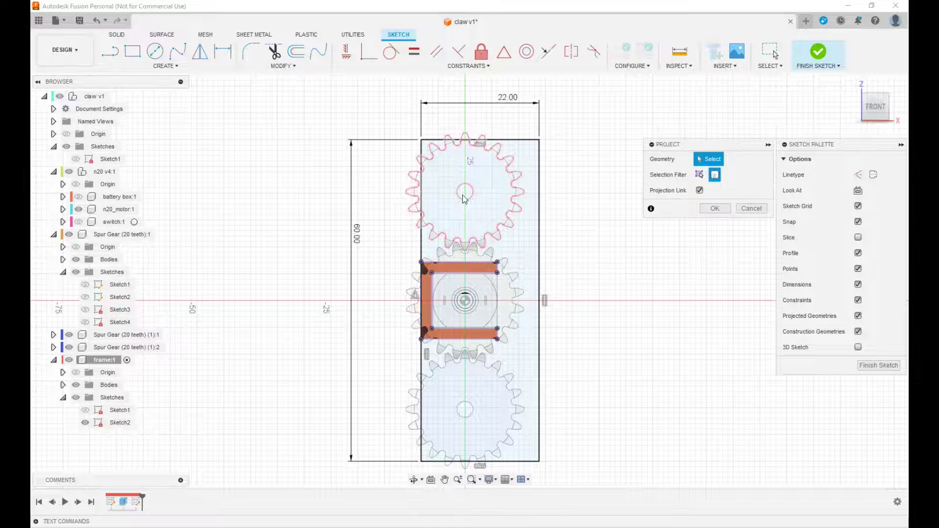
left_click(470, 199)
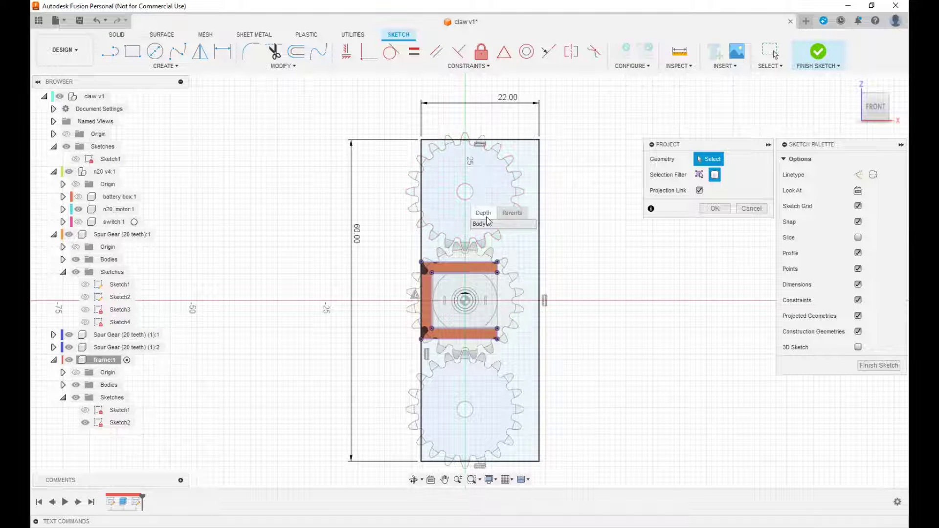
left_click(700, 175)
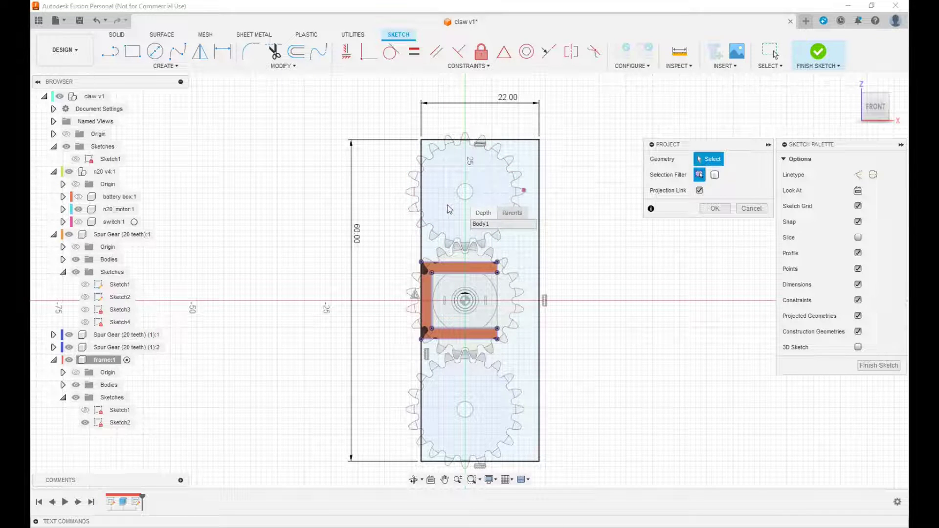
left_click(465, 185)
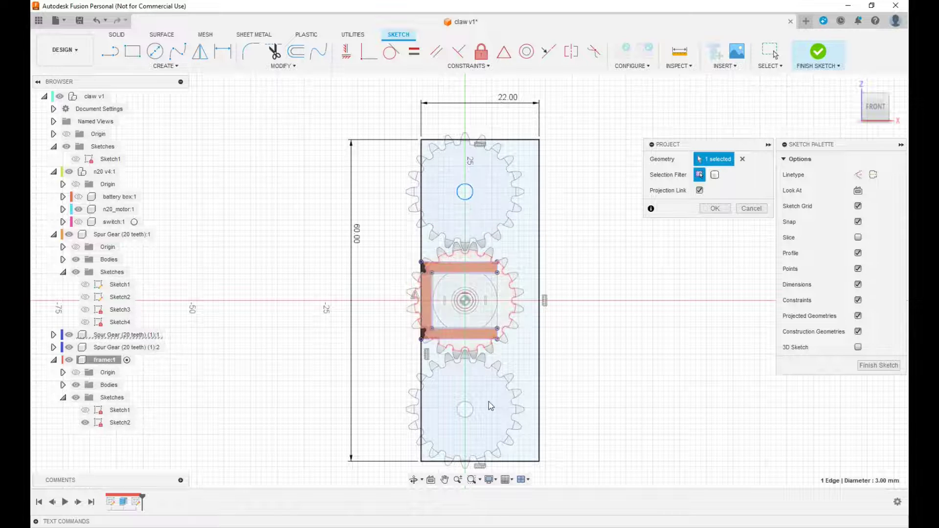
left_click(474, 410)
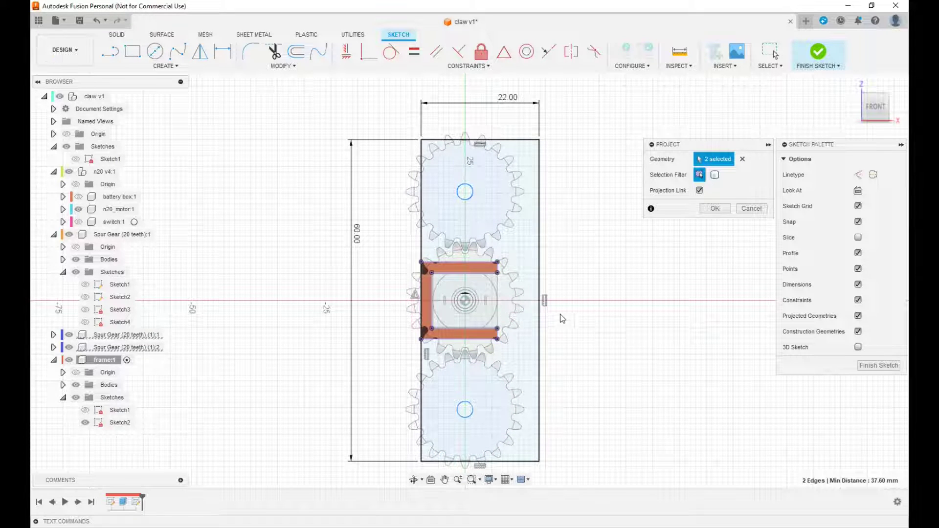
scroll(468, 309, "up", 8)
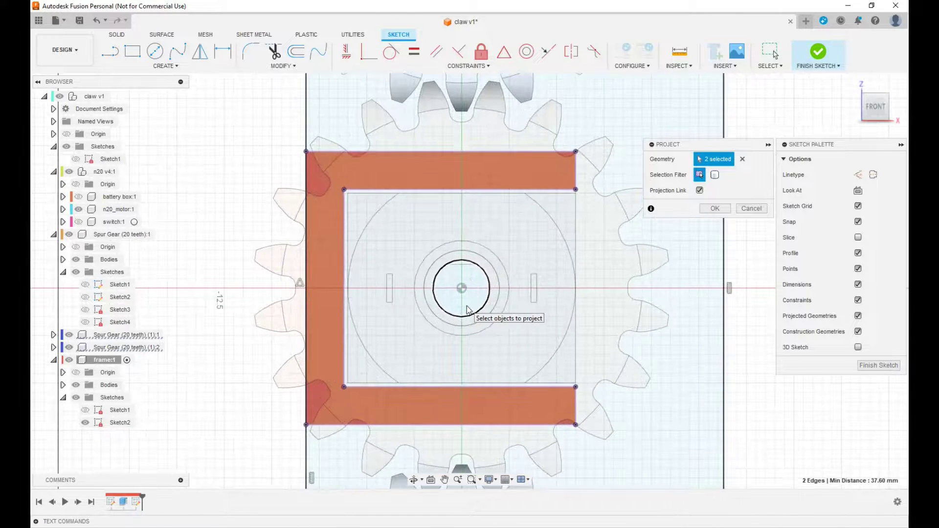
left_click(485, 311)
scroll(484, 311, "down", 5)
left_click(715, 209)
scroll(682, 272, "down", 5)
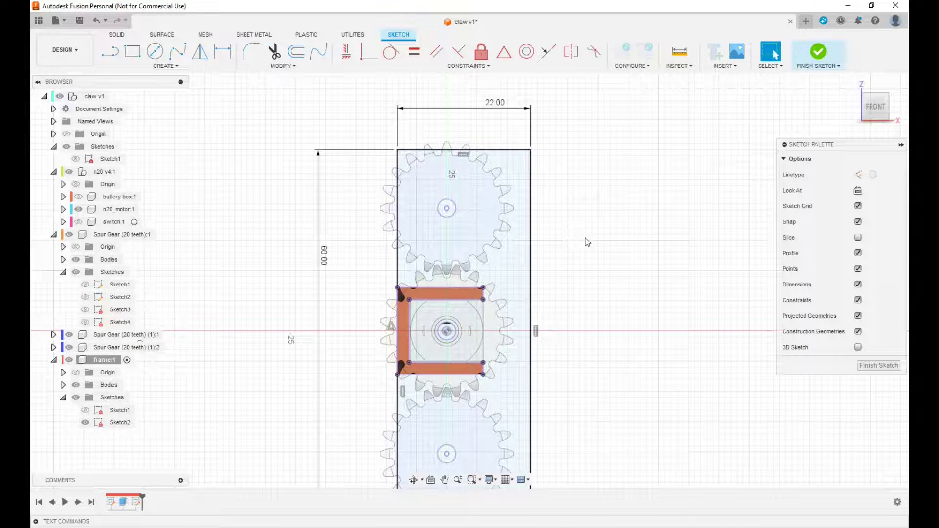
Sketch a circle centred on the upper gear's projected bore and dimension its diameter to 8.3 mm
key("c")
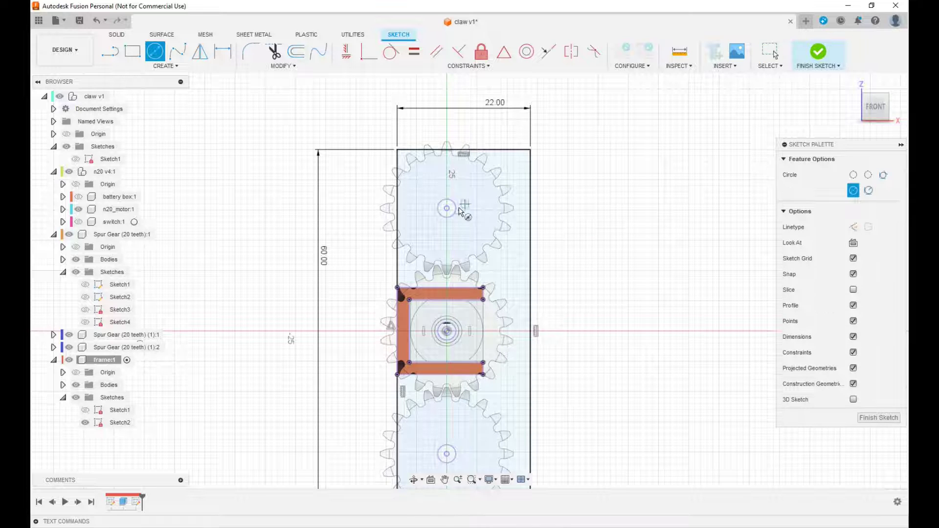
left_click(447, 209)
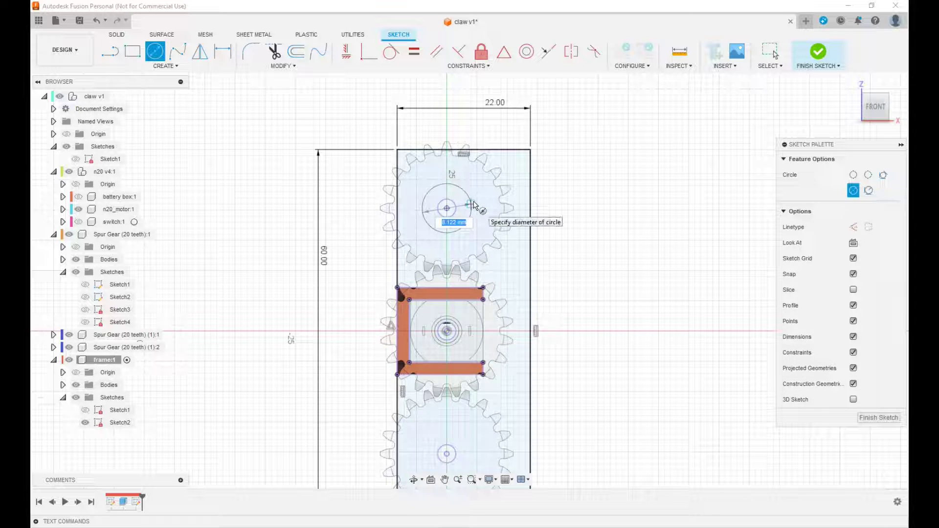
left_click(474, 205)
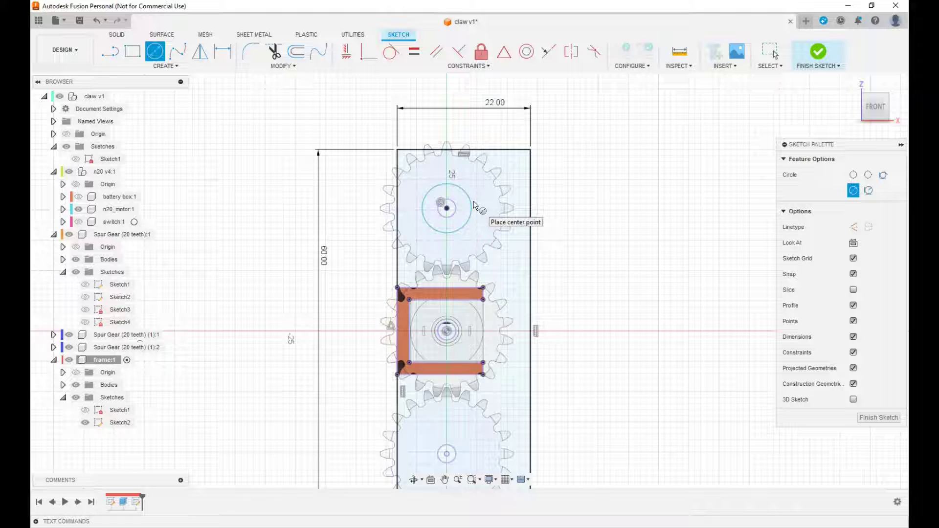
key("d")
left_click(472, 202)
left_click(565, 192)
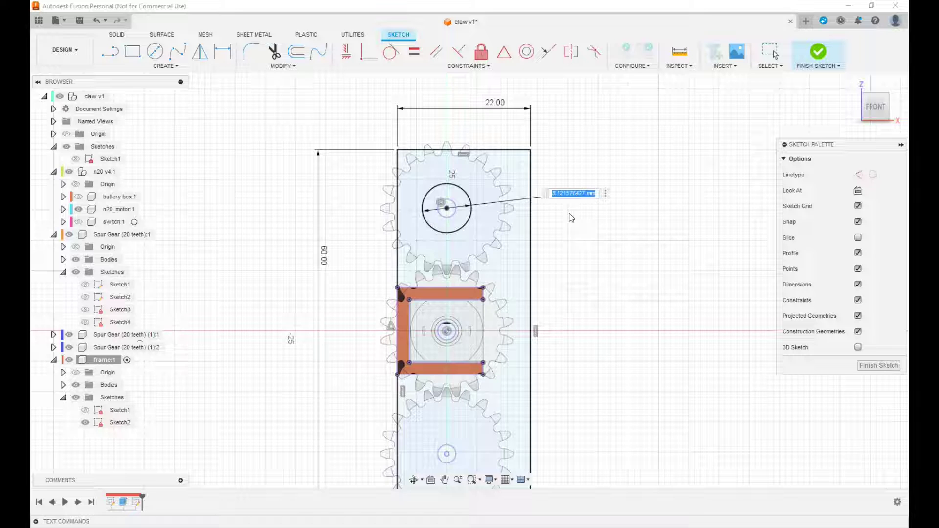
type("8.3")
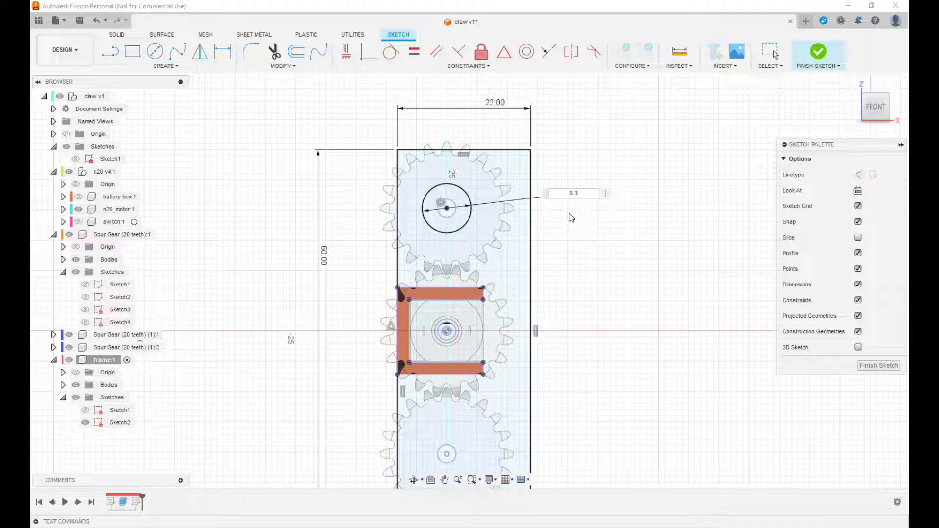
key("Return")
scroll(598, 293, "down", 2)
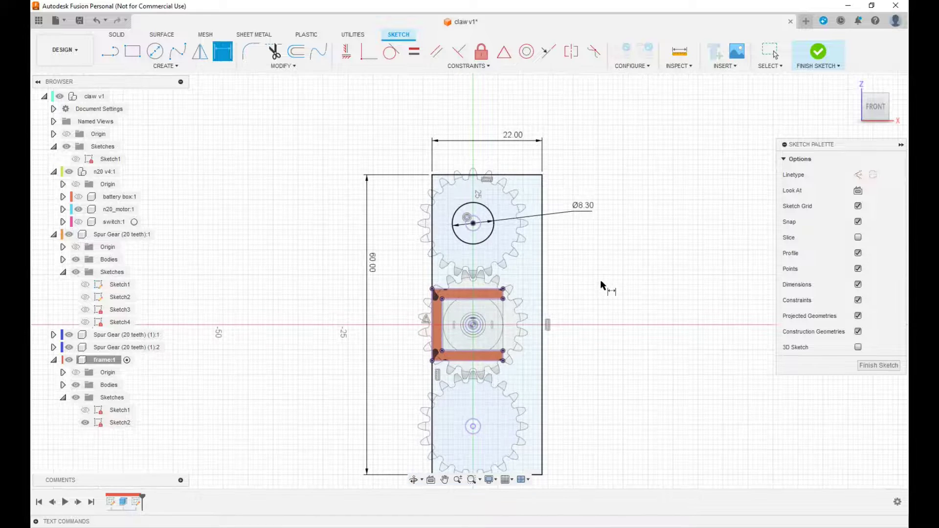
Draw a circle at the lower gear's centre and make it equal to the upper 8.30 mm circle, finishing the sketch
key("c")
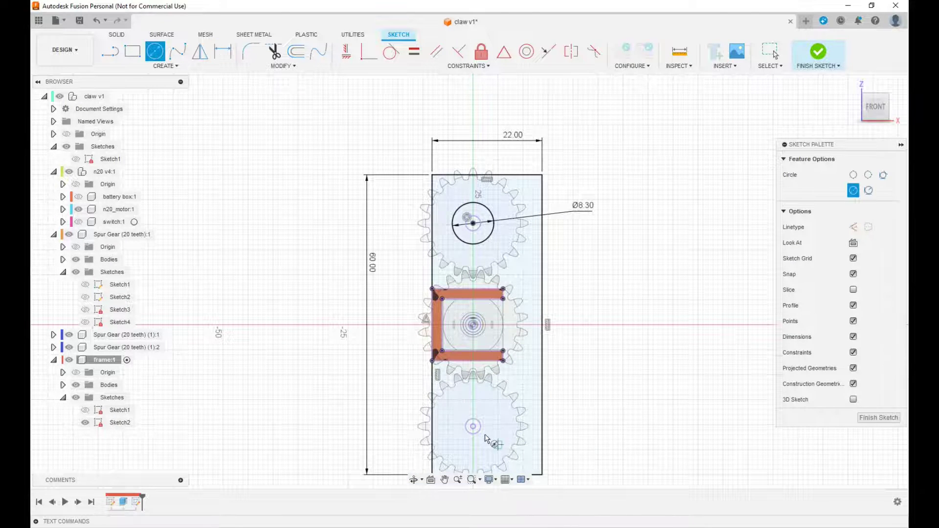
left_click(473, 427)
left_click(505, 430)
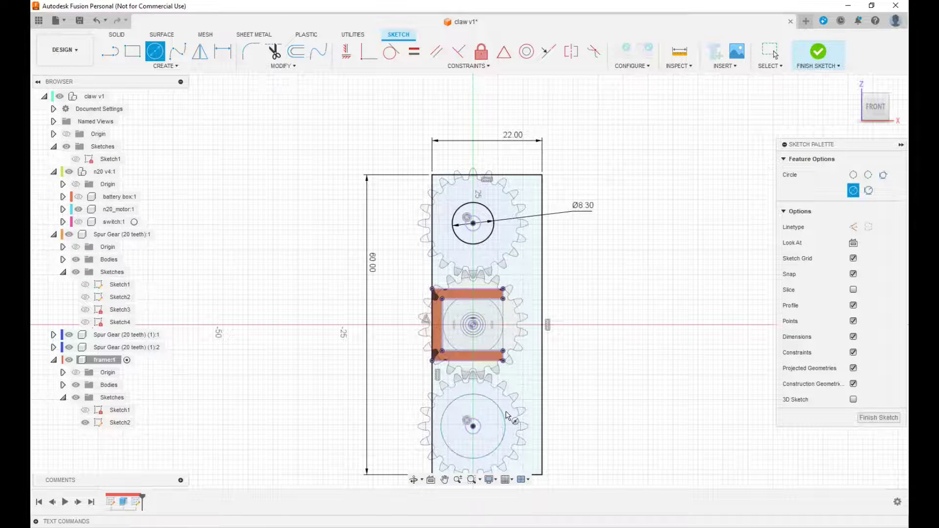
left_click(417, 56)
left_click(487, 213)
left_click(505, 417)
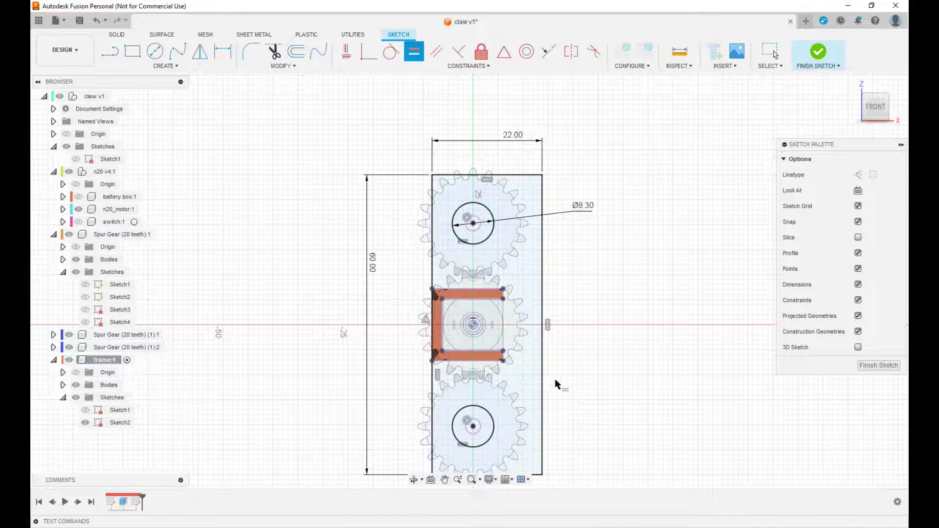
scroll(612, 337, "down", 1)
scroll(612, 323, "down", 1)
middle_click_drag(608, 325, 567, 279)
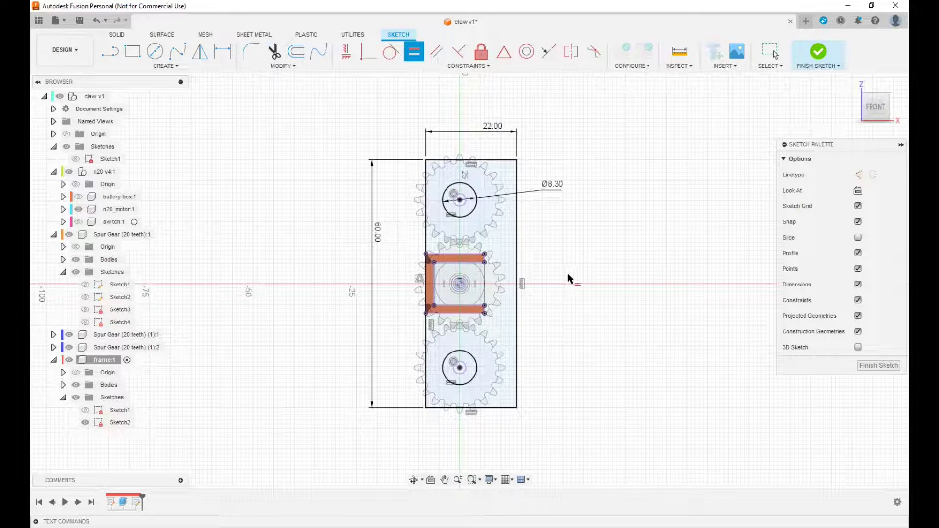
left_click(811, 67)
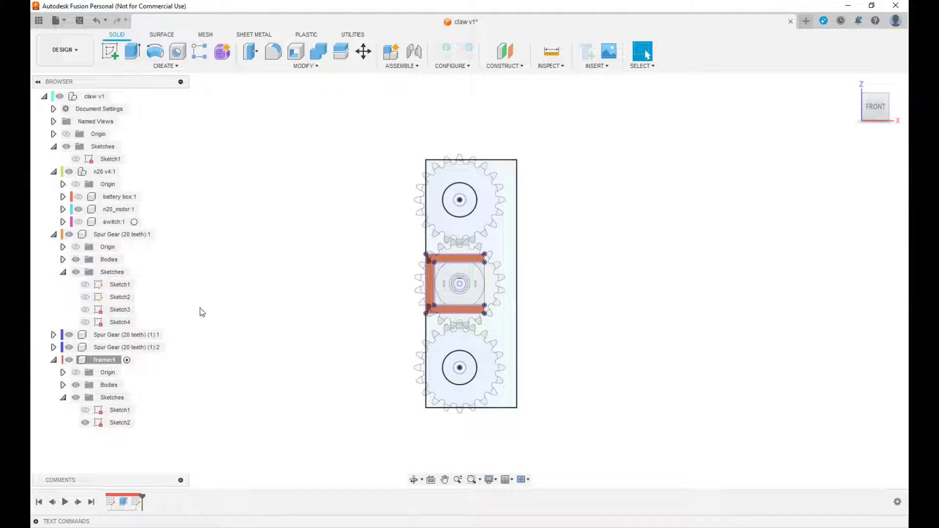
Hide the three spur gears and the n20 v4 component, leaving the frame shown
right_click(112, 360)
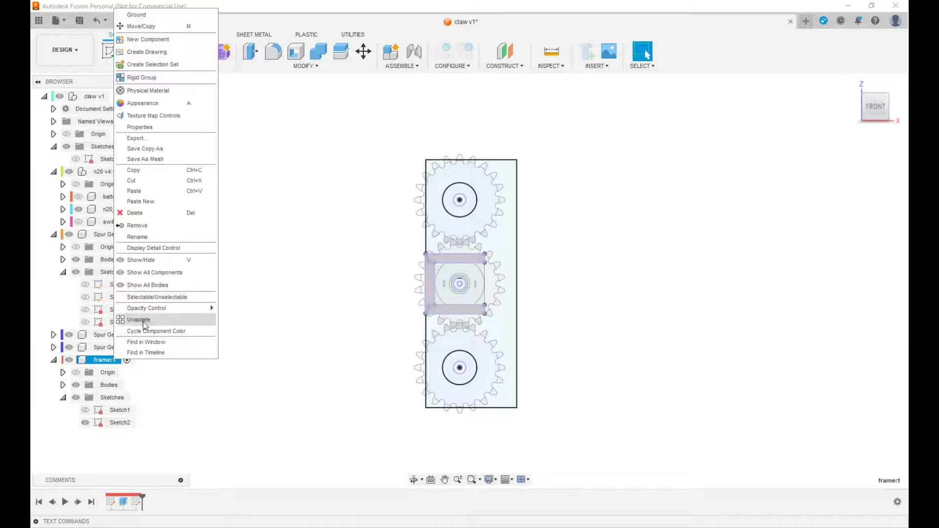
left_click(175, 391)
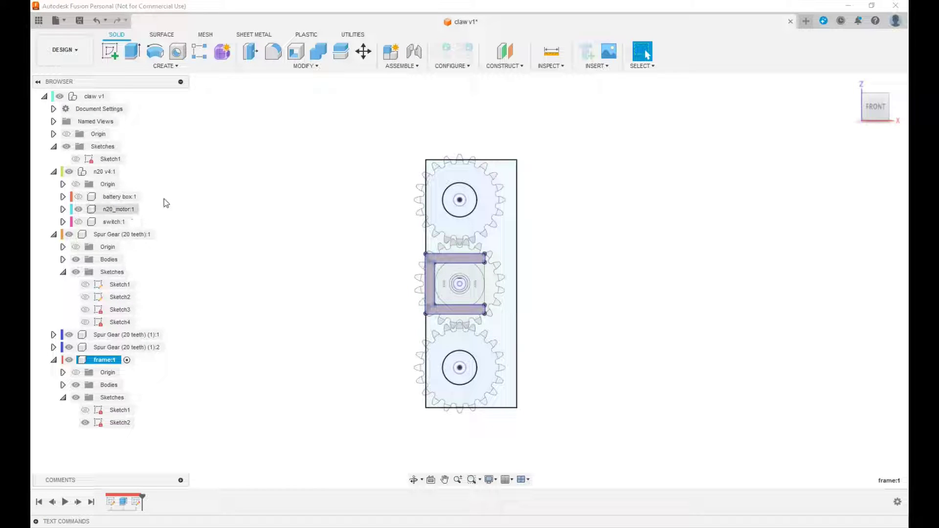
left_click(69, 234)
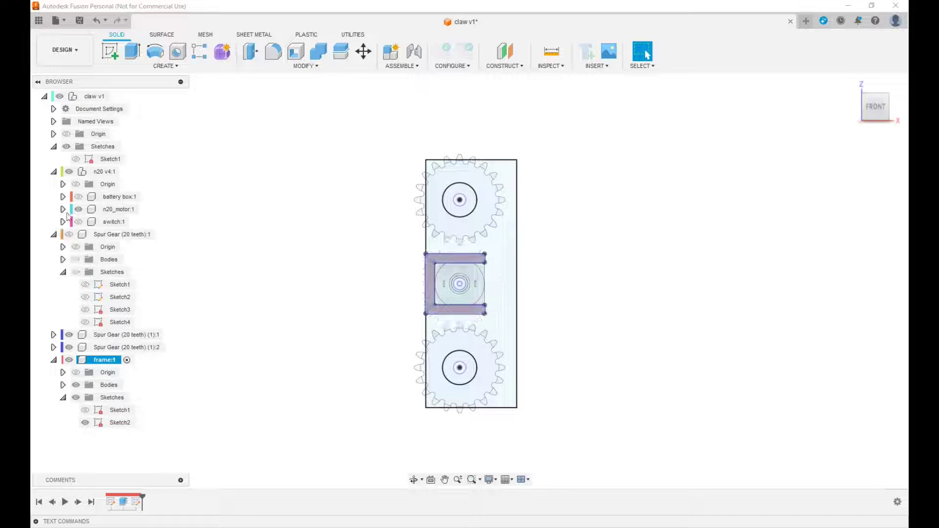
left_click(69, 335)
left_click(69, 347)
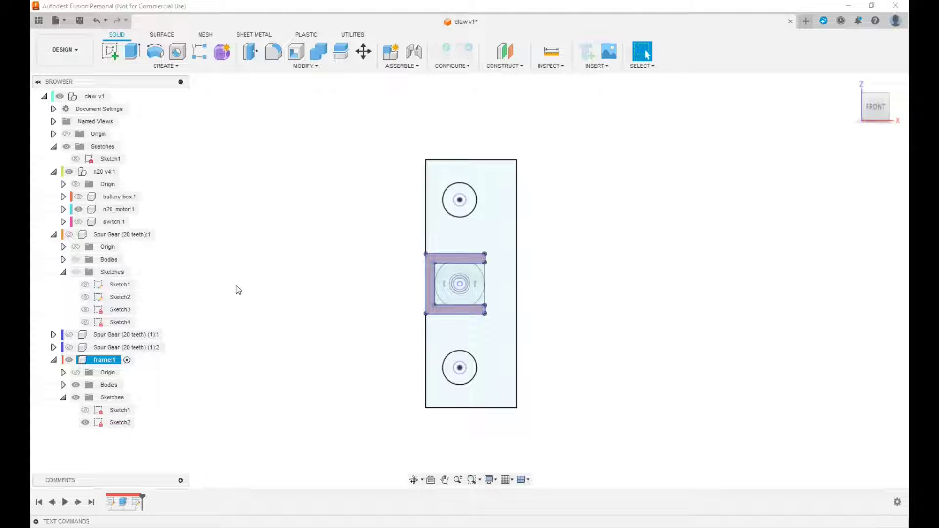
left_click(69, 173)
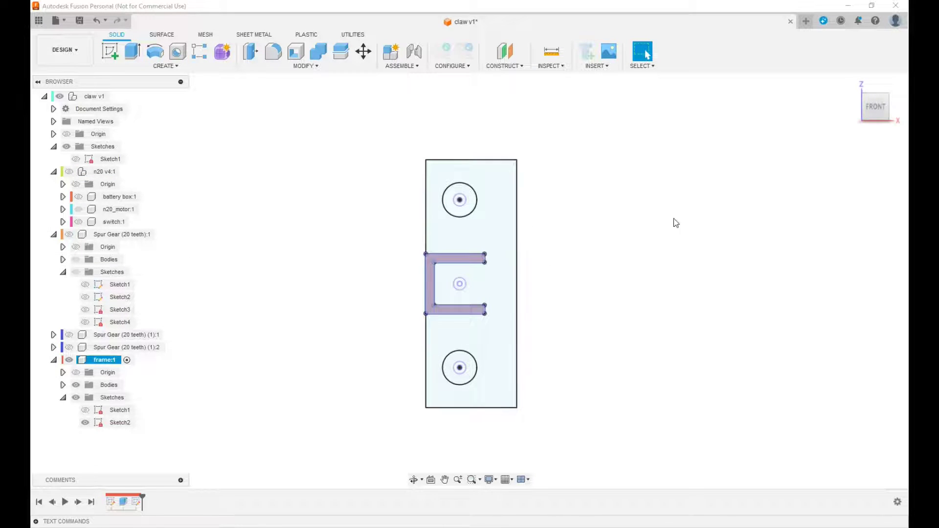
left_click_drag(873, 109, 856, 119)
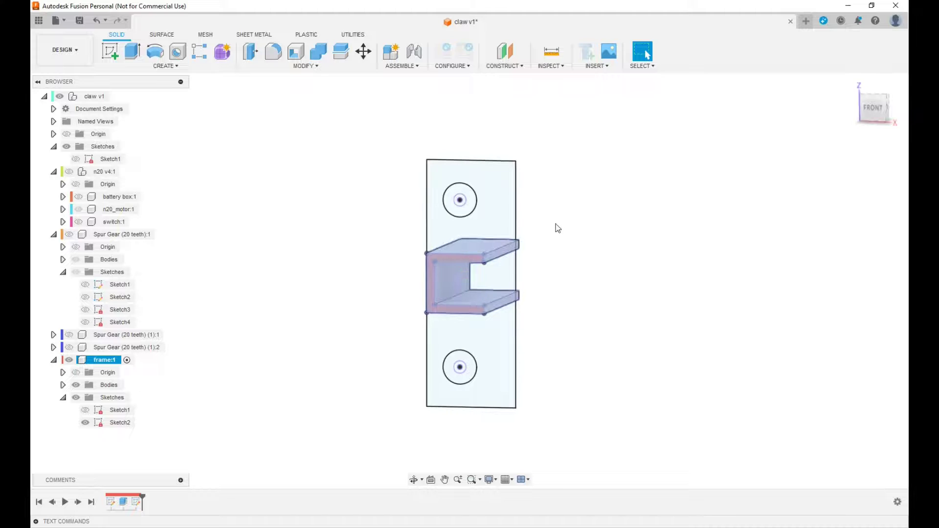
key("e")
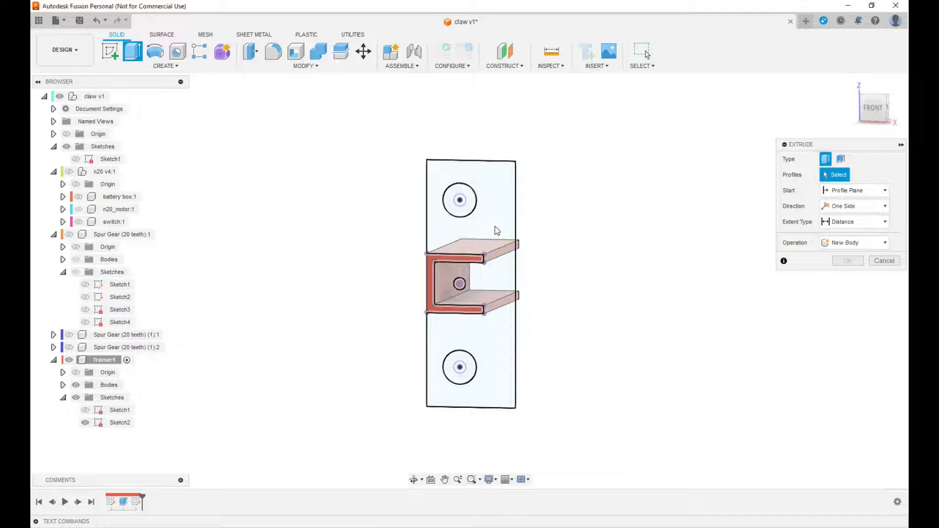
left_click(495, 225)
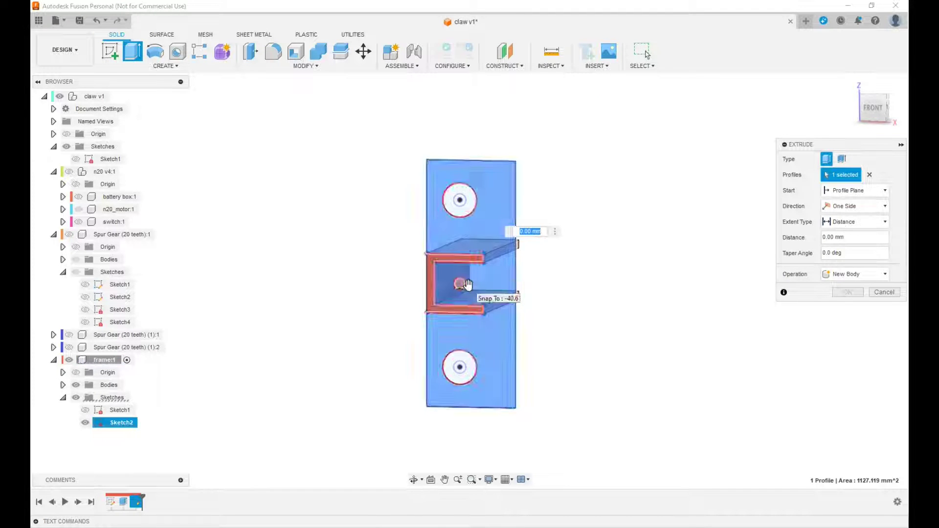
type("10")
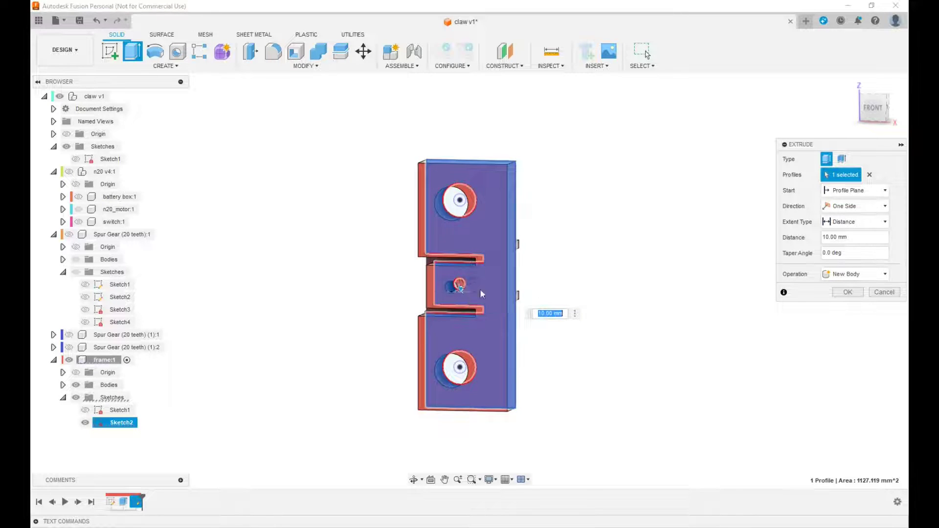
left_click(866, 175)
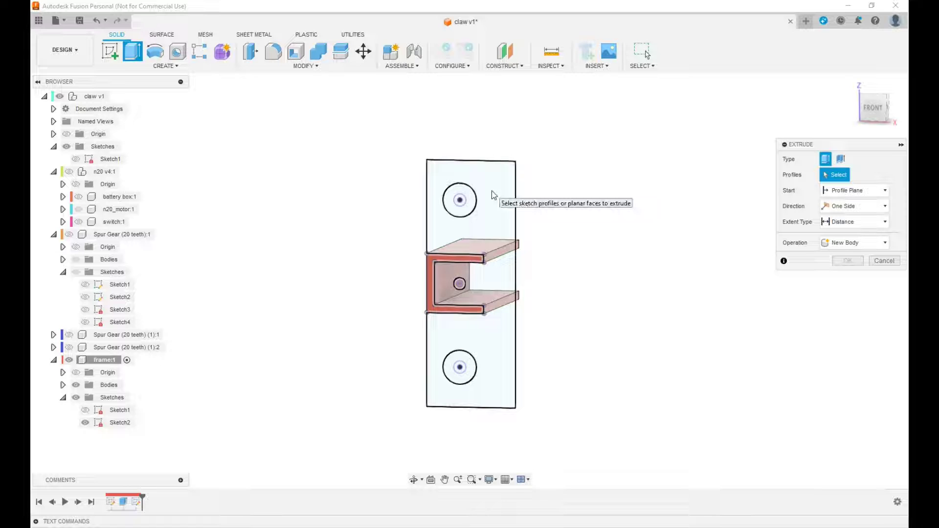
left_click(881, 260)
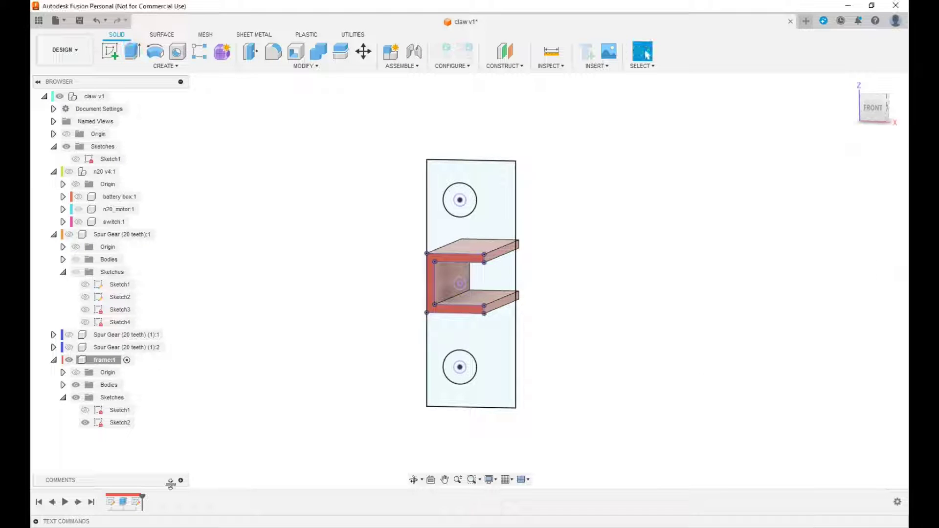
double_click(136, 502)
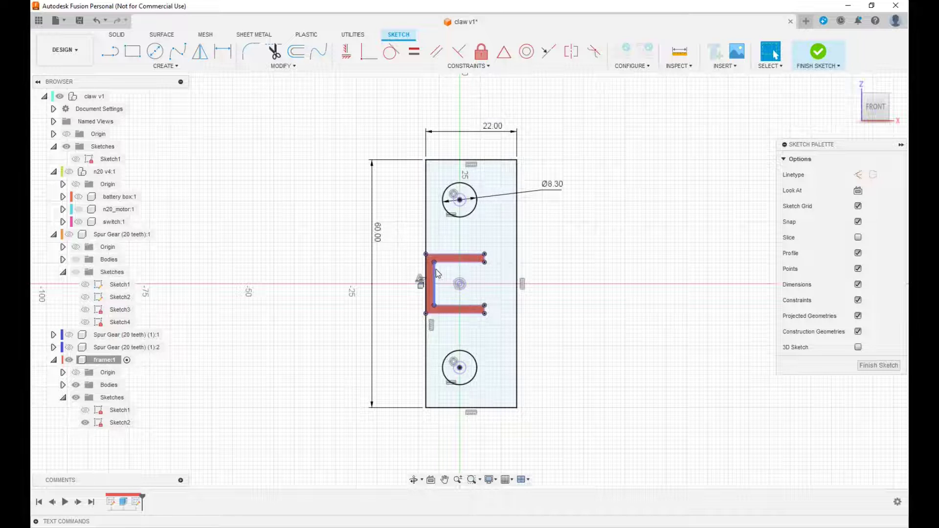
left_click(818, 51)
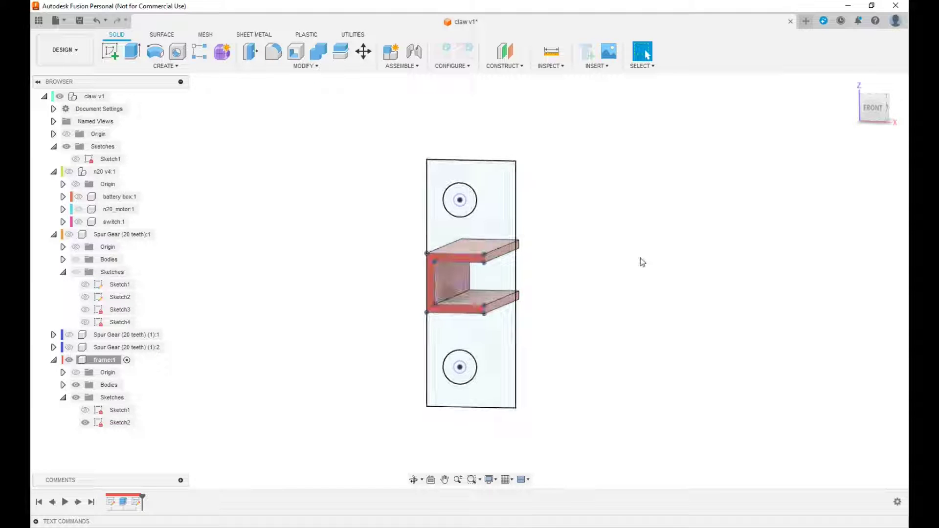
key("e")
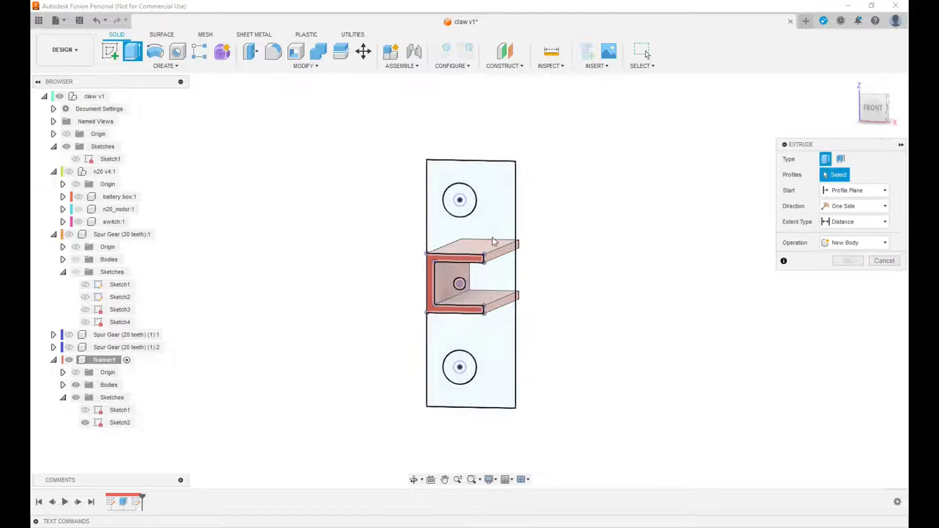
left_click(492, 232)
left_click(432, 268)
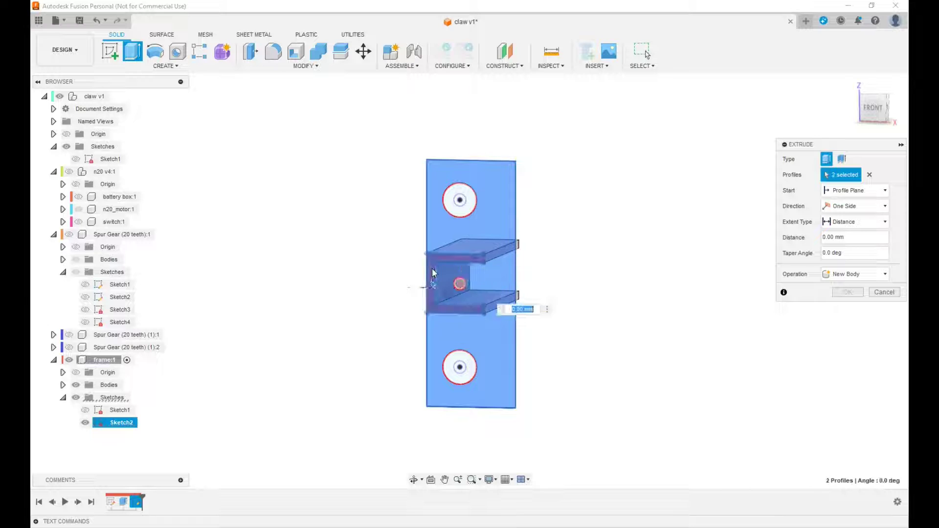
left_click(877, 107)
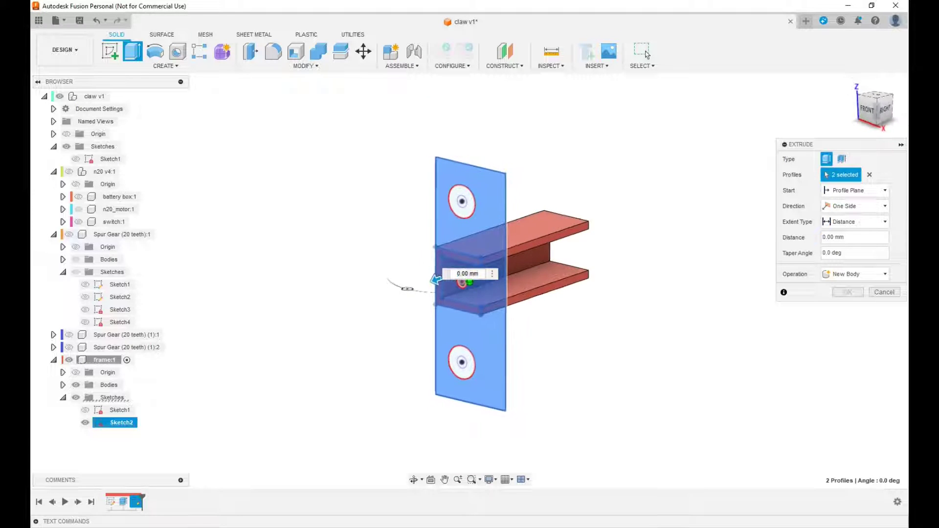
left_click_drag(434, 279, 430, 279)
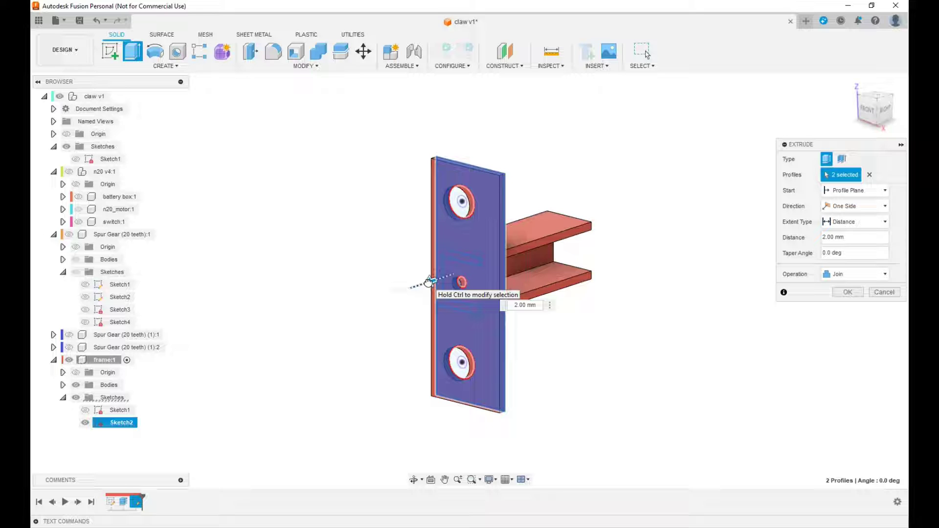
left_click(887, 293)
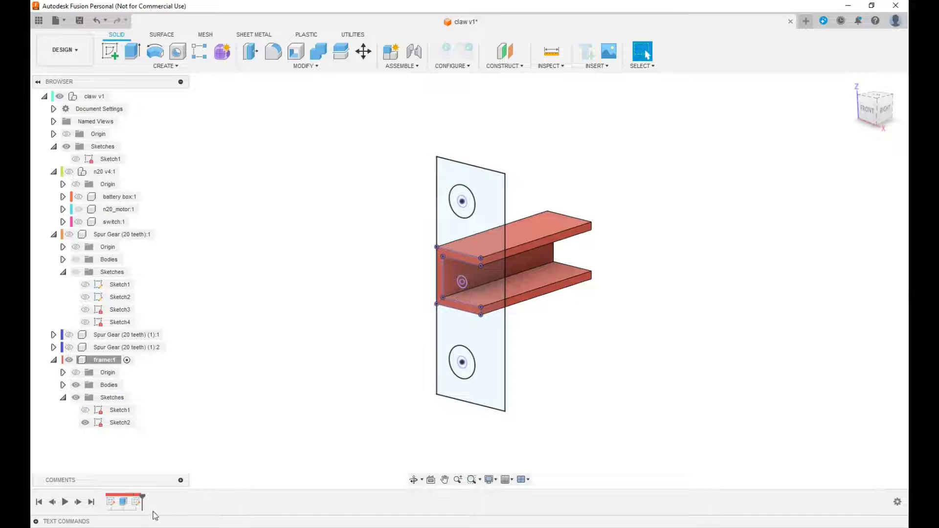
Reopen the frame's plate sketch and draw two horizontal lines from the upper arm's end corners to the plate's far vertical edge
double_click(138, 503)
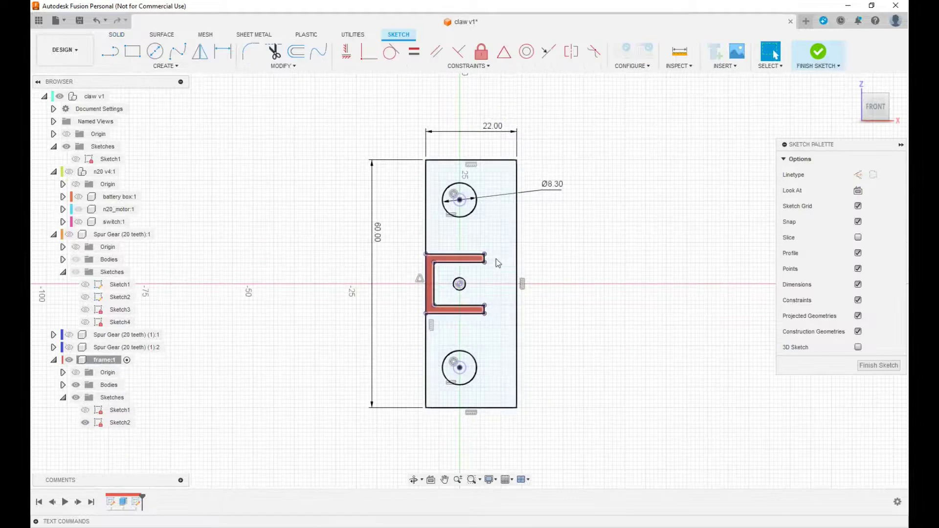
key("l")
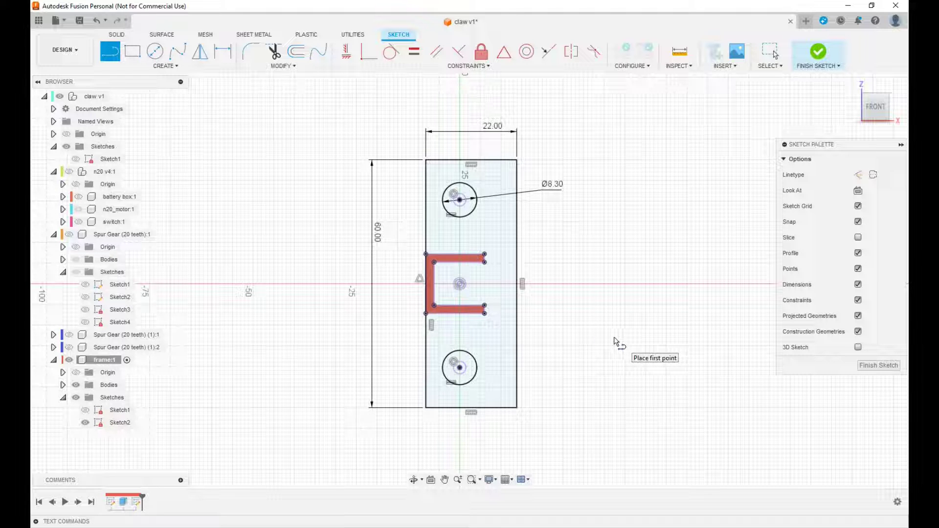
left_click(485, 261)
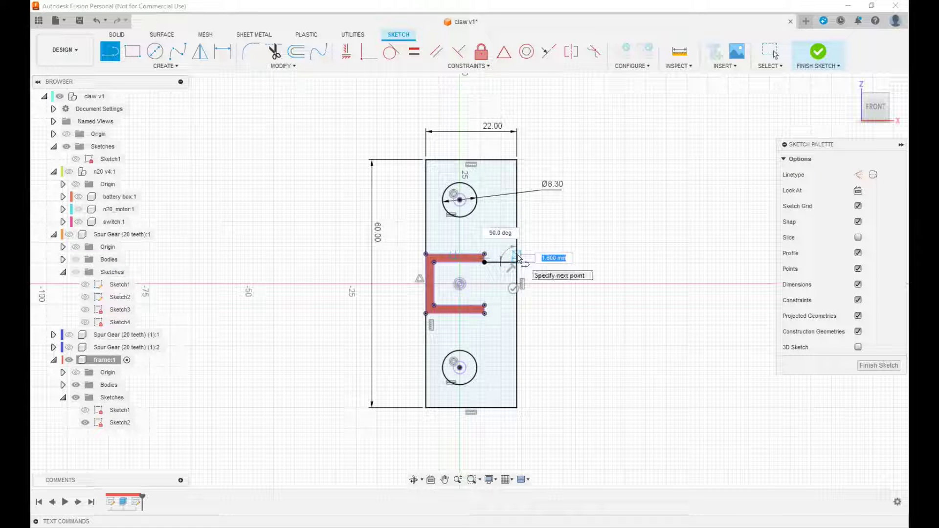
key("Escape")
key("l")
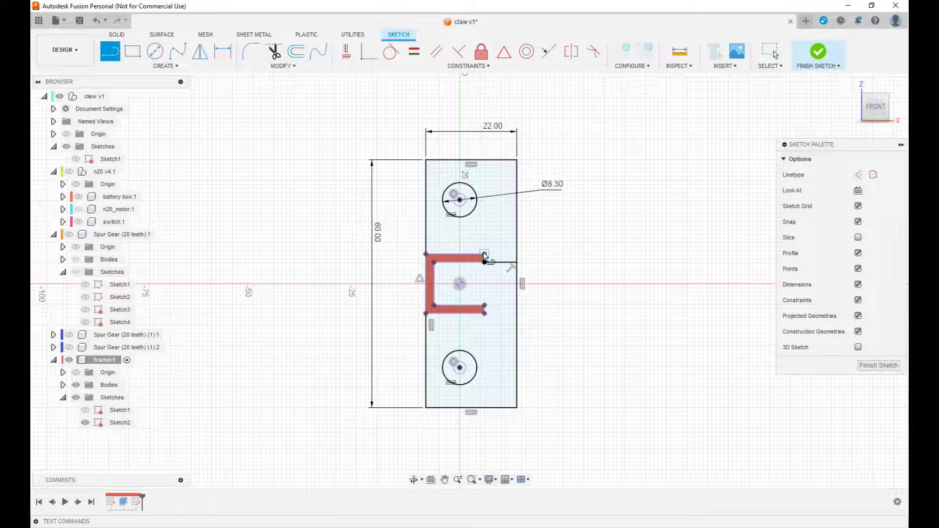
left_click(485, 254)
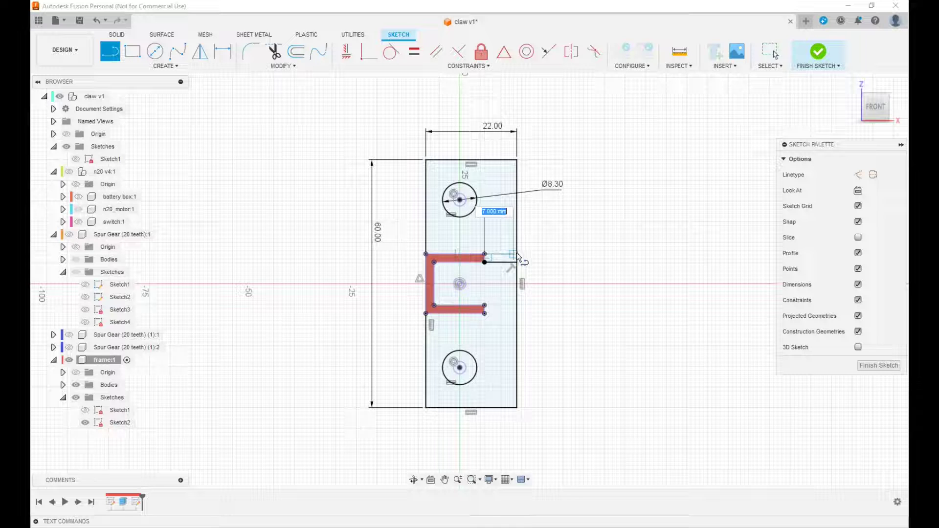
left_click(518, 255)
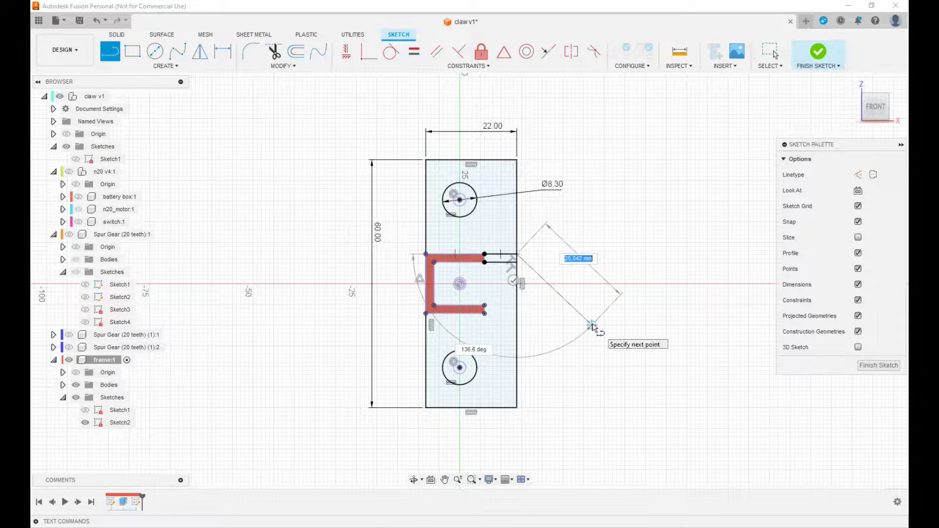
key("Escape")
Draw two horizontal lines from the lower arm's end corners to the plate's far vertical edge
scroll(506, 309, "up", 5)
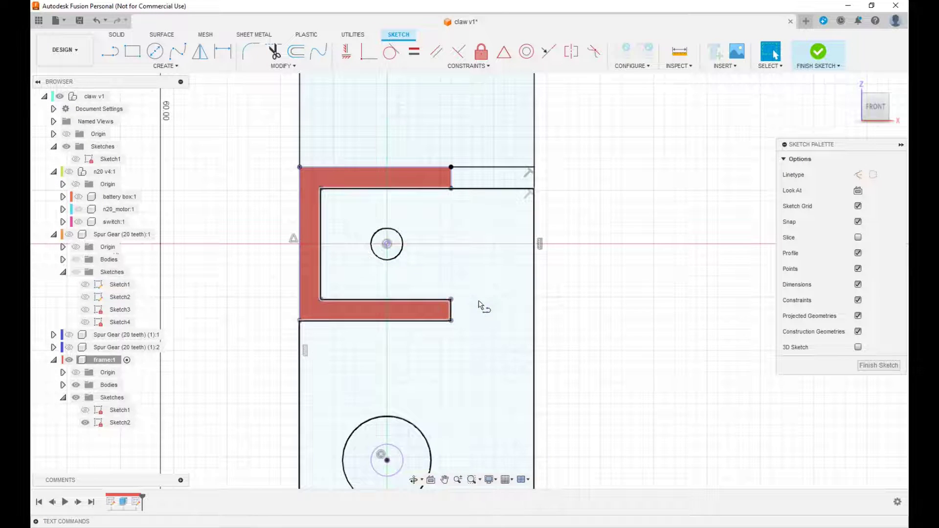
key("l")
left_click(451, 300)
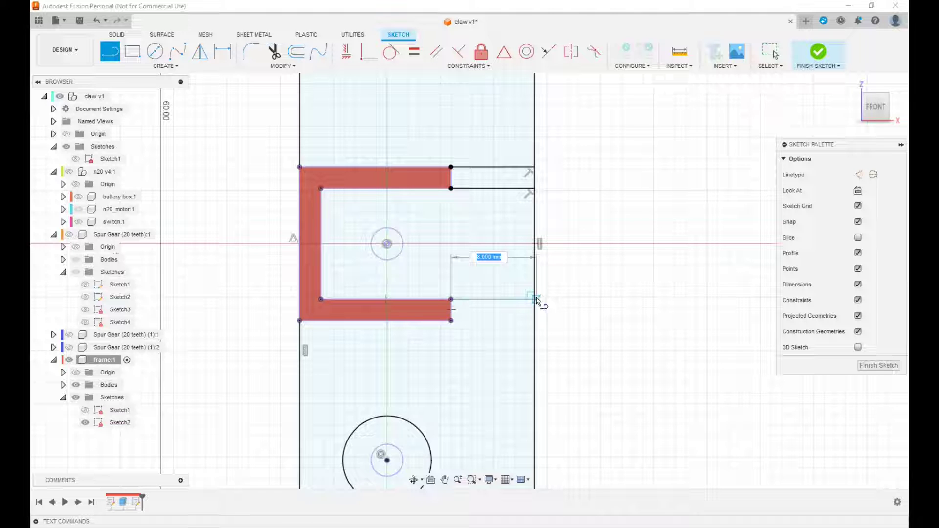
scroll(533, 305, "up", 2)
left_click(534, 299)
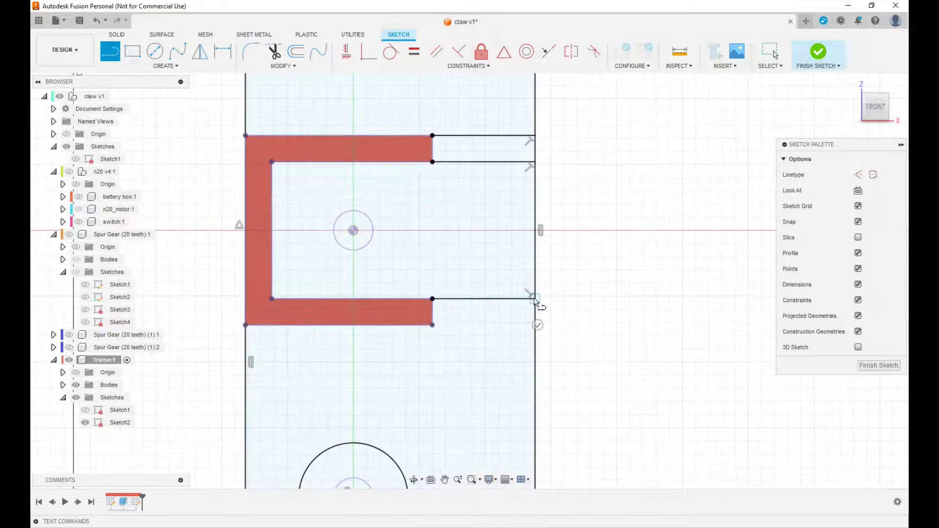
left_click(459, 336)
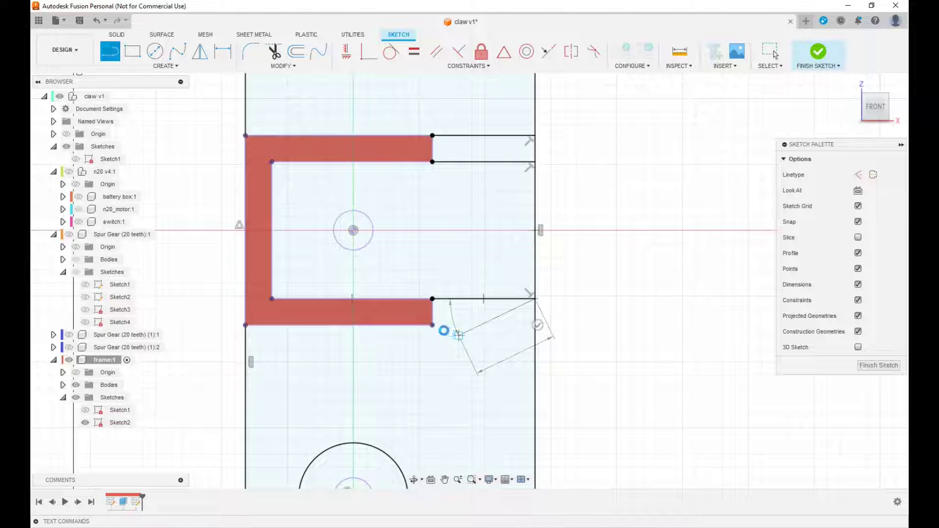
key("ctrl+z")
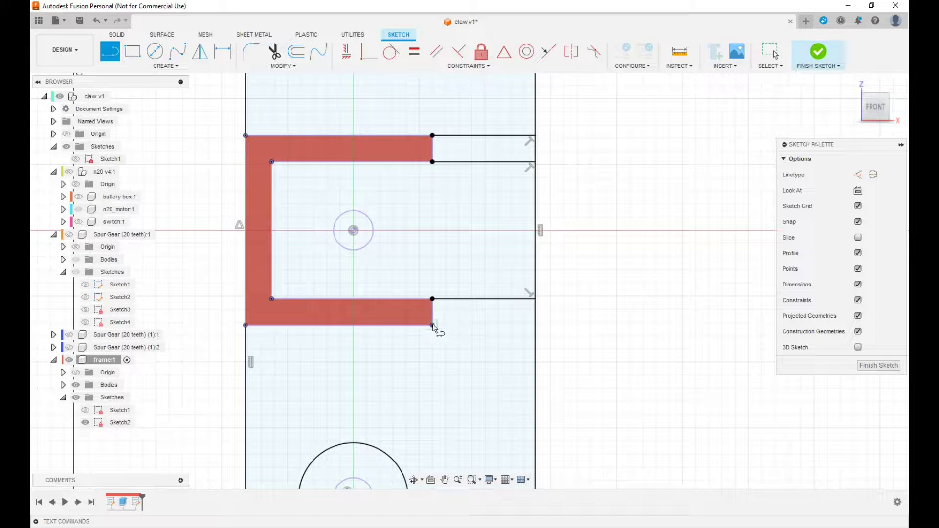
left_click(537, 325)
left_click_drag(537, 325, 580, 309)
scroll(580, 309, "down", 3)
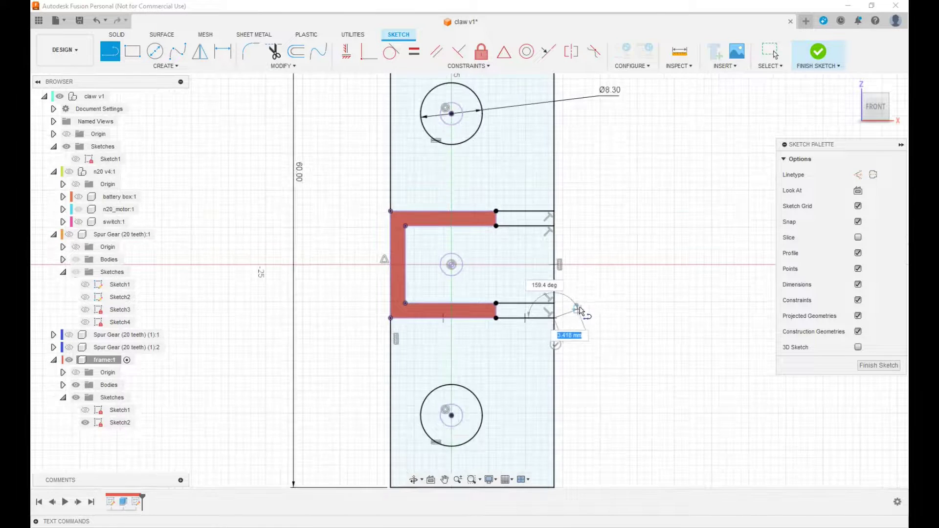
Finish the sketch and extrude the plate's upper and lower regions and the C-shaped profile 2 mm, joined to the frame
left_click(802, 68)
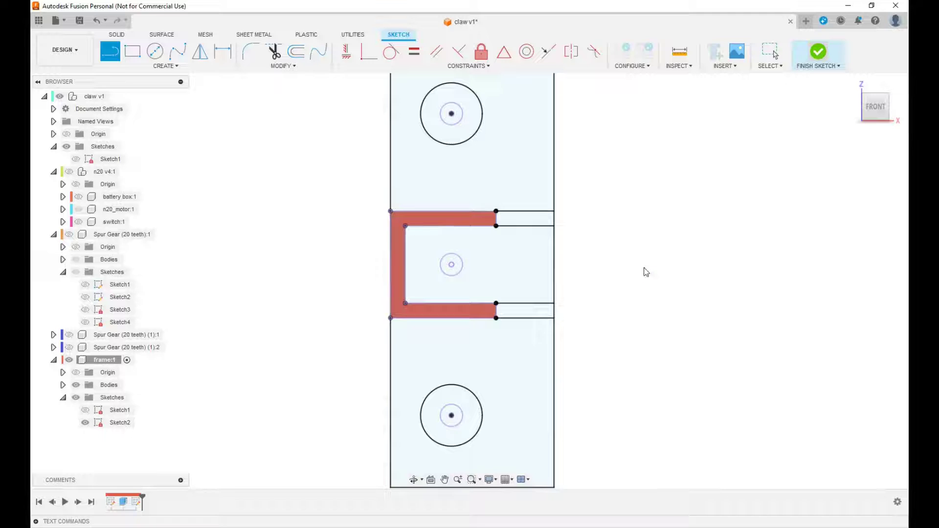
key("e")
left_click(512, 193)
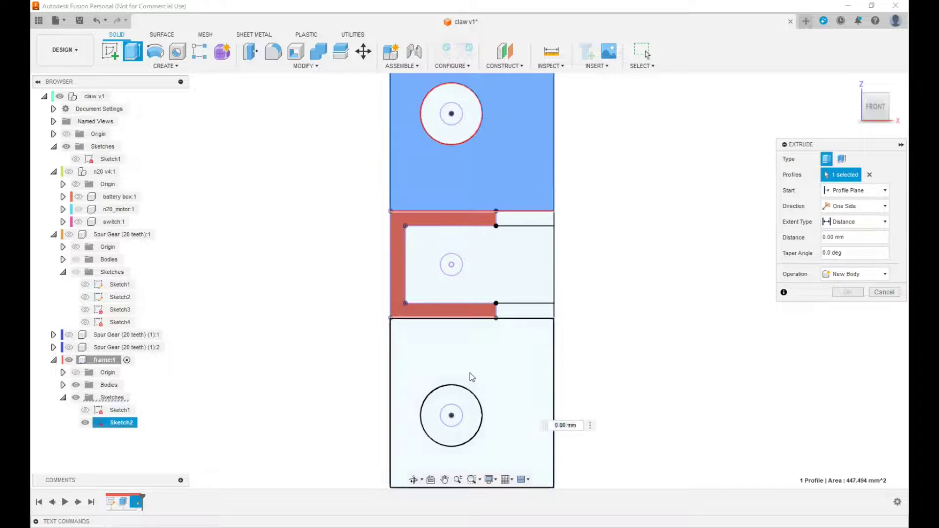
left_click(486, 388)
left_click(406, 310)
middle_click_drag(470, 289, 459, 284, "shift")
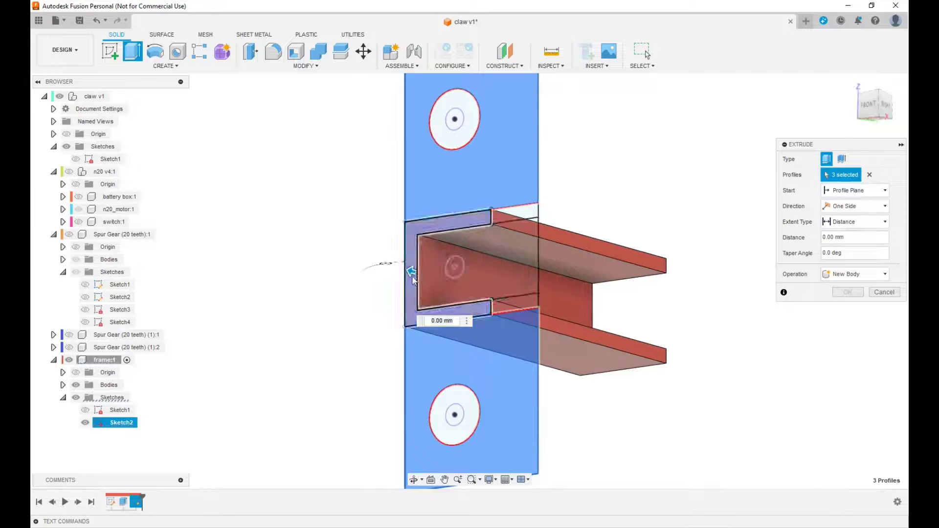
left_click_drag(412, 272, 401, 272)
left_click(848, 292)
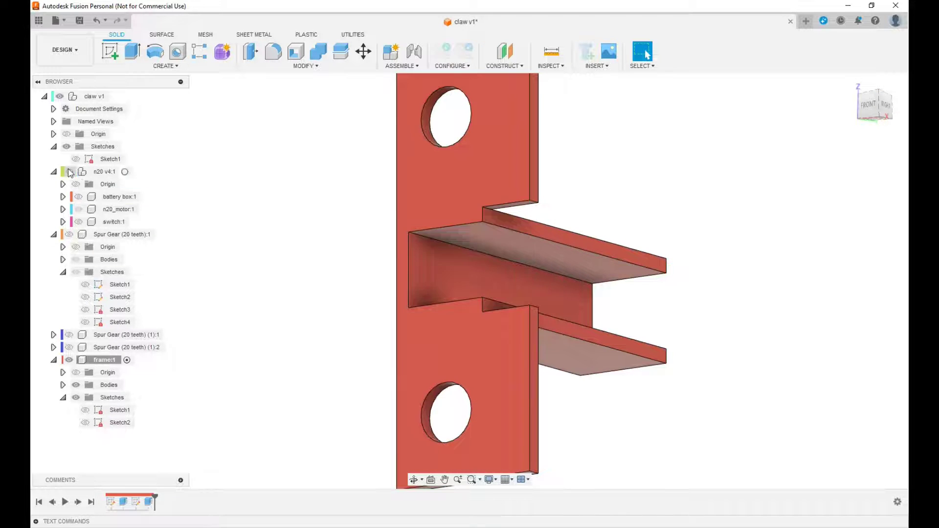
Check the n20 motor's position in the plate opening, and reopen the plate sketch with the n20 v4 component hidden
left_click(79, 209)
mouse_move(468, 277)
middle_mouse_down("shift")
mouse_move(528, 296)
mouse_move(436, 237)
middle_mouse_up("shift")
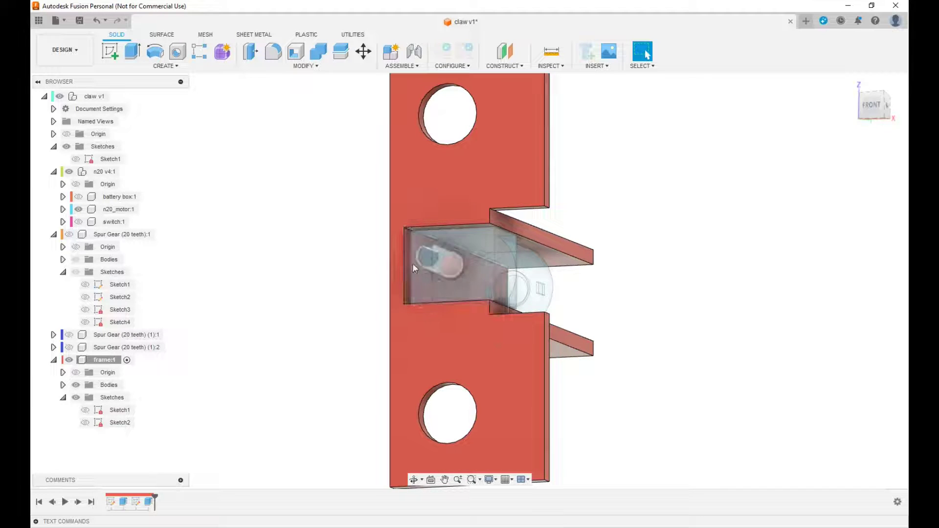
double_click(135, 502)
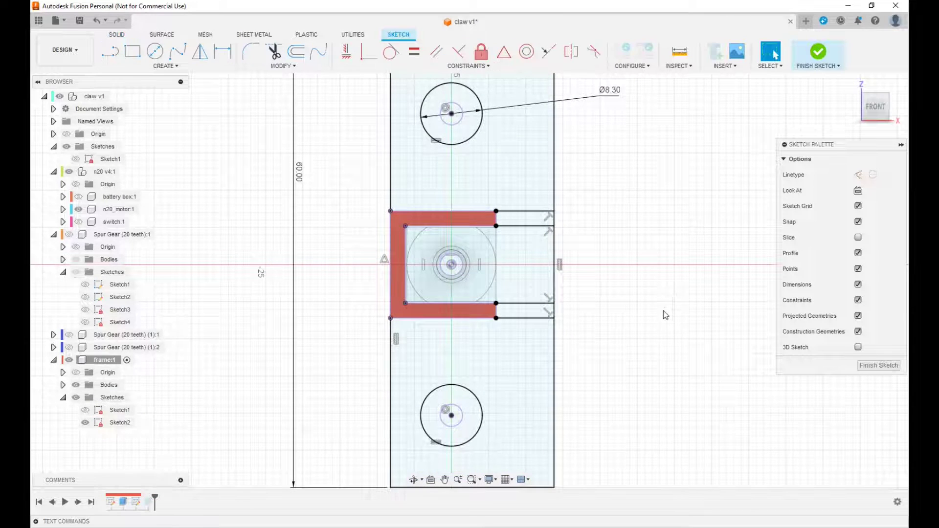
right_click(105, 361)
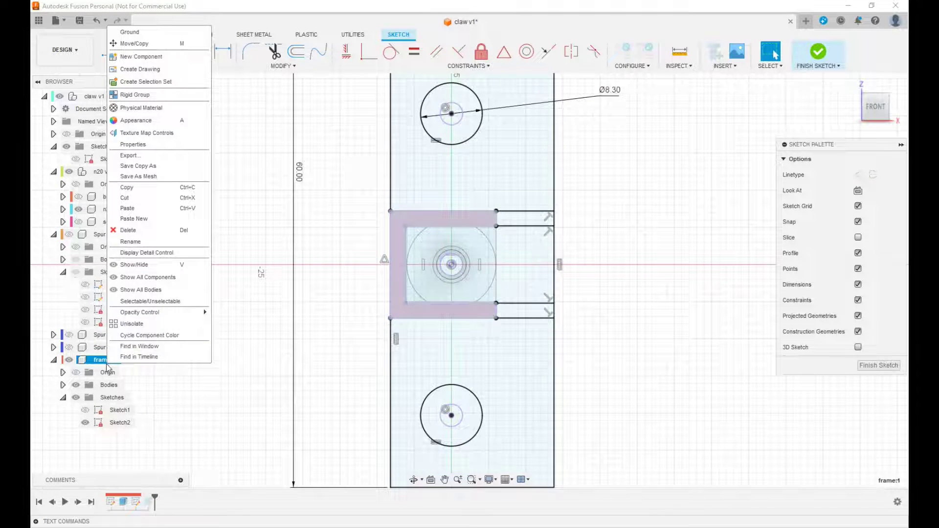
left_click(238, 328)
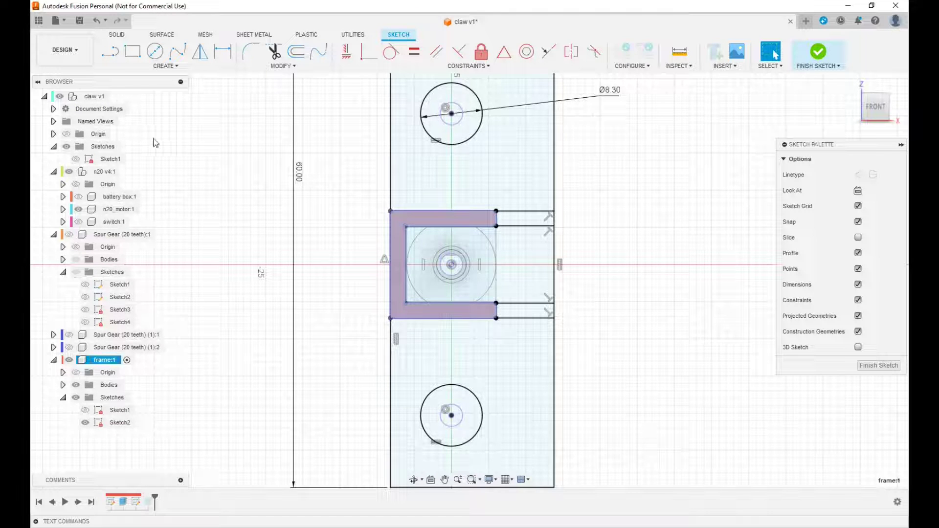
left_click(69, 172)
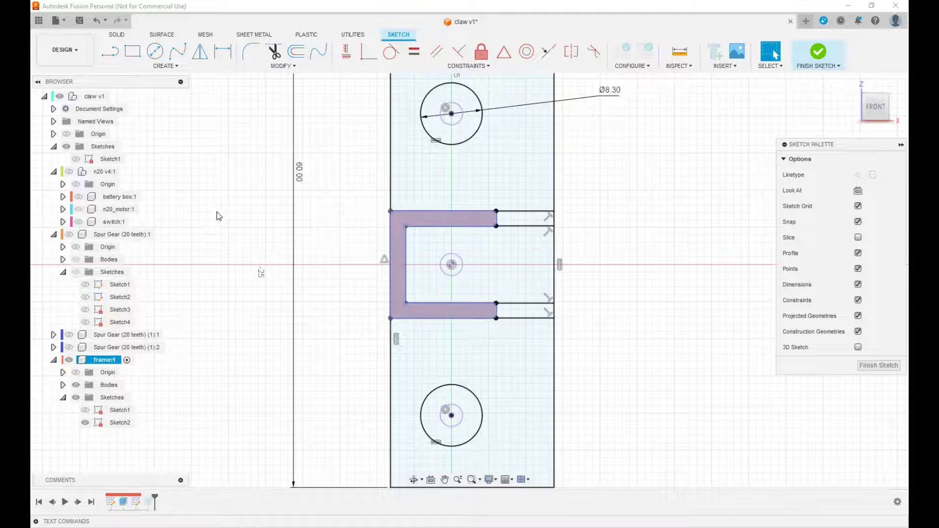
Draw a circle about 8.4 mm in diameter centred on the motor shaft inside the C-shaped profile
scroll(567, 270, "up", 3)
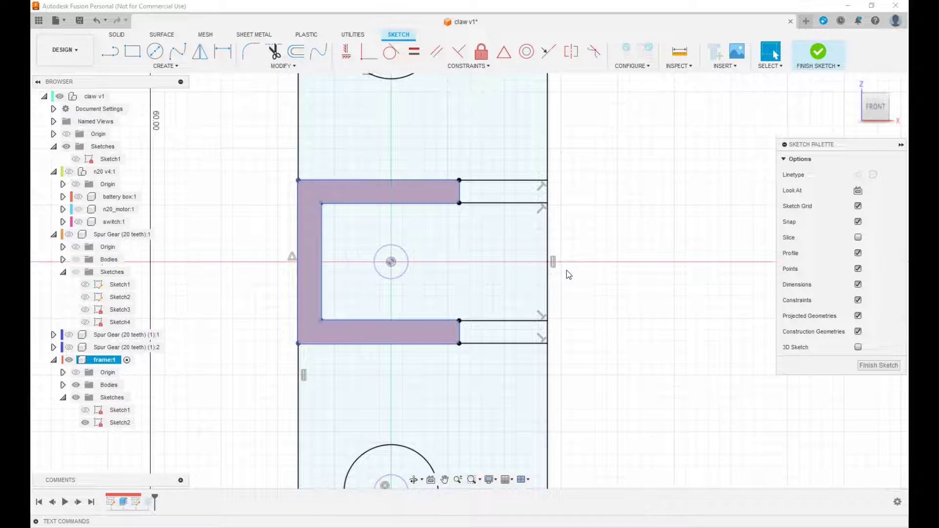
key("c")
left_click(391, 262)
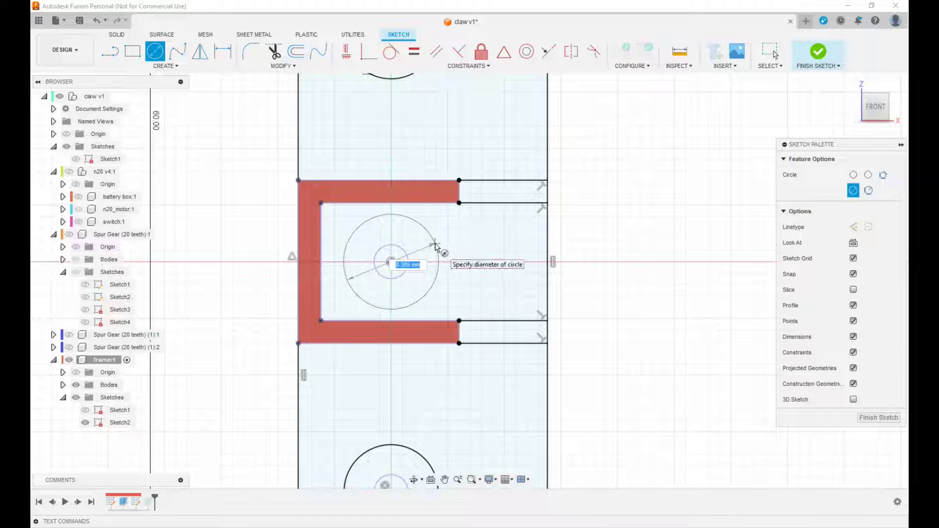
left_click(437, 247)
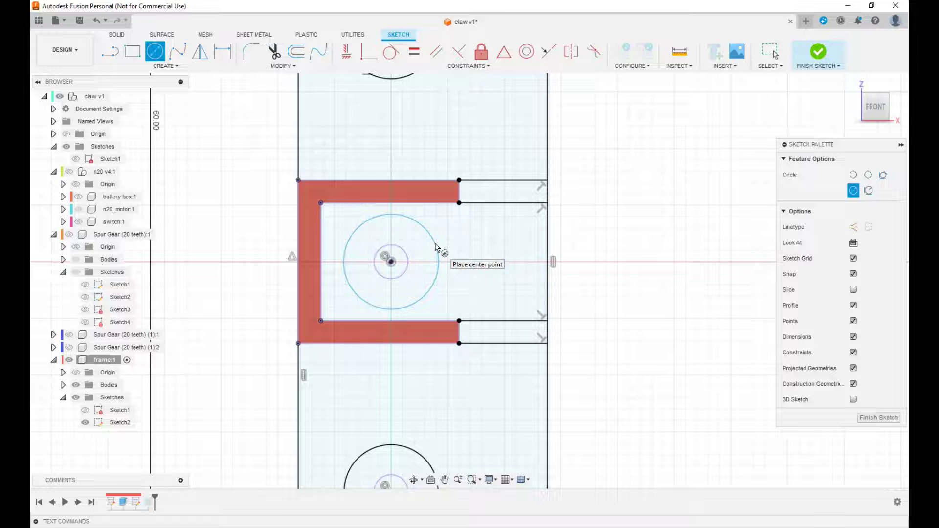
key("Escape")
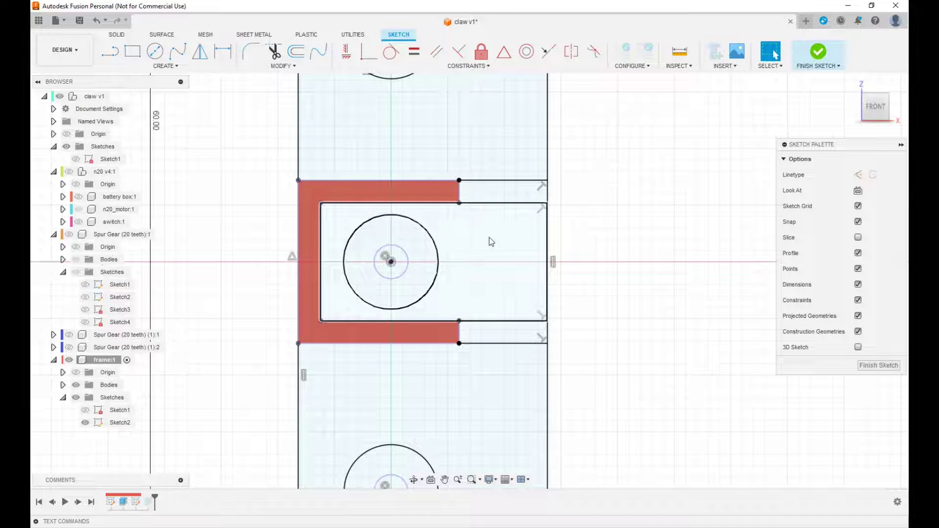
Draw two horizontal lines from the upper and lower parts of the shaft circle to the plate's far vertical edge
key("l")
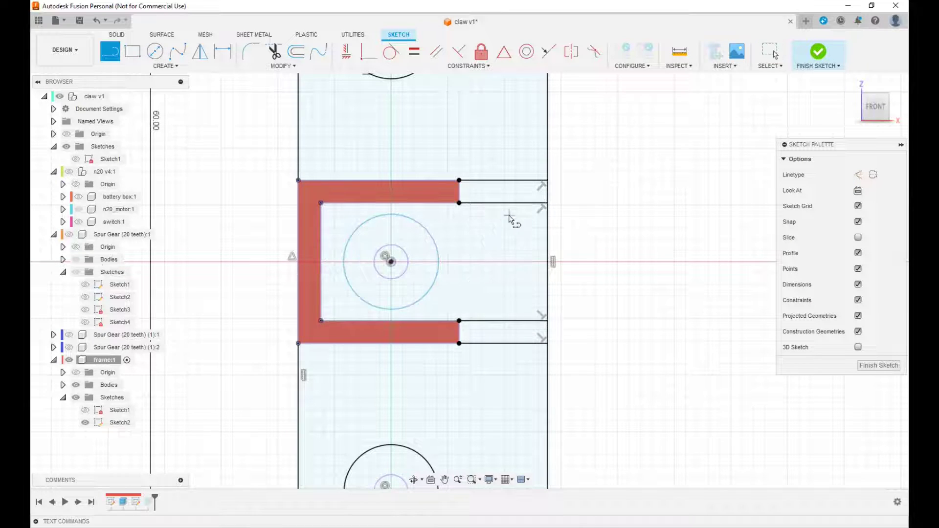
left_click(417, 224)
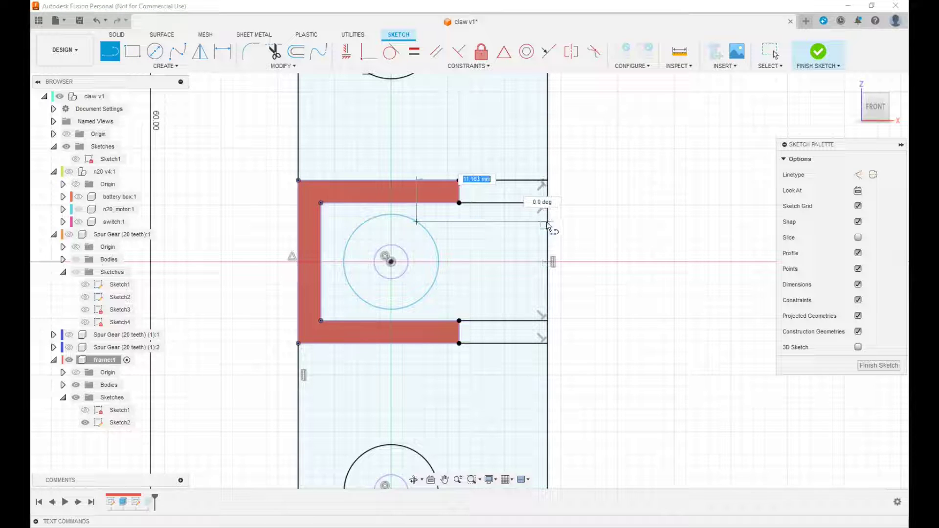
double_click(547, 223)
left_click(417, 302)
double_click(547, 302)
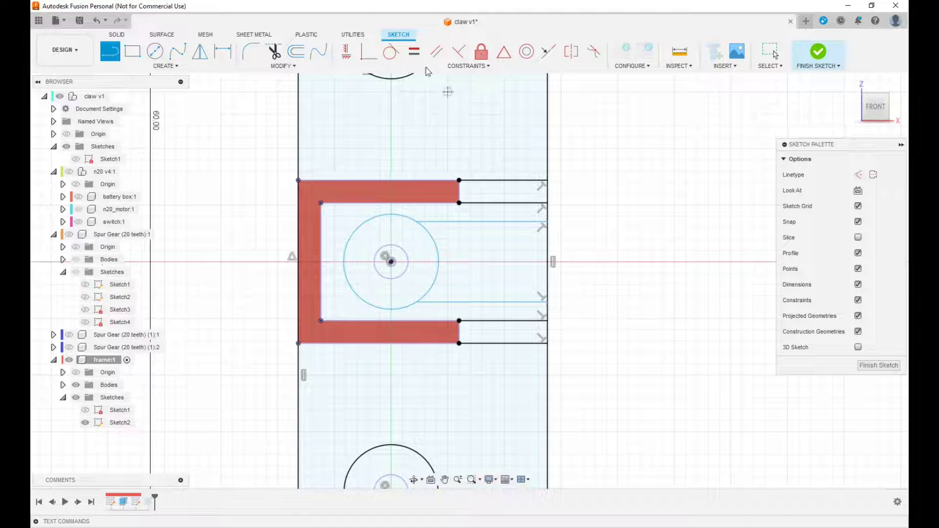
Make both horizontal slot lines tangent to the motor shaft circle
left_click(391, 52)
left_click(468, 302)
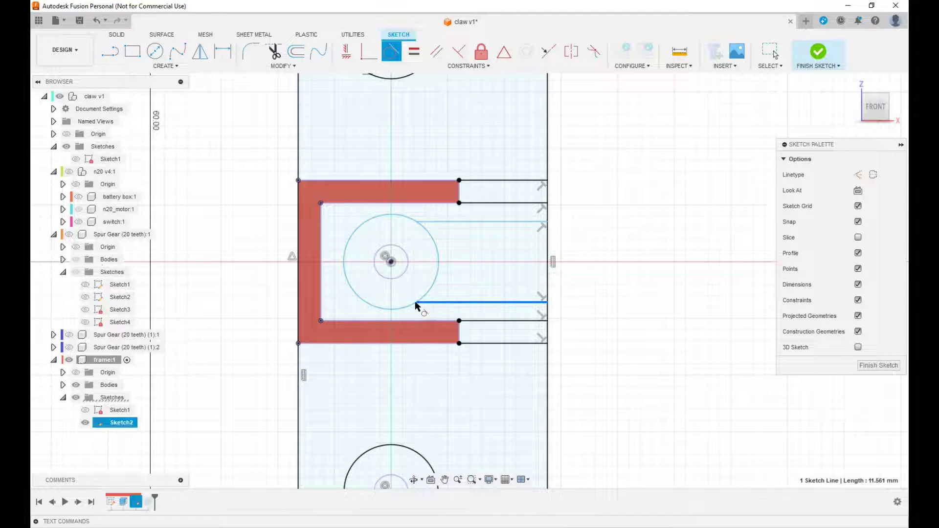
left_click(412, 301)
left_click(446, 223)
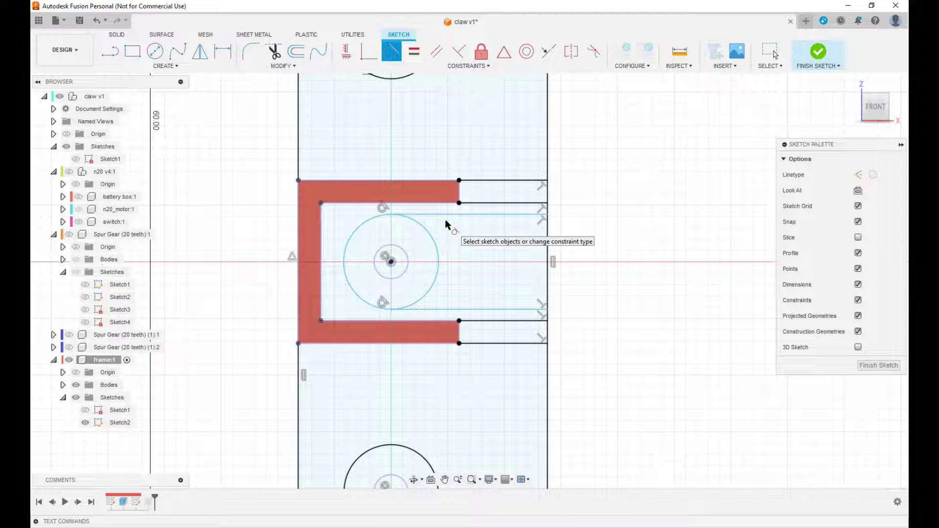
Set the motor shaft circle's diameter to 8 mm and finish the sketch
key("d")
left_click(436, 239)
left_click(602, 238)
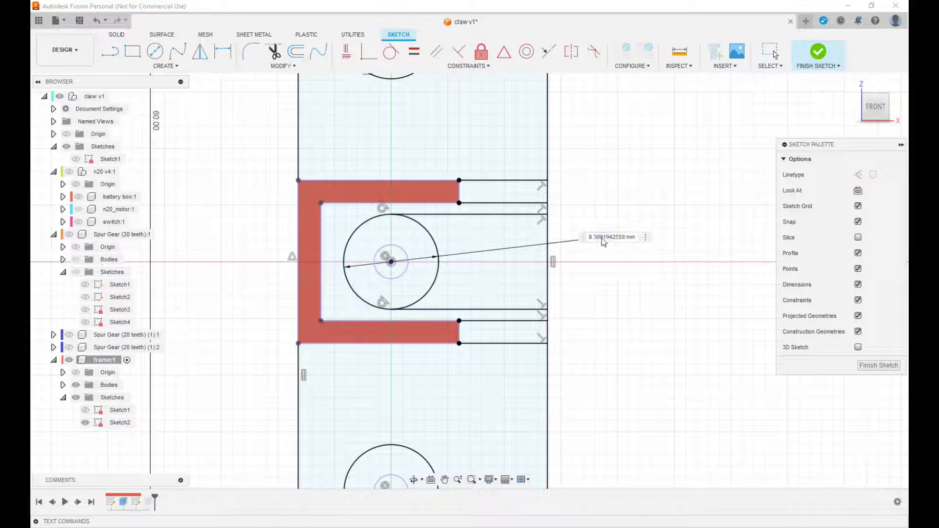
key("Return")
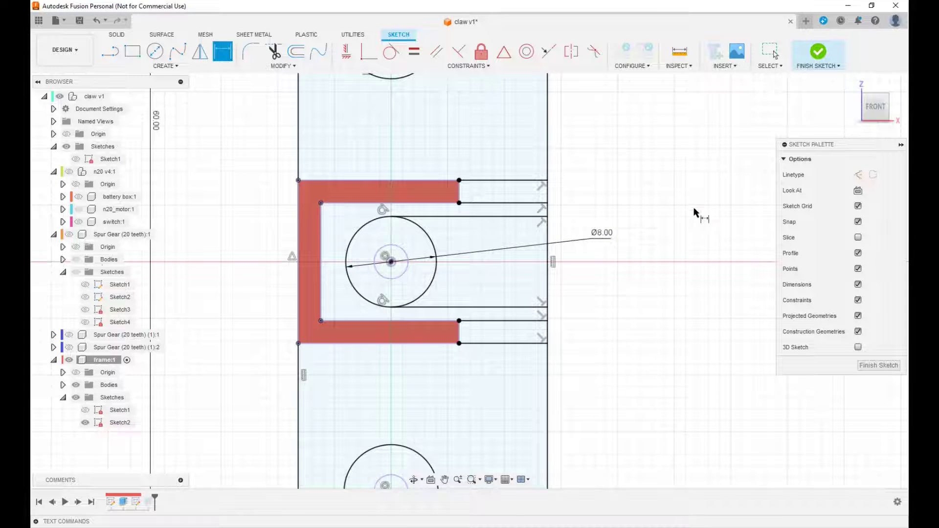
left_click(818, 52)
Edit the 2 mm plate extrusion to include the region around the slot and the two arm extension strips, leaving the slot open
double_click(149, 503)
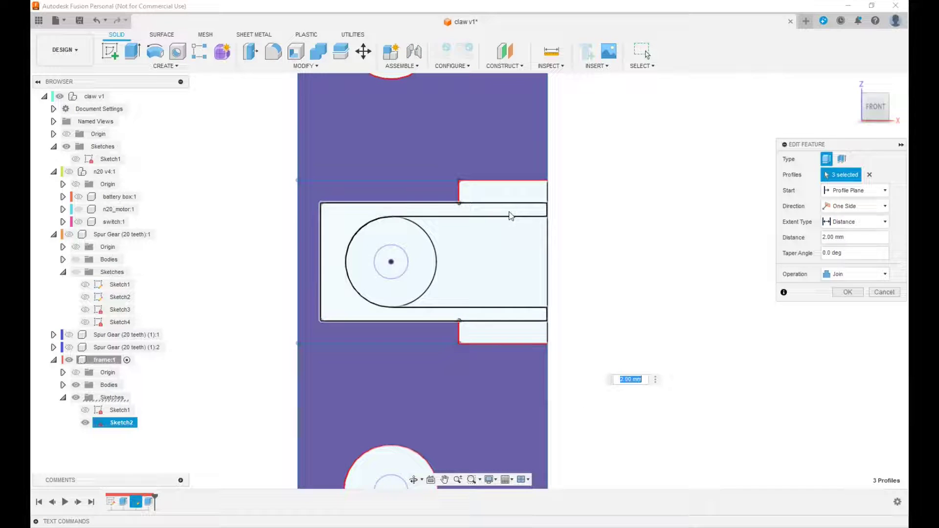
left_click(510, 209)
left_click(514, 194)
left_click(514, 337)
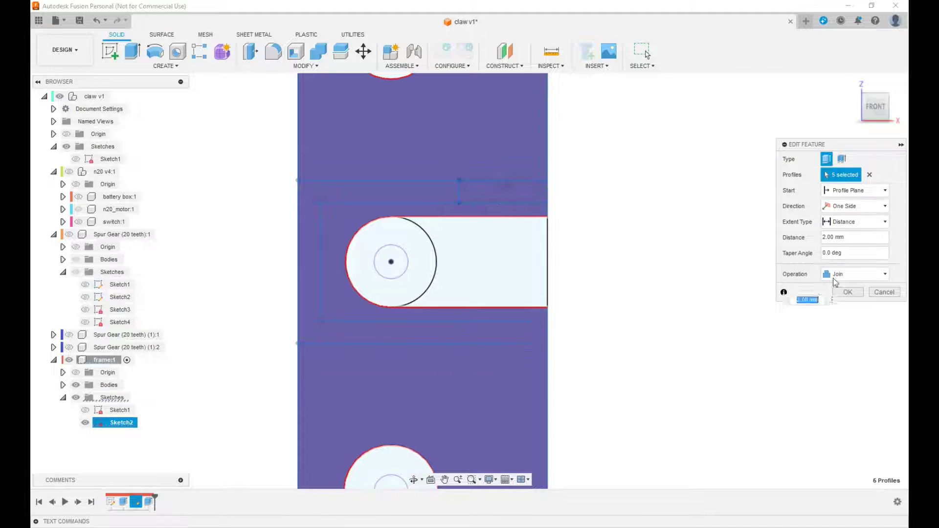
key("Return")
scroll(602, 300, "down", 3)
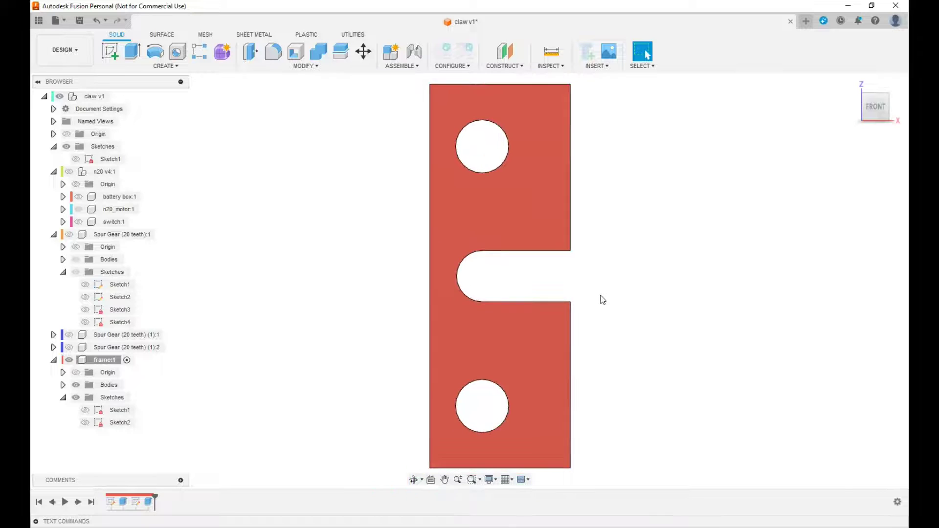
Unisolate the frame component and activate the top-level claw v1 assembly
right_click(94, 362)
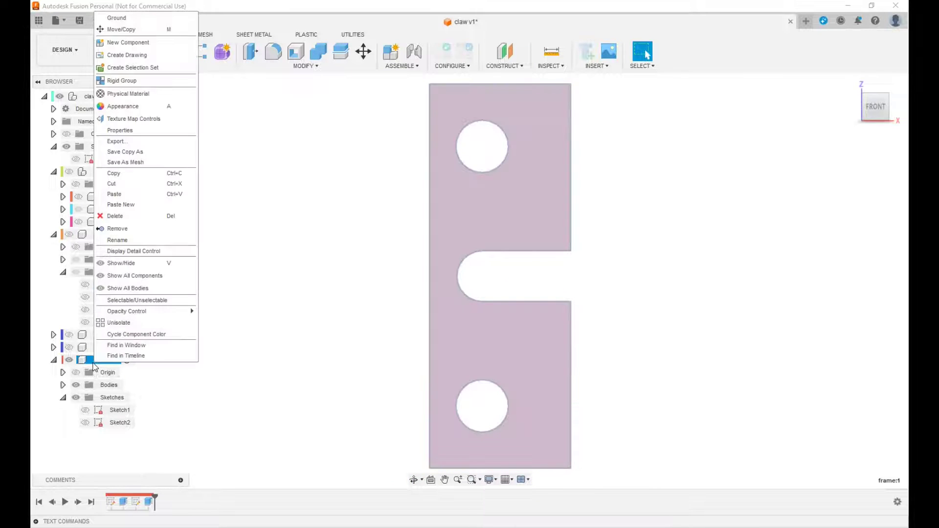
left_click(128, 321)
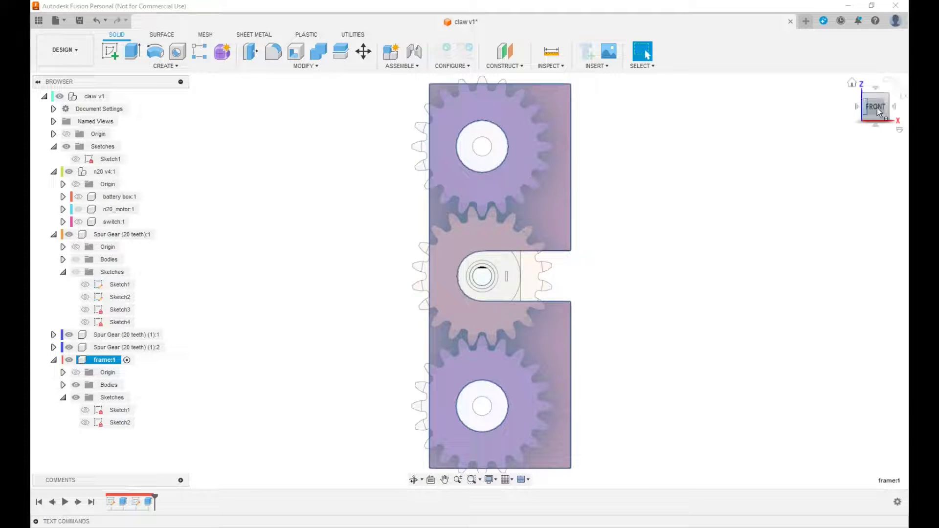
left_click_drag(877, 107, 852, 105)
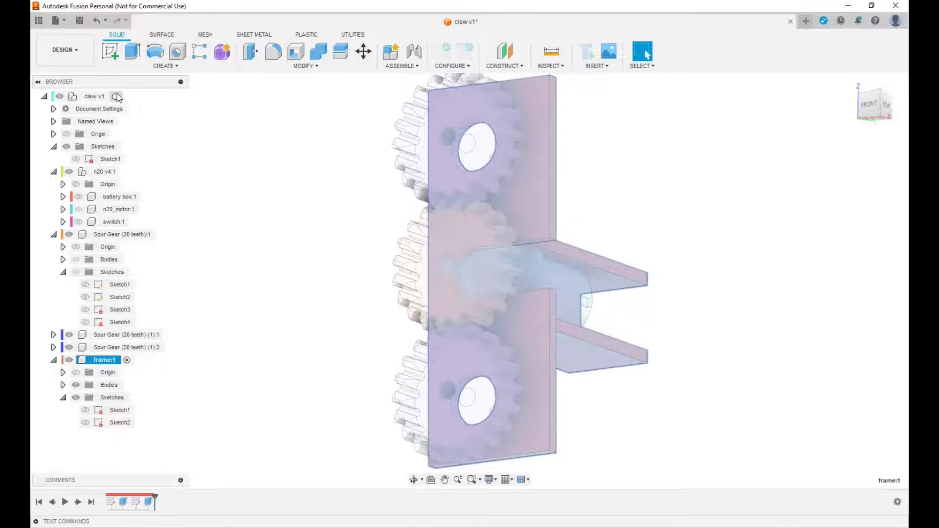
left_click(116, 96)
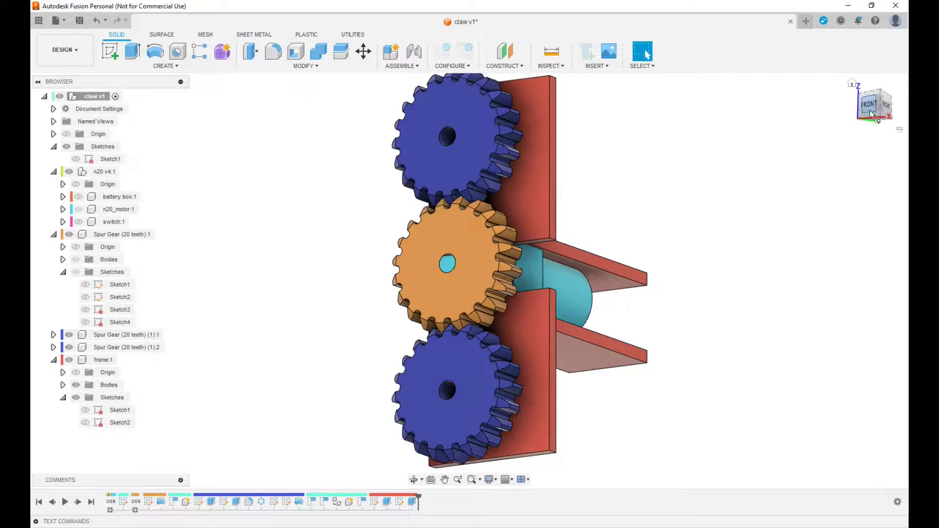
Examine from the side how the gears, motor and frame plate fit together, including the gap between gears and plate
left_click(885, 105)
middle_click_drag(441, 198, 454, 198, "shift")
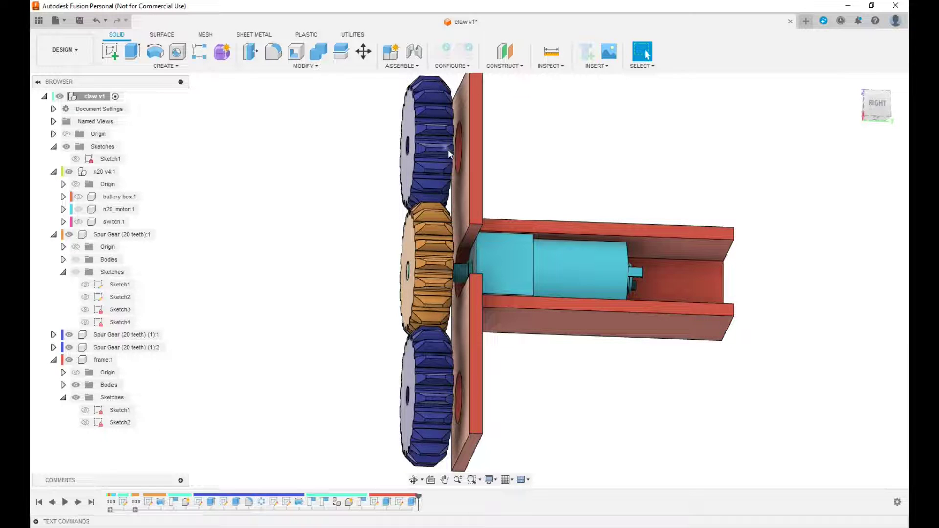
left_click_drag(876, 104, 857, 106)
middle_click_drag(470, 281, 509, 284, "shift")
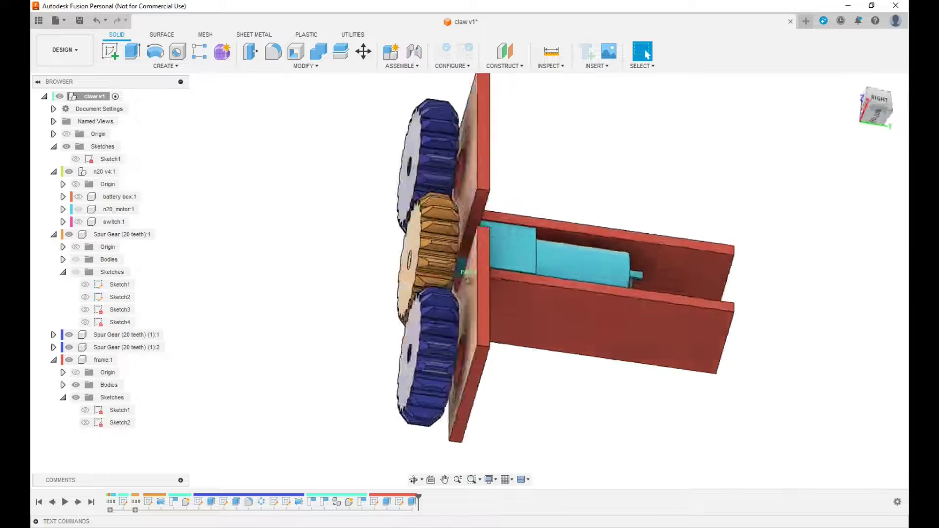
mouse_move(469, 281)
middle_mouse_down("shift")
mouse_move(487, 283)
mouse_move(471, 280)
middle_mouse_up("shift")
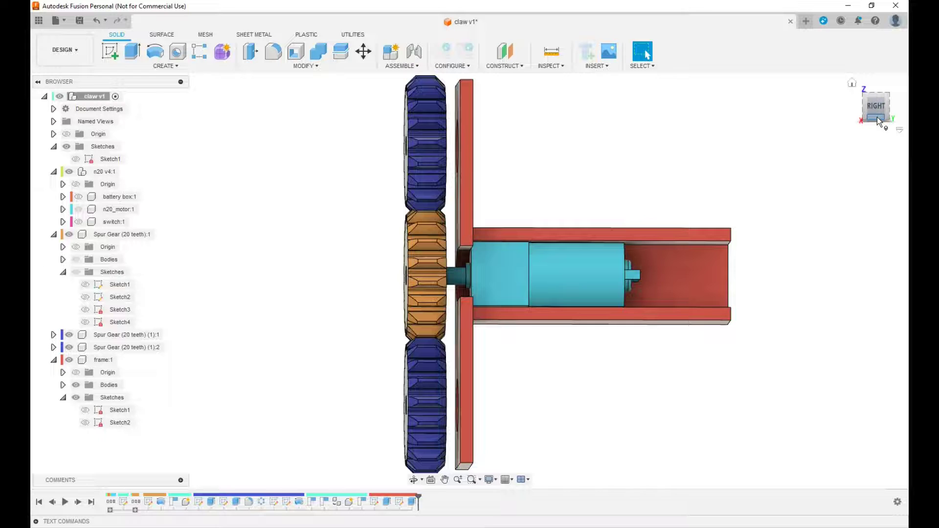
left_click_drag(876, 119, 868, 120)
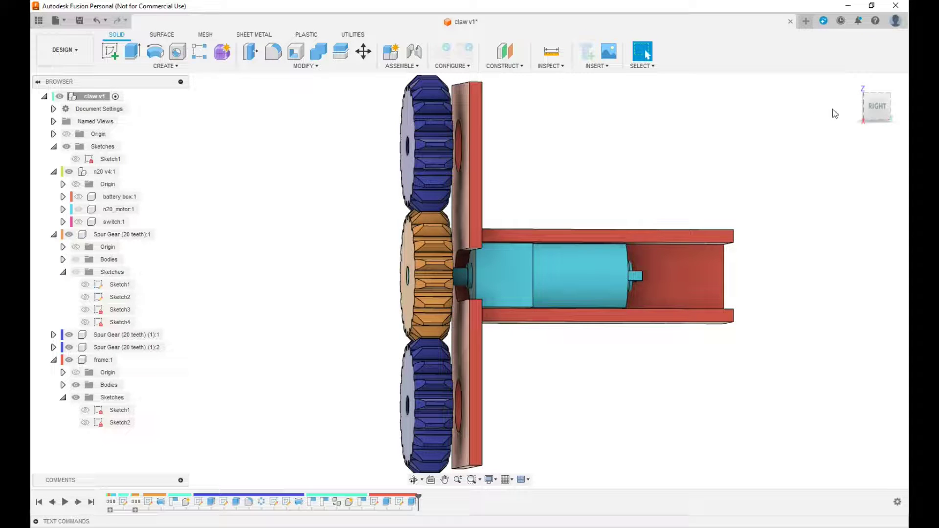
left_click(879, 110)
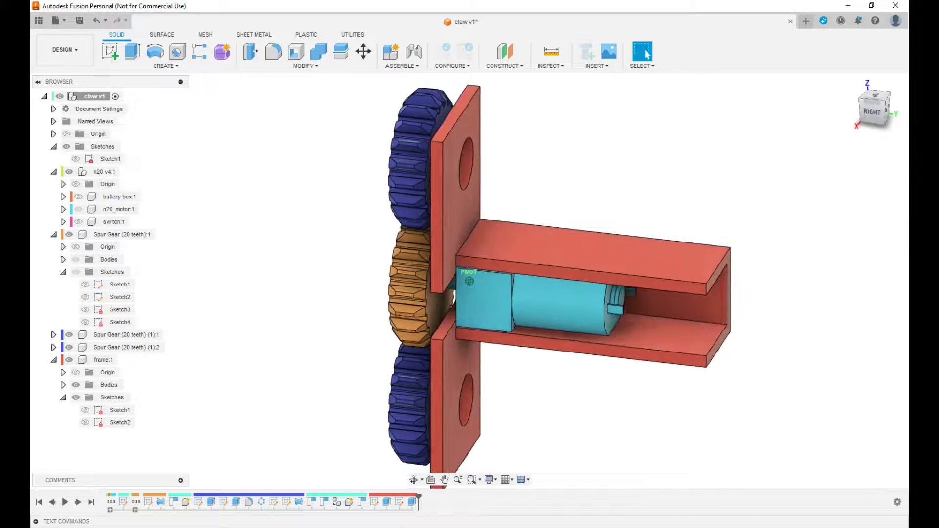
Measure the distance between the upper gear's back face and the frame plate's front face
key("i")
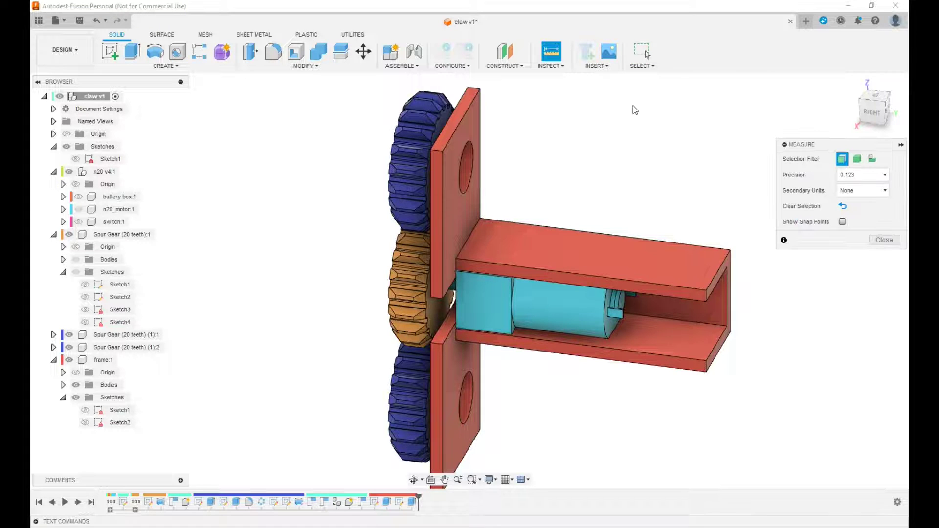
left_click(444, 119)
left_click(867, 115)
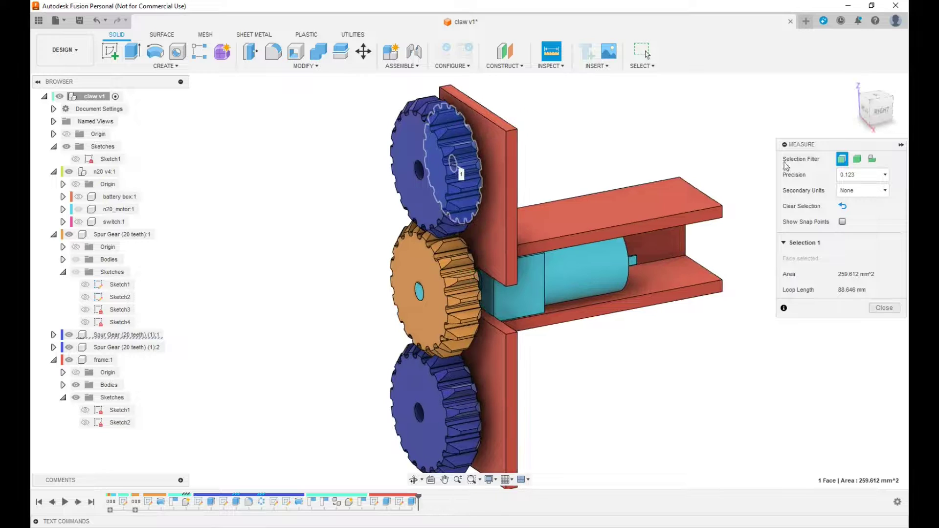
left_click(498, 231)
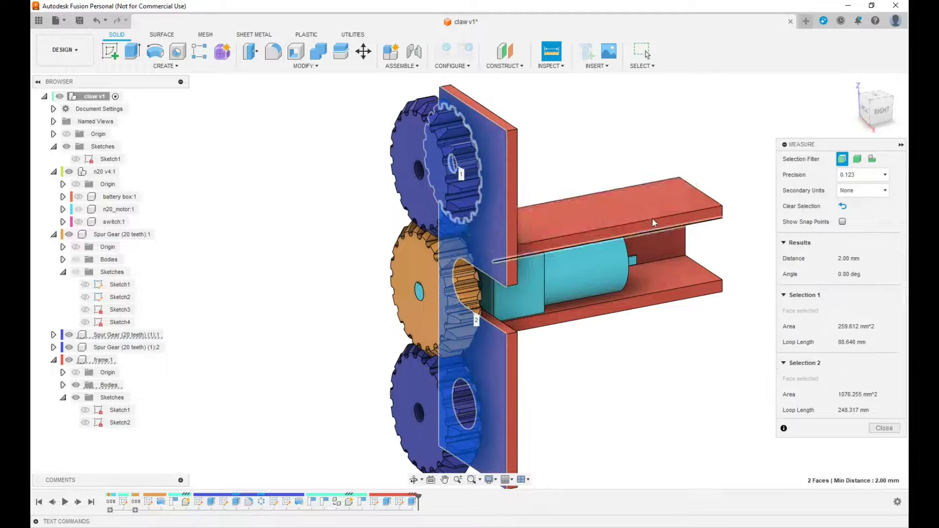
Move the middle spur gear -1 mm in Z along the motor shaft, toward the frame plate
left_click(886, 428)
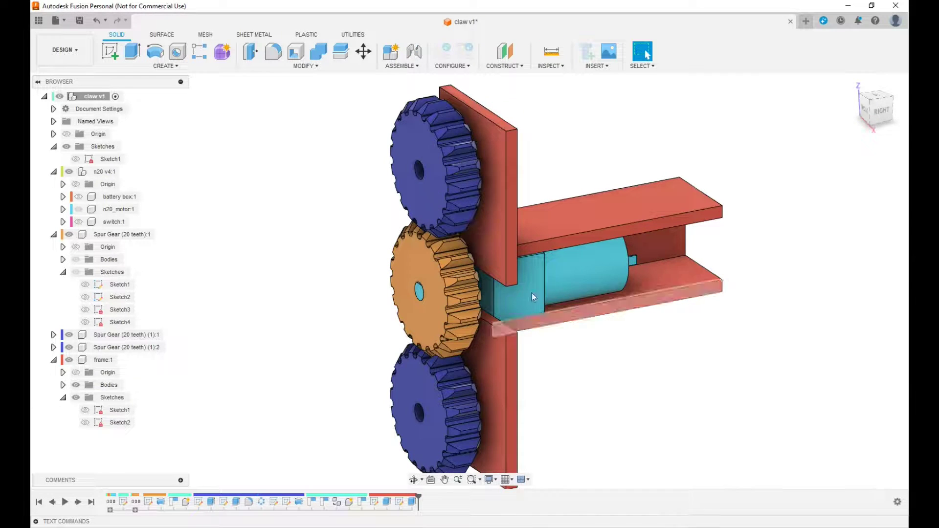
left_click(875, 114)
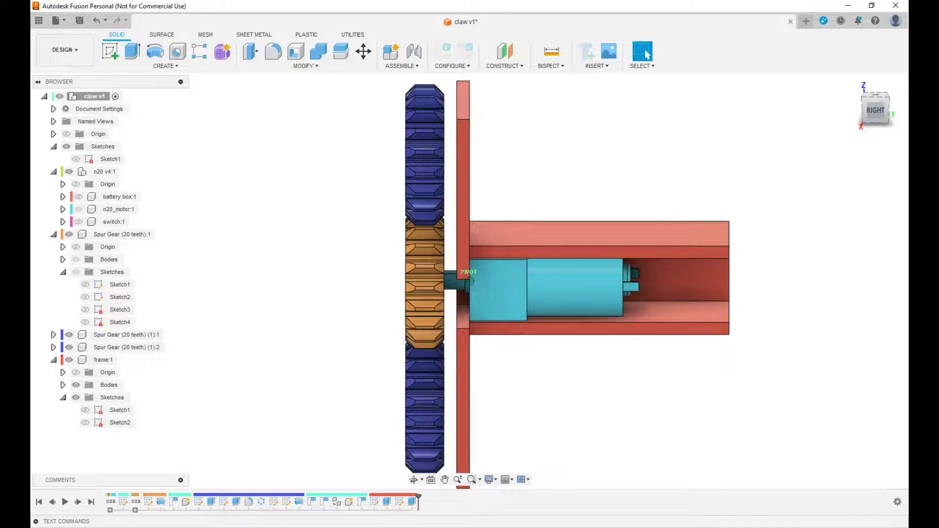
middle_click_drag(509, 186, 511, 176, "shift")
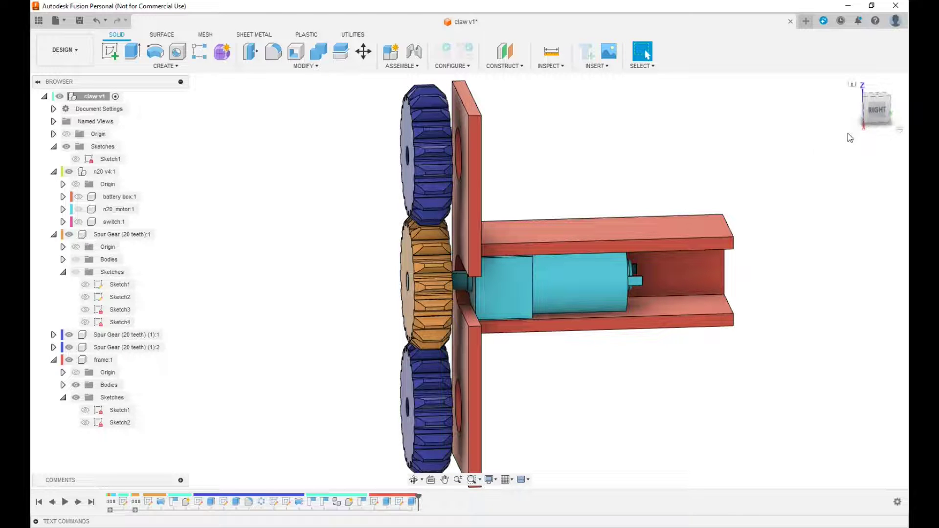
left_click_drag(876, 113, 864, 114)
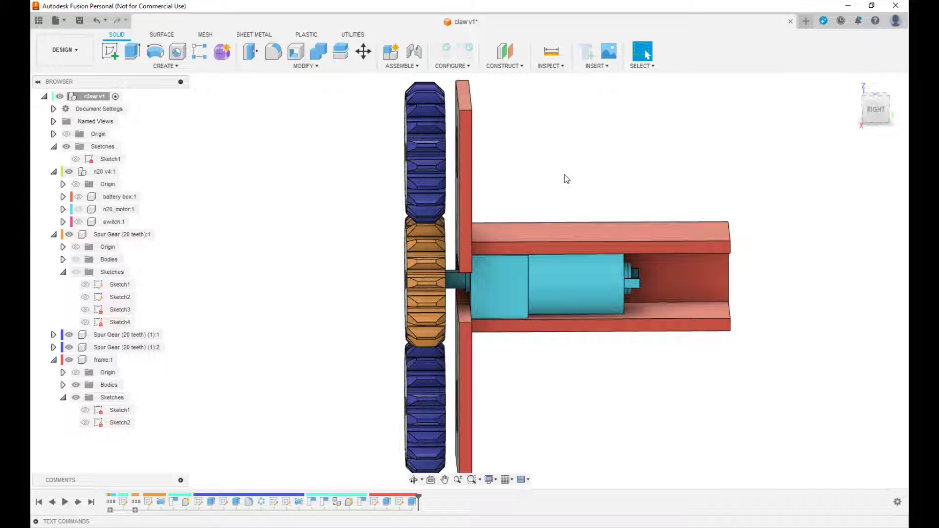
left_click_drag(881, 122, 876, 123)
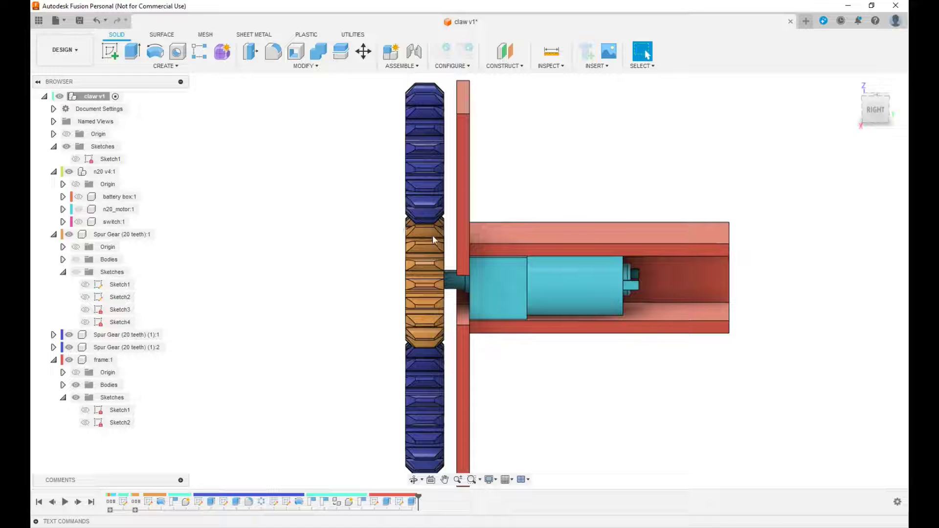
right_click(142, 234)
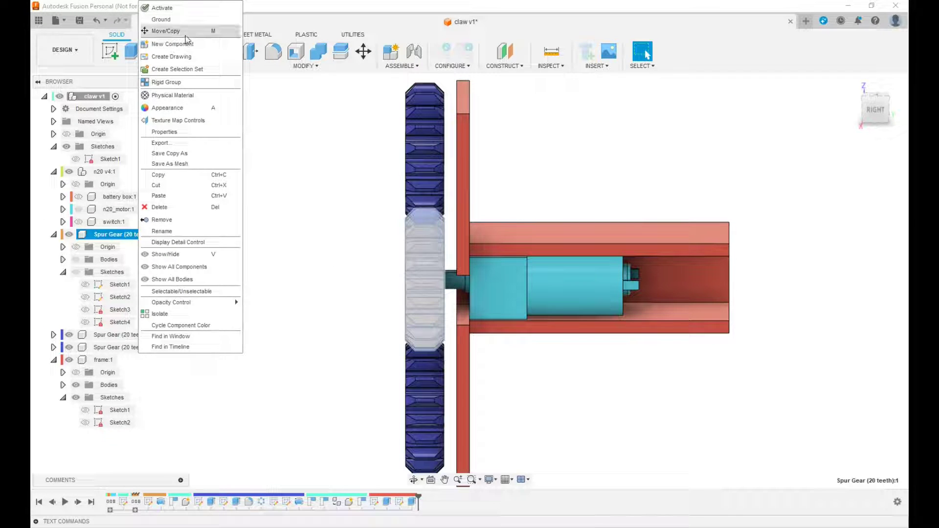
key("Escape")
key("m")
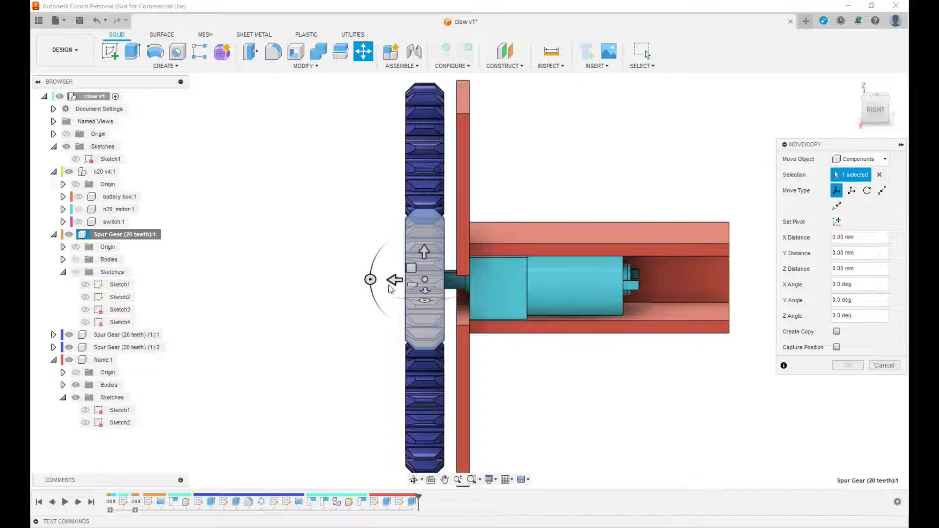
left_click(852, 191)
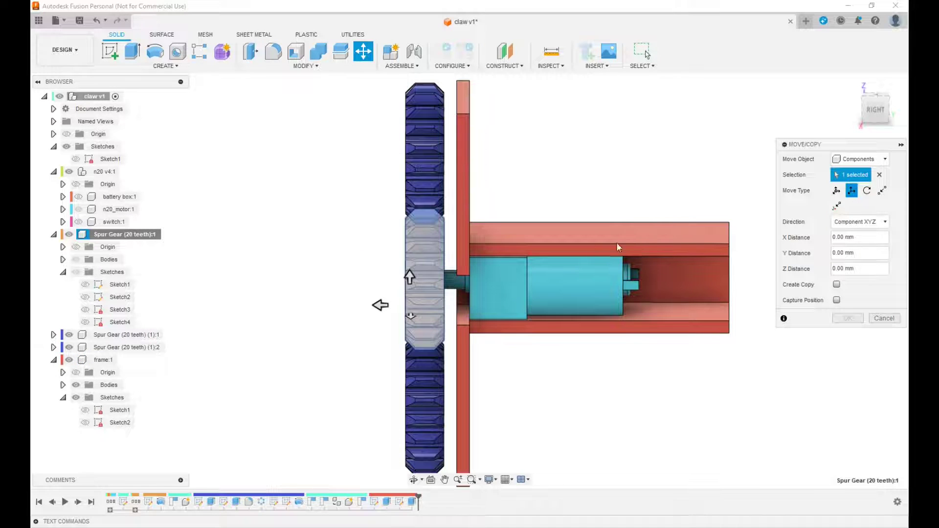
left_click_drag(379, 306, 388, 307)
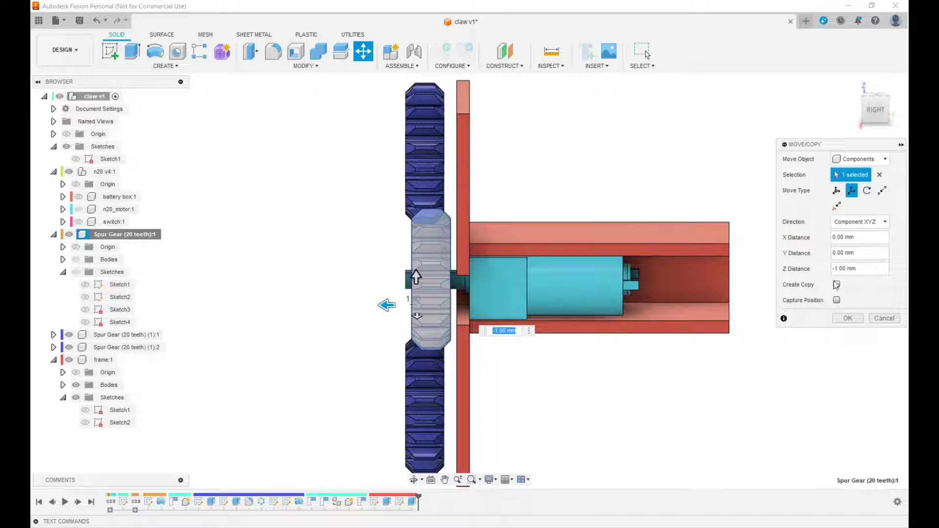
left_click(849, 319)
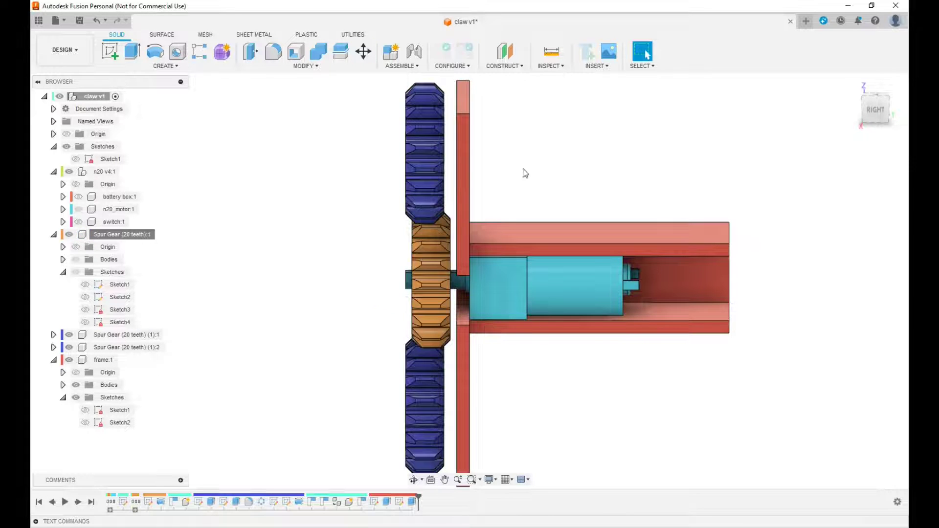
Move the upper spur gear -1 mm in Z toward the frame plate, level with the middle gear
left_click(430, 163)
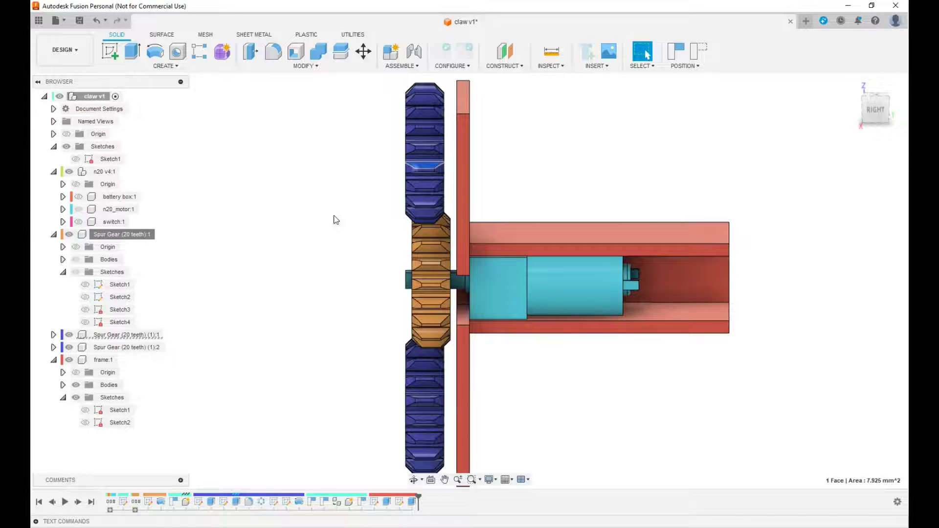
right_click(143, 334)
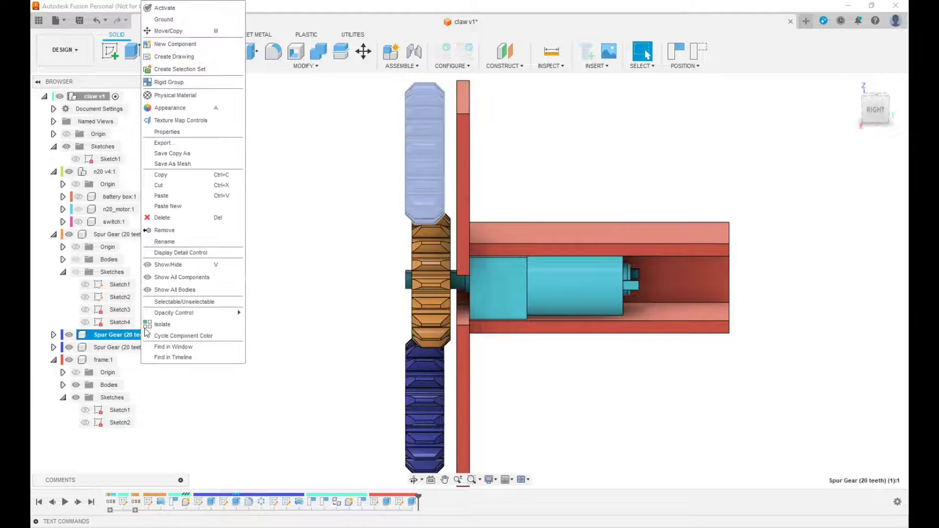
left_click(166, 30)
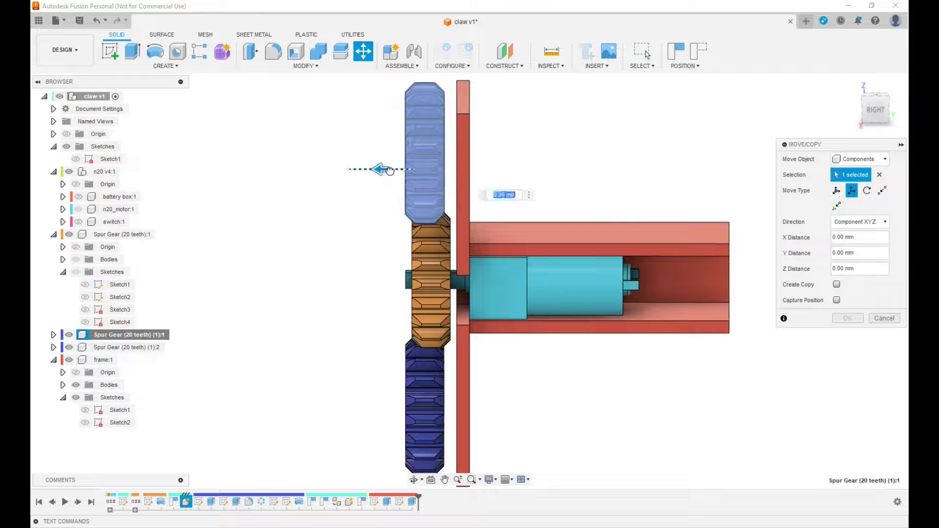
type("-1")
key("Return")
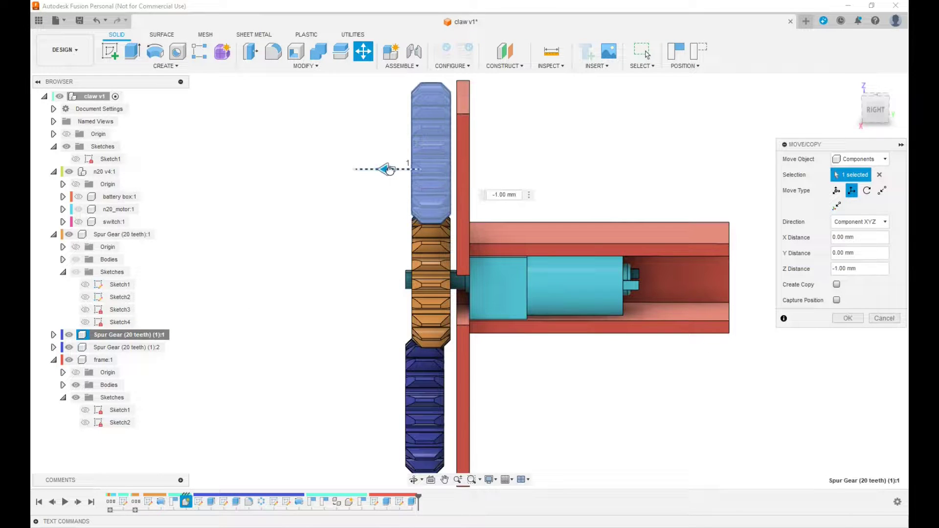
left_click(847, 319)
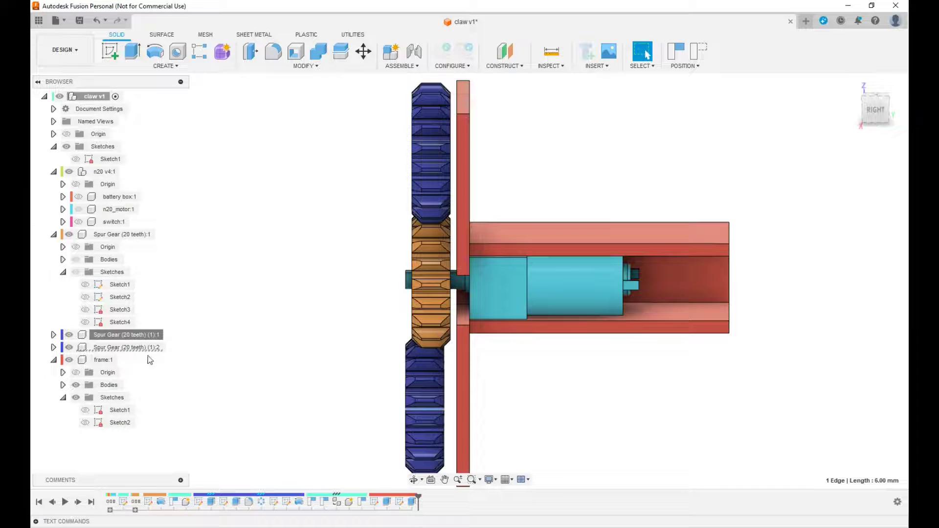
Move the lower spur gear toward the frame plate so it lines up with the other two gears
right_click(135, 347)
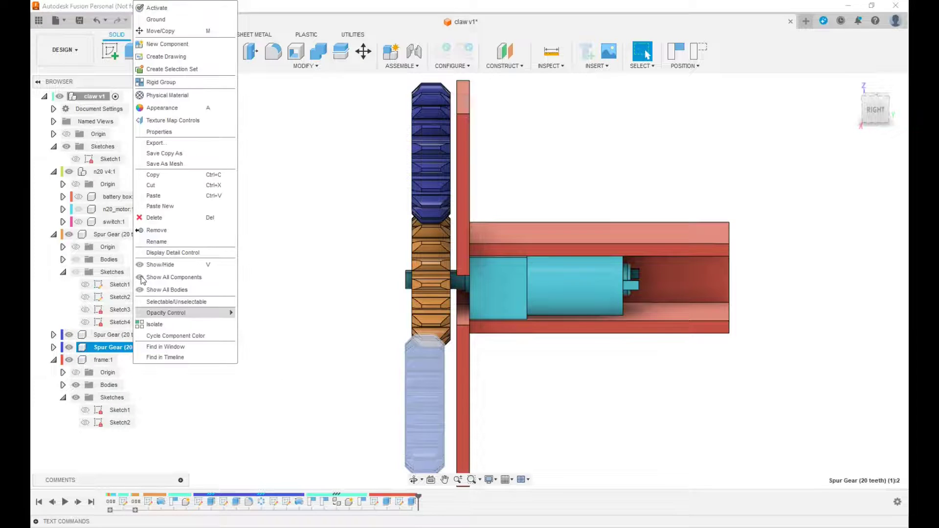
left_click(159, 31)
left_click_drag(379, 419, 388, 421)
left_click(847, 319)
Move the n20_motor component 1 mm in Y, away from the gears, and capture the new component positions
left_click_drag(879, 109, 902, 106)
left_click(877, 104)
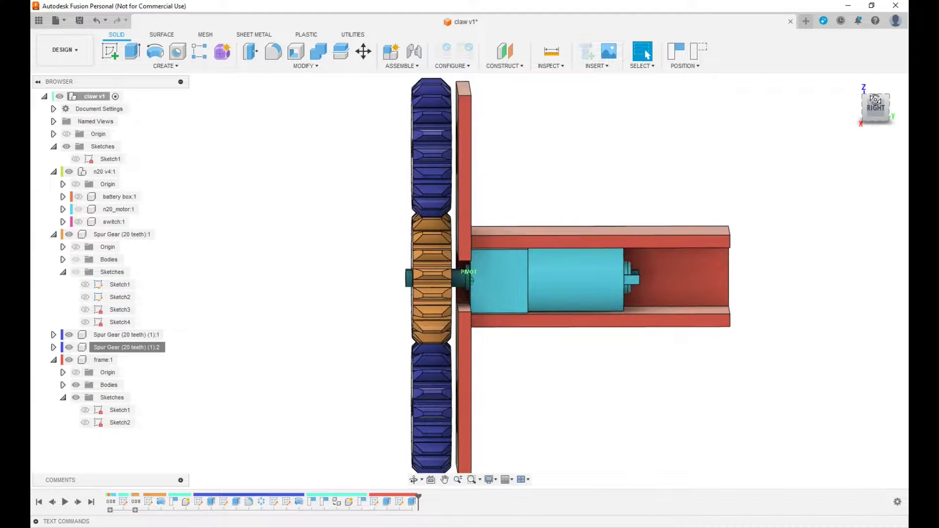
left_click_drag(879, 99, 884, 101)
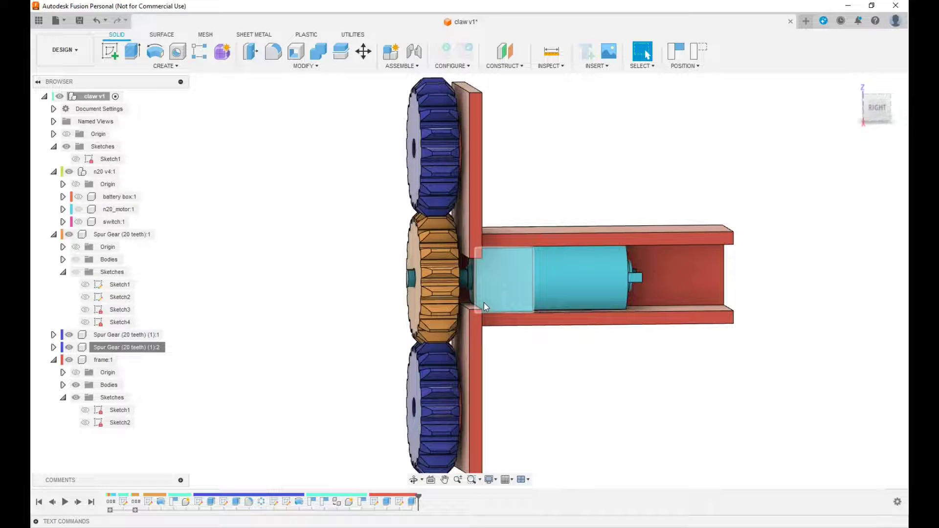
left_click(512, 290)
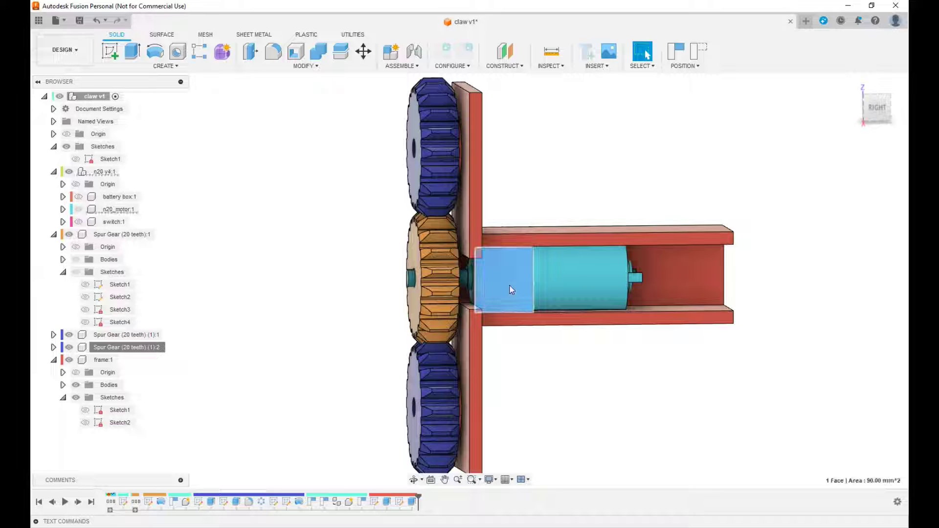
right_click(111, 214)
key("Escape")
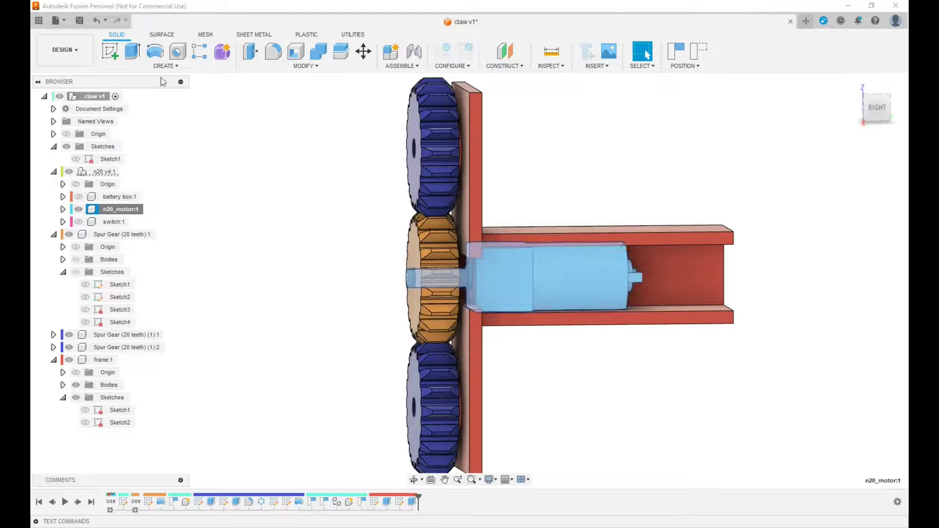
key("m")
left_click_drag(658, 273, 666, 276)
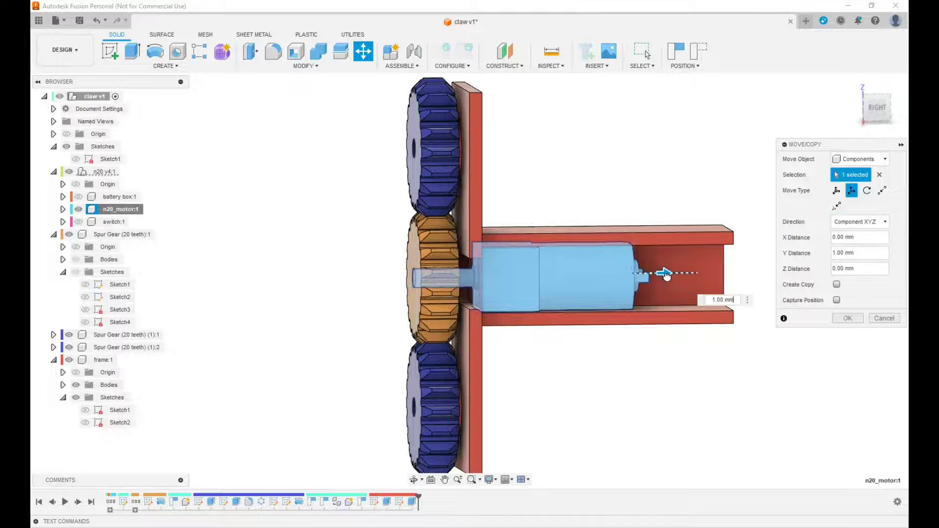
left_click(848, 319)
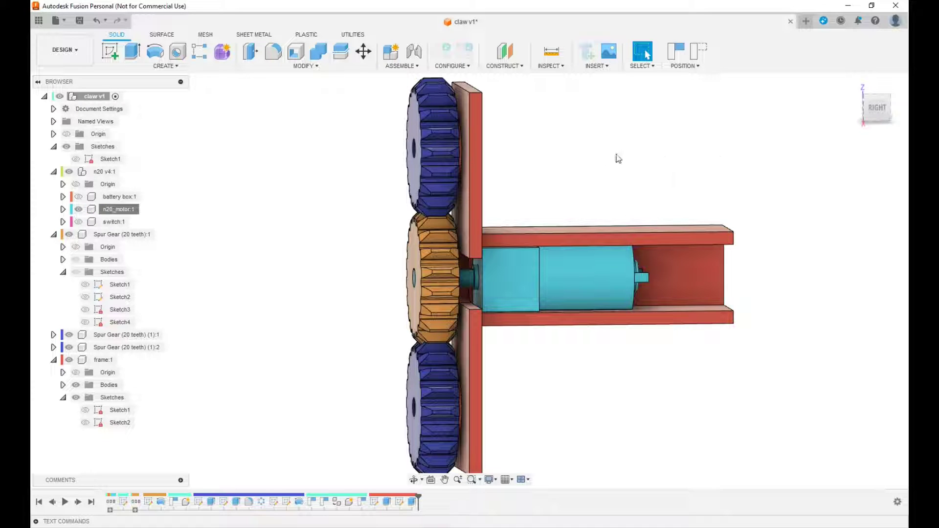
left_click(877, 108)
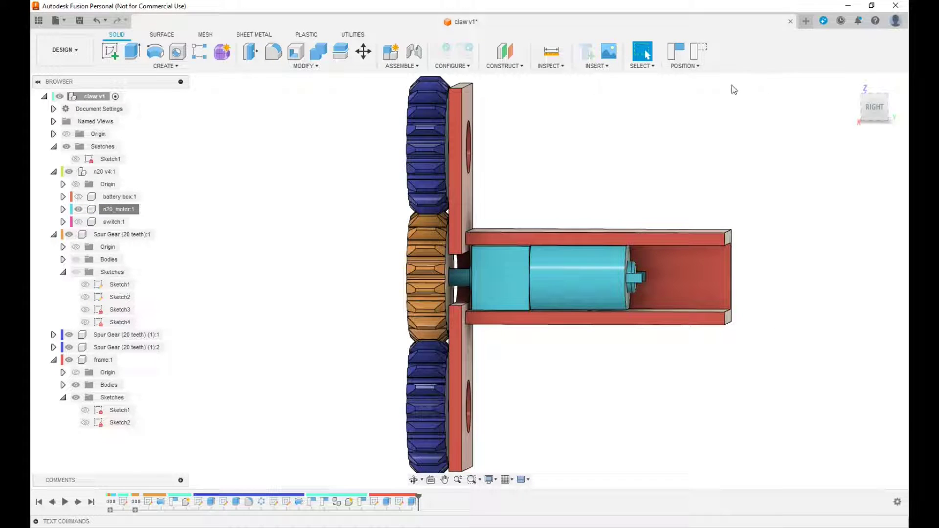
left_click(679, 59)
Activate the frame component for editing
left_click_drag(869, 113, 901, 106)
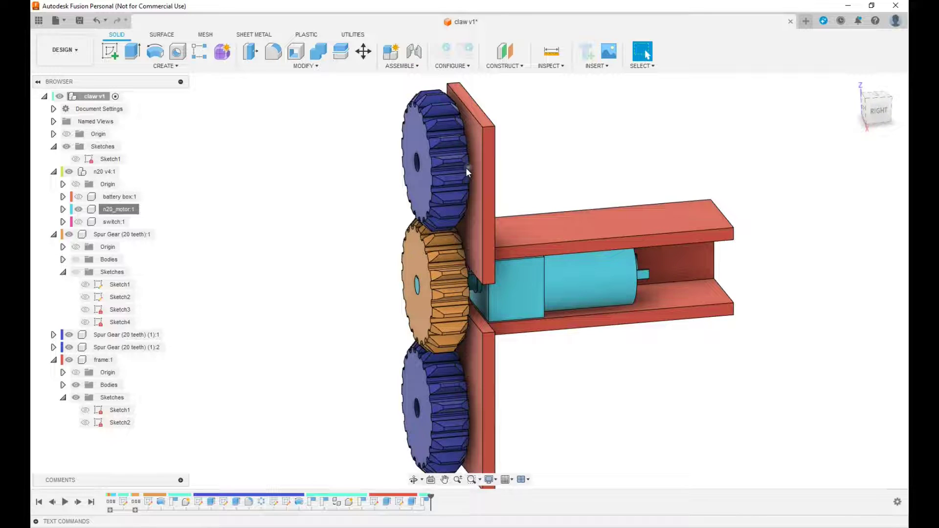
left_click(450, 164)
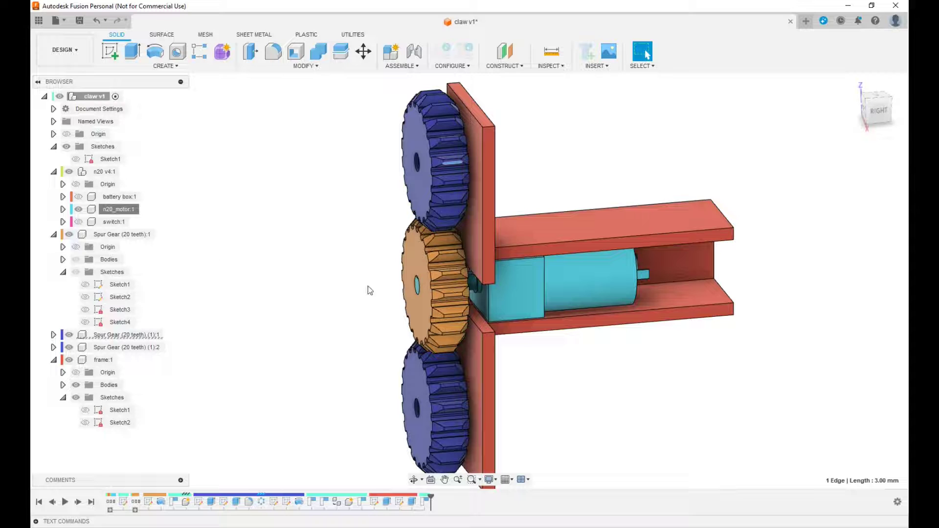
left_click(572, 232)
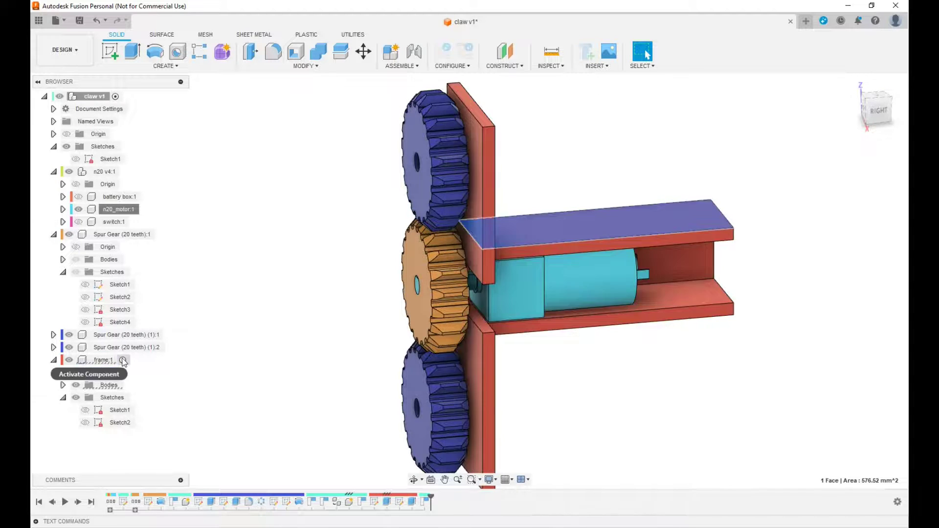
left_click(123, 360)
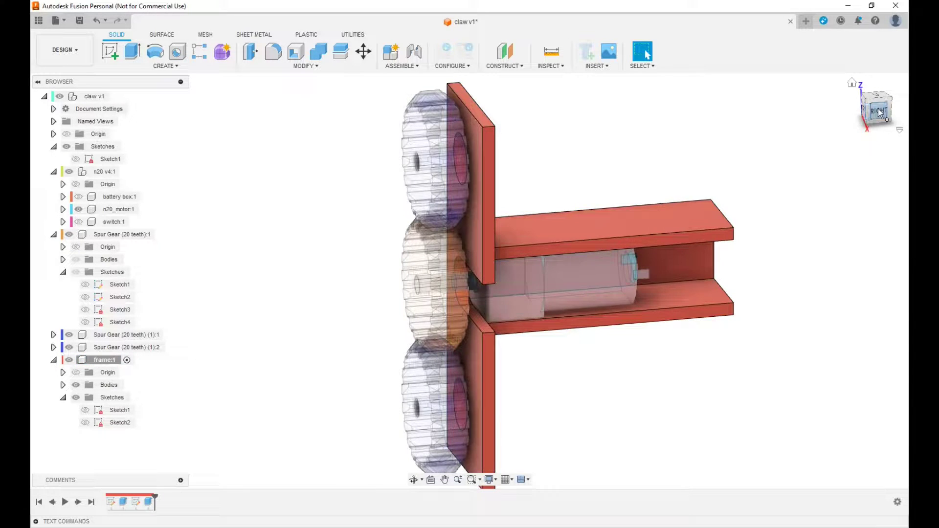
Show the battery box and check how it sits against the frame's motor channel
left_click(879, 112)
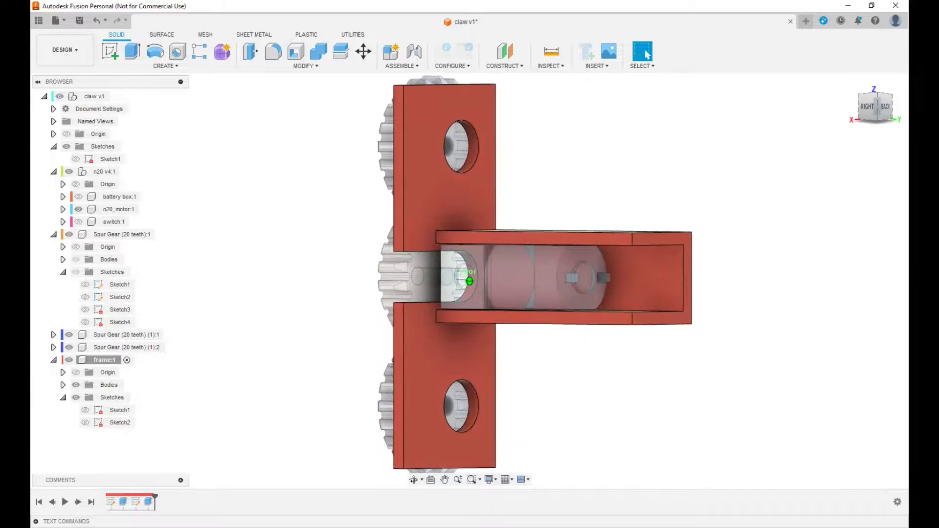
middle_click_drag(606, 146, 619, 148, "shift")
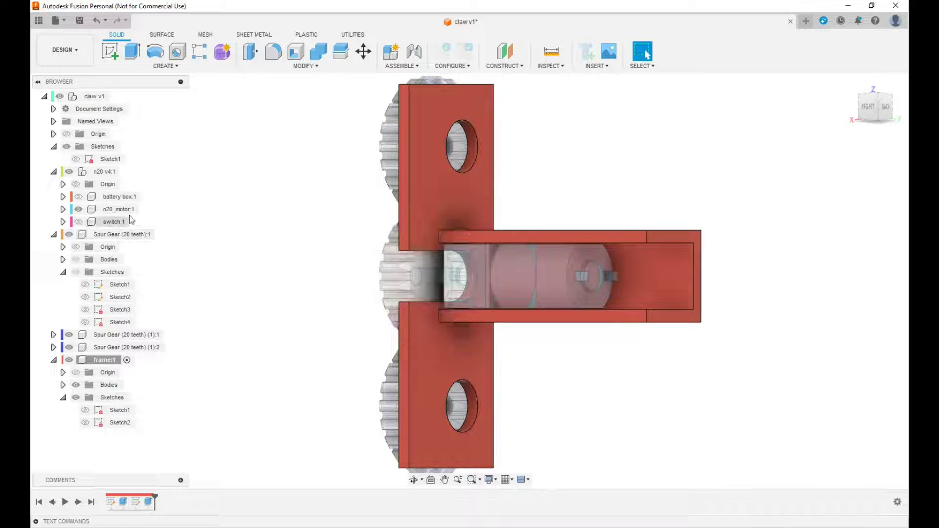
left_click(78, 197)
left_click_drag(874, 113, 803, 212)
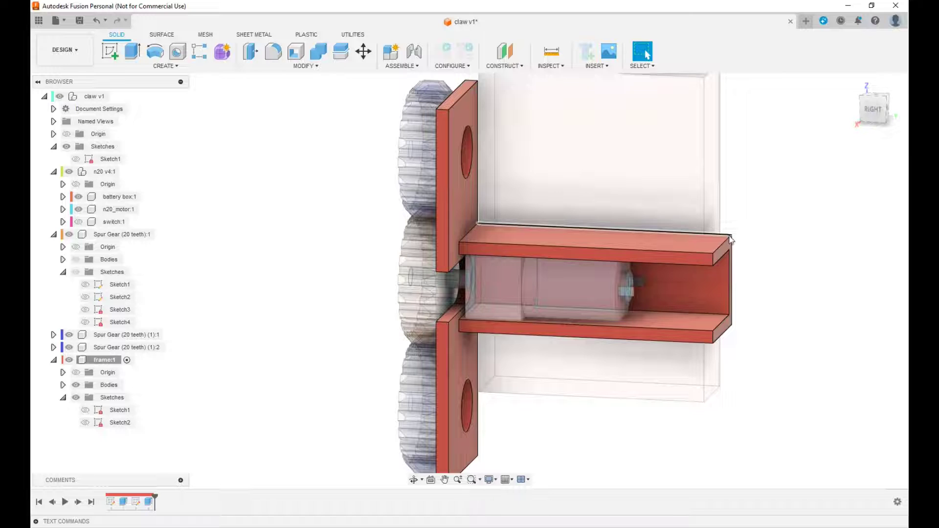
left_click(875, 119)
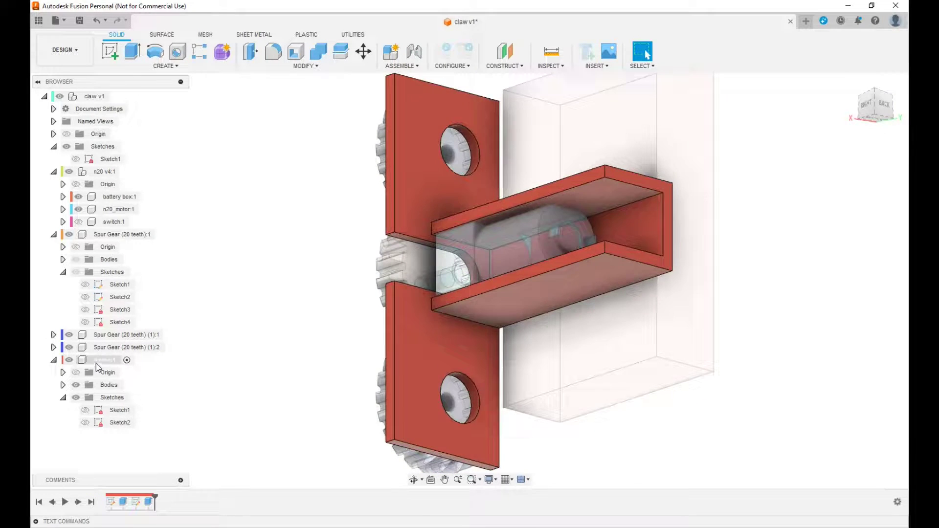
Isolate the frame component and start a sketch on the open end face of its motor channel
right_click(96, 364)
left_click(126, 332)
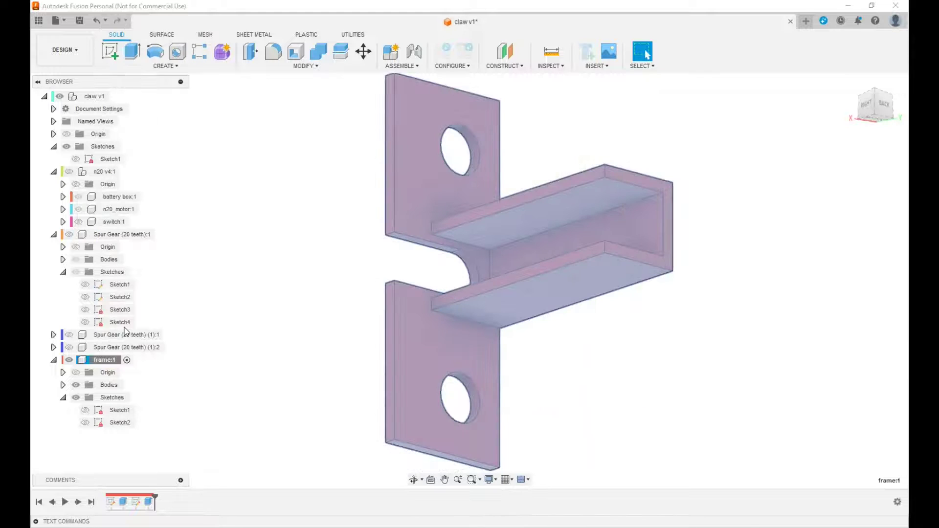
left_click(657, 262)
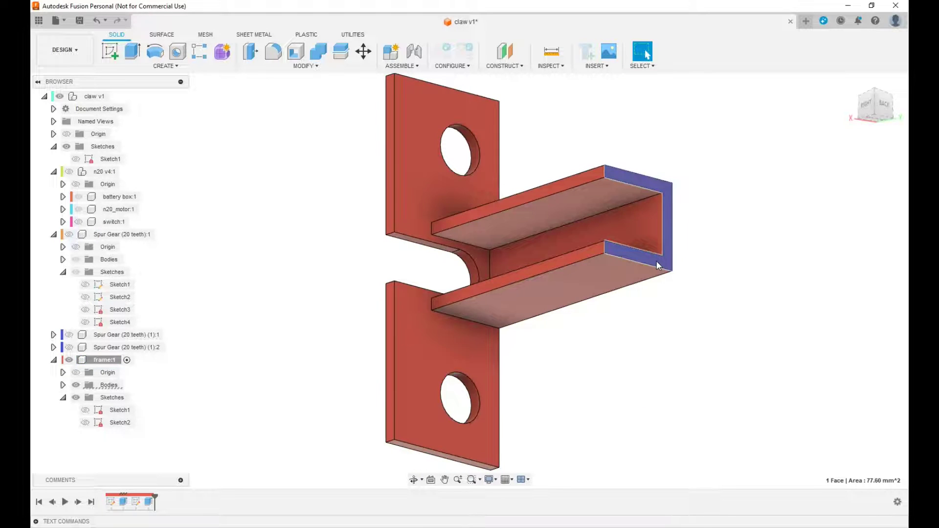
left_click(112, 53)
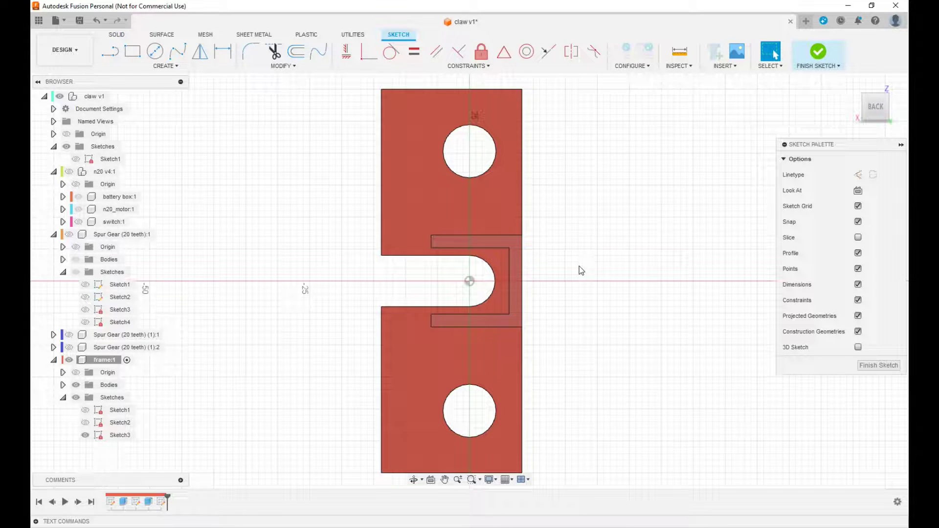
Project the channel's end face and the gear-side plate's face into the sketch and finish it
key("p")
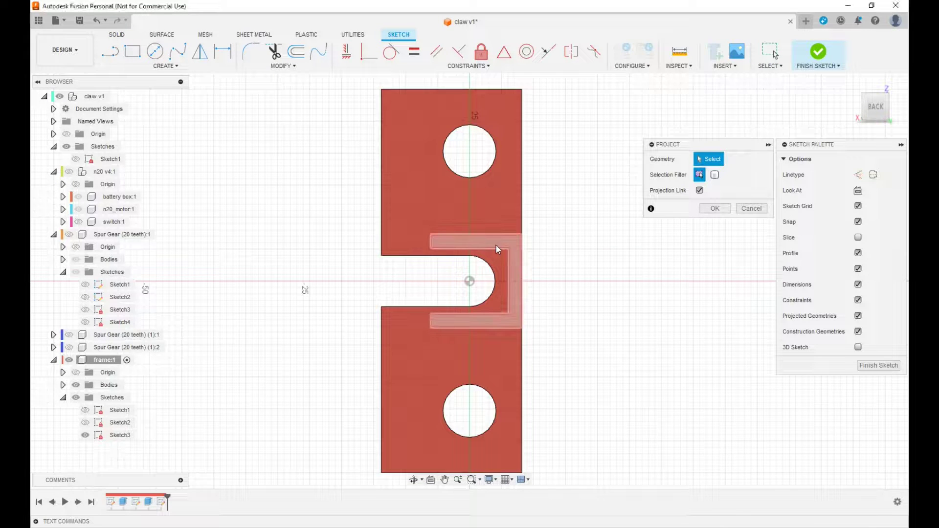
left_click(496, 245)
left_click(489, 212)
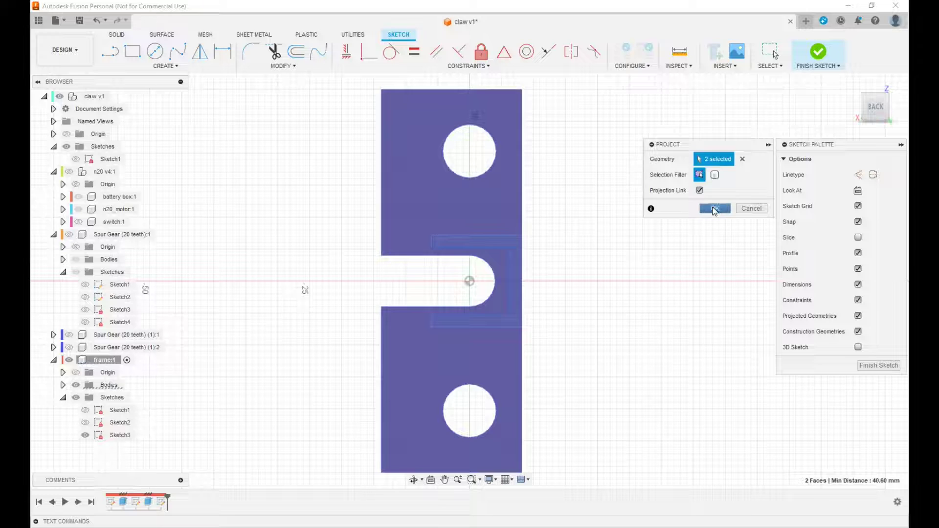
left_click(715, 208)
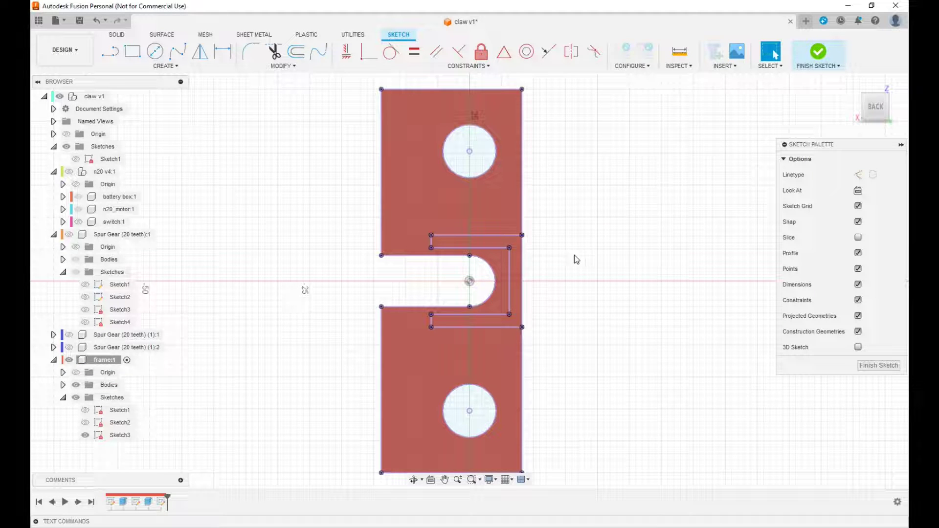
left_click(819, 53)
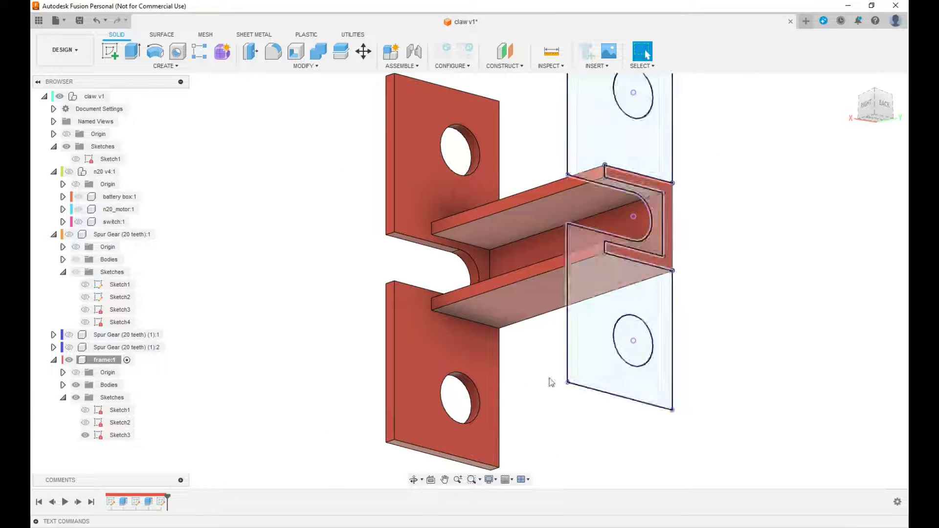
double_click(160, 503)
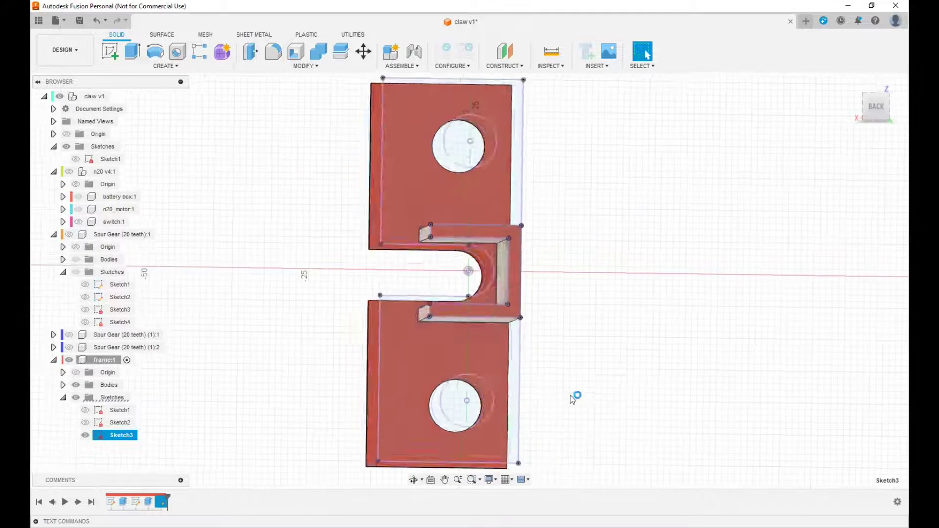
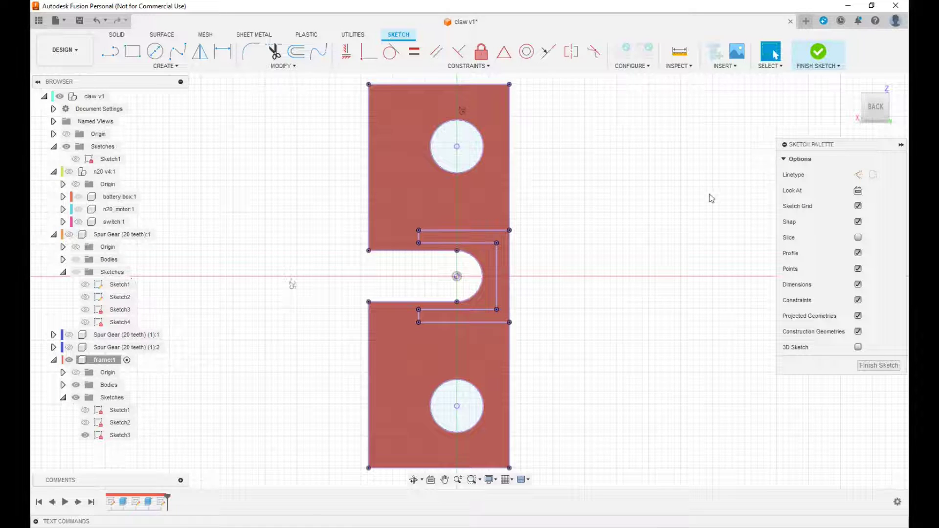
left_click(818, 54)
middle_click_drag(757, 212, 748, 267)
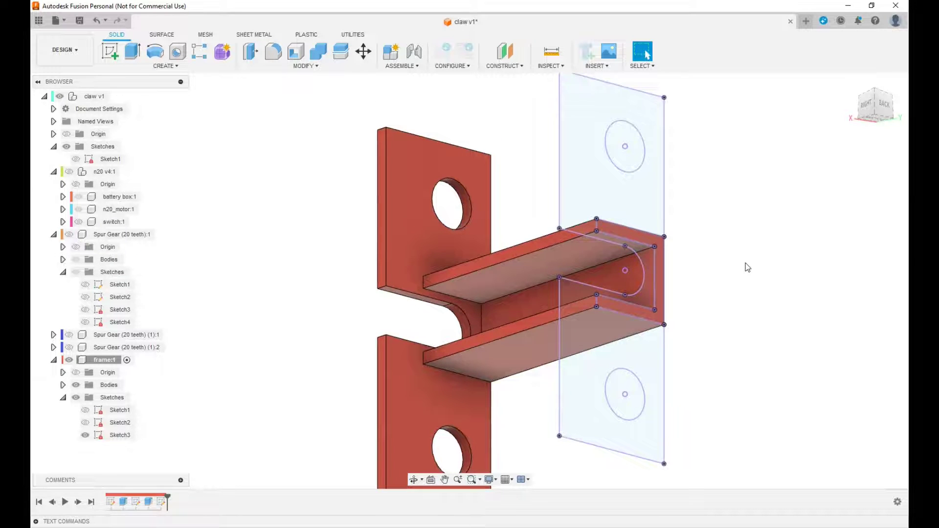
Extrude the projected plate profile -2 mm at the channel's end, joining it to the frame
key("e")
left_click(606, 189)
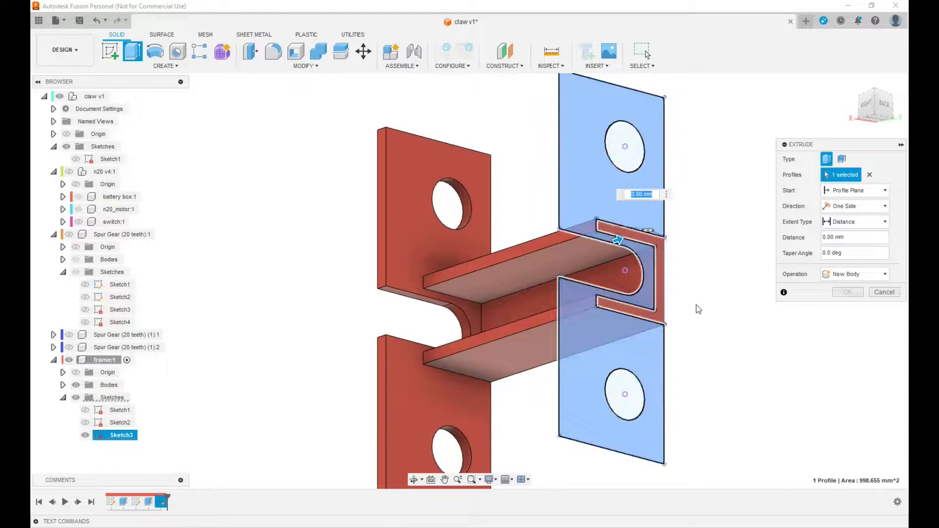
left_click_drag(619, 239, 597, 248)
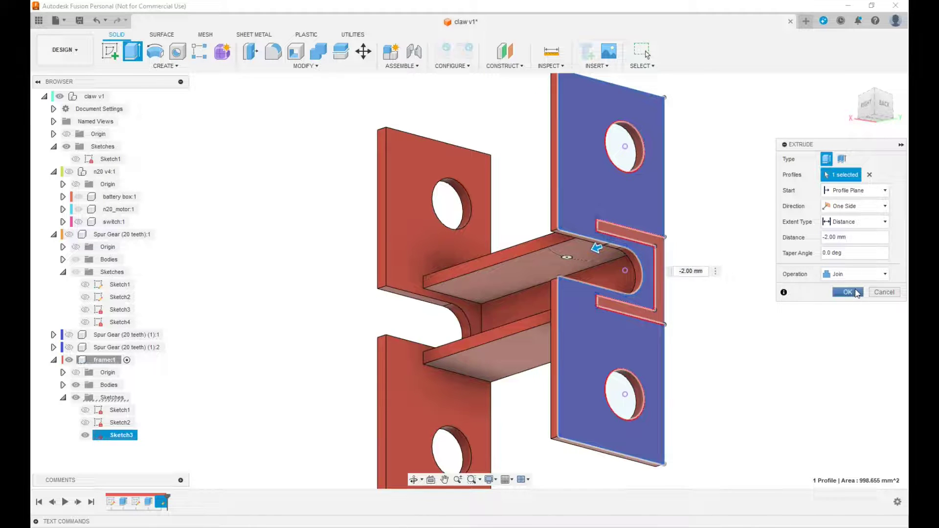
left_click(848, 292)
Measure the thickness of the gear-side plate at its upper edge and examine the frame from the side
scroll(387, 133, "down", 1)
scroll(377, 134, "up", 5)
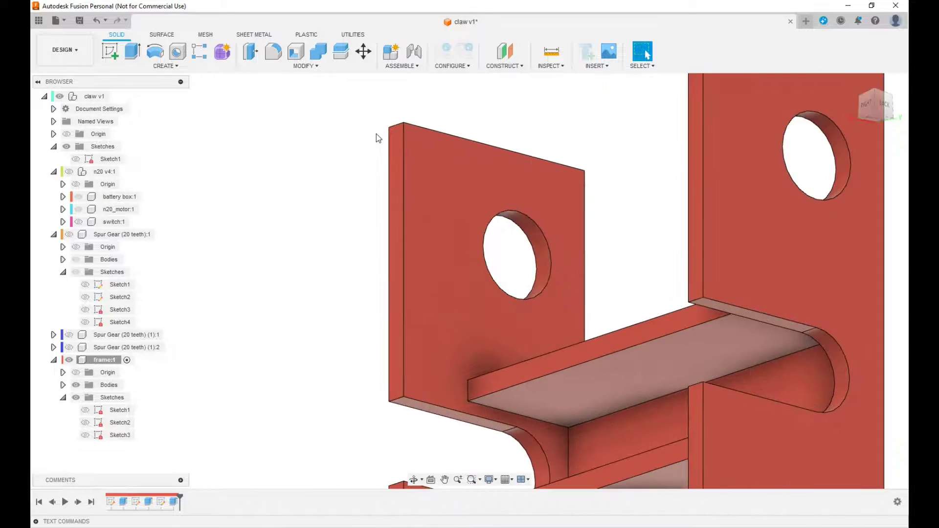
scroll(393, 129, "up", 2)
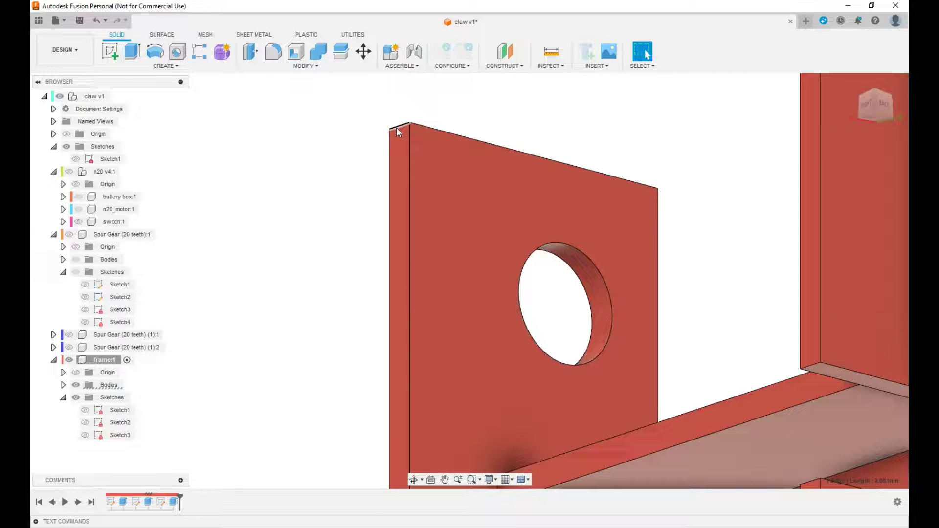
left_click(396, 128)
scroll(730, 355, "down", 5)
scroll(709, 332, "down", 3)
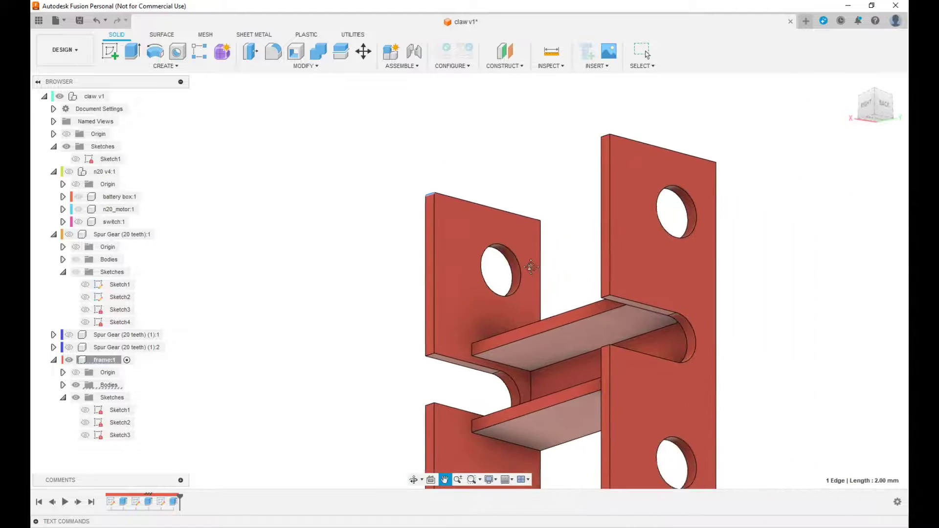
scroll(793, 318, "down", 2)
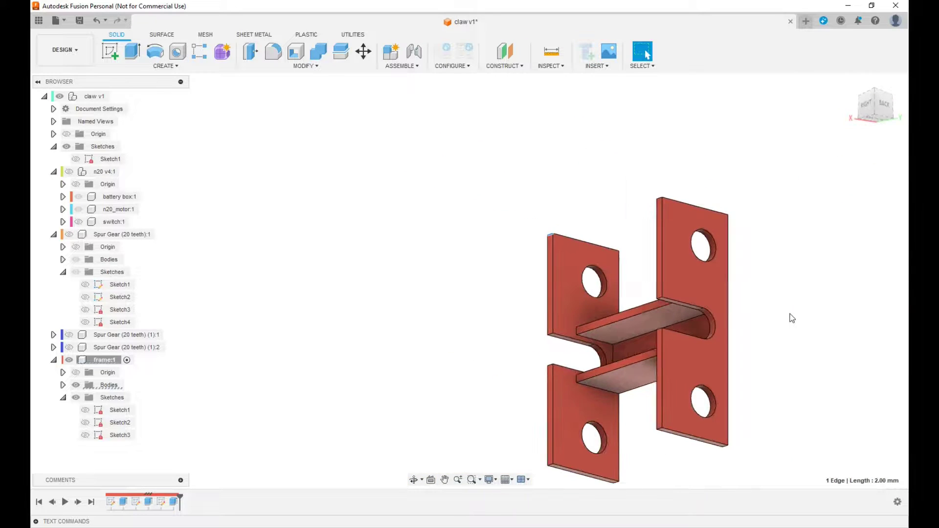
left_click(867, 105)
middle_click_drag(469, 281, 233, 281, "shift")
Unisolate the frame and reactivate the top-level claw component to show the whole assembly
right_click(108, 362)
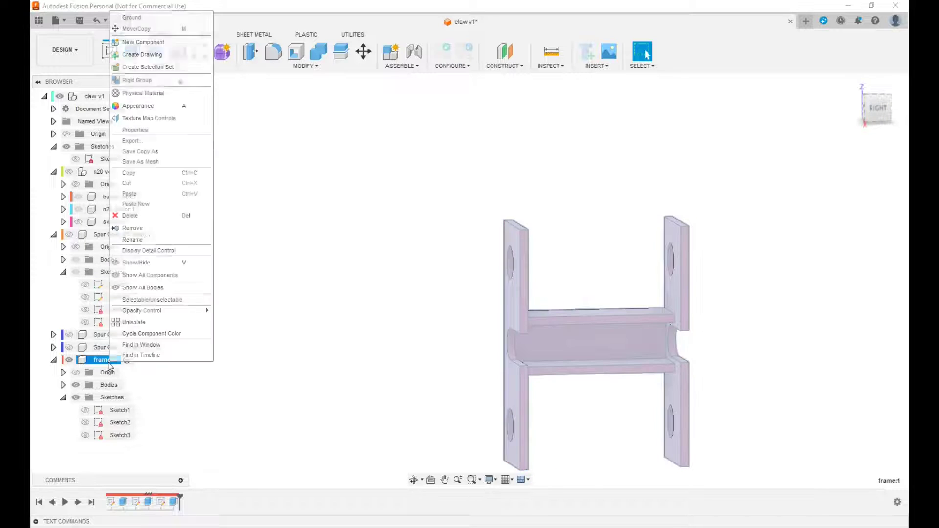
left_click(139, 322)
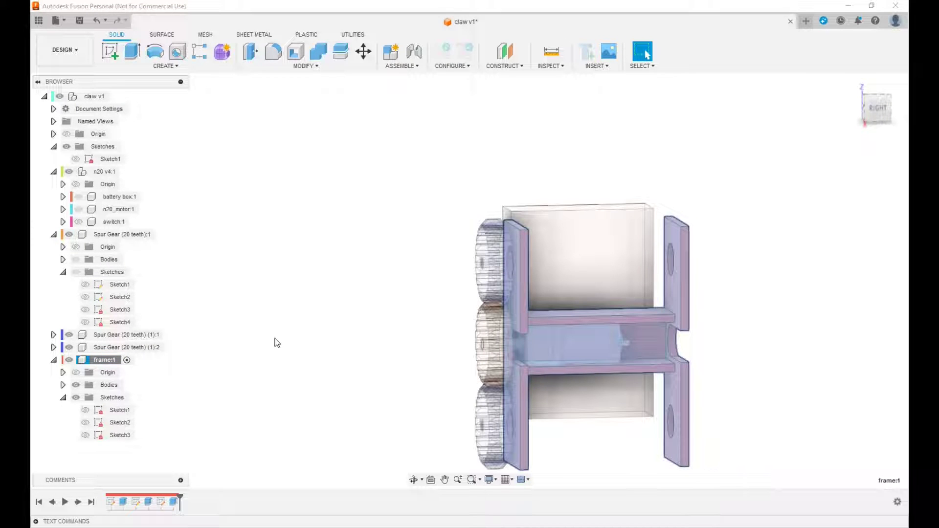
mouse_move(128, 98)
left_click(117, 97)
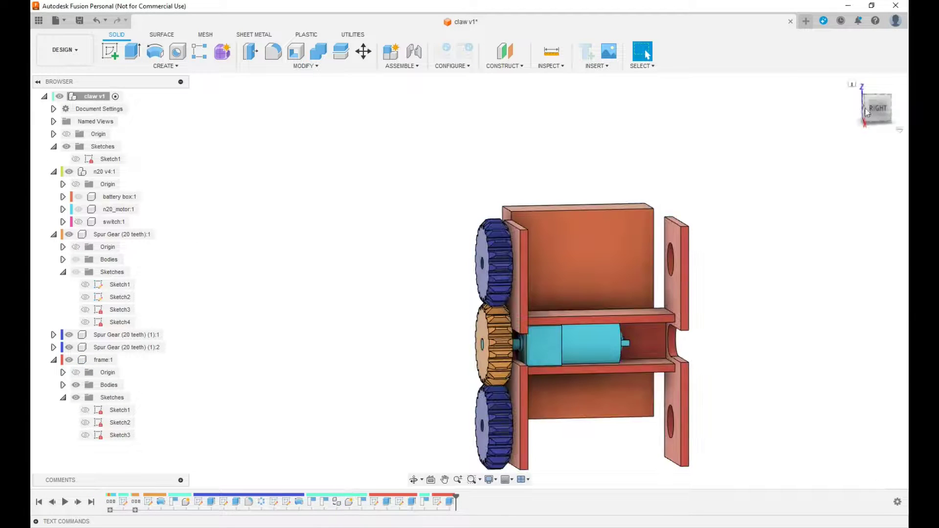
mouse_move(881, 108)
left_mouse_down()
mouse_move(909, 121)
mouse_move(864, 120)
left_mouse_up()
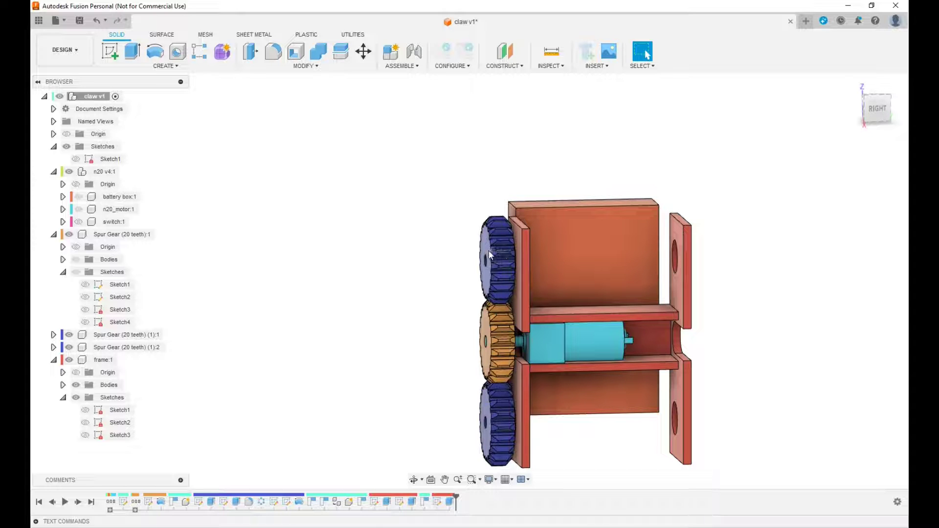
left_click_drag(878, 107, 891, 113)
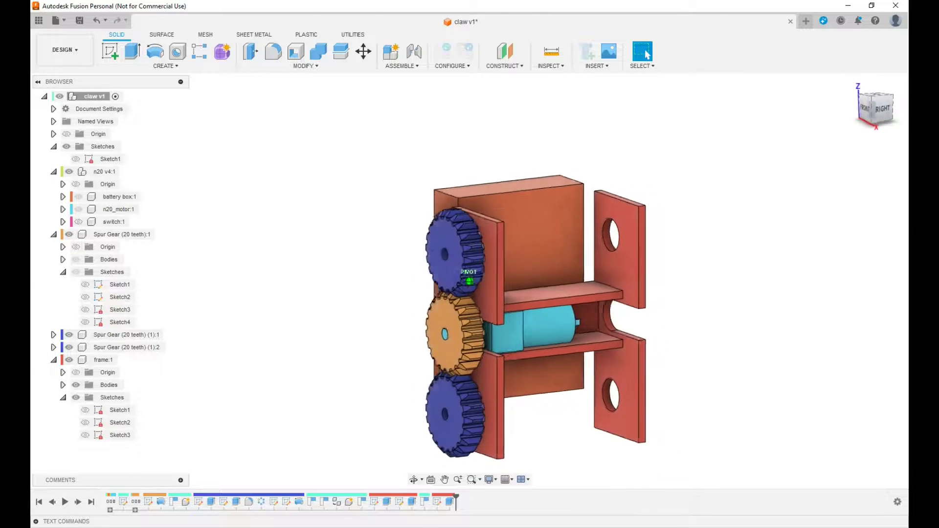
middle_click_drag(469, 281, 521, 222, "shift")
Activate the upper spur gear component for editing and start a sketch on its front face
left_click(436, 268)
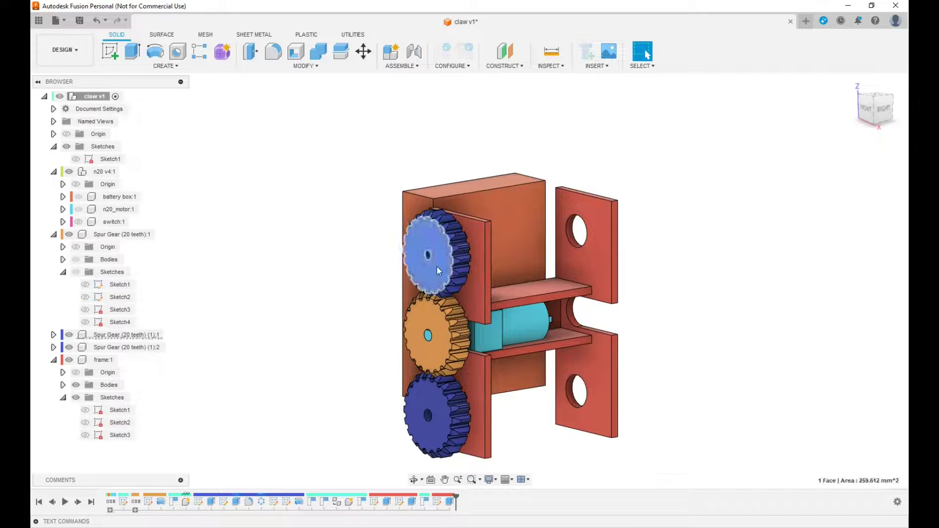
left_click(167, 336)
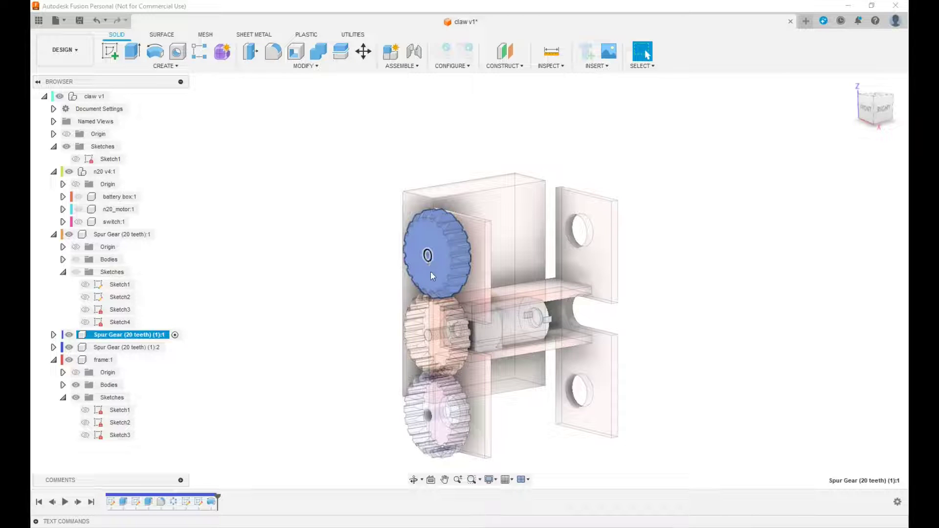
left_click(434, 239)
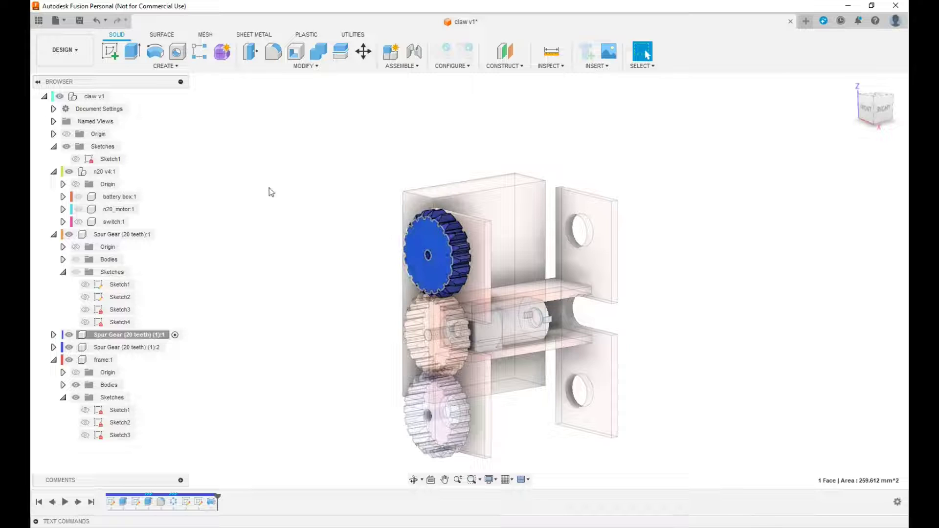
left_click(884, 108)
mouse_move(489, 293)
middle_mouse_down("shift")
mouse_move(562, 286)
mouse_move(460, 224)
middle_mouse_up("shift")
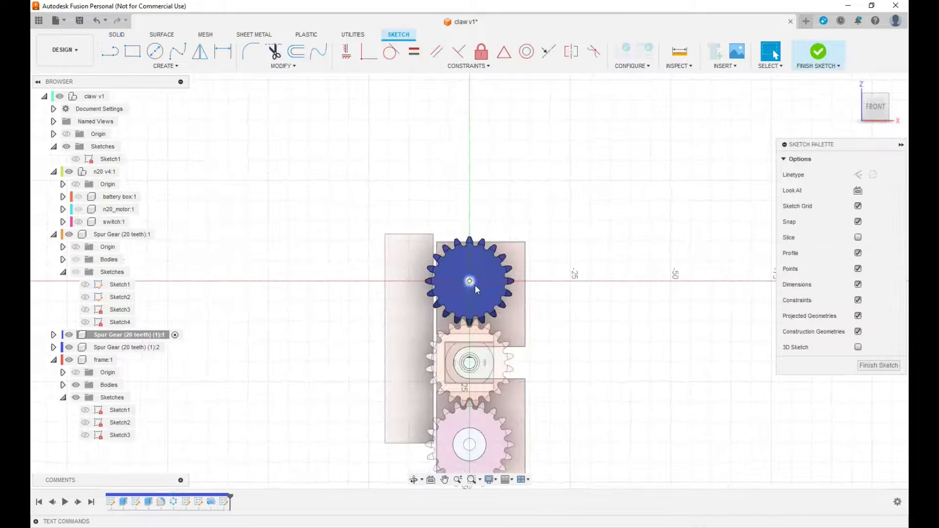
Isolate the upper spur gear and project the edge of its centre bore into the sketch
right_click(155, 335)
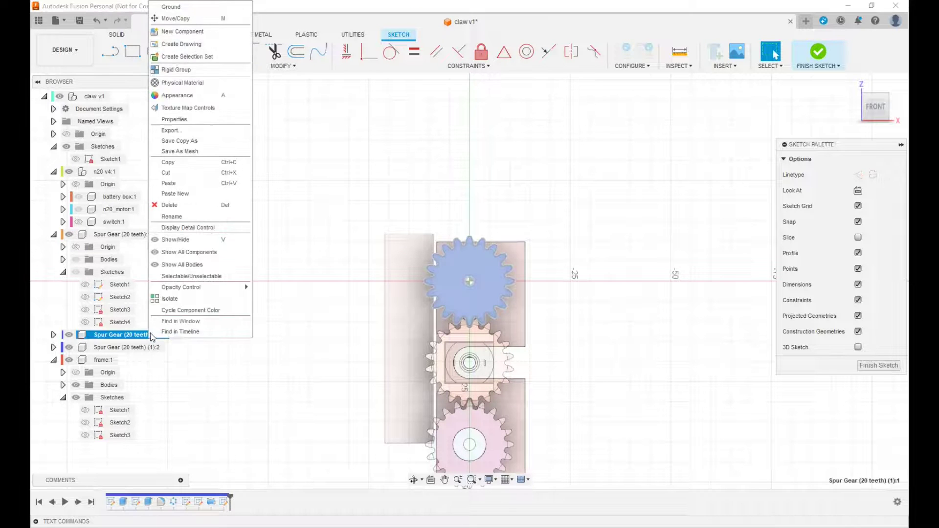
left_click(173, 302)
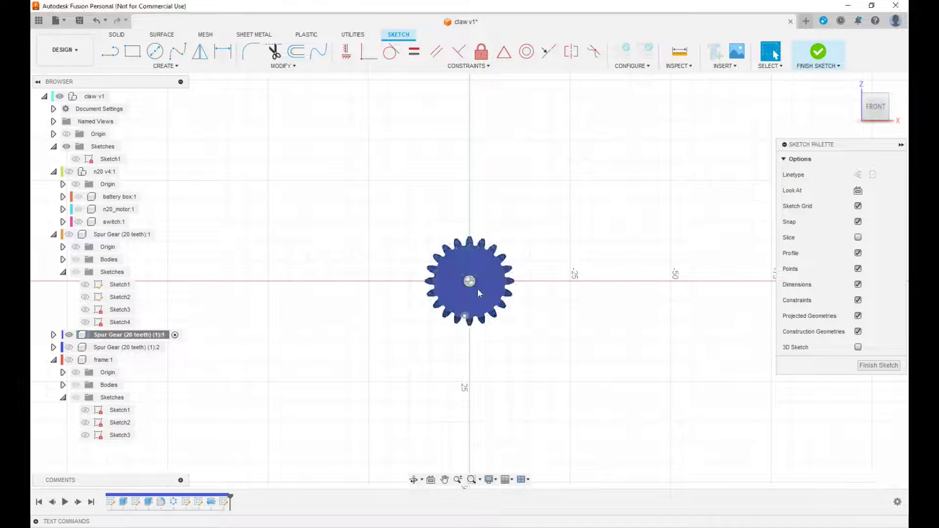
scroll(478, 289, "up", 5)
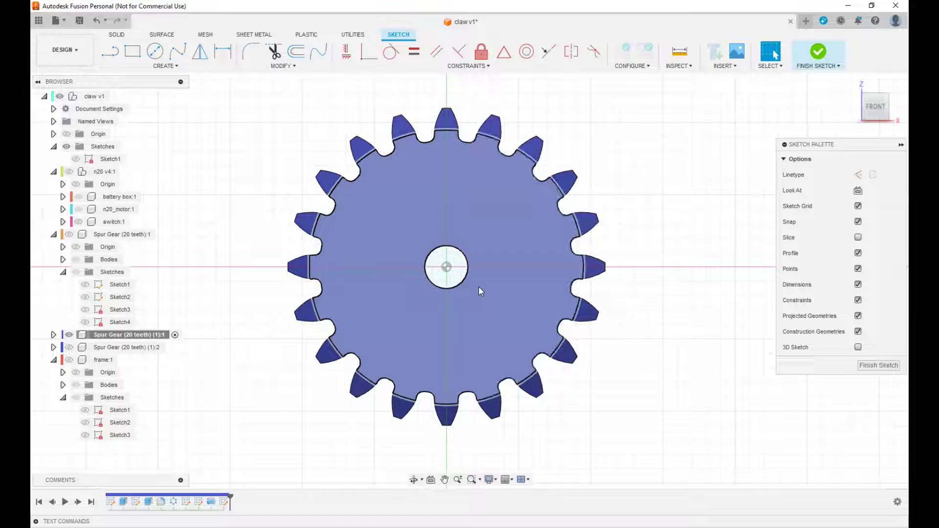
key("p")
left_click(460, 283)
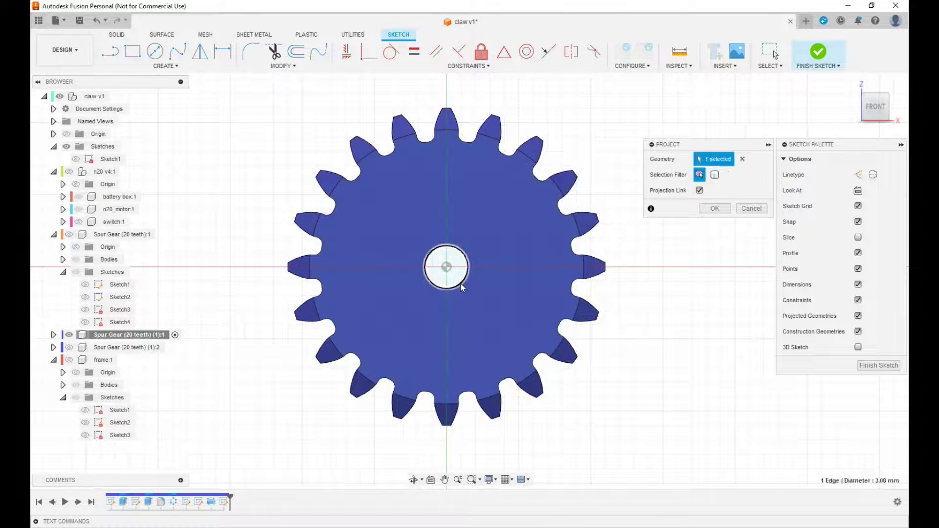
left_click(714, 209)
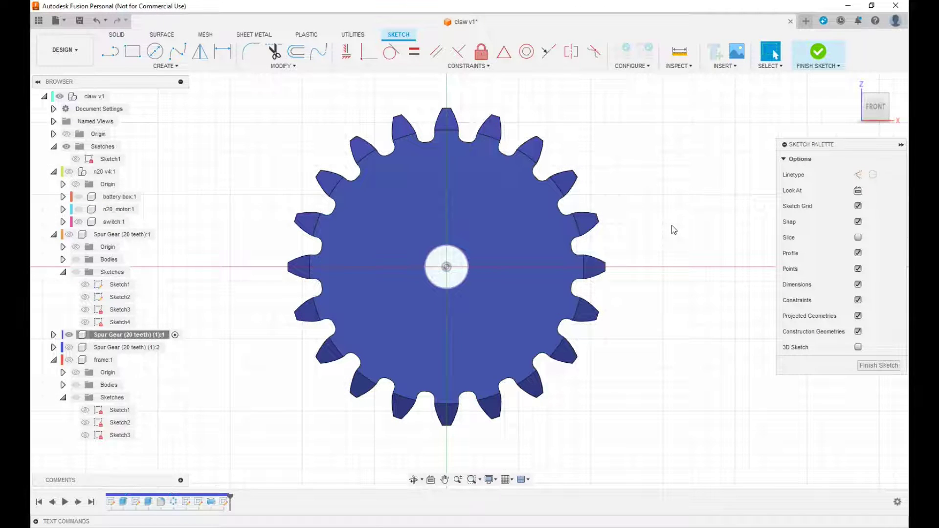
Sketch a circle concentric with the gear's bore, set its diameter to 8 mm and finish the sketch
key("c")
left_click(446, 267)
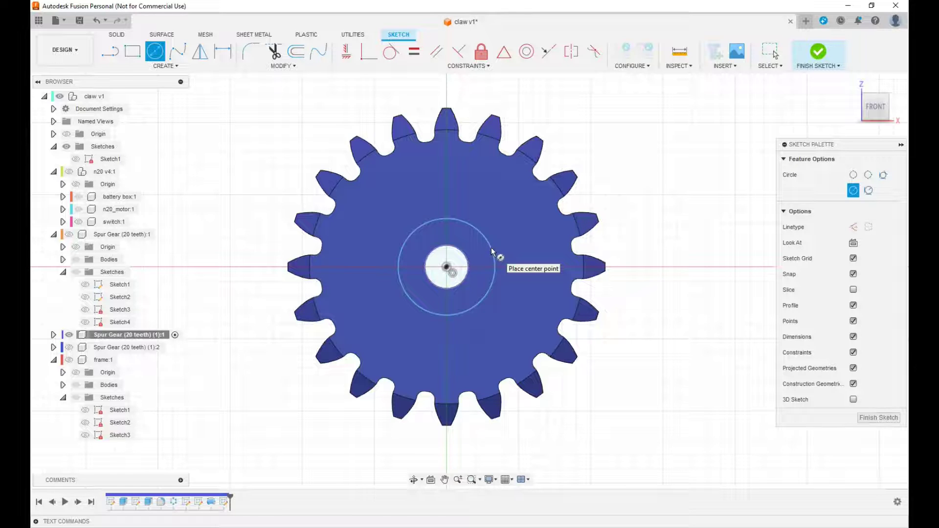
left_click(491, 251)
key("d")
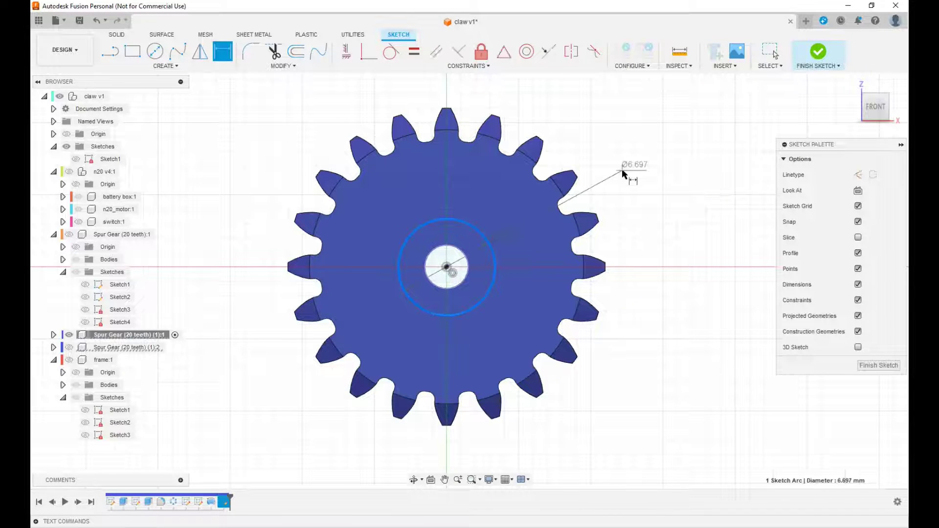
left_click(621, 169)
type("8")
key("Return")
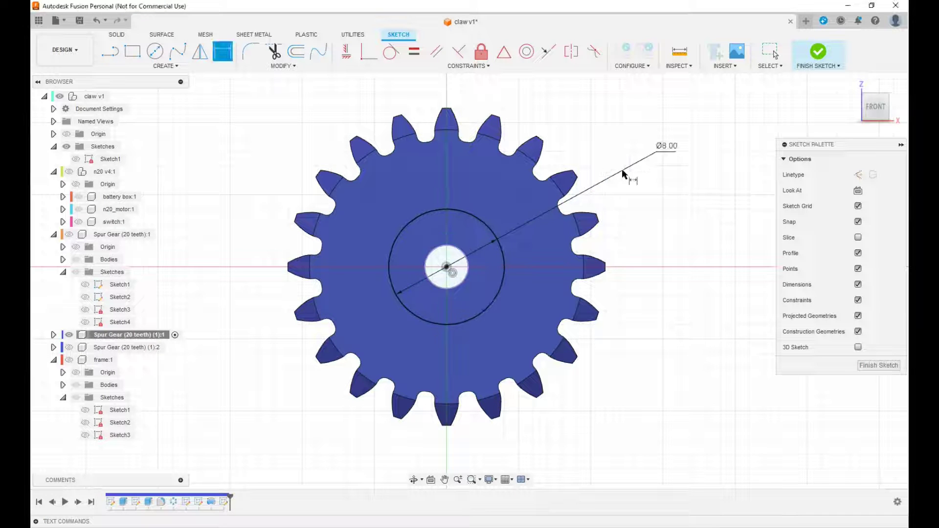
left_click(817, 52)
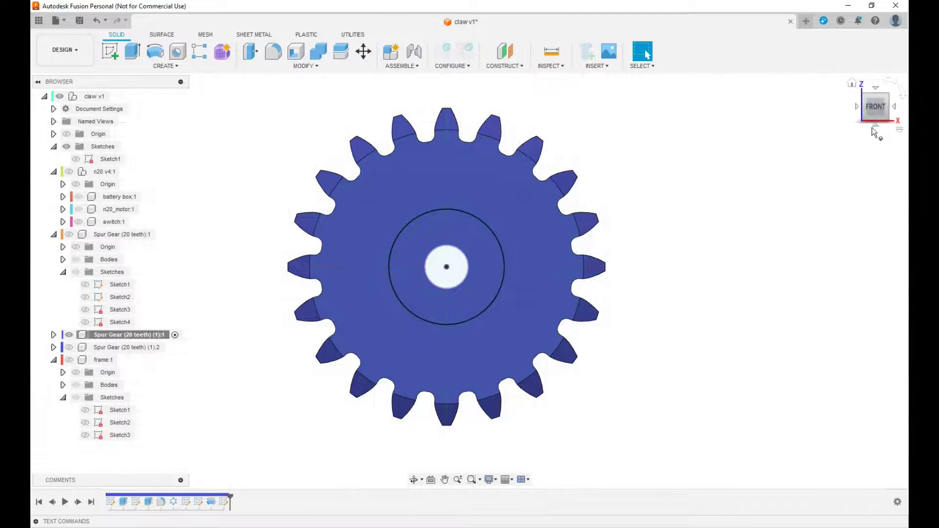
left_click(865, 117)
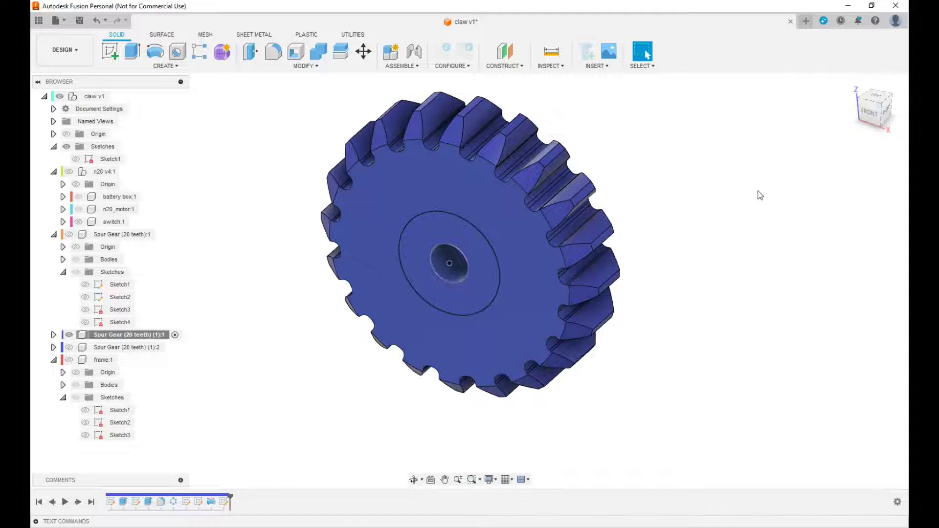
Extrude both profiles of the 8 mm circle sketch by -49 mm through the gear as a shaft, using the Join operation
key("e")
left_click(480, 262)
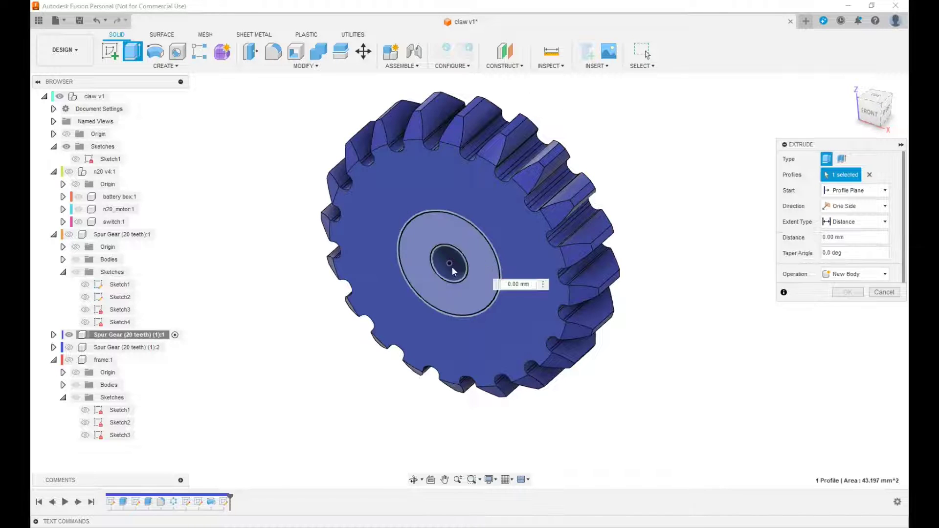
left_click(454, 272)
type("-18")
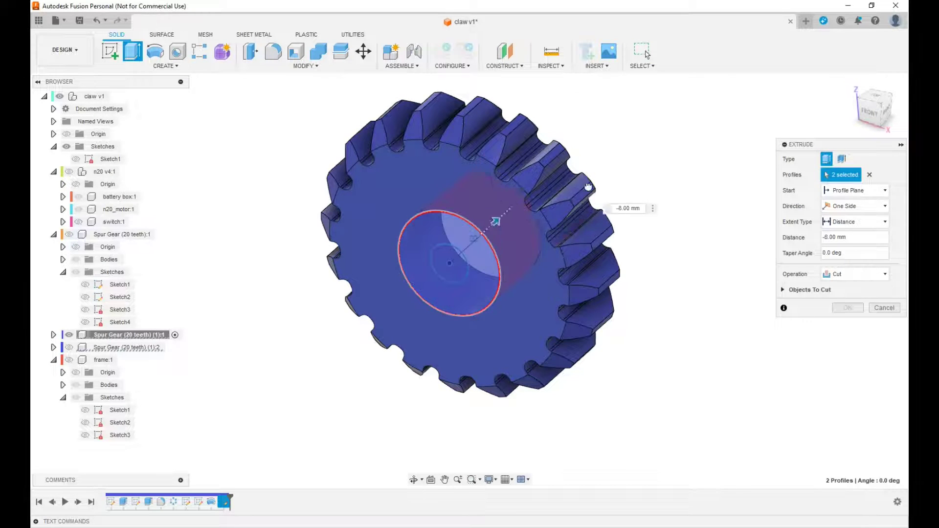
left_click(889, 277)
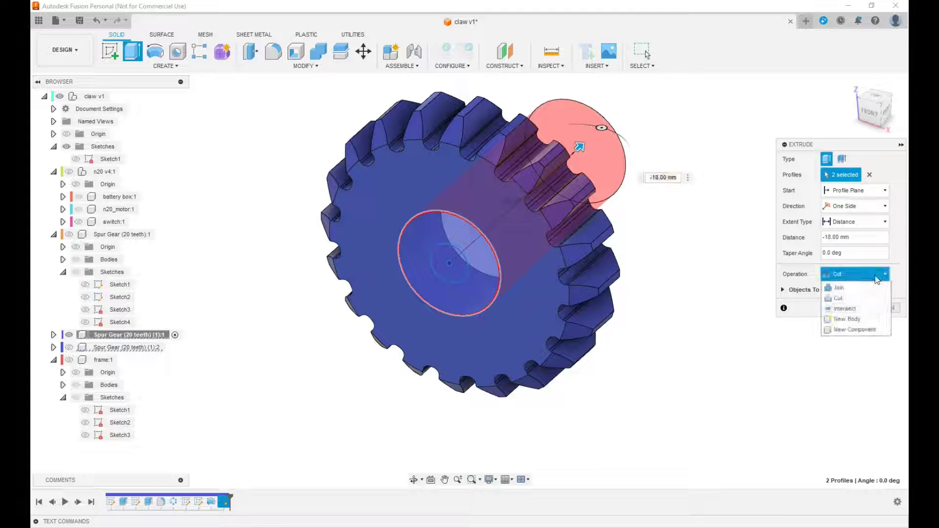
left_click(844, 287)
middle_click_drag(887, 117, 781, 310, "shift")
scroll(721, 225, "down", 4)
middle_click_drag(722, 225, 559, 295)
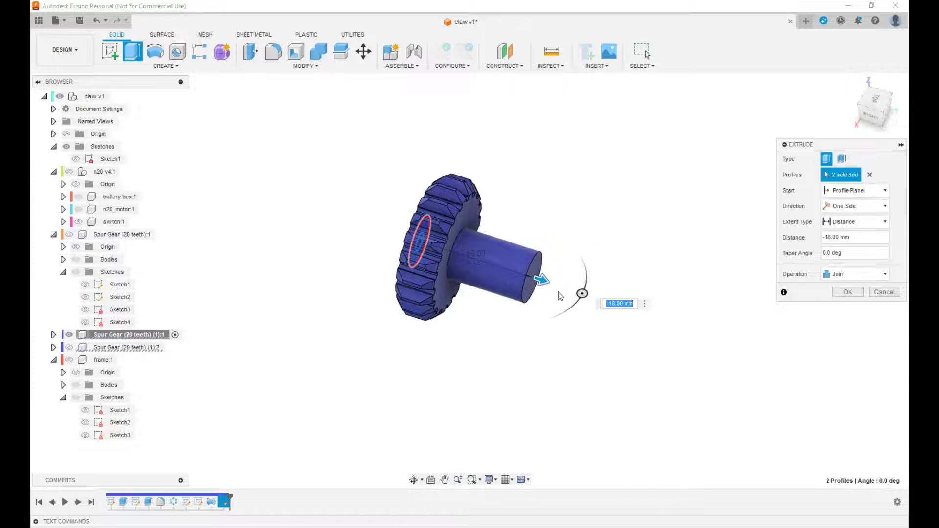
left_click_drag(543, 282, 746, 334)
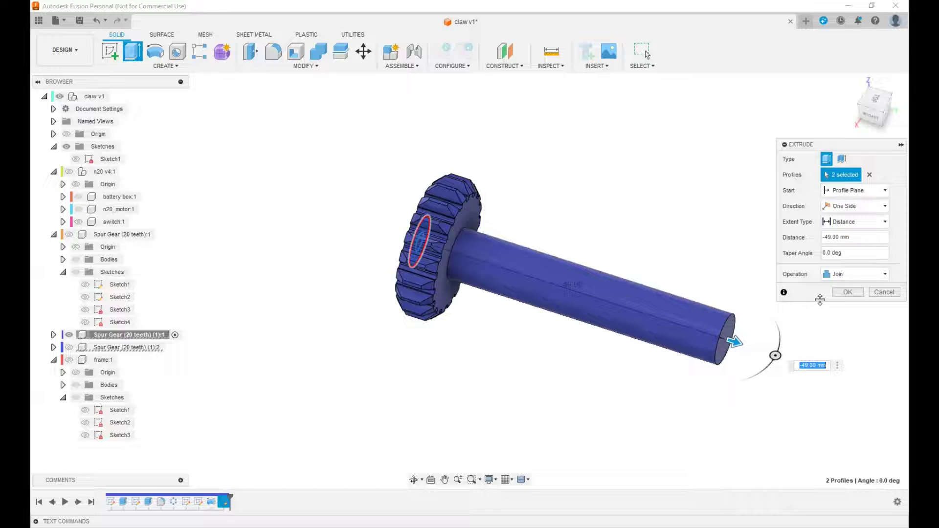
left_click(848, 293)
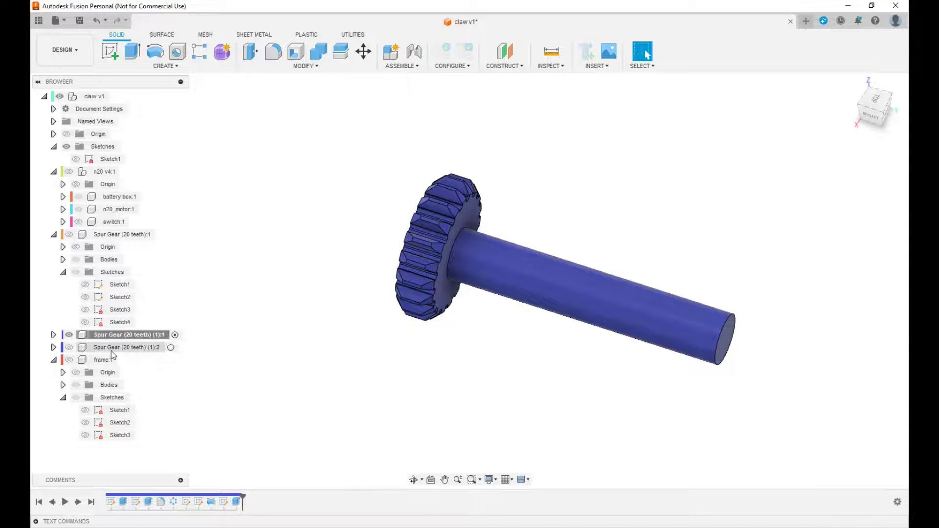
Unisolate the upper spur gear so the frame, motor and other gears show around its shaft
right_click(95, 361)
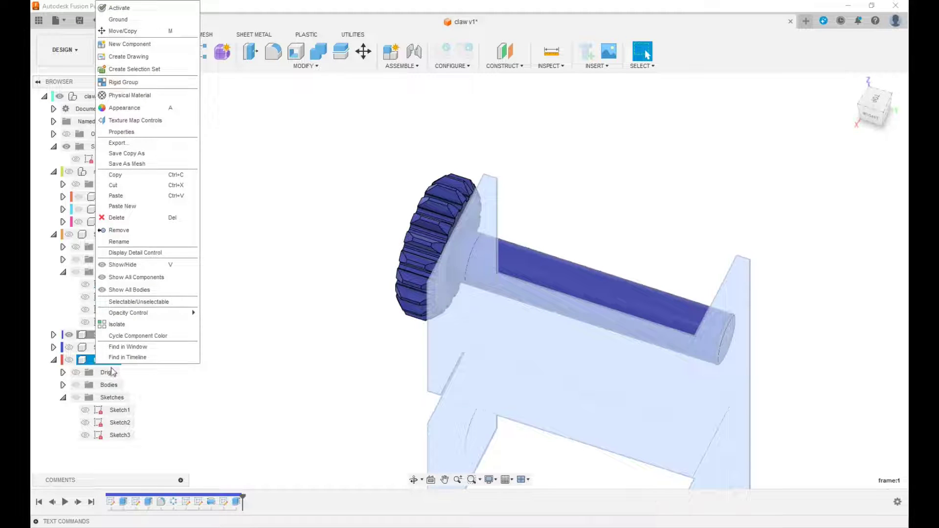
left_click(278, 374)
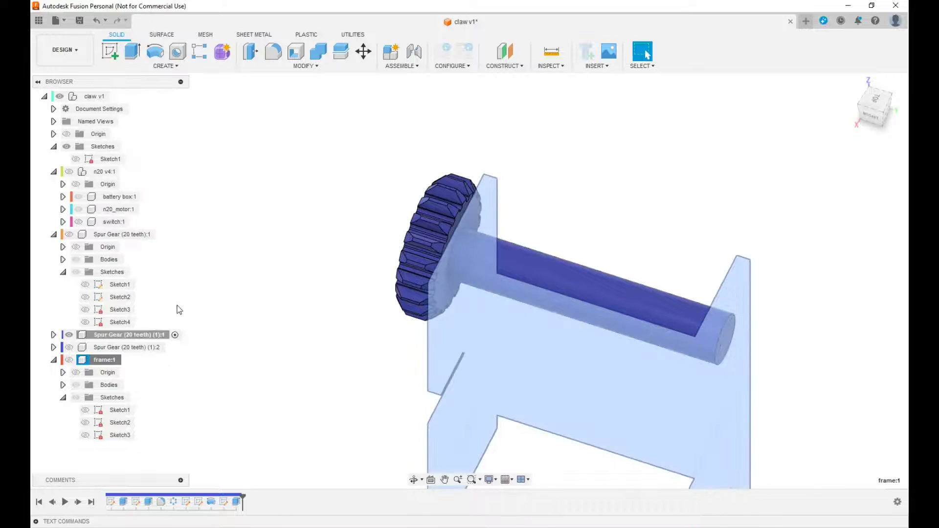
right_click(140, 341)
left_click(211, 313)
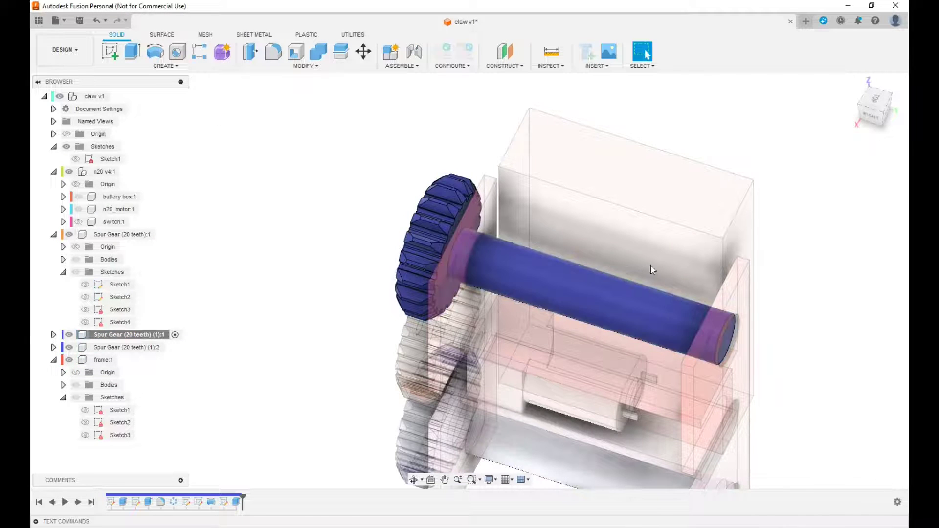
left_click(877, 106)
middle_click_drag(876, 110, 809, 166, "shift")
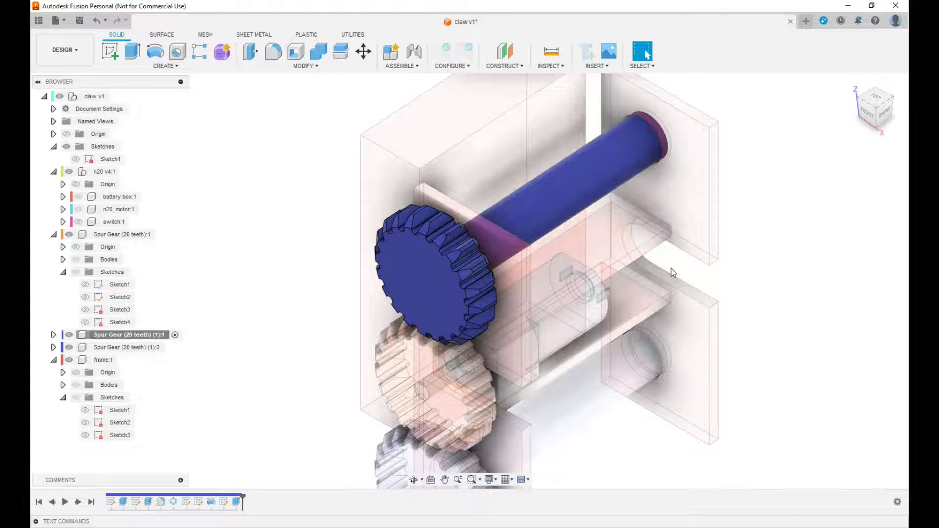
Measure the distance between the frame's front plate and the facing side of the upper gear
key("i")
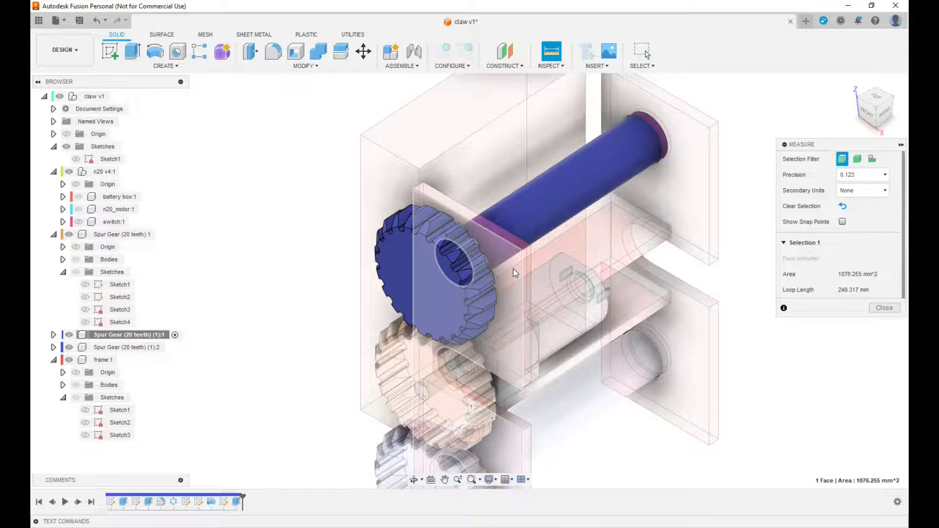
left_click(513, 269)
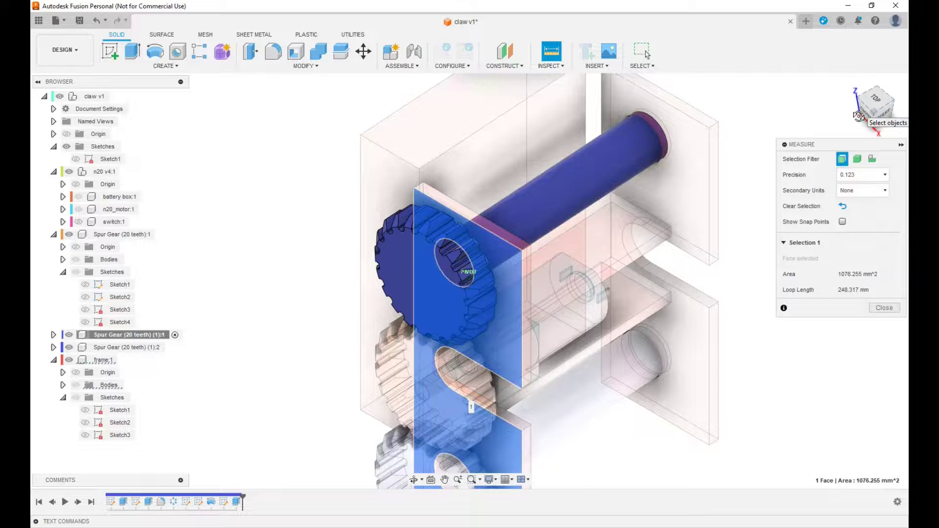
left_click(863, 115)
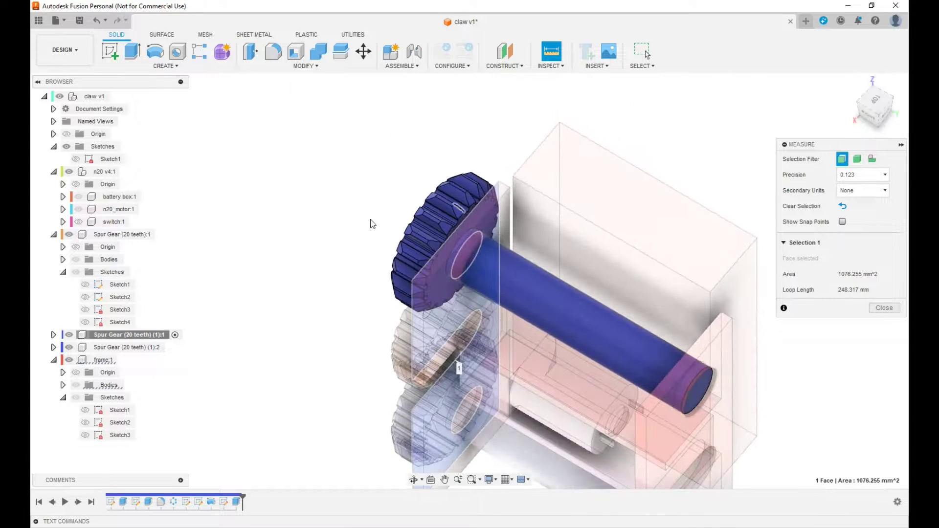
scroll(463, 209, "up", 10)
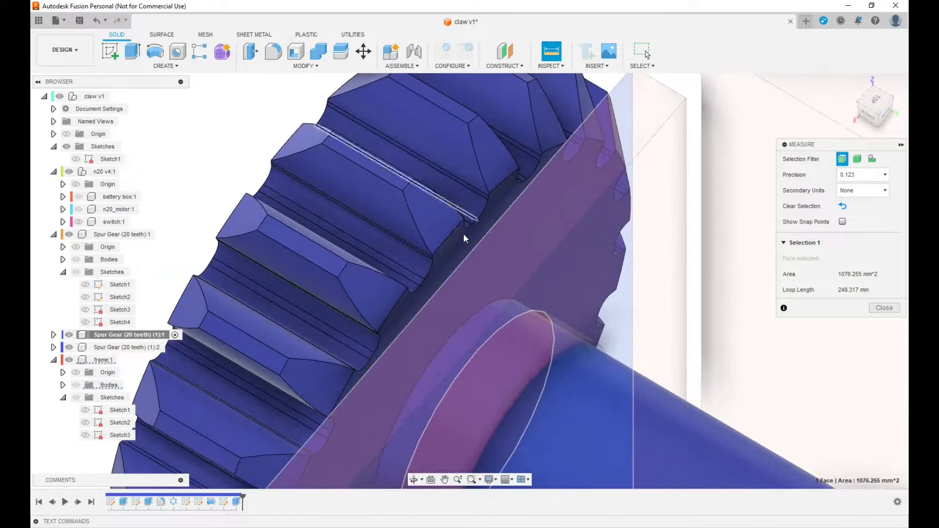
left_click(457, 244)
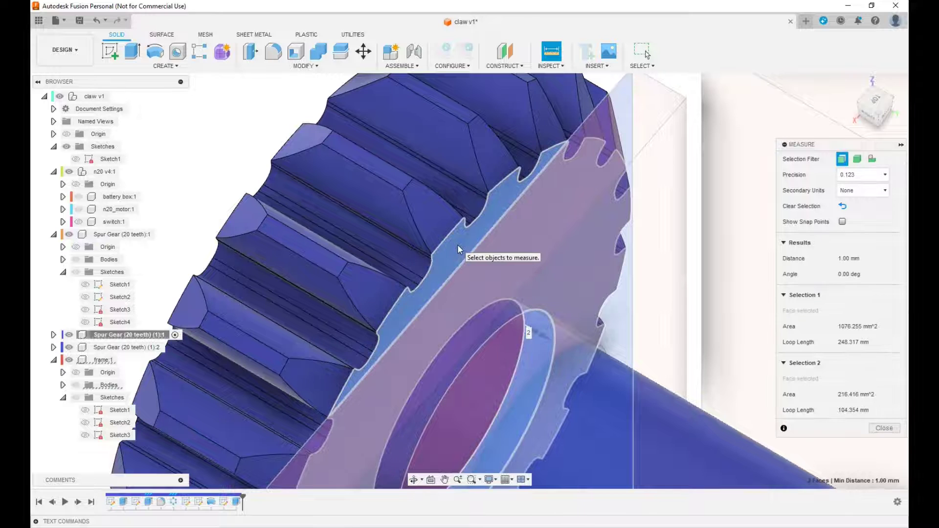
scroll(458, 247, "down", 10)
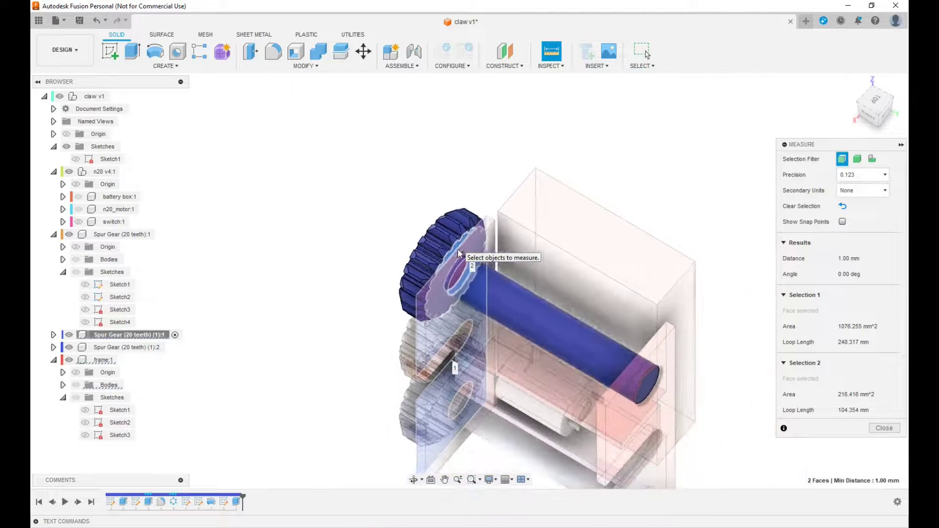
left_click(888, 430)
Edit the shaft extrusion to extend to the outer face of the frame's far plate with a 7 mm offset
double_click(223, 501)
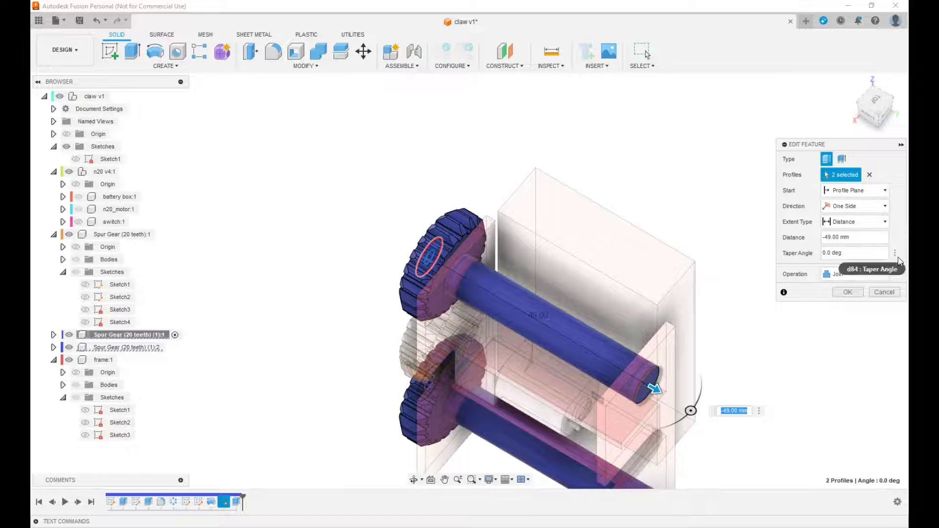
left_click(885, 222)
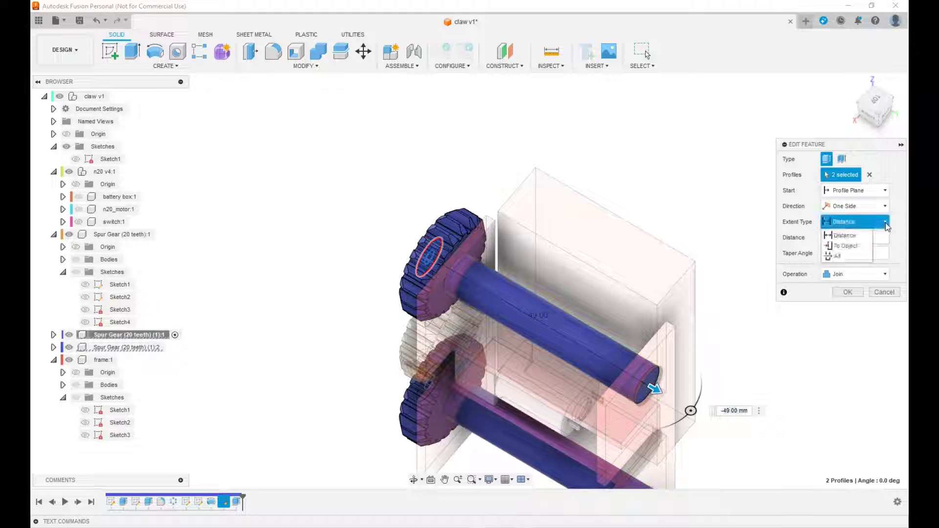
left_click(855, 246)
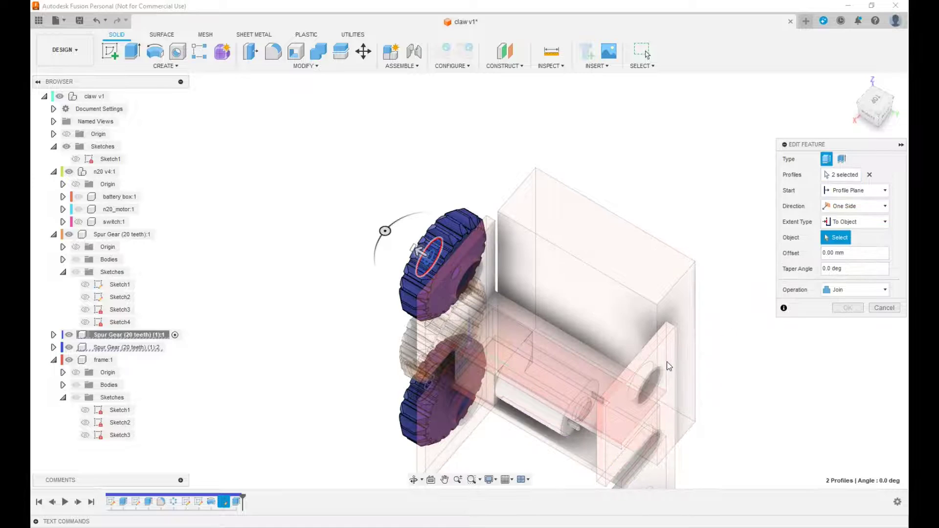
left_click(667, 364)
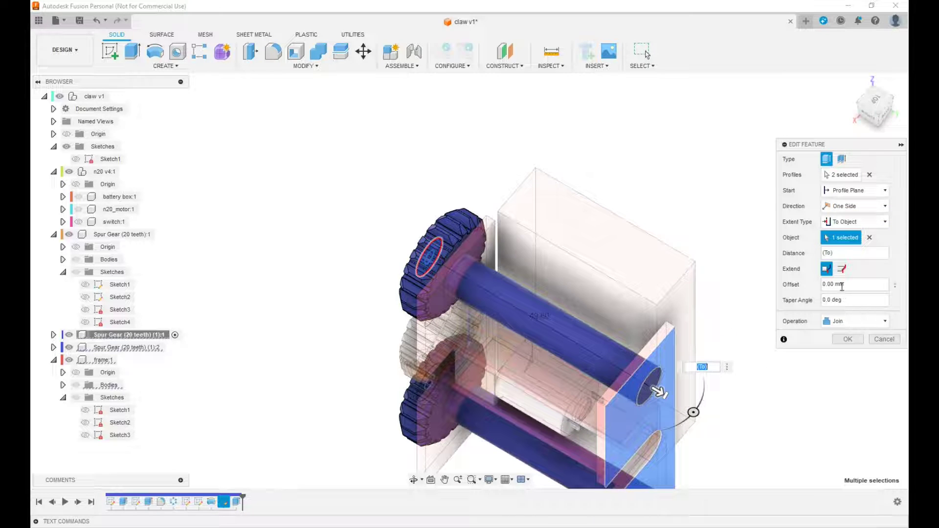
left_click(823, 285)
key("Delete")
key("Delete")
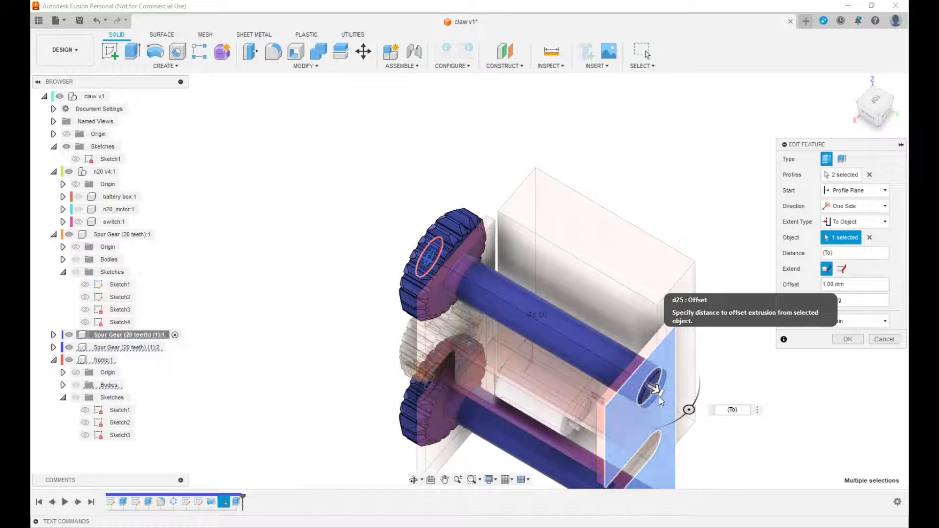
type(".")
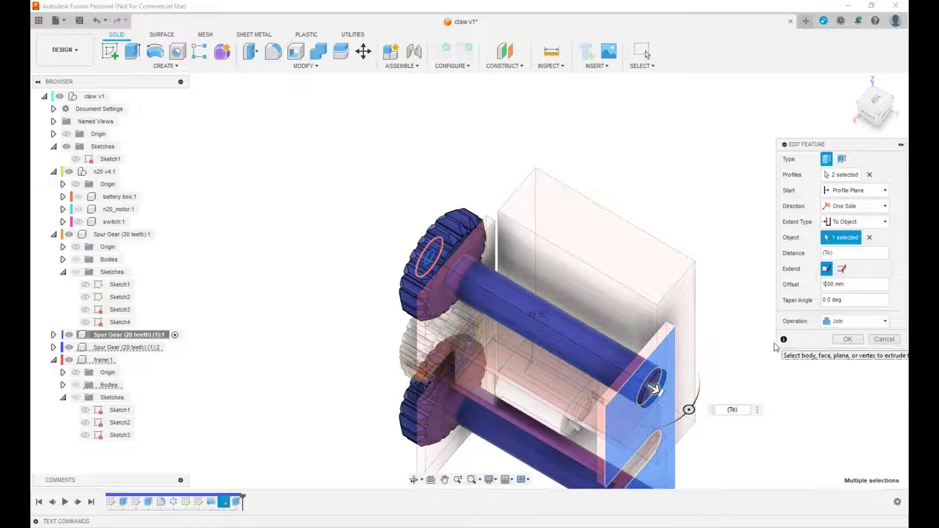
type("7")
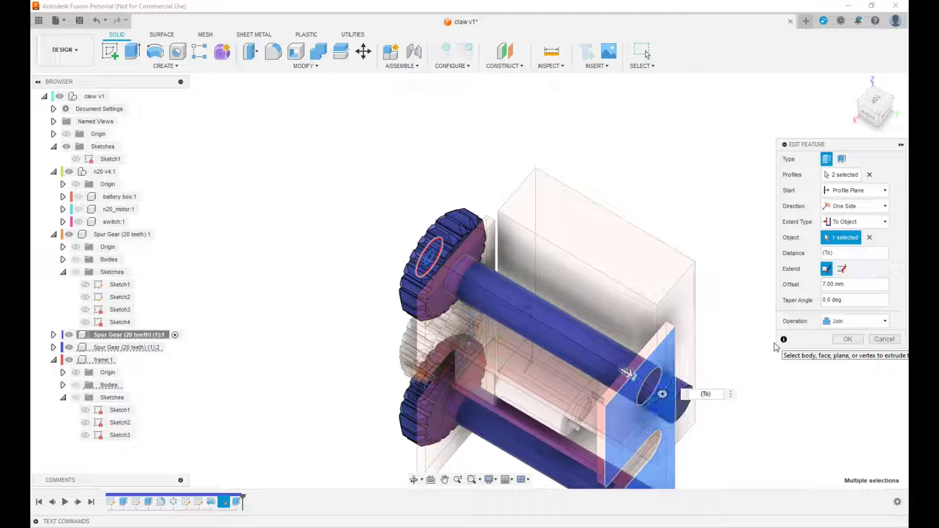
left_click(849, 339)
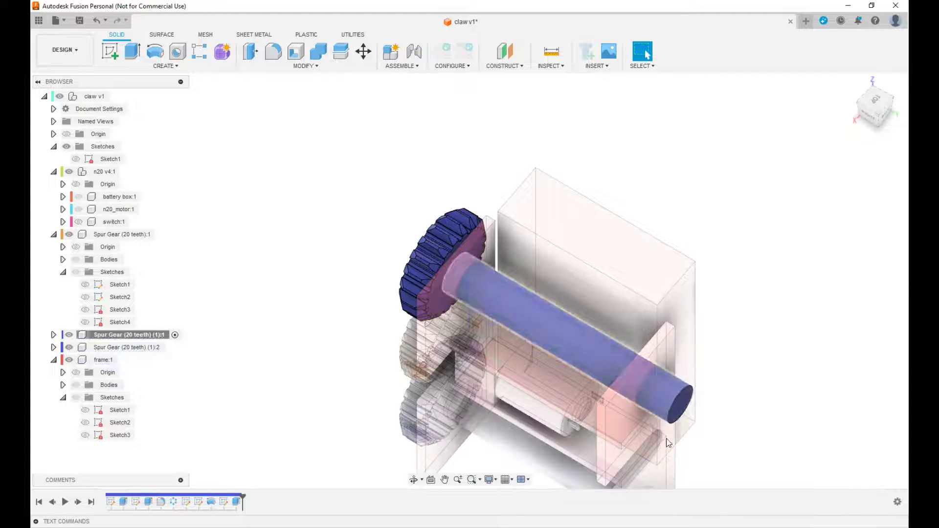
Reactivate the top-level claw component and view the assembly from the shafts' free ends
scroll(705, 329, "down", 5)
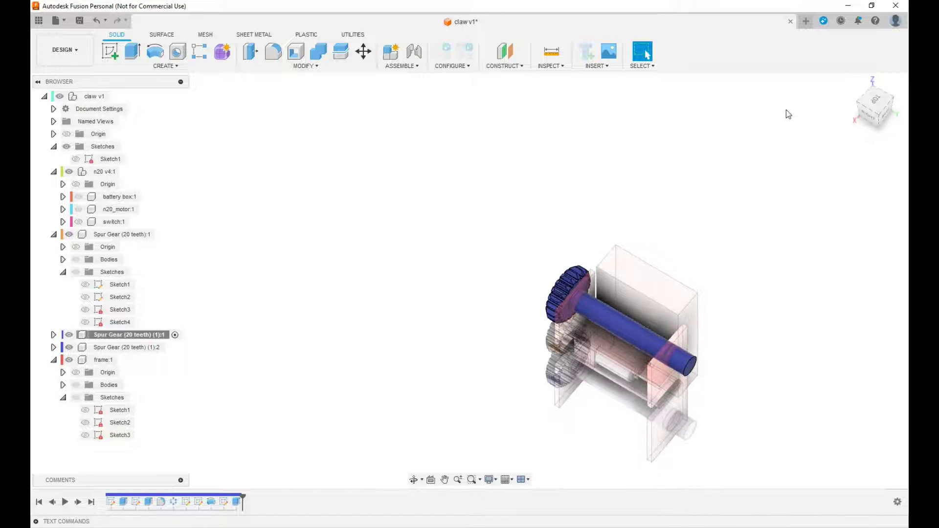
mouse_move(881, 104)
left_mouse_down()
mouse_move(896, 107)
mouse_move(876, 110)
left_mouse_up()
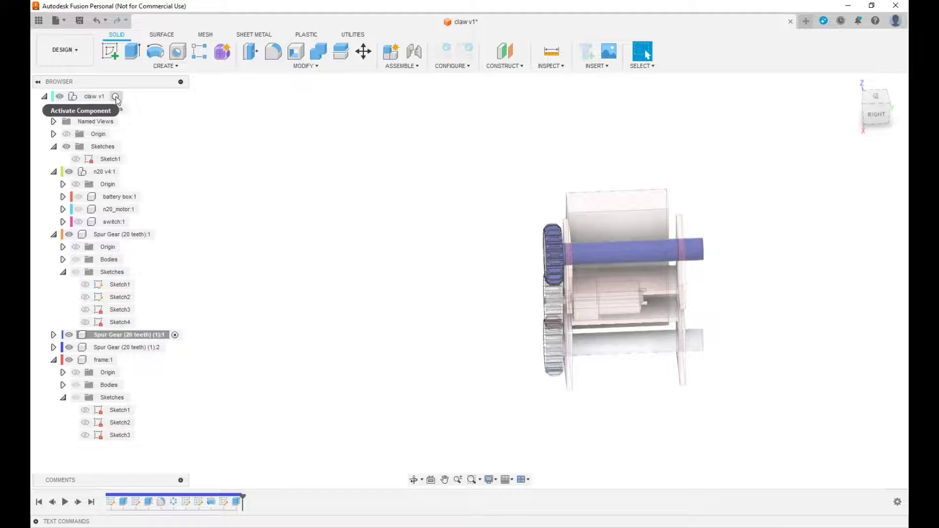
left_click(115, 96)
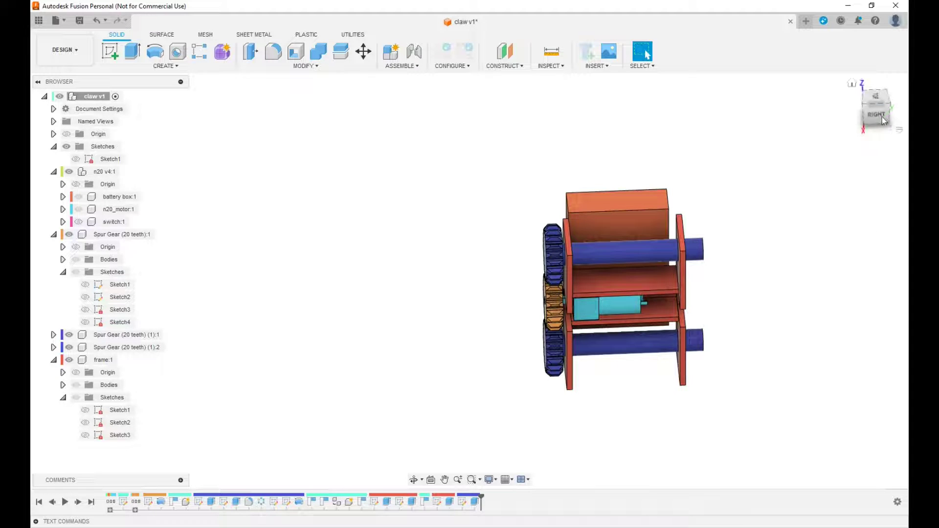
mouse_move(882, 114)
left_mouse_down()
mouse_move(914, 117)
mouse_move(755, 328)
left_mouse_up()
middle_click_drag(745, 372, 745, 371)
key("Escape")
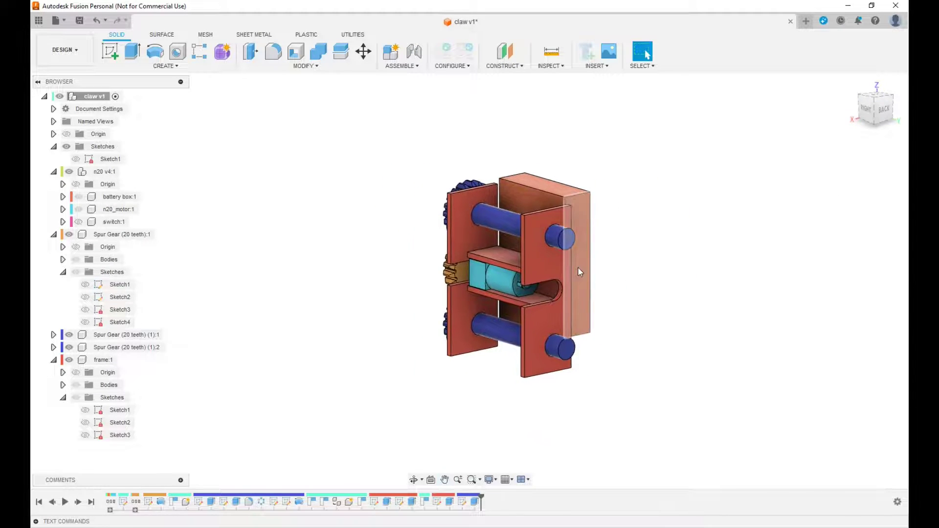
scroll(577, 266, "up", 2)
middle_click_drag(578, 267, 615, 270, "shift")
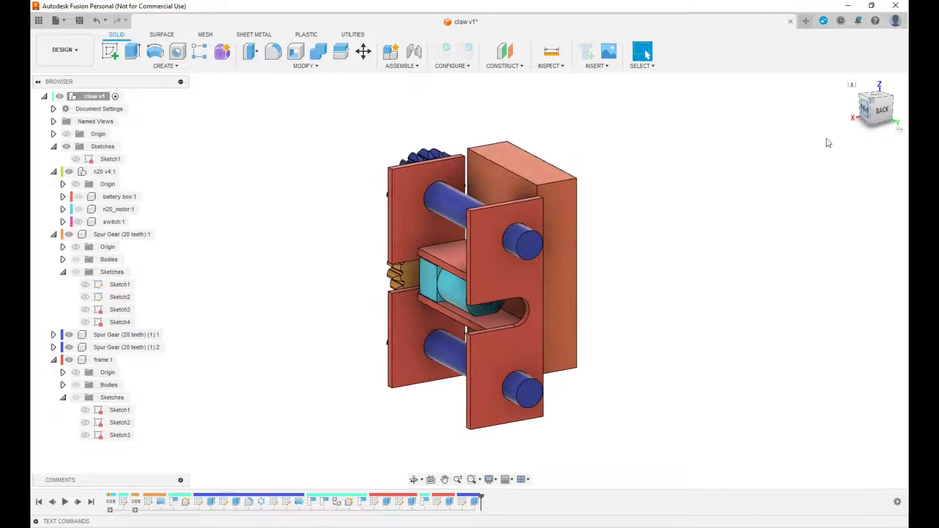
Activate the upper spur gear component for editing and isolate it from the assembly
left_click(529, 247)
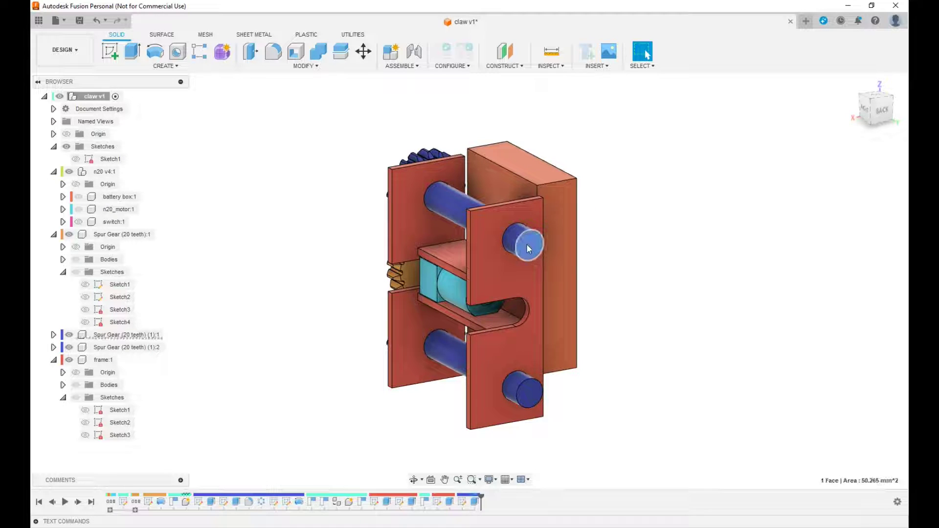
left_click(167, 336)
right_click(156, 340)
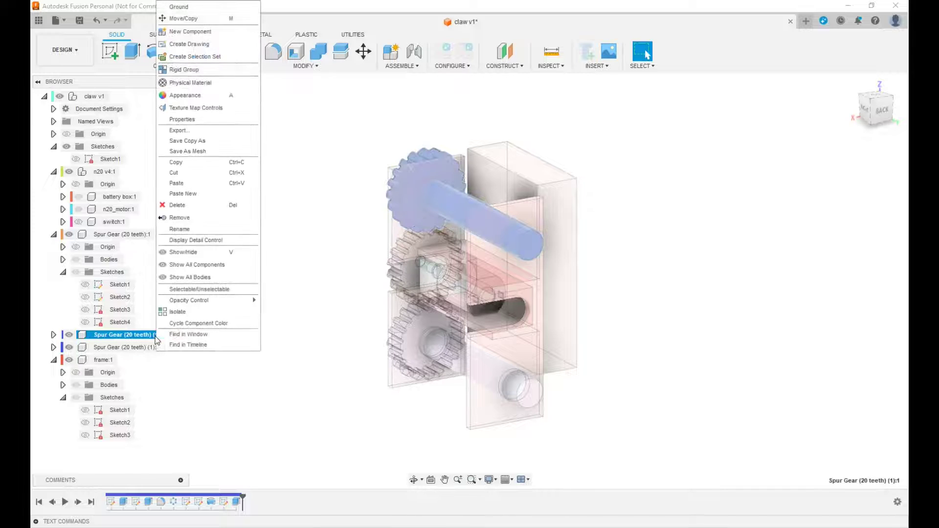
left_click(197, 317)
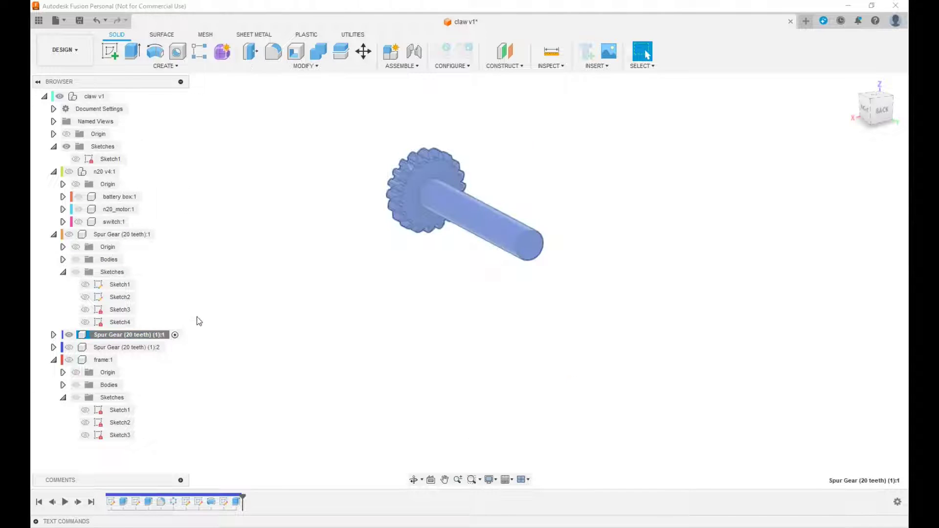
Start a sketch on the free end face of the gear's shaft and project that face's outline into it
left_click(534, 247)
left_click(116, 57)
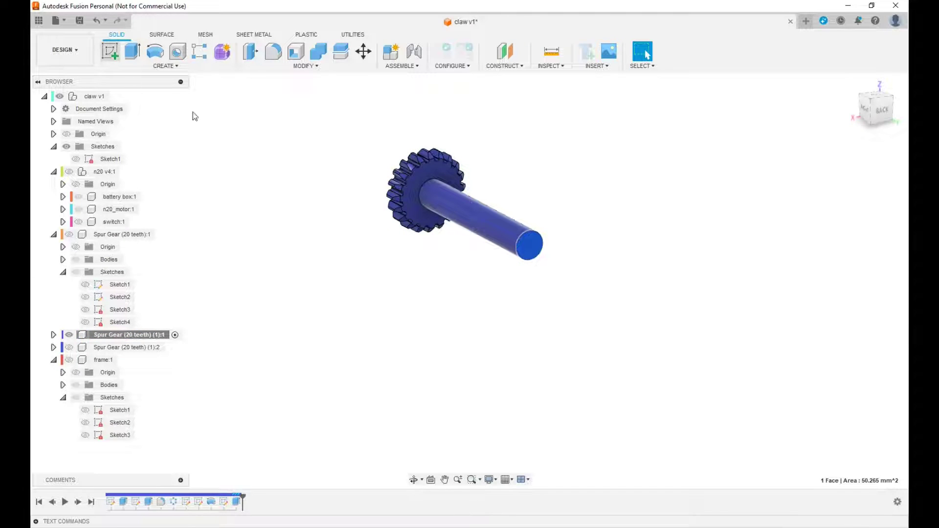
key("p")
left_click(462, 286)
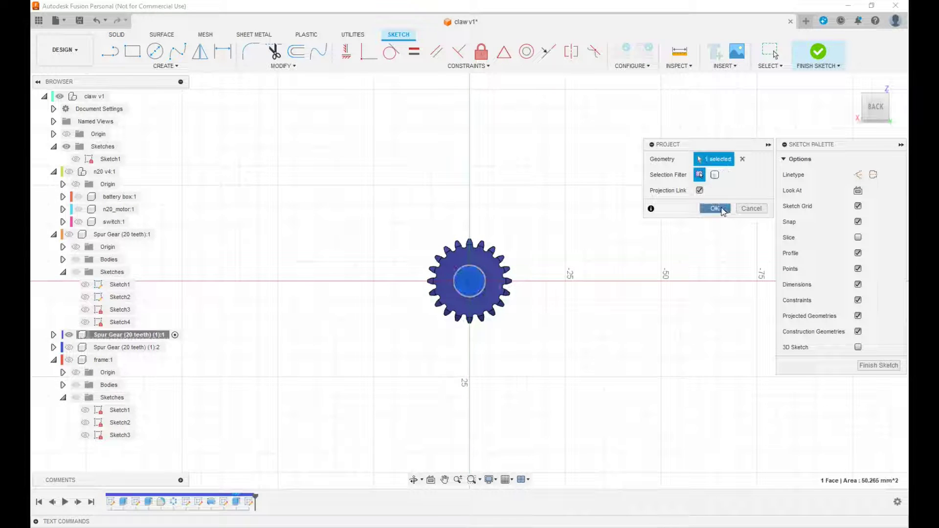
left_click(715, 208)
scroll(467, 281, "up", 5)
scroll(466, 277, "up", 2)
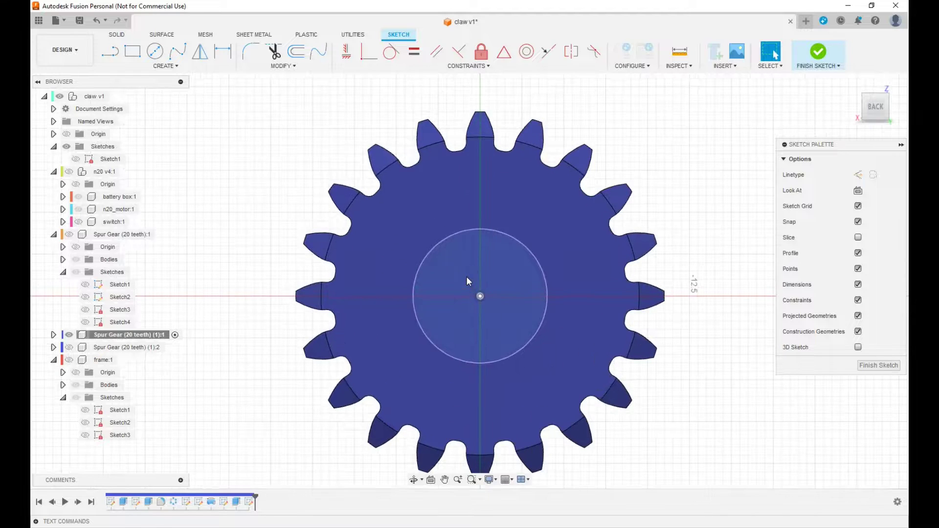
Draw a four-sided circumscribed polygon centred on the shaft's end face with a 2.5 mm radius
left_click(165, 65)
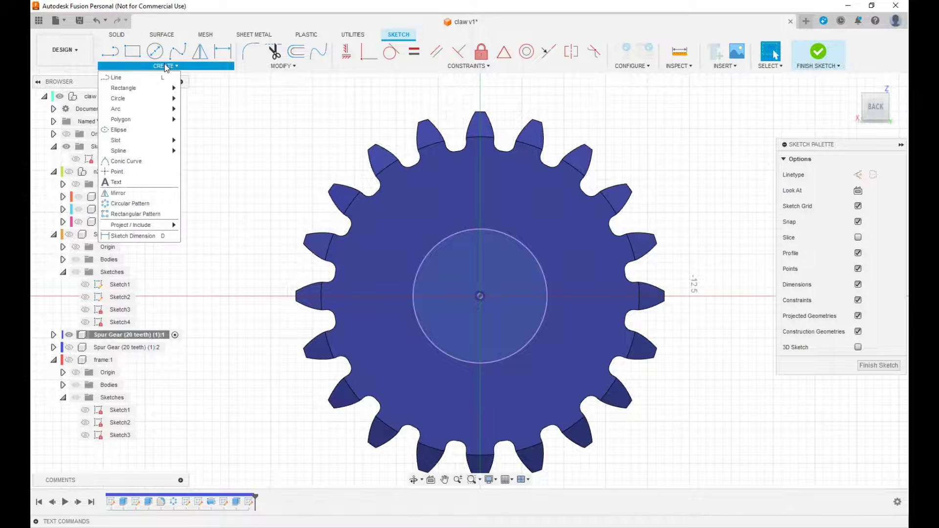
mouse_move(156, 119)
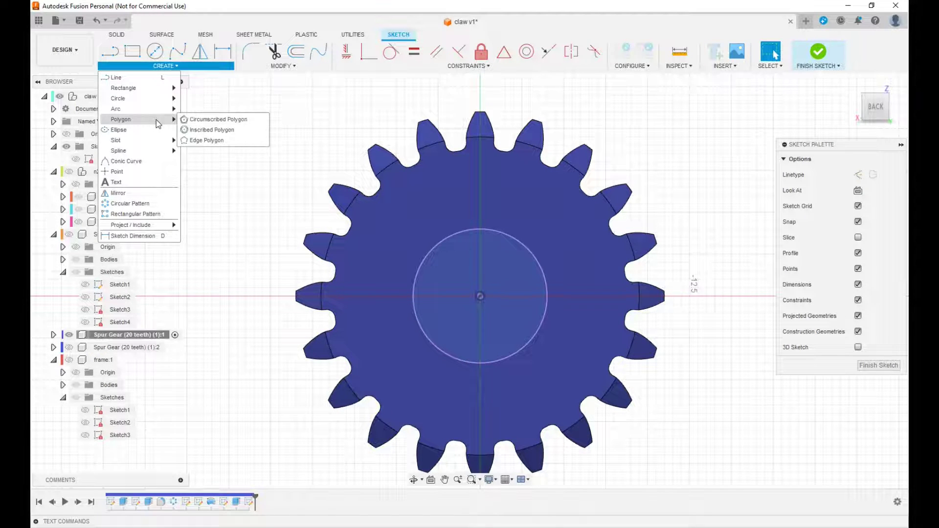
left_click(218, 121)
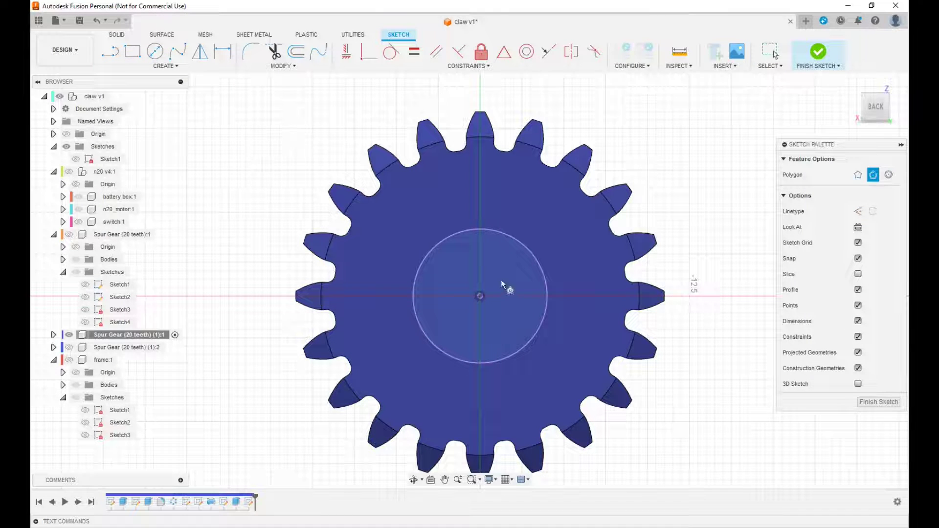
left_click(167, 66)
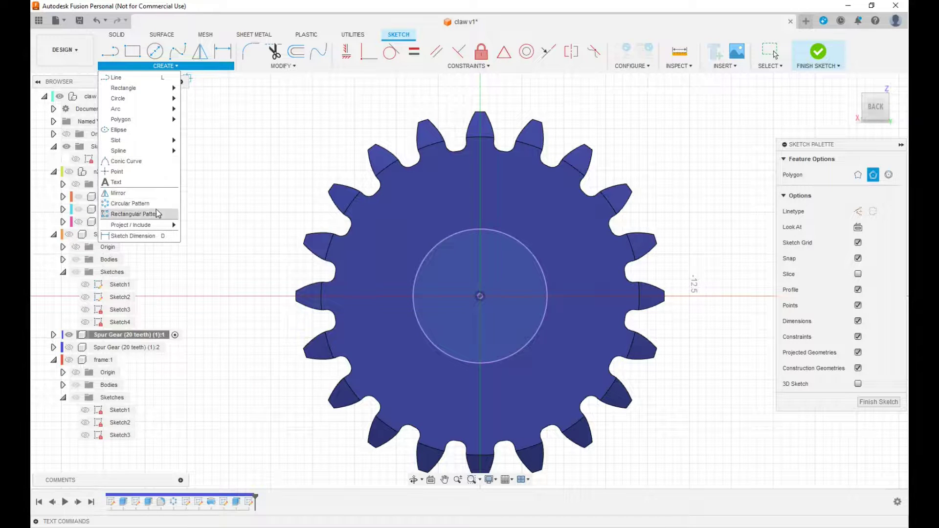
mouse_move(172, 121)
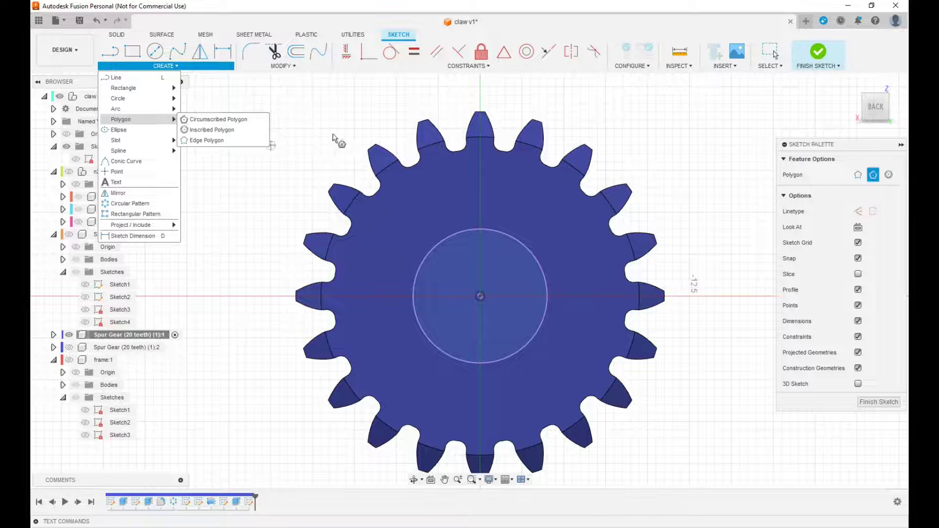
key("Escape")
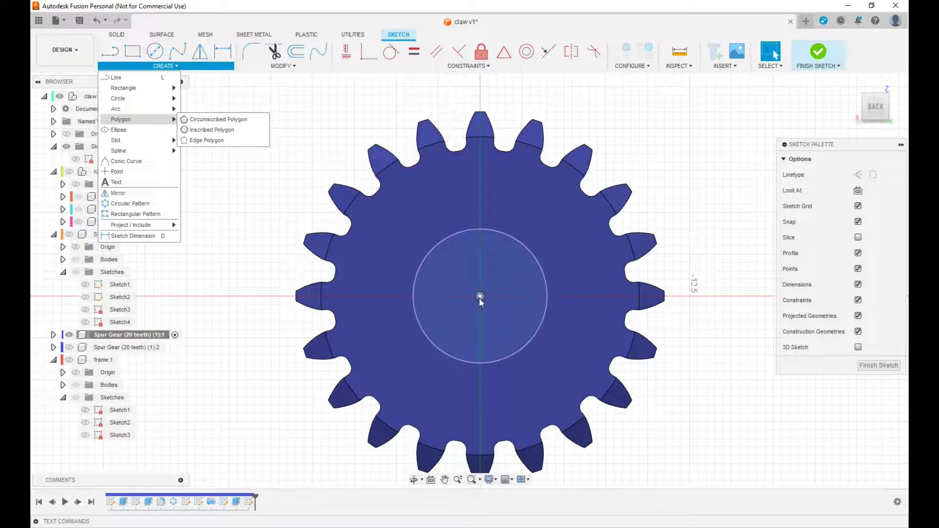
left_click(219, 120)
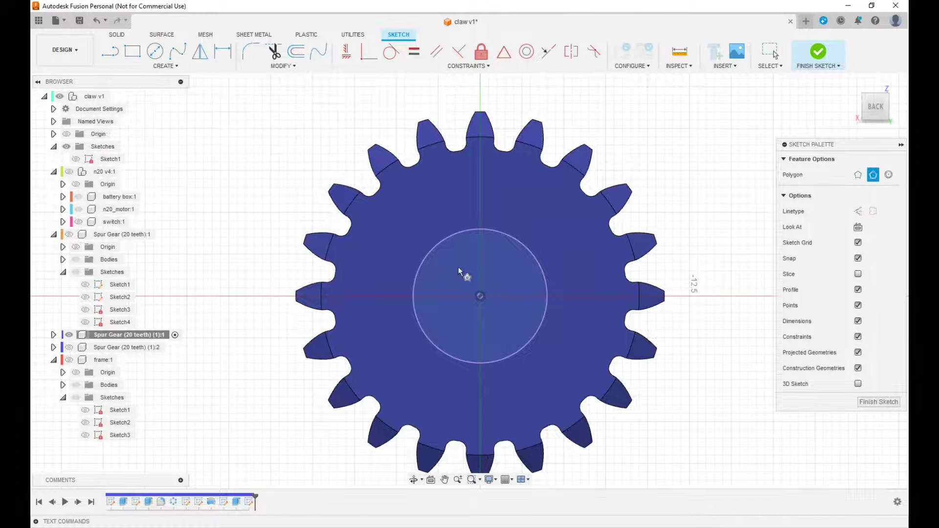
left_click(481, 297)
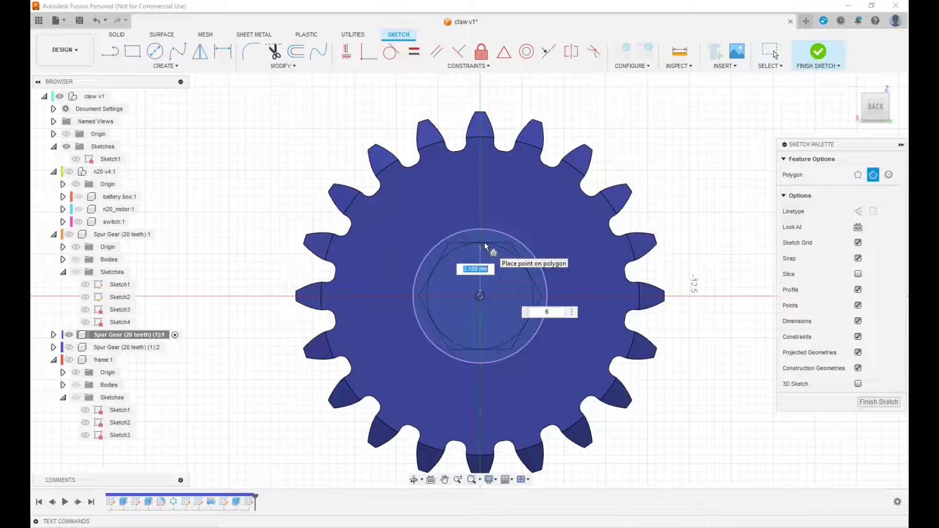
key("Tab")
type("4")
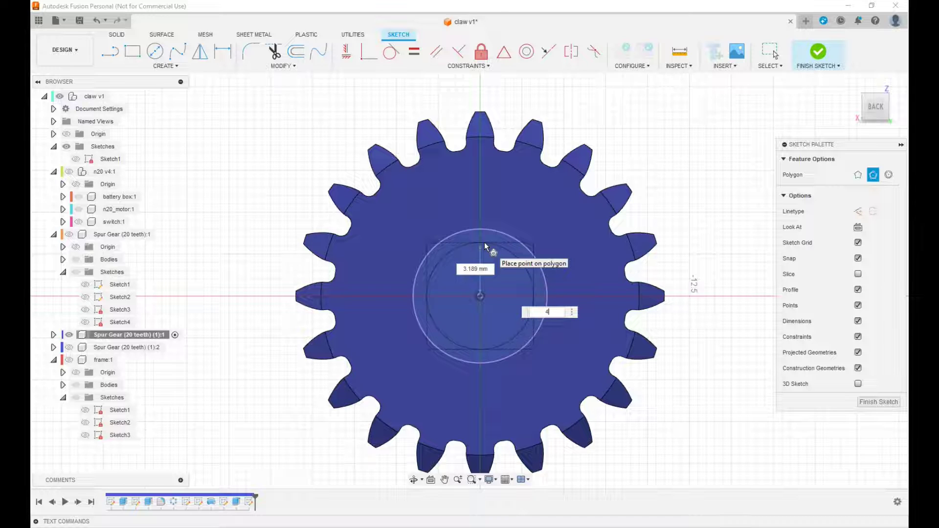
key("Tab")
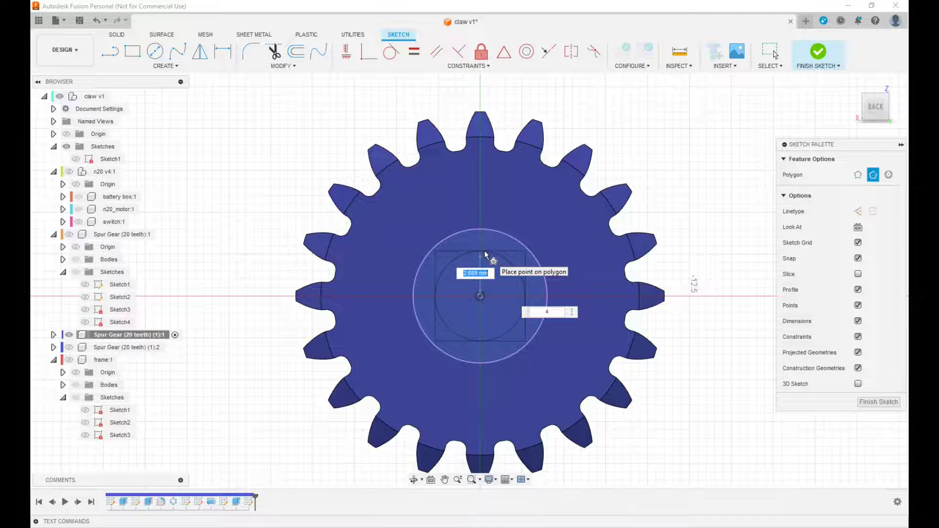
type("2")
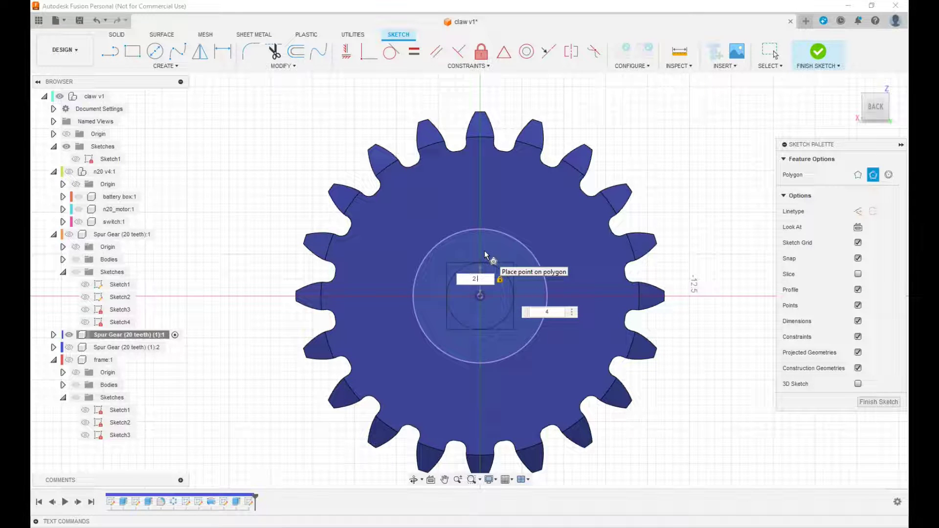
type(".5")
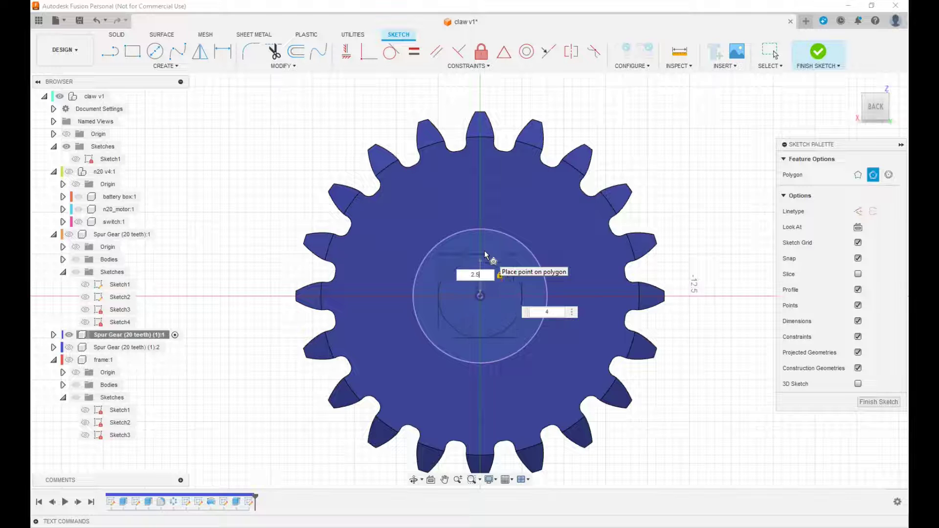
key("Return")
key("Escape")
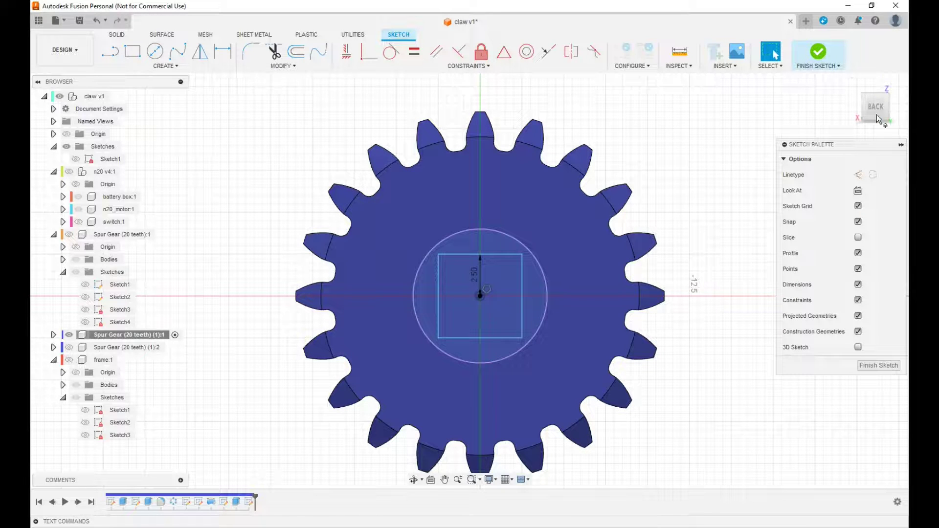
Extrude the area between the shaft's circular outline and the square as a 6 mm deep cut, leaving a square end
left_click(876, 116)
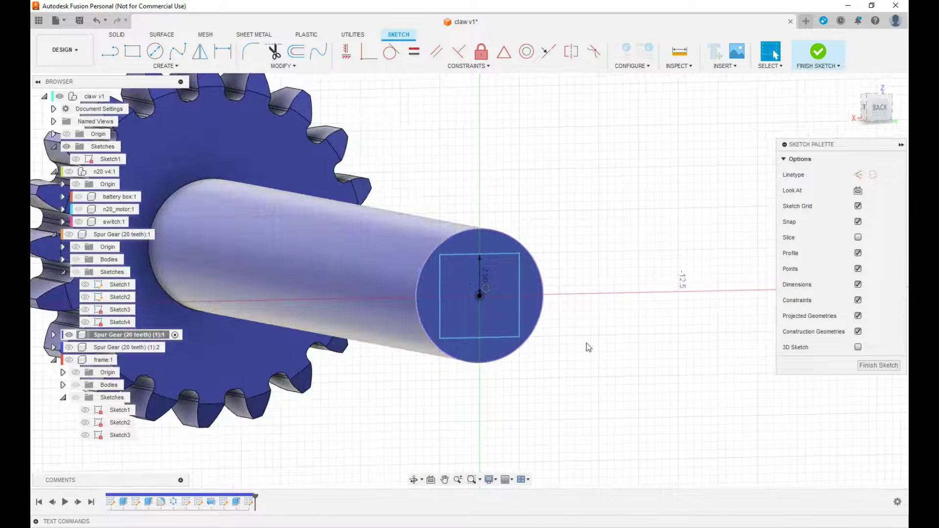
key("e")
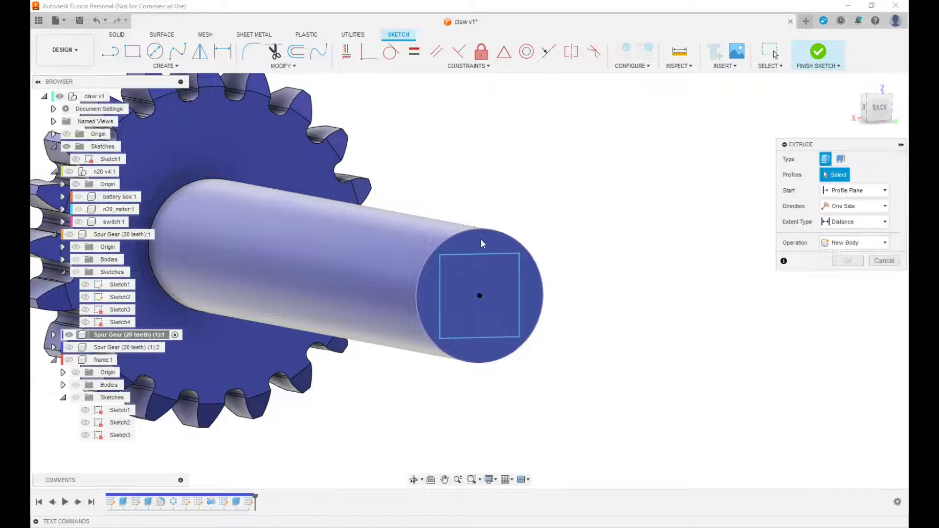
left_click_drag(483, 253, 450, 252)
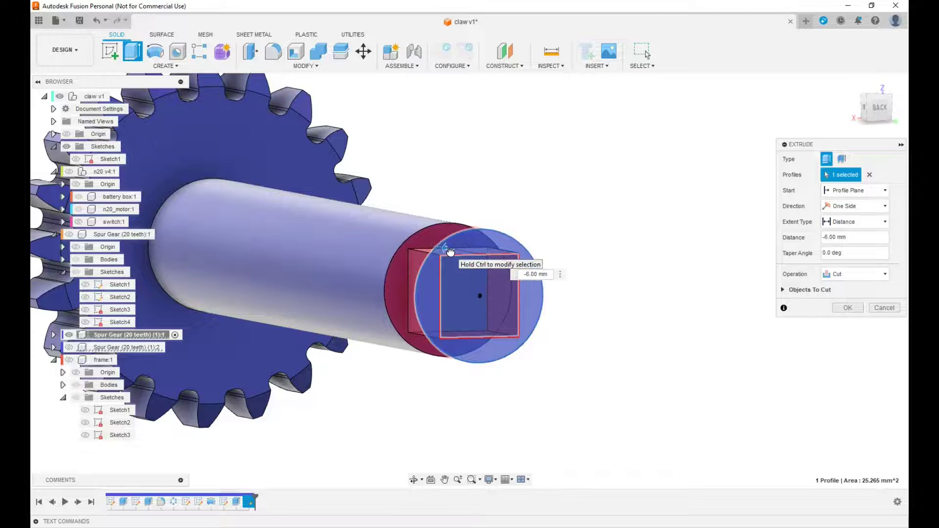
left_click(847, 309)
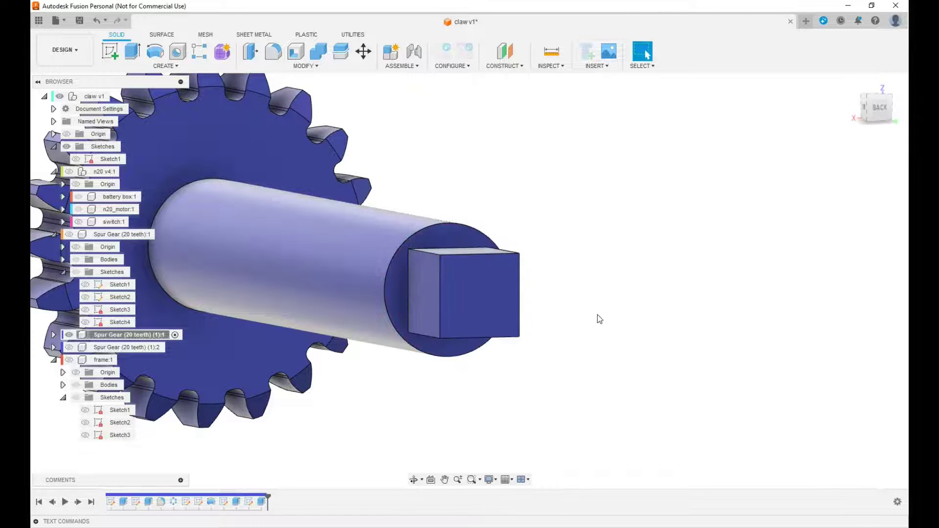
Unisolate the upper spur gear and reactivate the top-level claw component
scroll(597, 315, "down", 3)
middle_click_drag(563, 294, 211, 296, "shift")
right_click(130, 335)
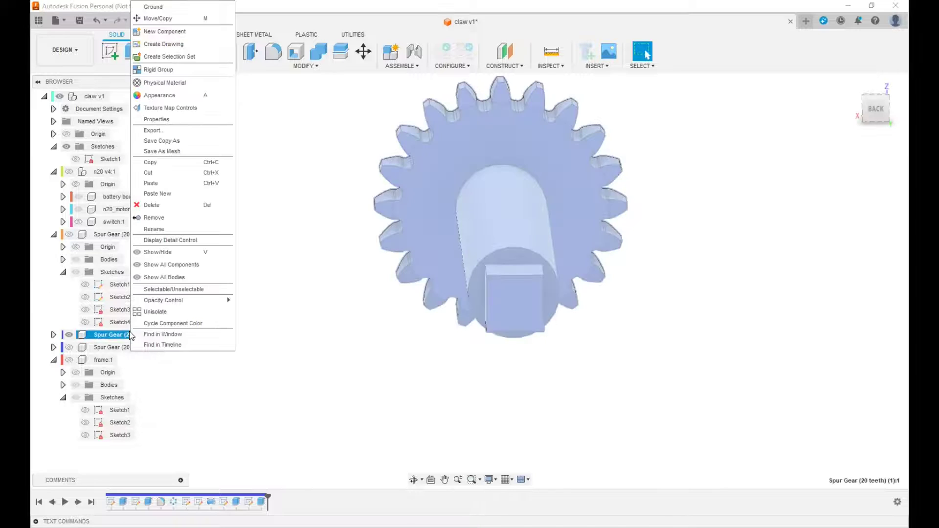
left_click(158, 311)
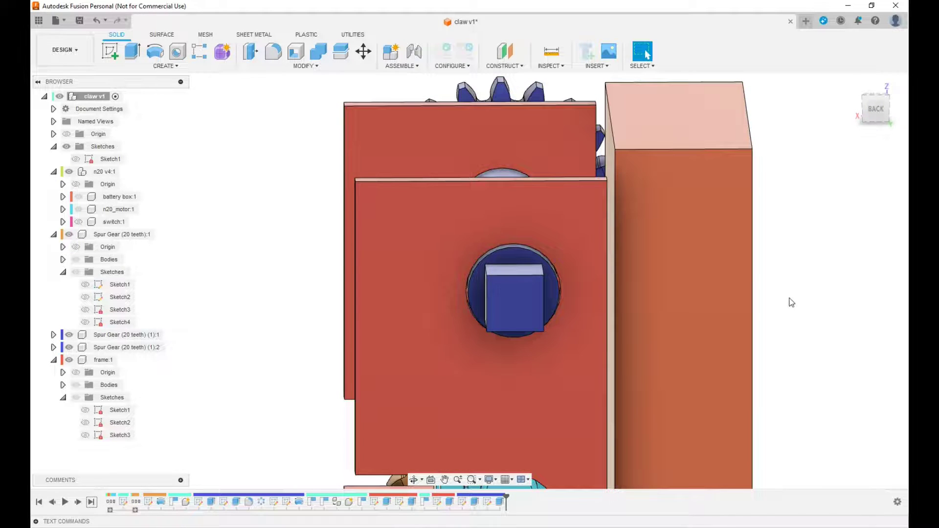
Create a new internal standard component named crank under the top-level claw component and make it active
scroll(792, 303, "down", 3)
left_click(870, 113)
middle_click_drag(469, 281, 389, 166, "shift")
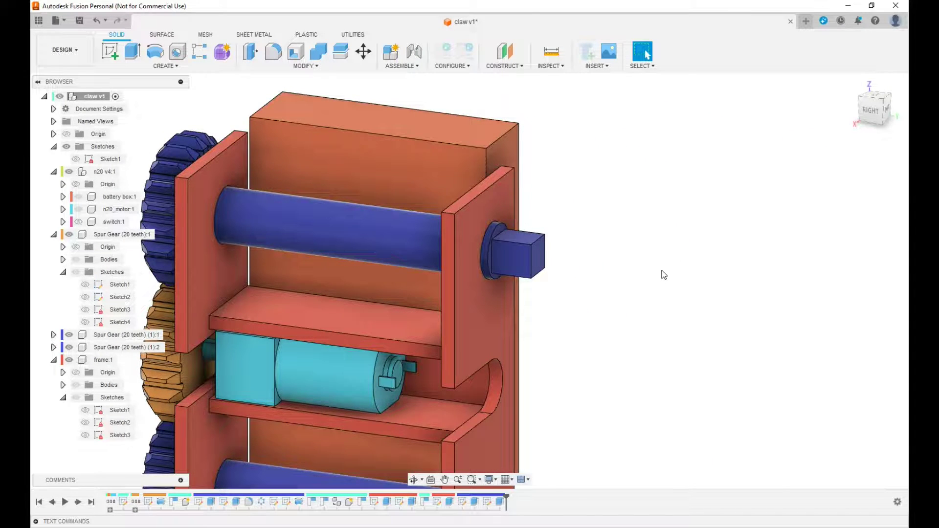
scroll(664, 275, "down", 2)
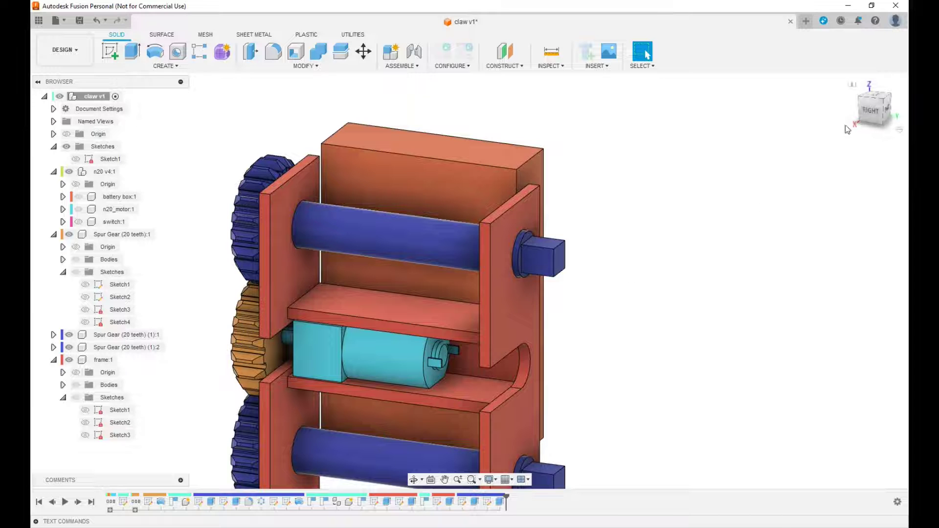
mouse_move(873, 120)
left_mouse_down()
mouse_move(893, 124)
mouse_move(881, 122)
left_mouse_up()
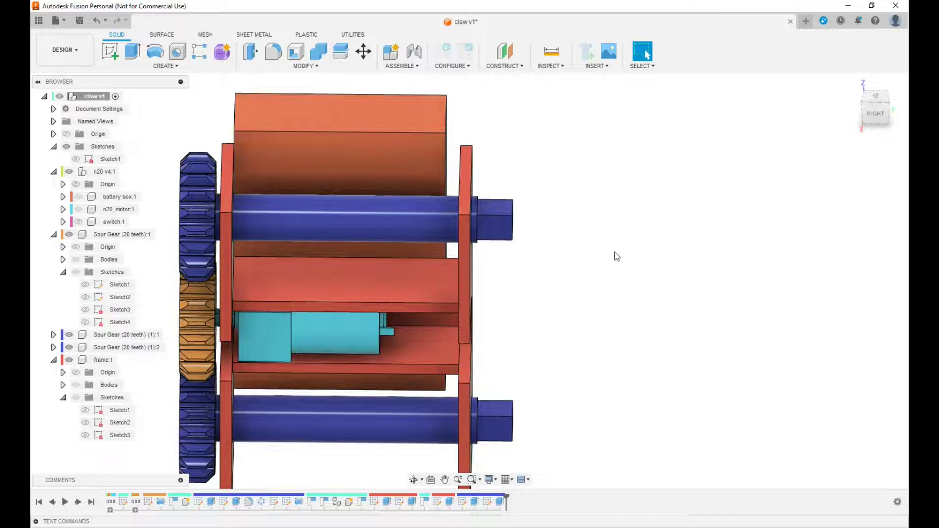
left_click_drag(872, 117, 837, 138)
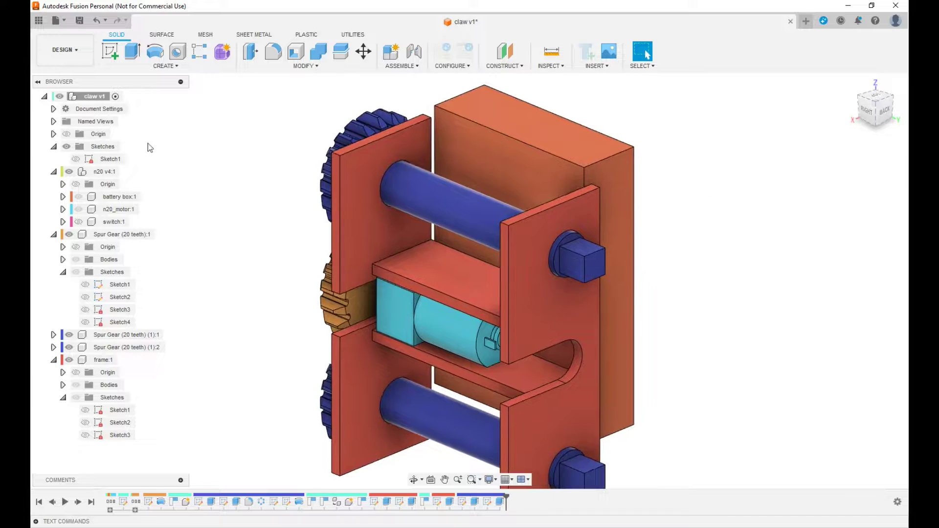
right_click(102, 101)
left_click(143, 102)
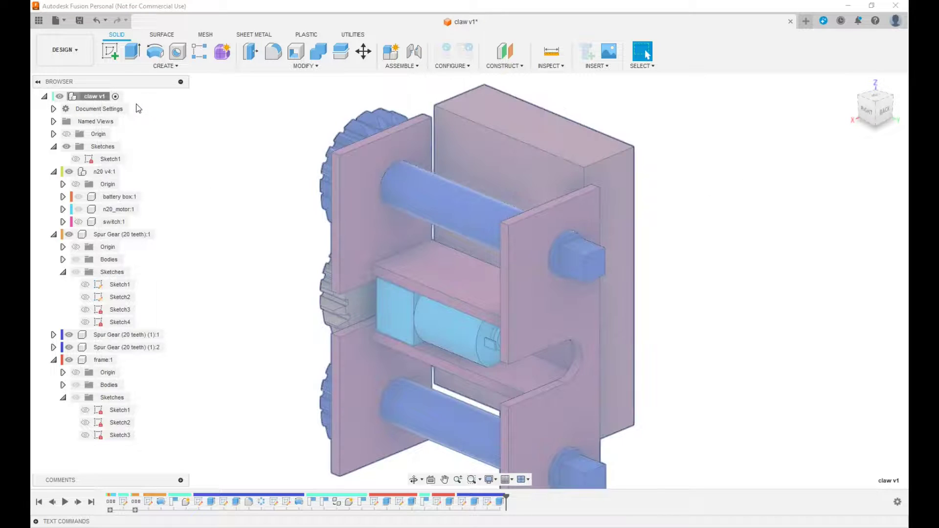
left_click_drag(799, 205, 731, 201)
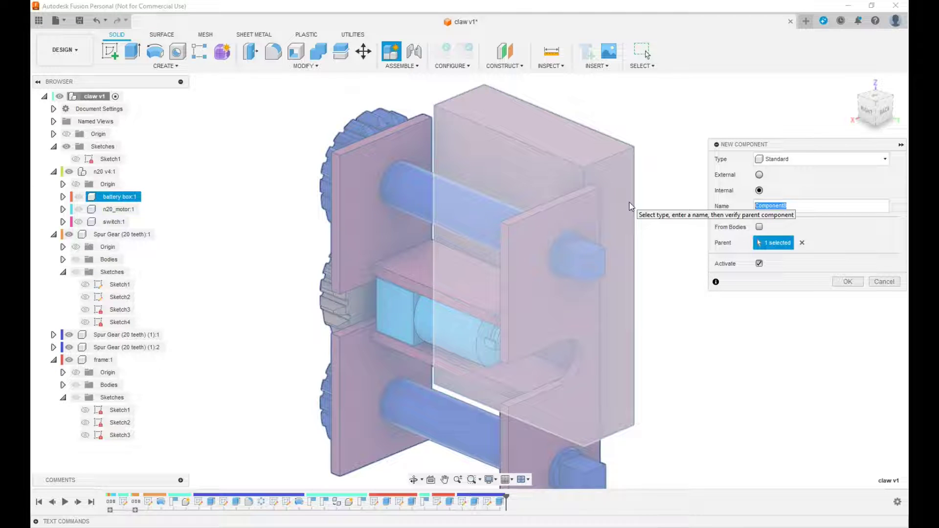
type("crank")
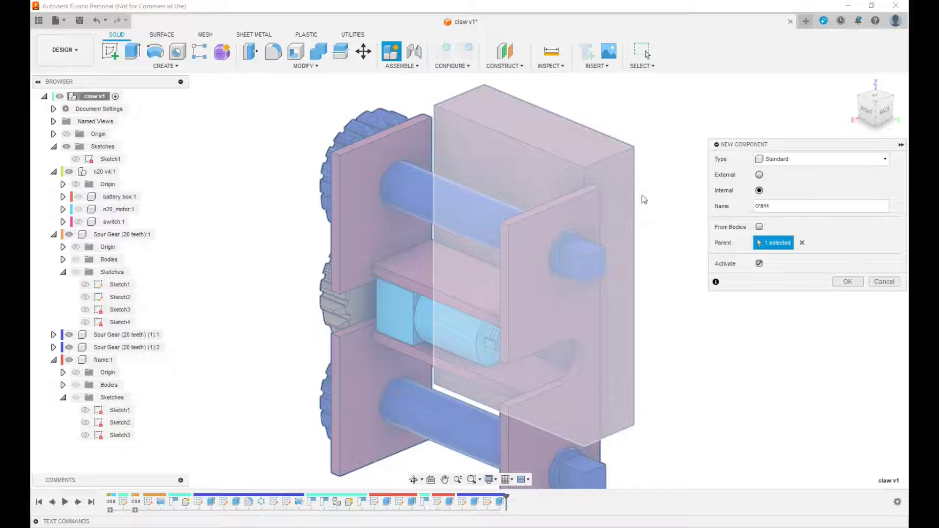
left_click(839, 282)
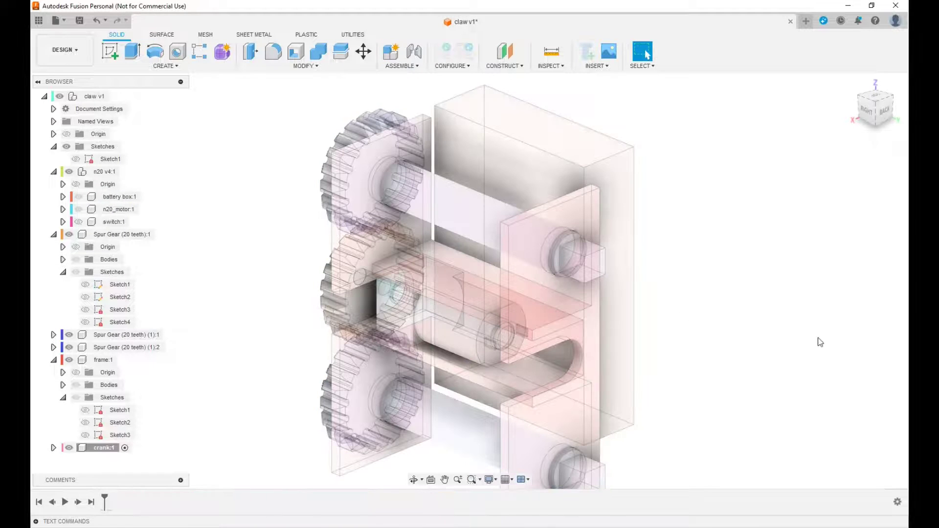
Start a sketch on the square end face of the upper gear's shaft and project that face into it
left_click(602, 268)
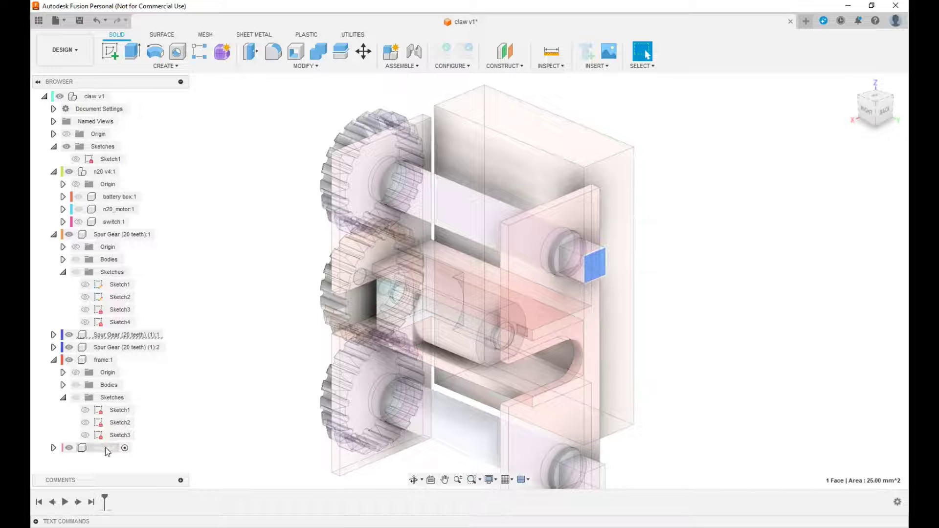
left_click(111, 52)
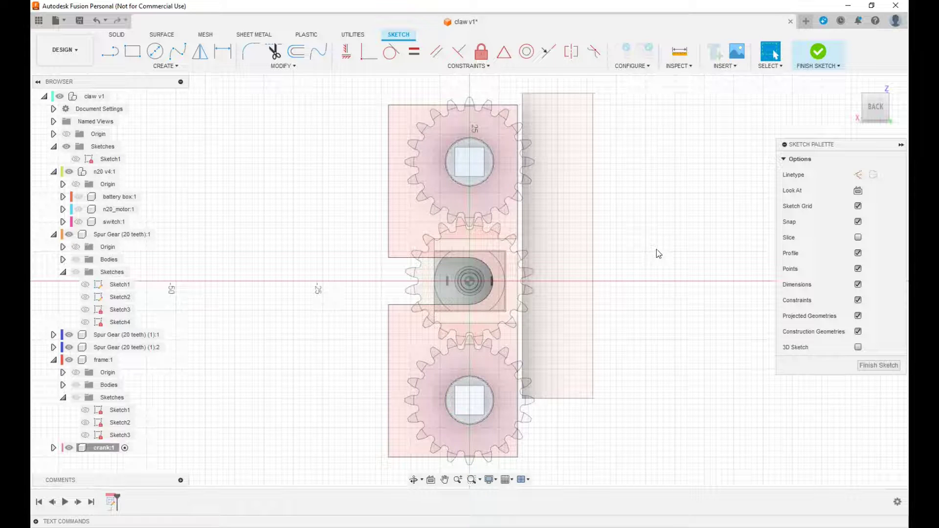
key("p")
left_click(477, 167)
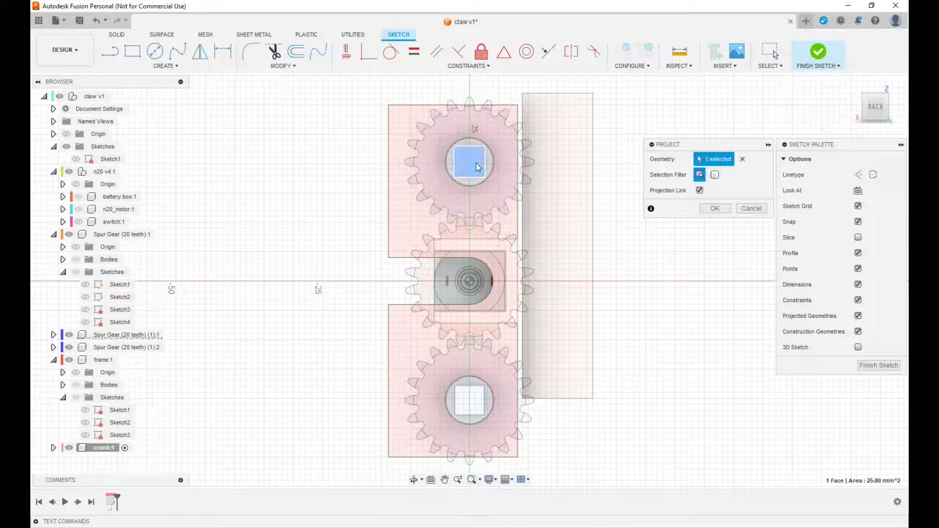
left_click(715, 208)
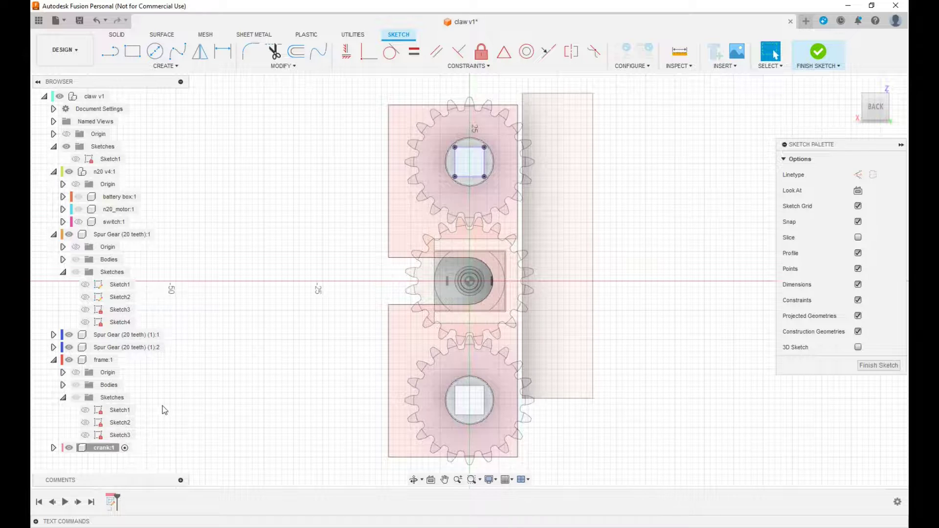
Isolate the crank component and draw a diagonal line between opposite corners of the projected square
right_click(100, 448)
left_click(180, 402)
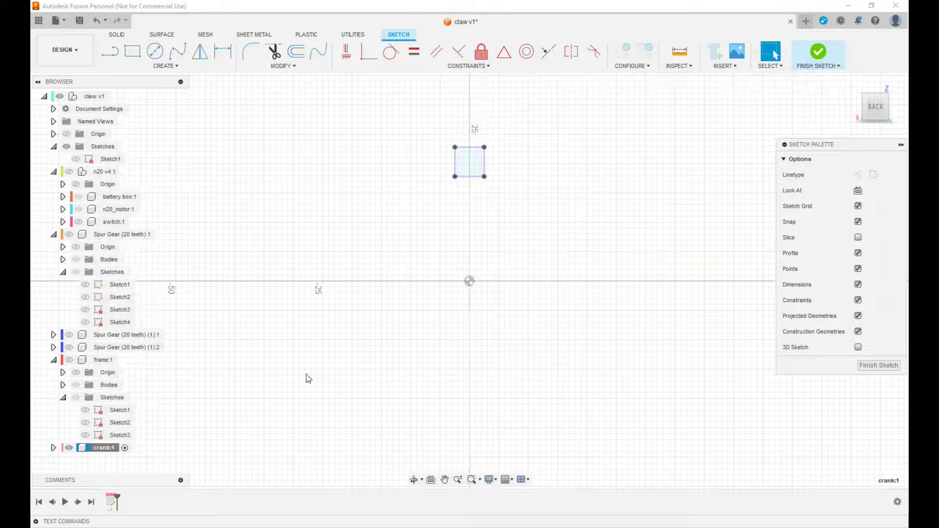
middle_click_drag(482, 247, 477, 338)
scroll(477, 337, "up", 3)
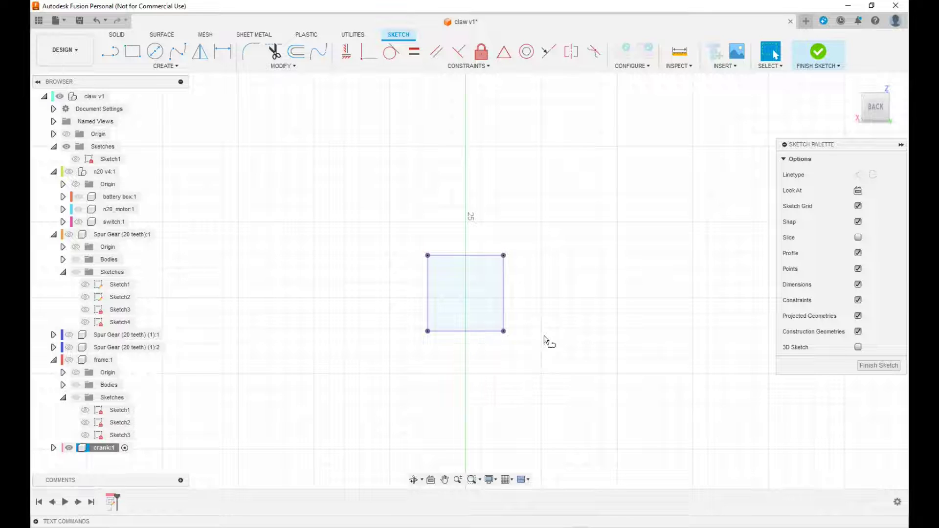
key("l")
left_click(504, 256)
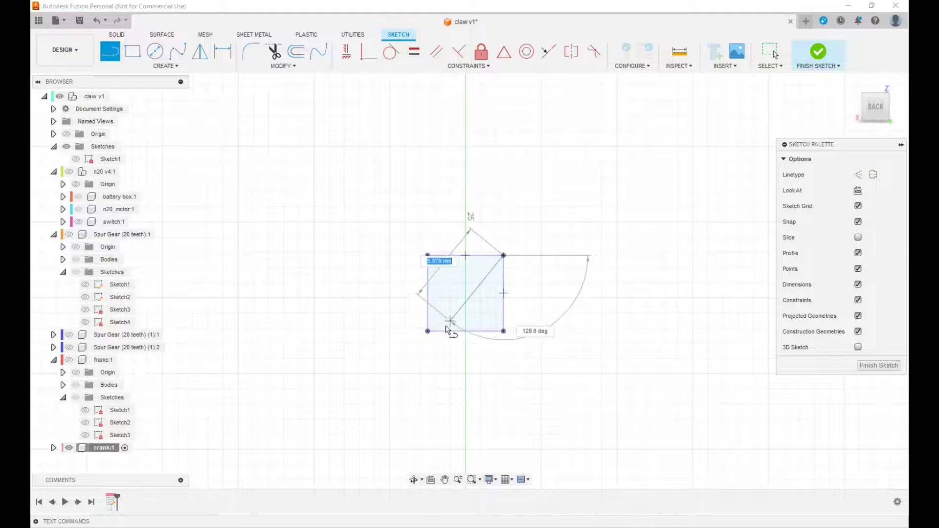
double_click(429, 332)
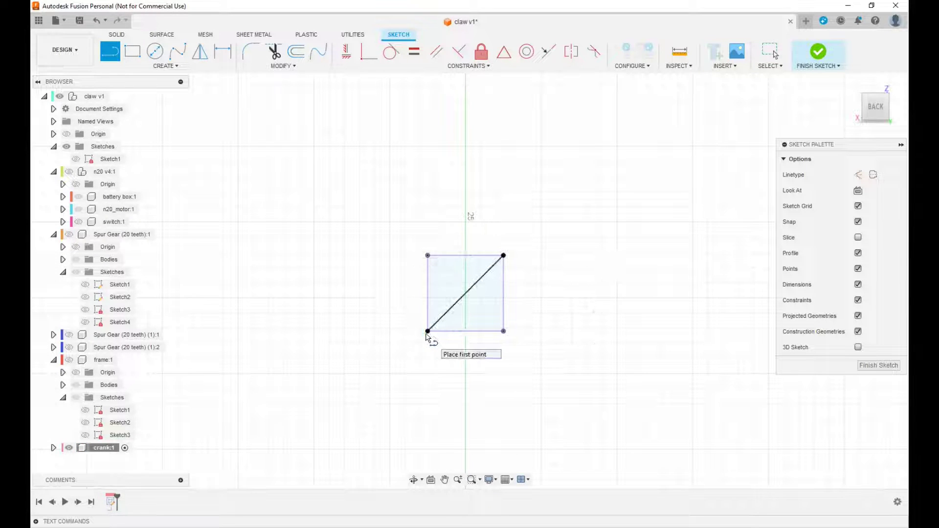
Convert the square's diagonal to construction geometry and draw a 22 mm diameter circle centred on its midpoint
key("Escape")
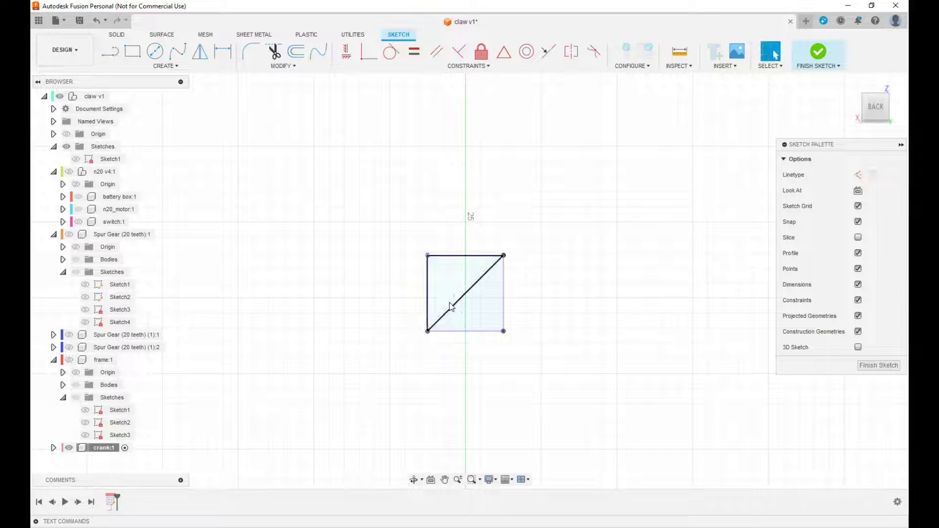
left_click(456, 306)
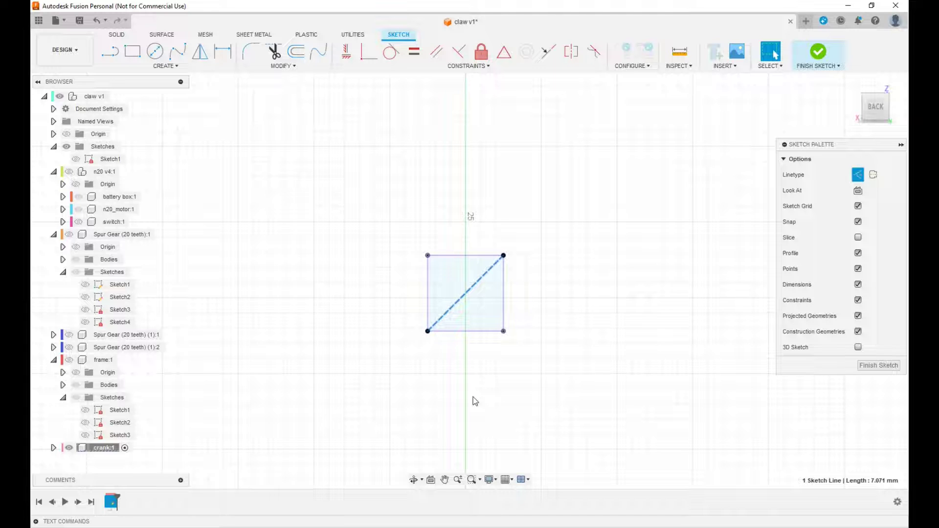
key("c")
left_click(466, 294)
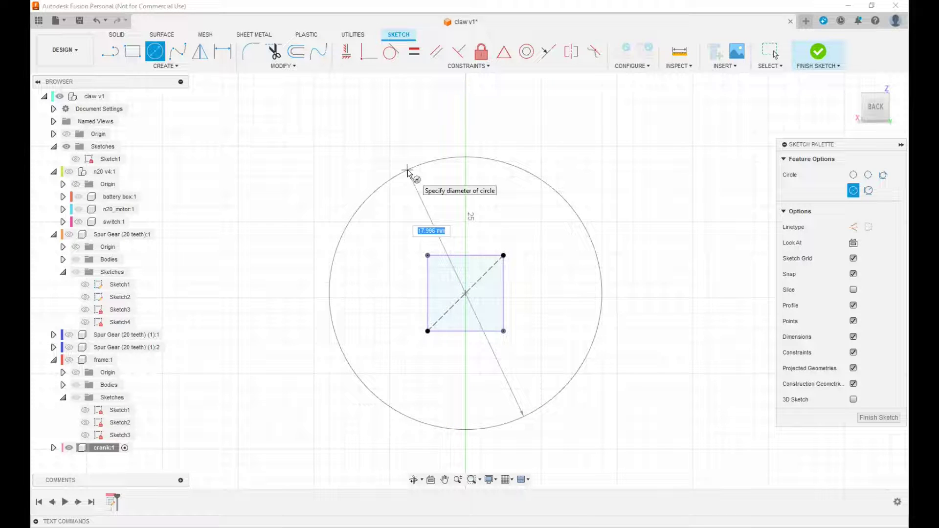
type("22")
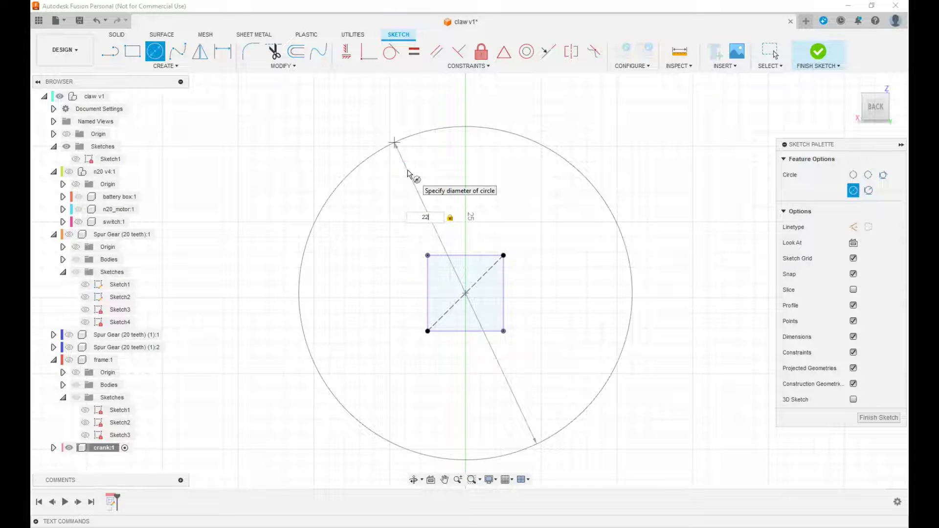
key("Return")
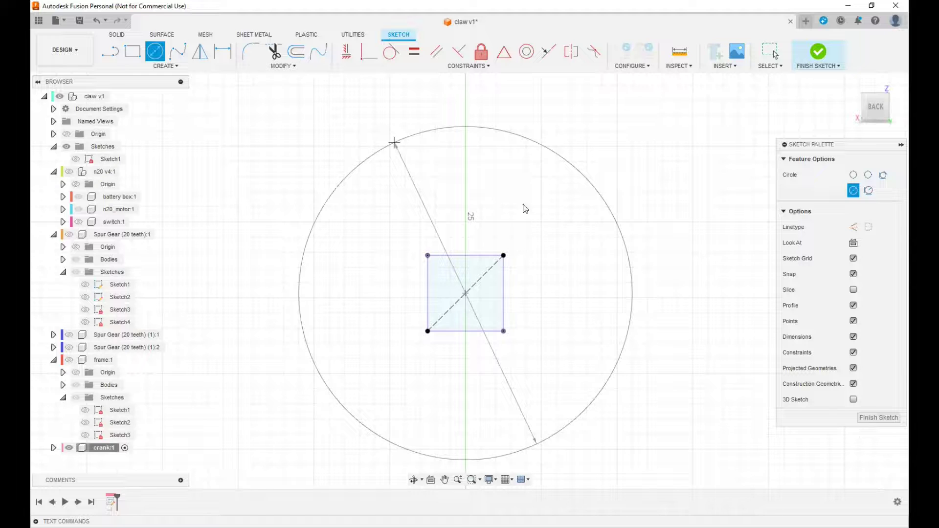
key("Escape")
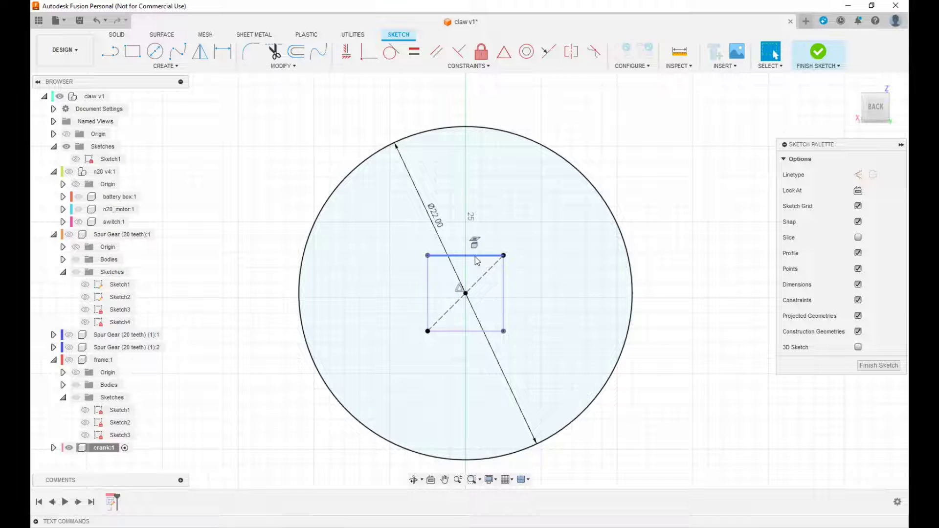
Offset the whole projected square outward by 0.2 mm as a chain and finish the sketch
key("o")
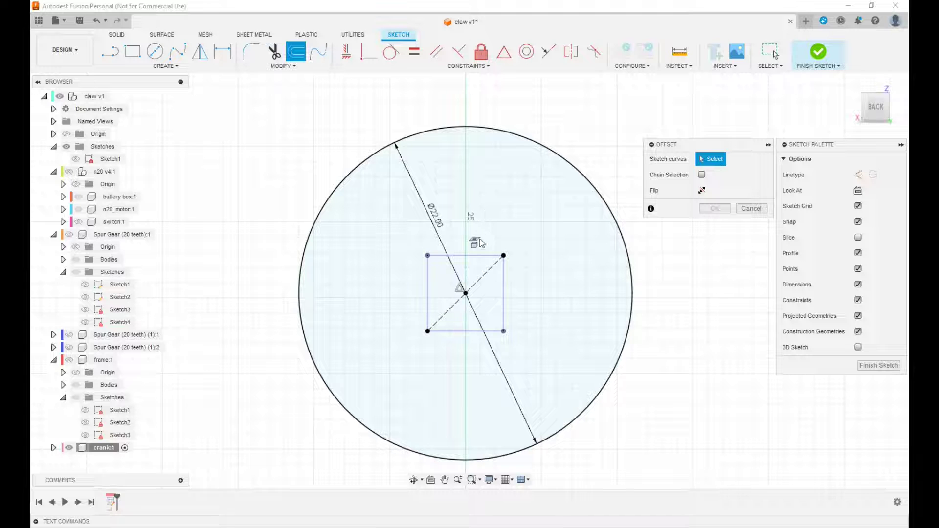
left_click(703, 176)
left_click(506, 254)
left_click_drag(491, 239, 492, 251)
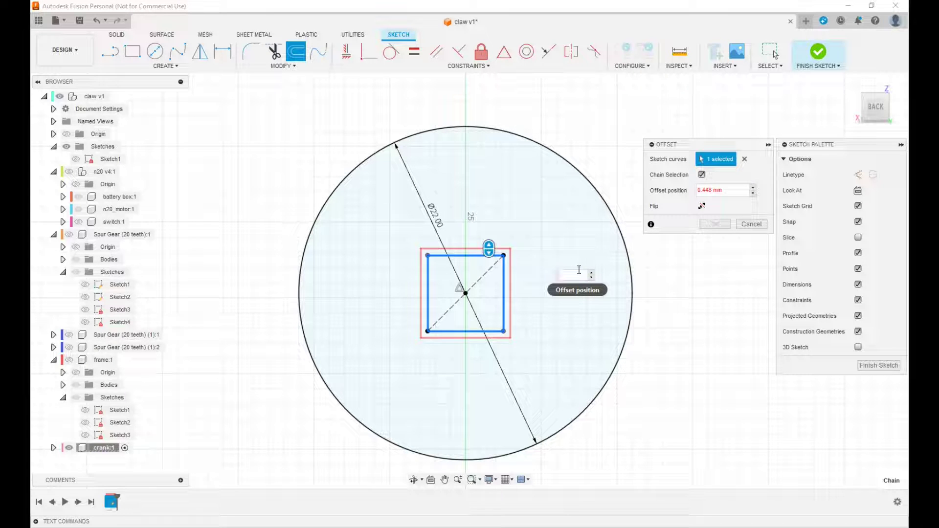
key("Return")
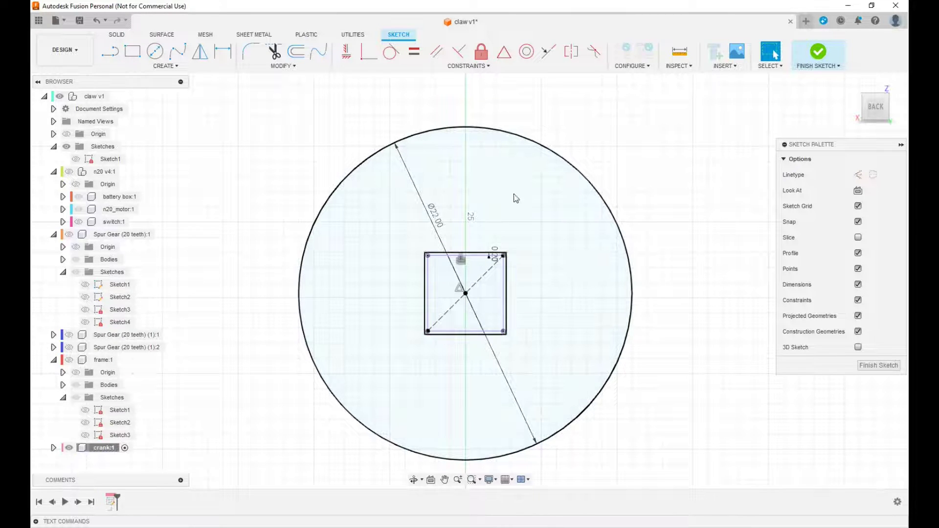
left_click(817, 62)
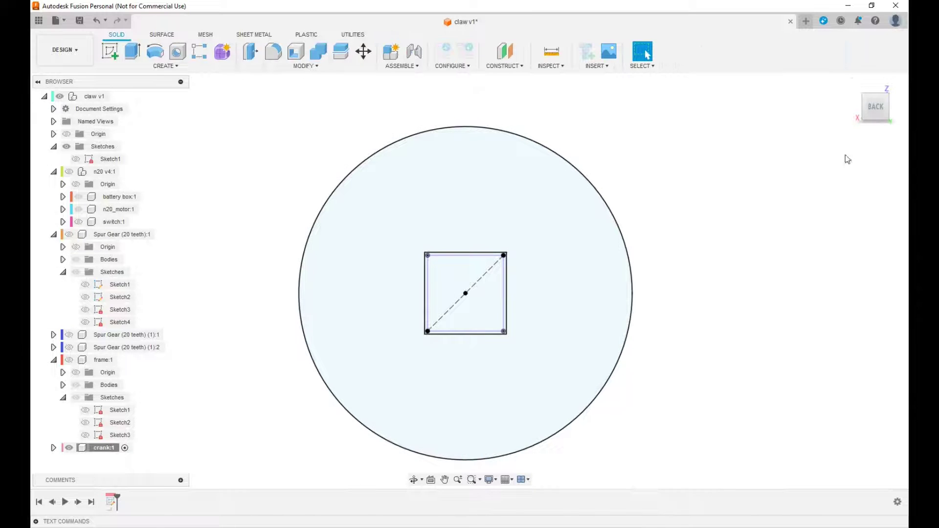
Unisolate the crank and extrude the area between the circle and the offset square 6 mm toward the frame
left_click_drag(885, 115, 875, 122)
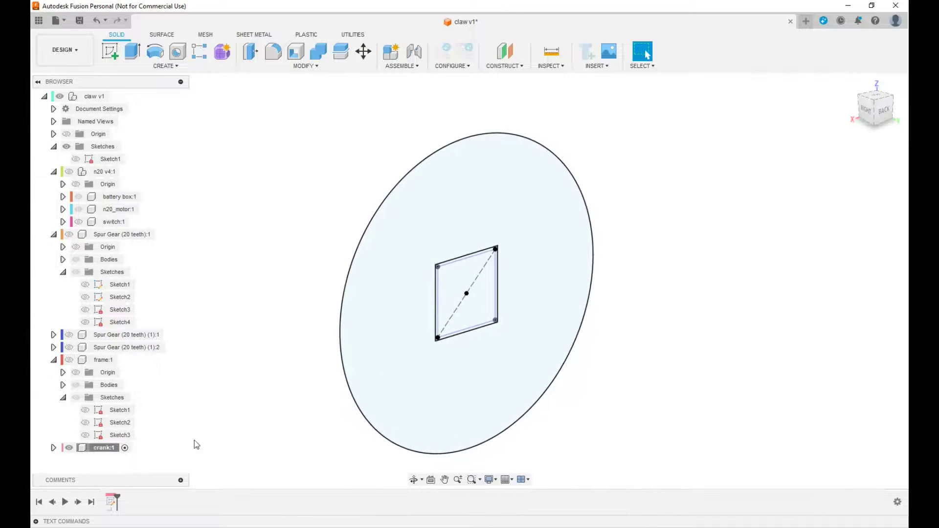
right_click(98, 450)
left_click(123, 407)
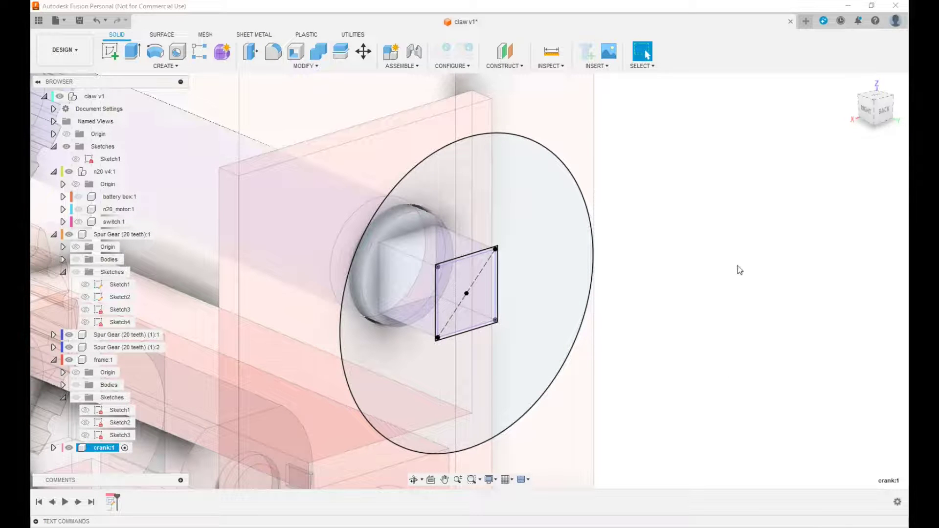
key("e")
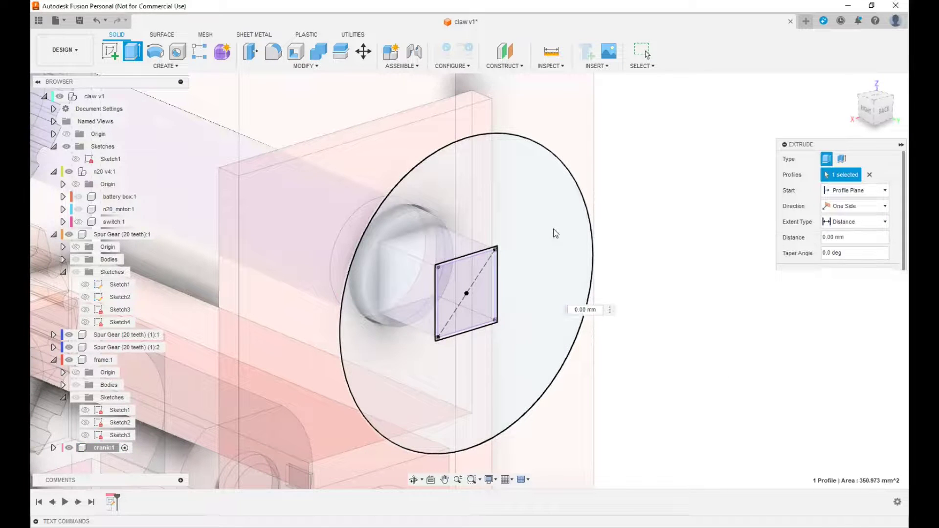
left_click(504, 286)
left_click_drag(506, 294, 456, 277)
left_click(846, 292)
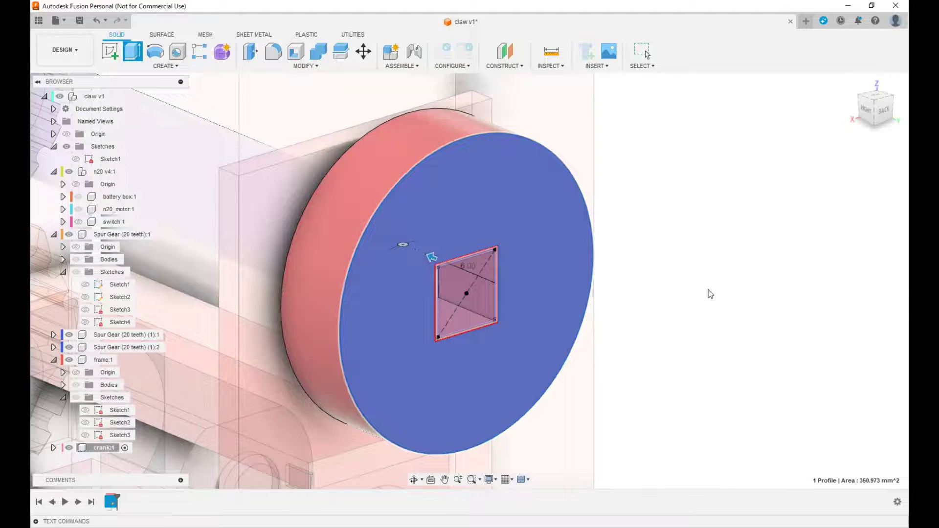
Activate the top-level claw component and examine how the crank disc sits on the shaft against the frame
scroll(647, 301, "down", 5)
scroll(648, 303, "down", 3)
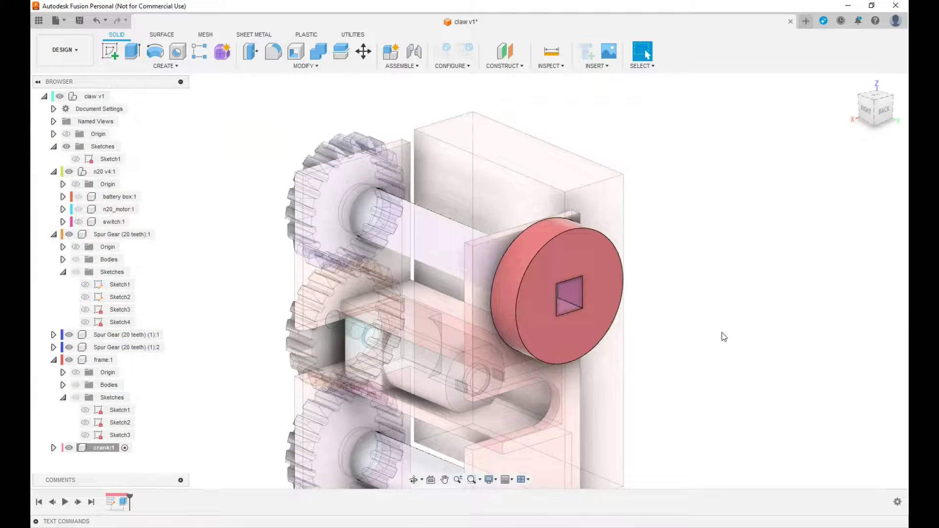
scroll(712, 355, "down", 3)
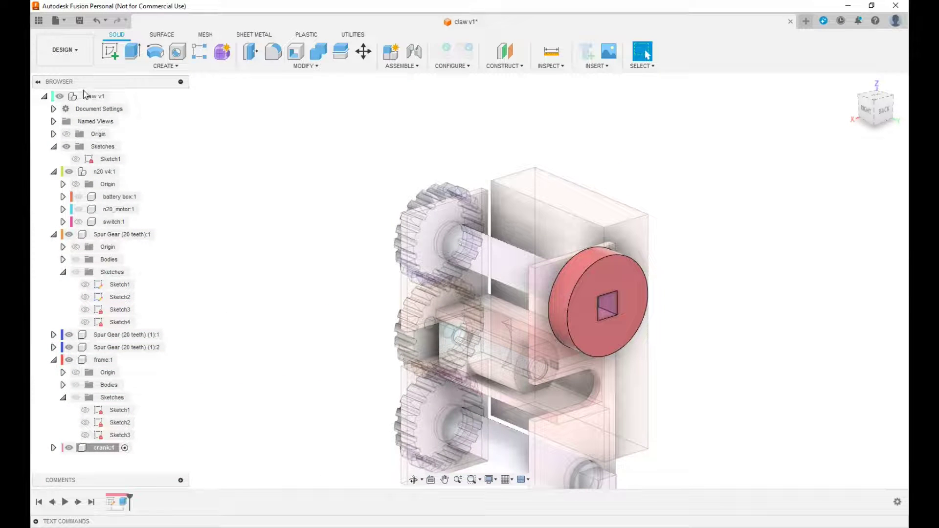
left_click(116, 96)
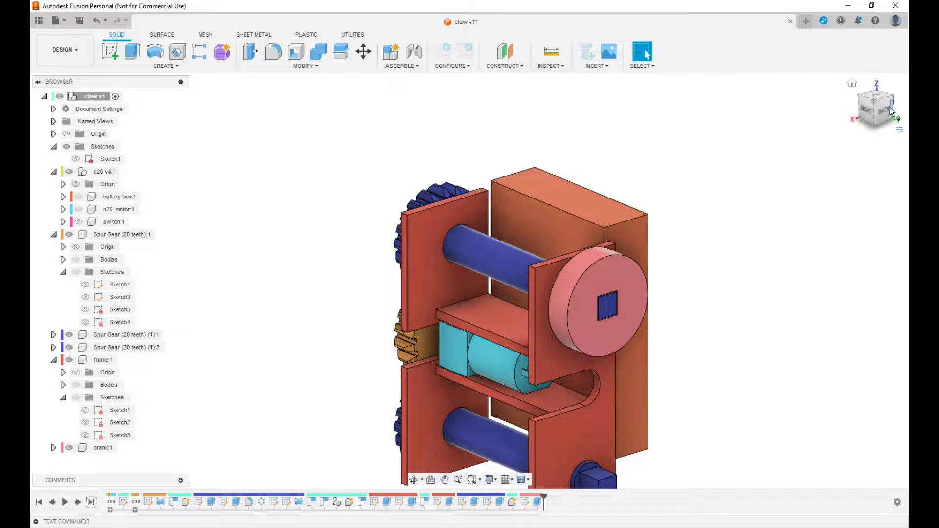
left_click_drag(866, 117, 889, 124)
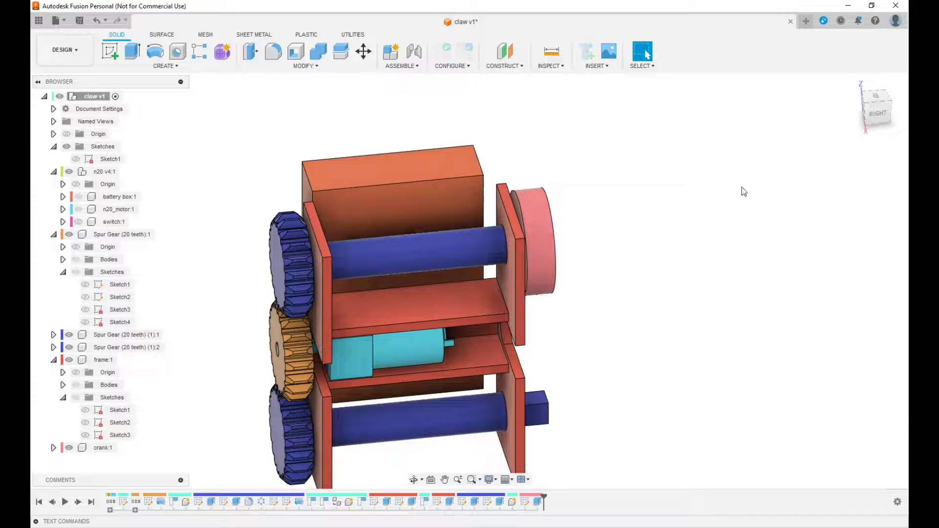
left_click_drag(881, 114, 871, 117)
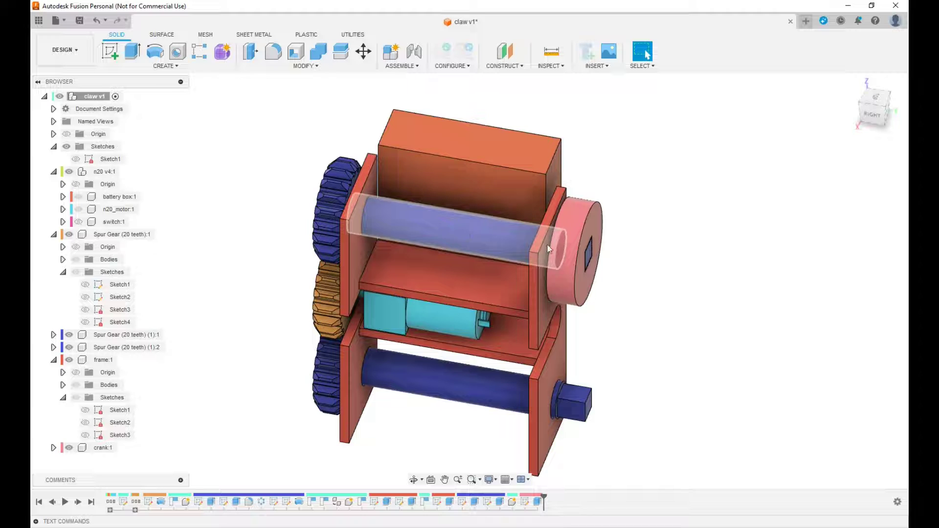
left_click(564, 241)
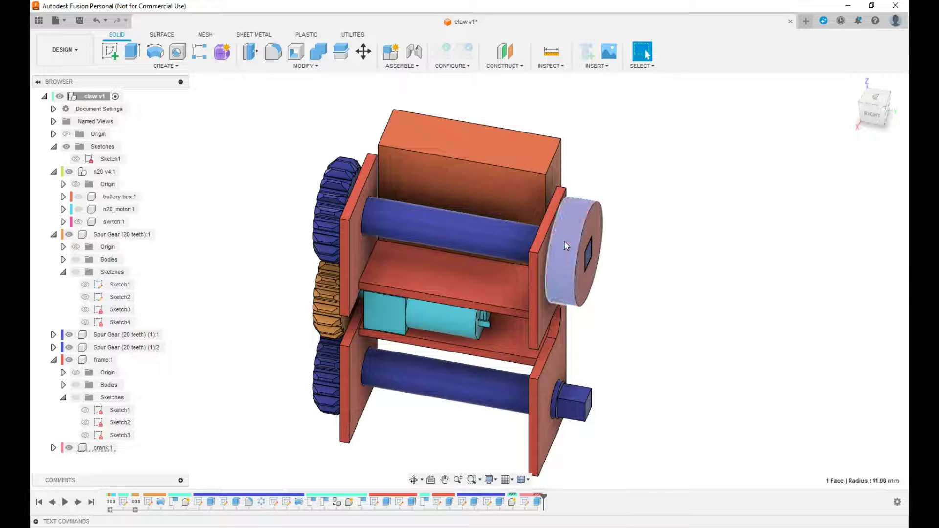
Make the crank component active and isolate it
double_click(105, 448)
right_click(109, 452)
left_click(128, 413)
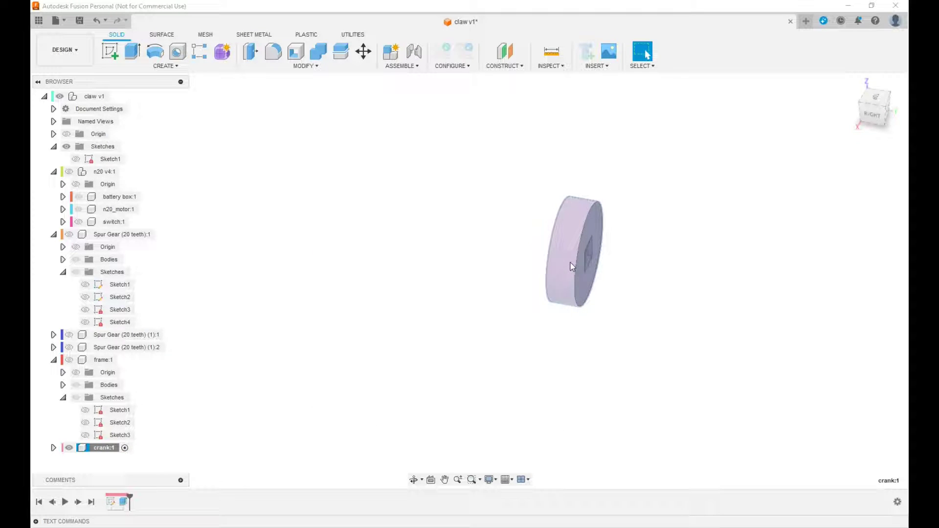
Start a sketch on the crank disc's frame-side face and project that face into it
mouse_move(470, 279)
middle_mouse_down("shift")
mouse_move(508, 267)
mouse_move(479, 275)
middle_mouse_up("shift")
left_click(480, 275)
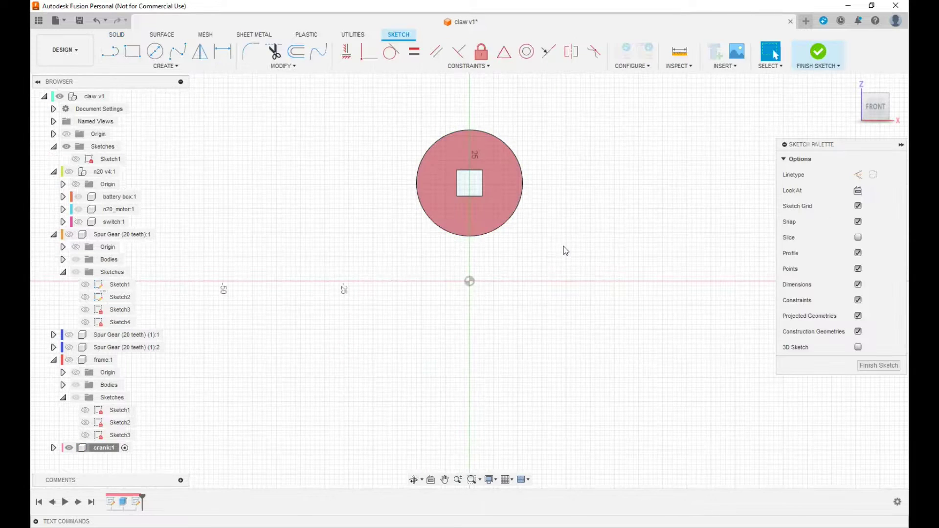
key("p")
left_click(492, 206)
left_click(716, 209)
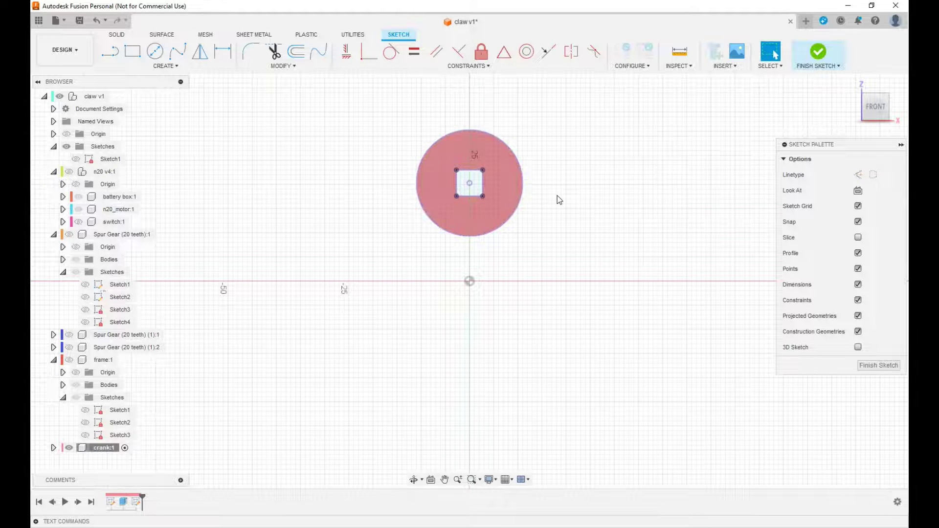
Draw a 12 mm diameter circle around the square hole, centred on the disc, and finish the sketch
key("c")
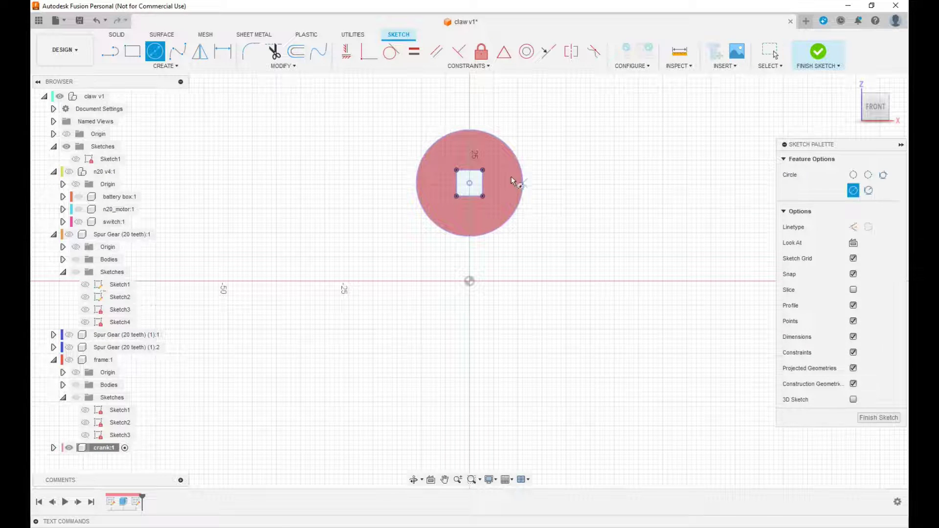
left_click(469, 183)
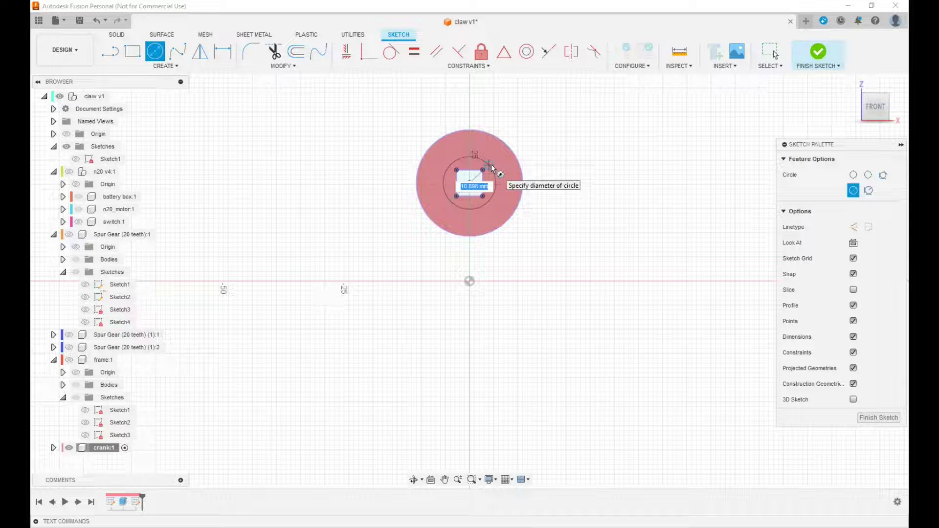
type("12")
key("Return")
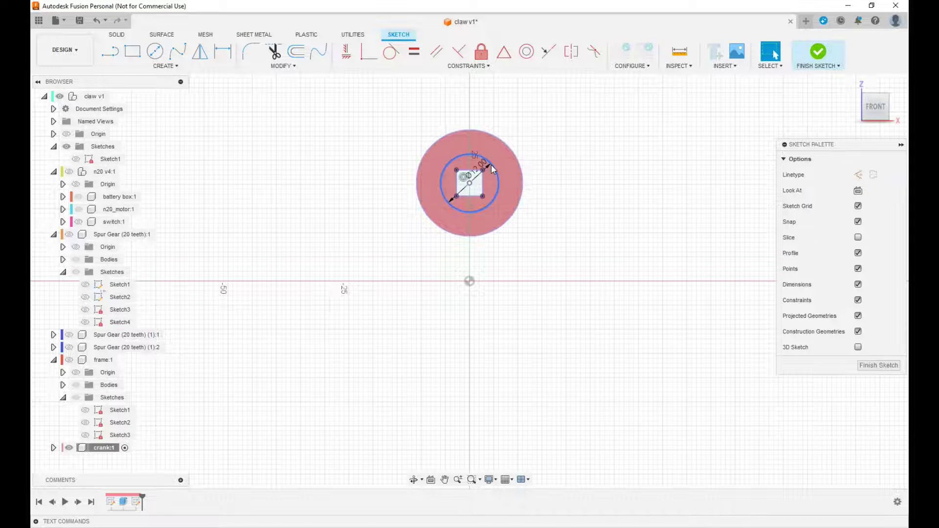
left_click(818, 52)
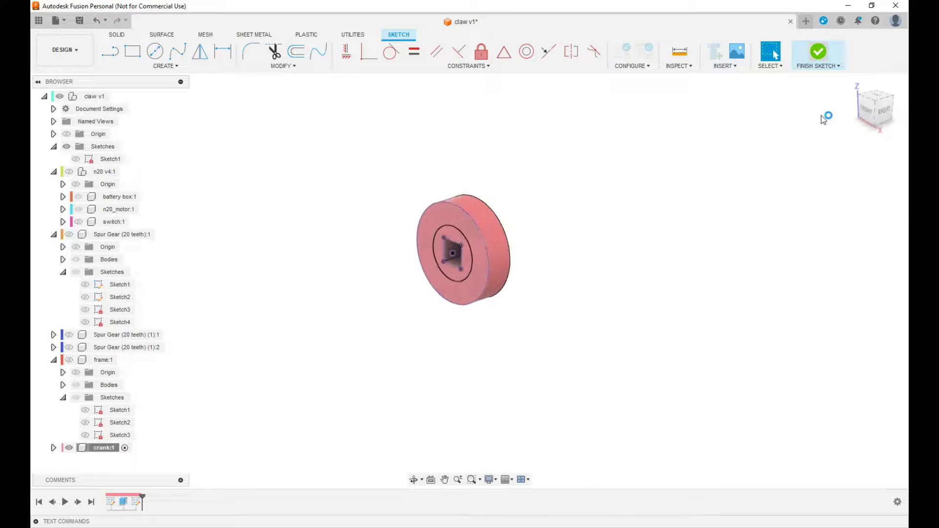
Extrude the area between the 12 mm circle and the square hole outward as a thin spacer boss joined to the disc
key("e")
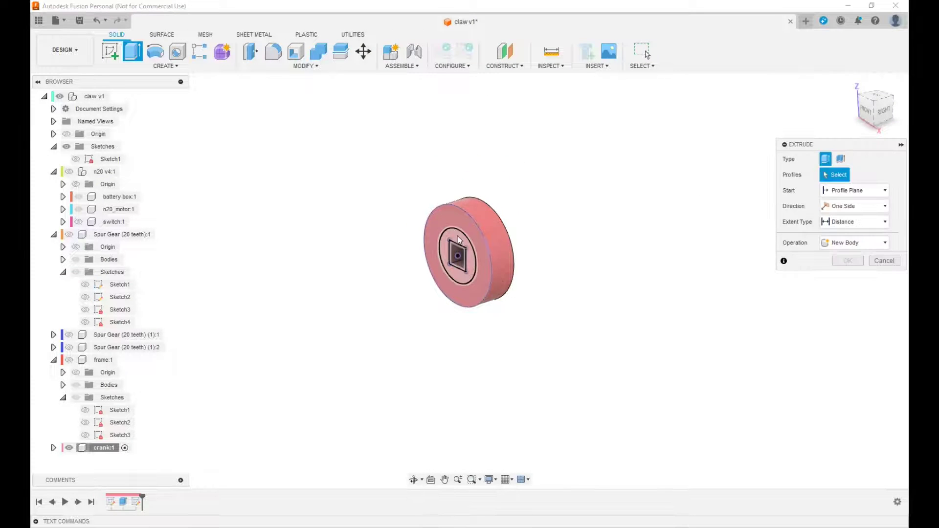
left_click(458, 239)
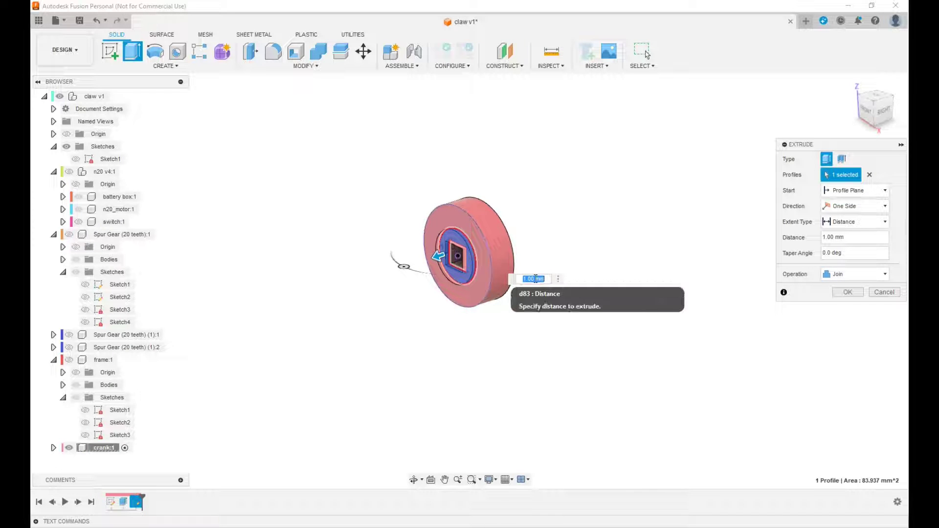
left_click_drag(536, 278, 511, 278)
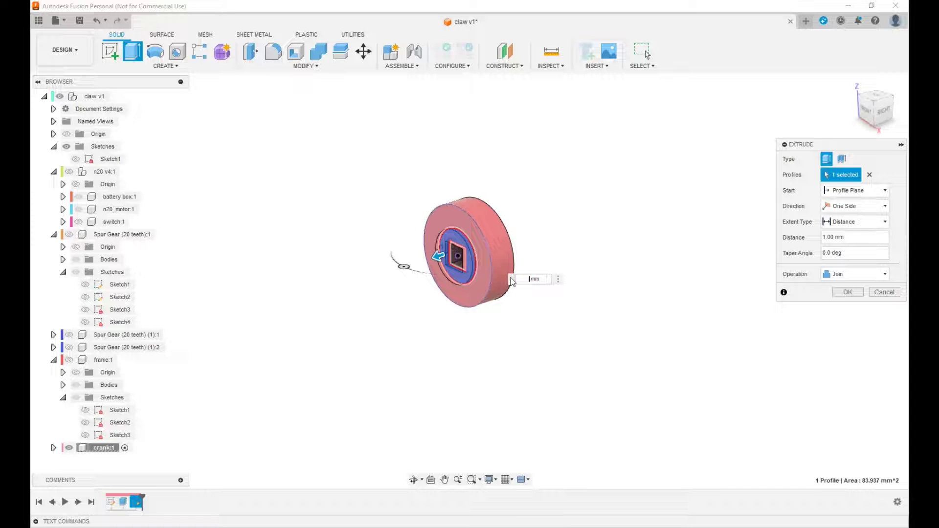
type("6")
key("Return")
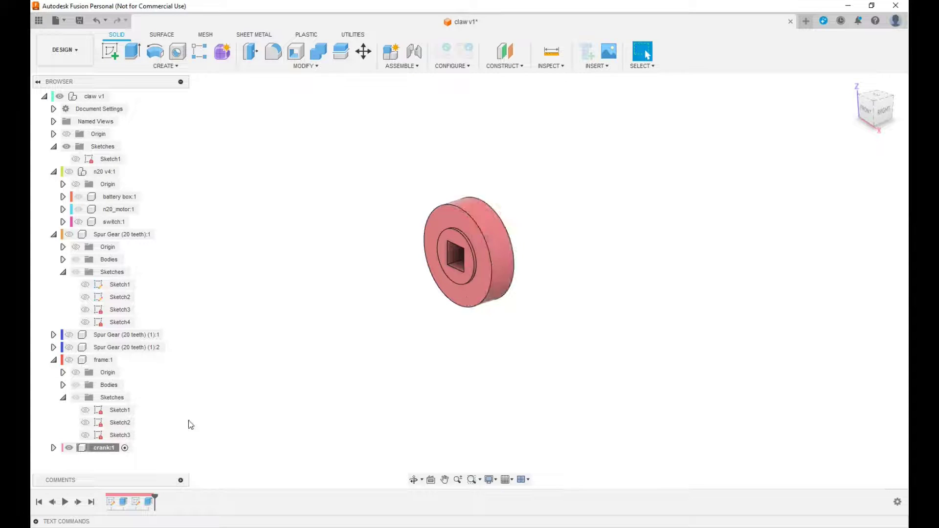
Unisolate the crank and reactivate the top-level claw component to show the full assembly
right_click(106, 452)
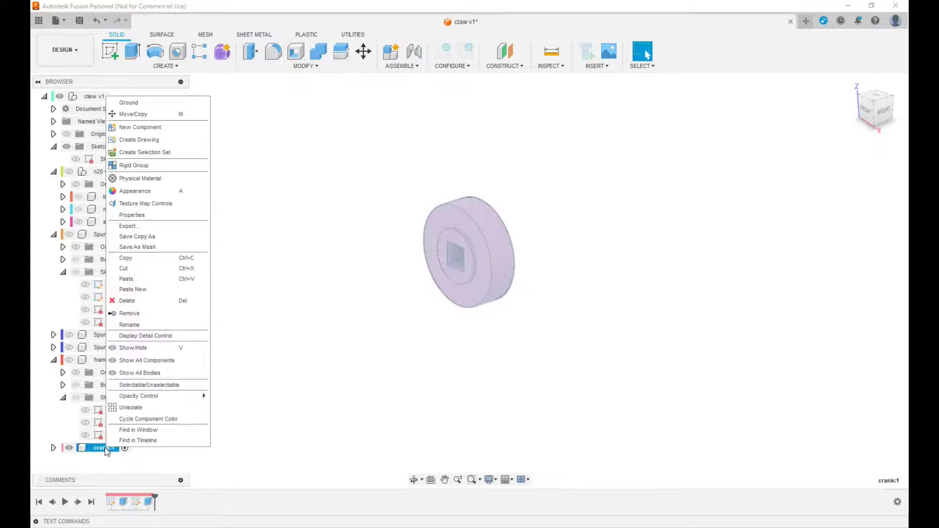
left_click(141, 404)
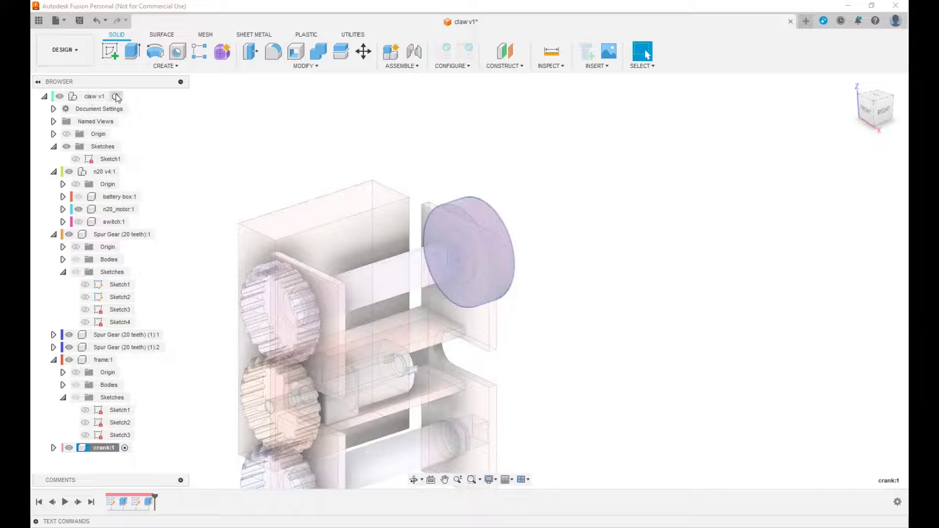
left_click(116, 96)
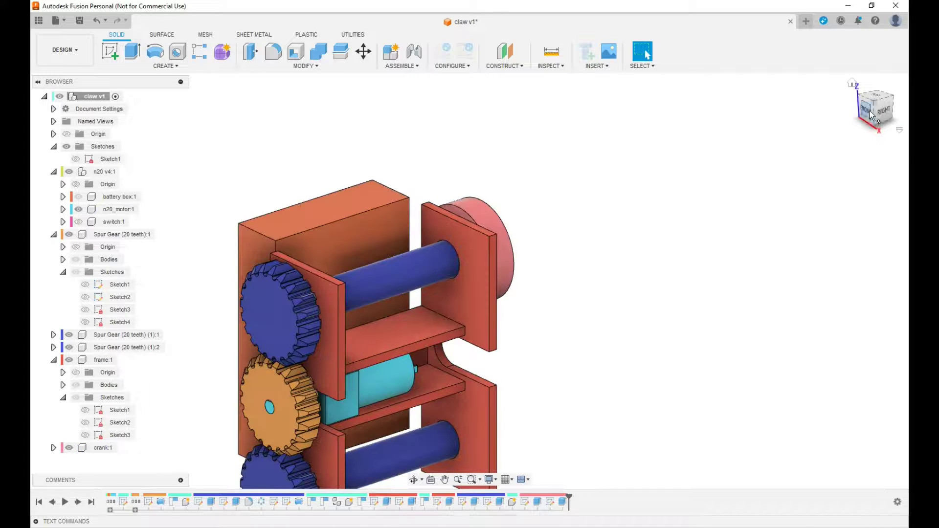
left_click(884, 113)
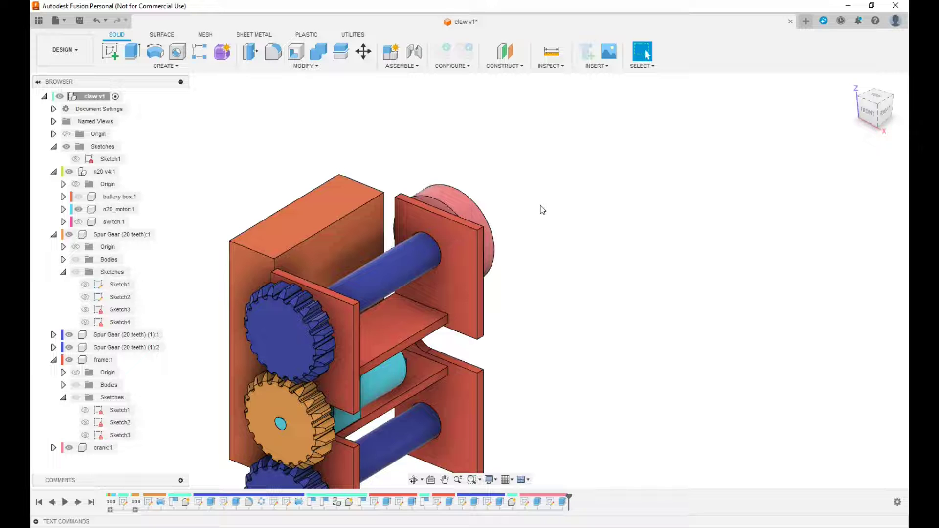
Create a section analysis from the top edge face of the frame's crank-side plate, offset -7 mm to cut through the shaft and crank
scroll(463, 220, "up", 6)
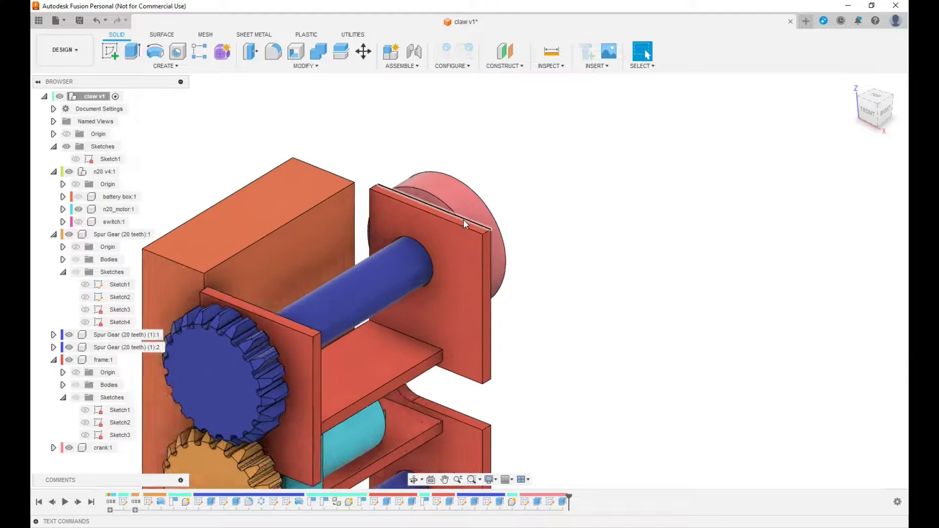
mouse_move(463, 219)
middle_mouse_down("shift")
mouse_move(482, 212)
mouse_move(401, 218)
mouse_move(441, 200)
middle_mouse_up("shift")
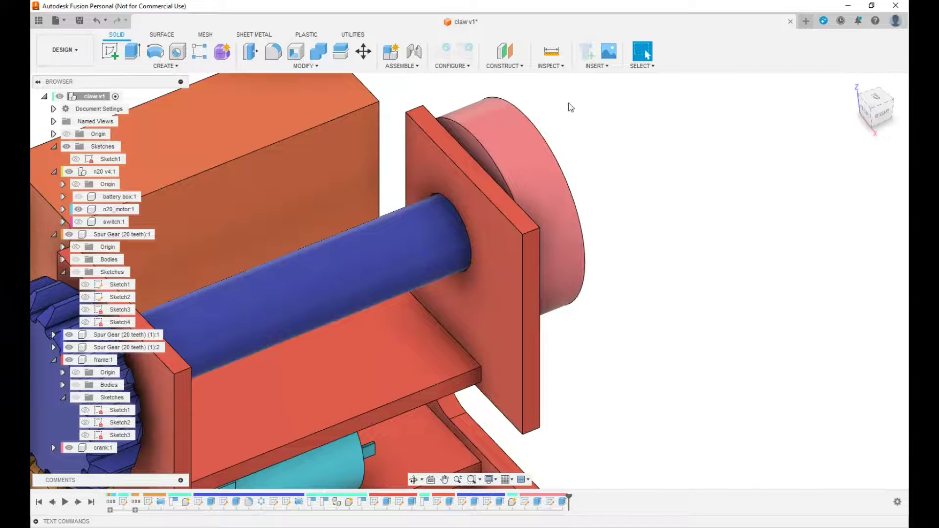
left_click(552, 207)
left_click(552, 66)
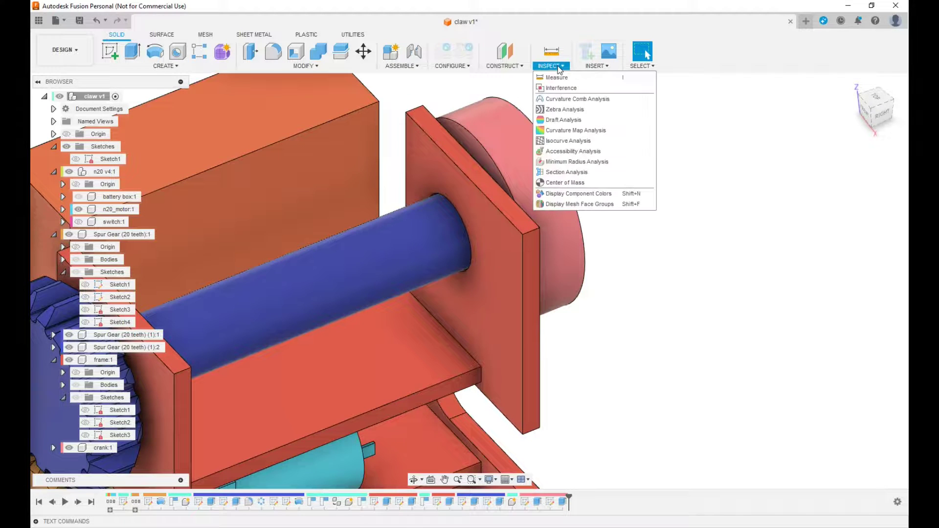
left_click(566, 177)
left_click(509, 200)
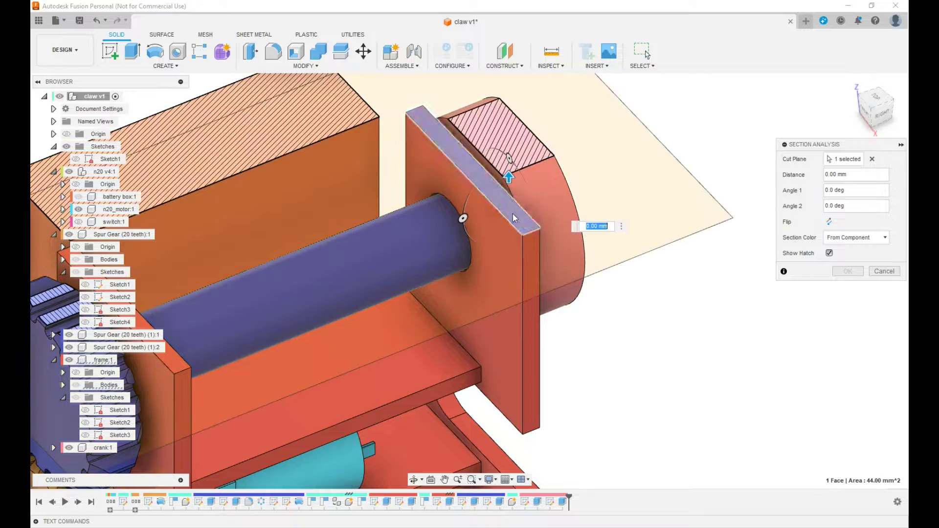
left_click_drag(509, 179, 509, 229)
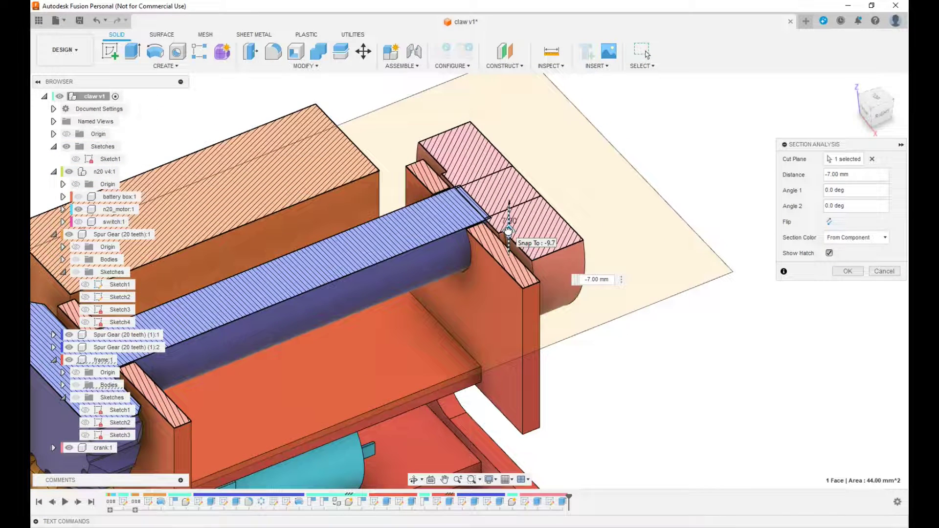
scroll(448, 191, "up", 5)
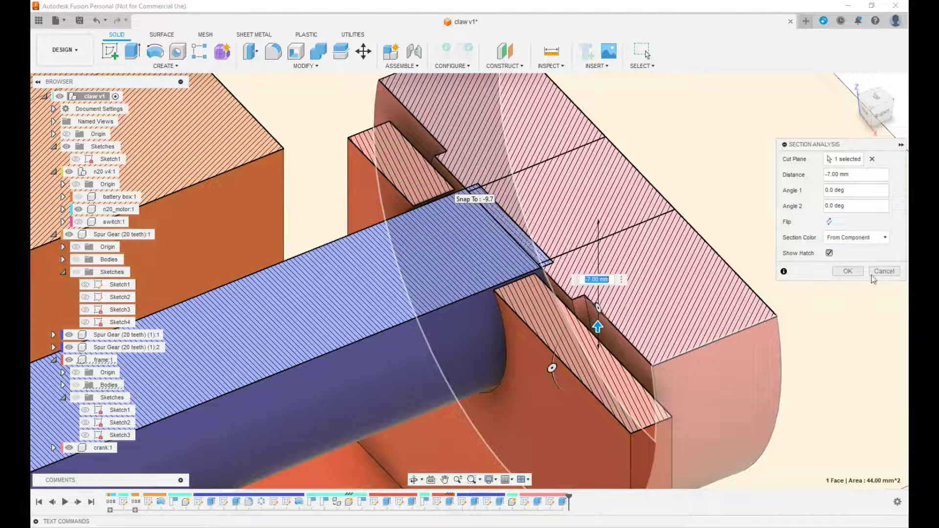
left_click(857, 275)
Measure the gap between the crank's spacer boss face and the outer face of the frame plate
key("i")
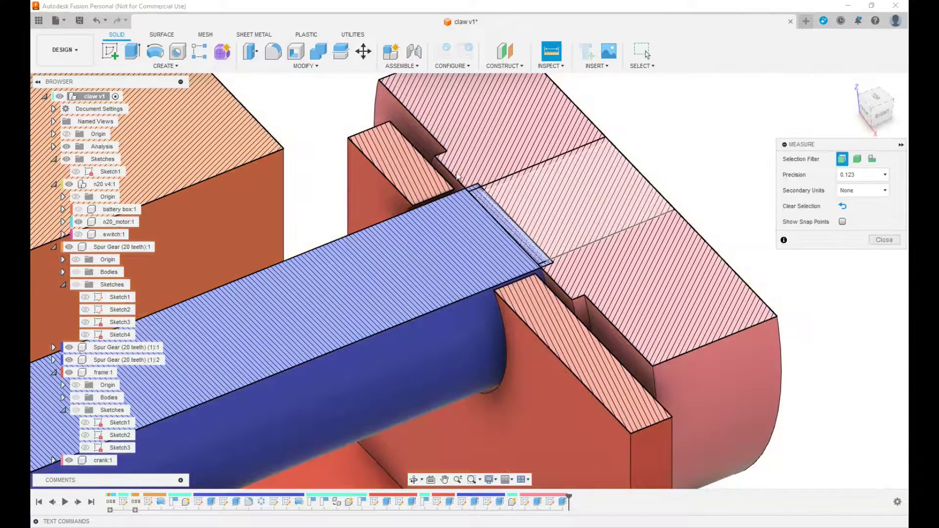
left_click(448, 176)
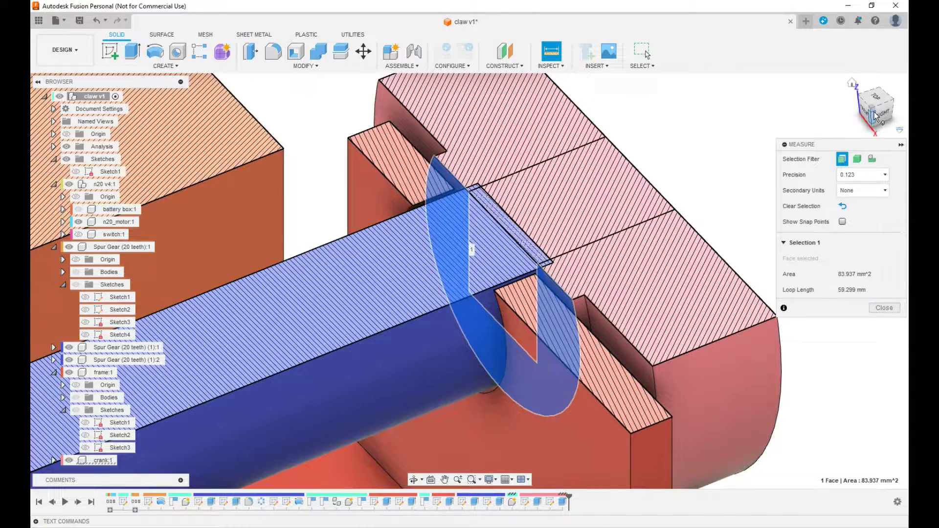
middle_click_drag(469, 281, 509, 266, "shift")
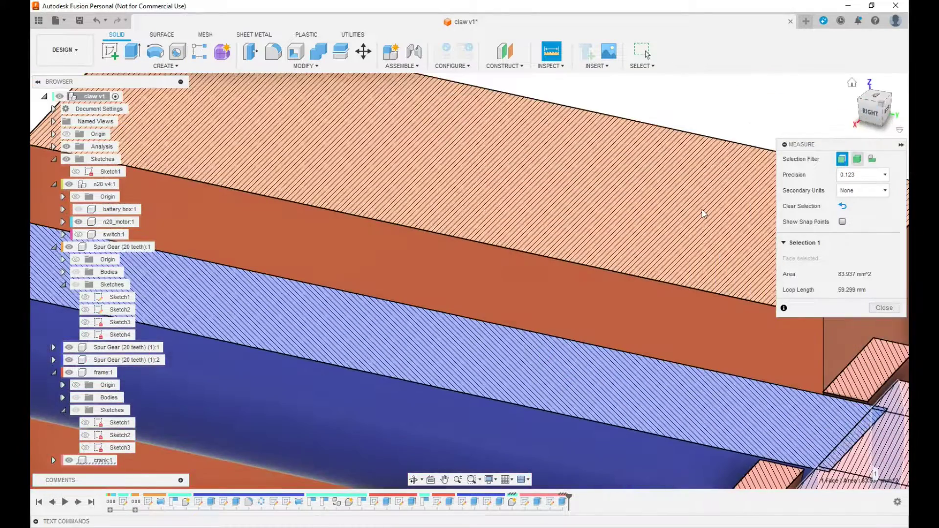
scroll(702, 210, "down", 5)
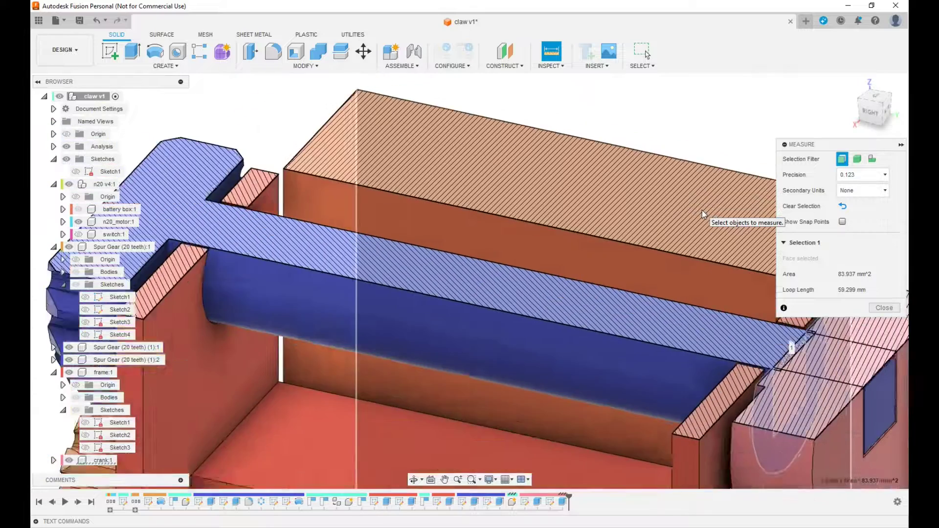
scroll(703, 210, "down", 3)
left_click(708, 371)
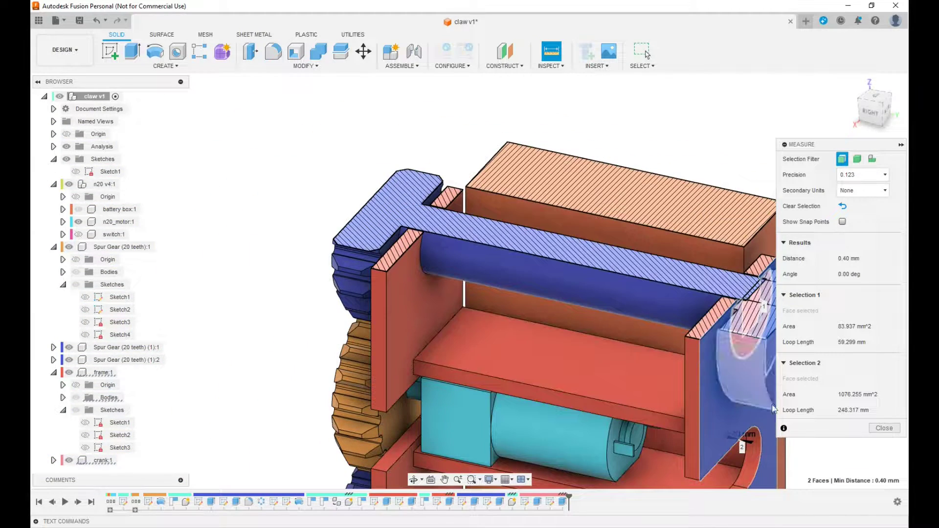
left_click(884, 428)
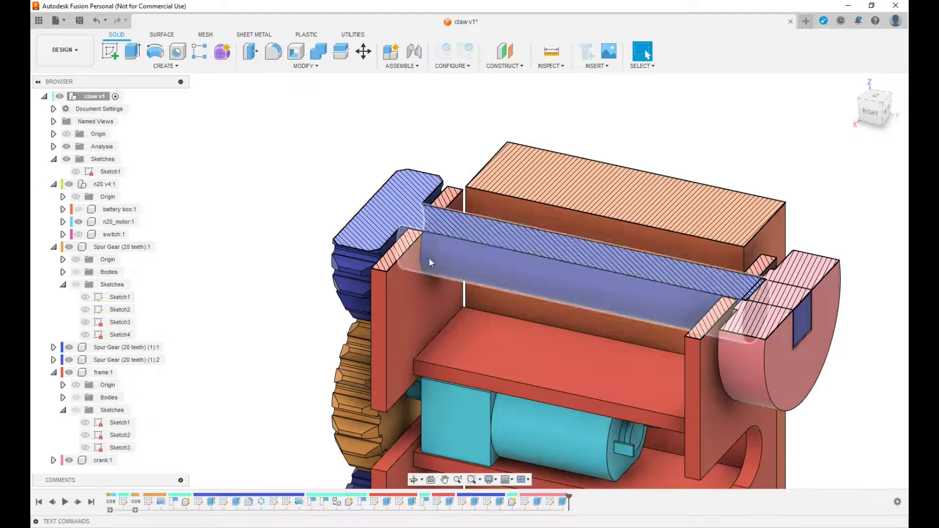
Hide the section through the shaft and crank while keeping the Analysis folder expanded and switched on
left_click(66, 146)
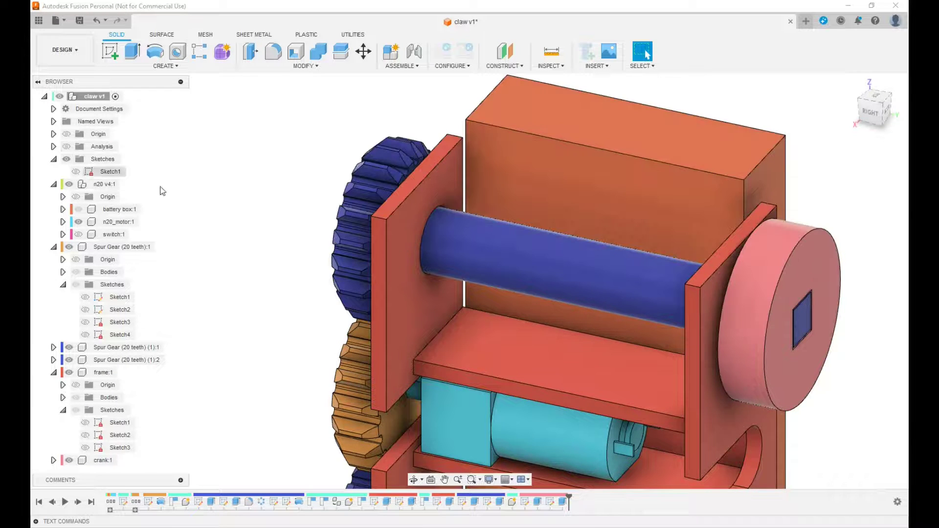
left_click(53, 147)
left_click(82, 161)
left_click(66, 146)
left_click(75, 159)
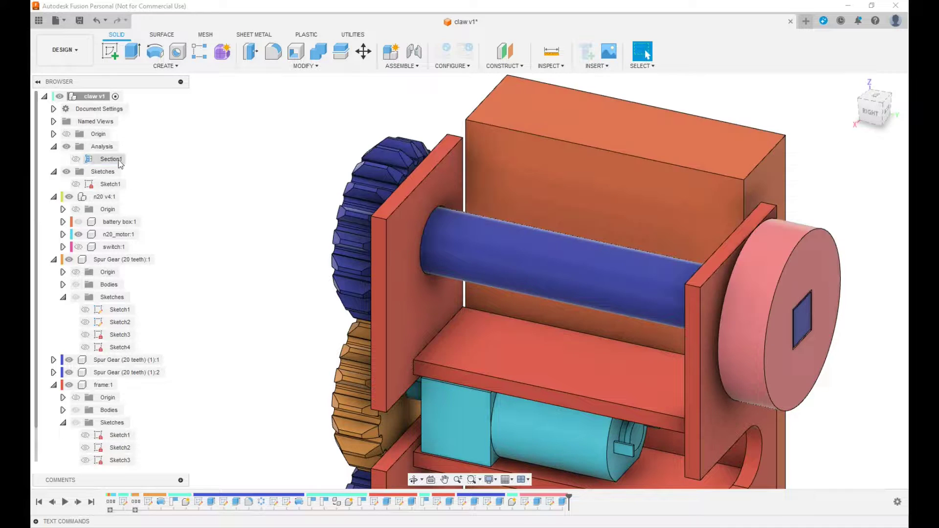
Activate and isolate the upper driven gear component, Spur Gear (20 teeth) (1):1
mouse_move(469, 280)
middle_mouse_down("shift")
mouse_move(518, 269)
mouse_move(333, 195)
middle_mouse_up("shift")
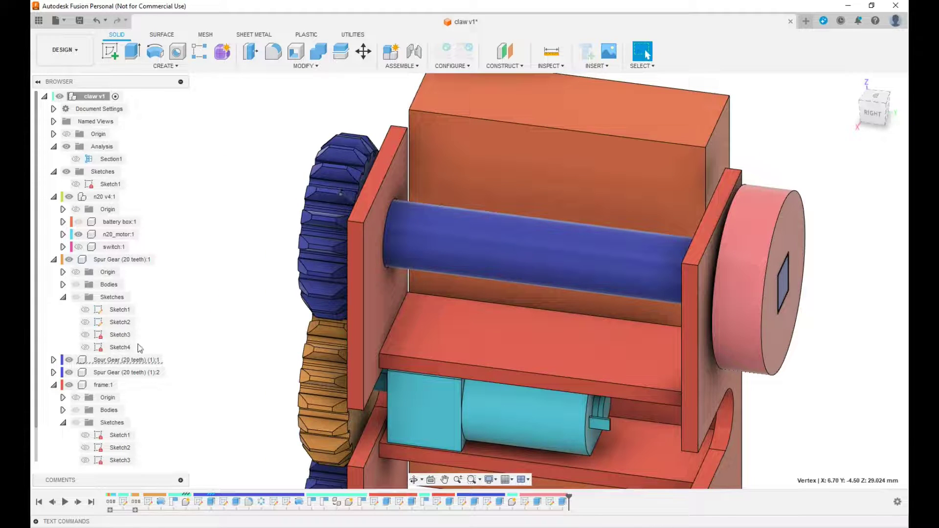
double_click(157, 363)
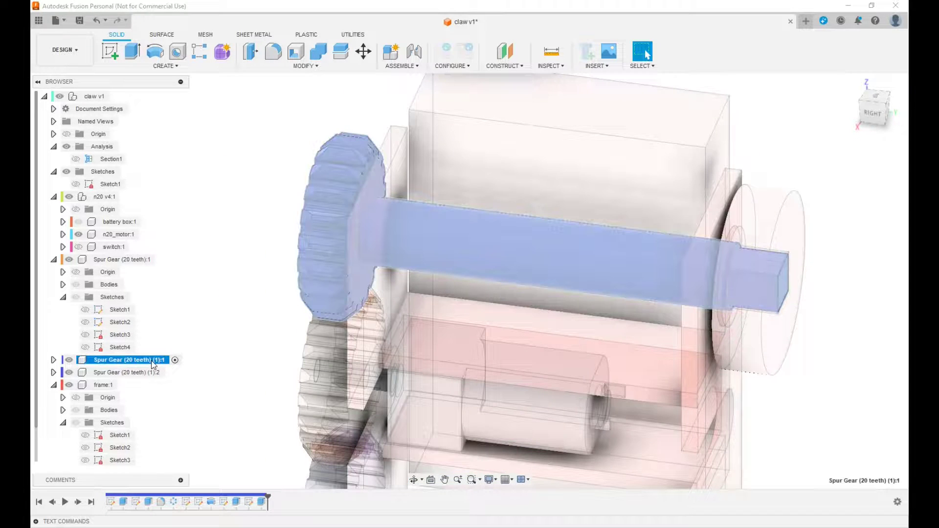
right_click(157, 363)
left_click(184, 321)
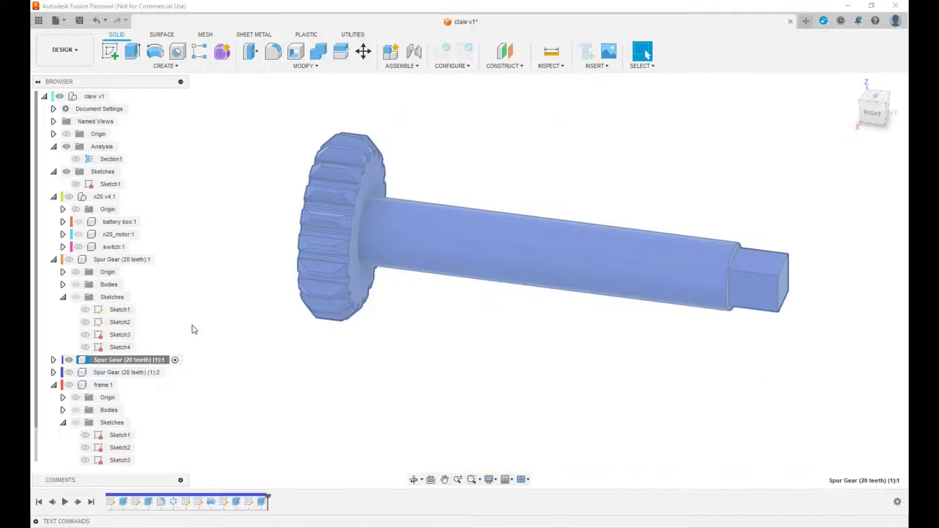
key("Escape")
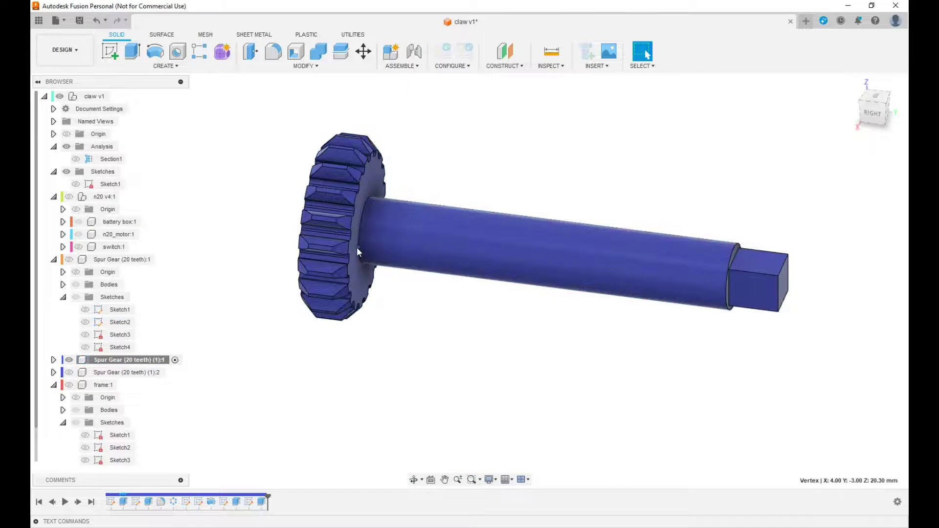
Start a sketch on the gear's shaft-side face and project the shaft's 8 mm circular edge into it
left_click(360, 269)
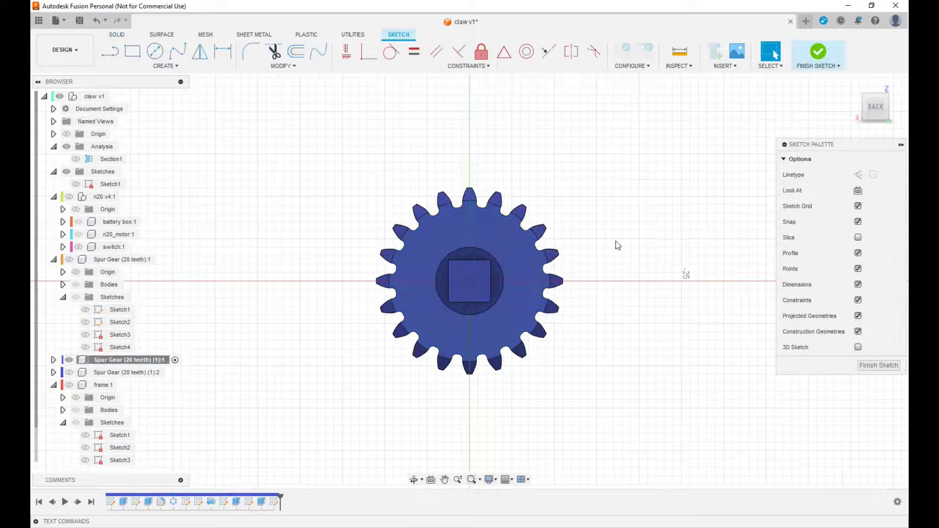
key("p")
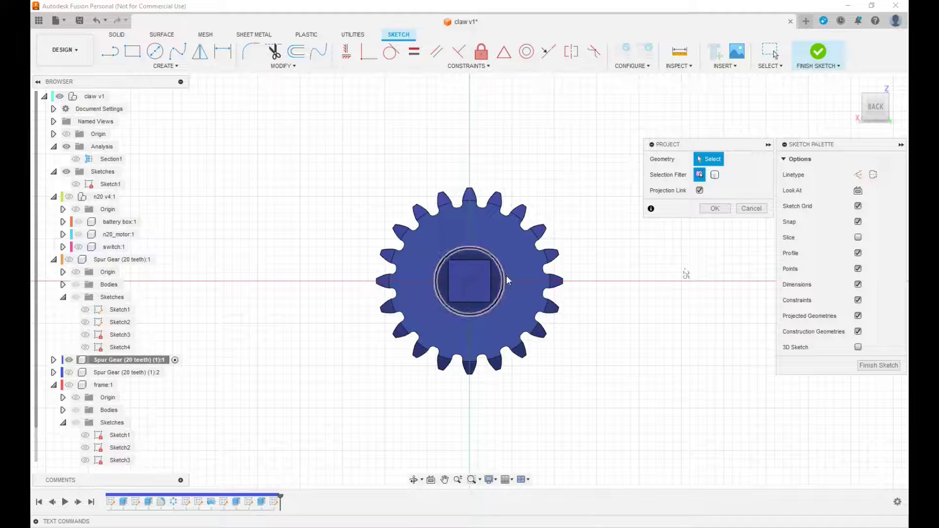
left_click(501, 269)
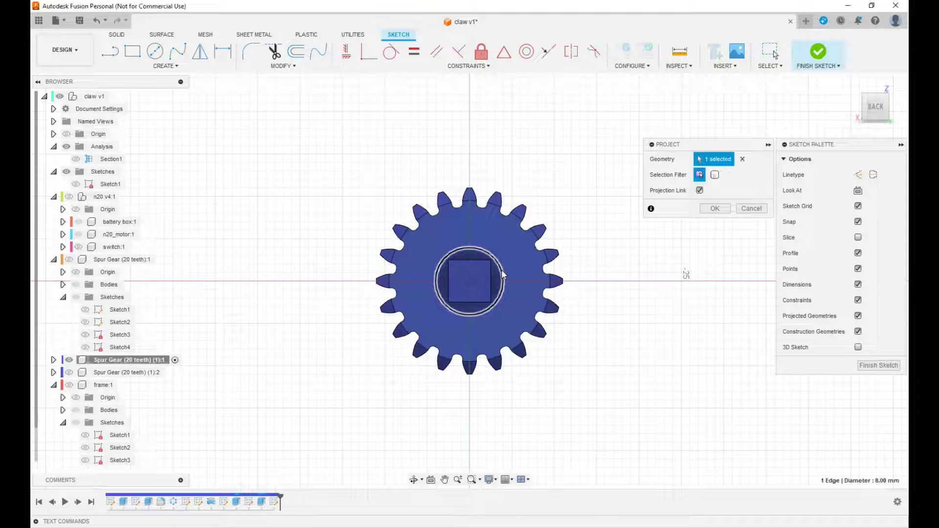
left_click(713, 209)
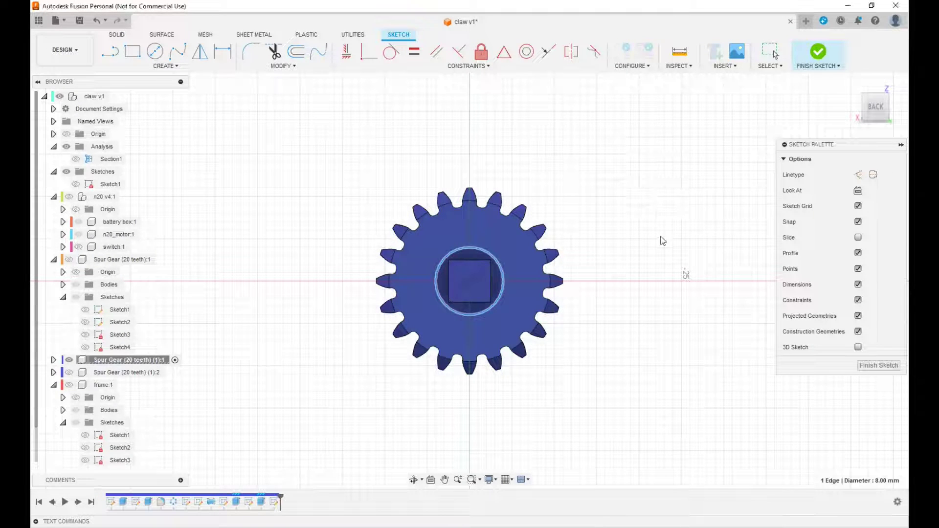
Draw a 12 mm diameter circle centred on the gear shaft and finish the sketch
key("c")
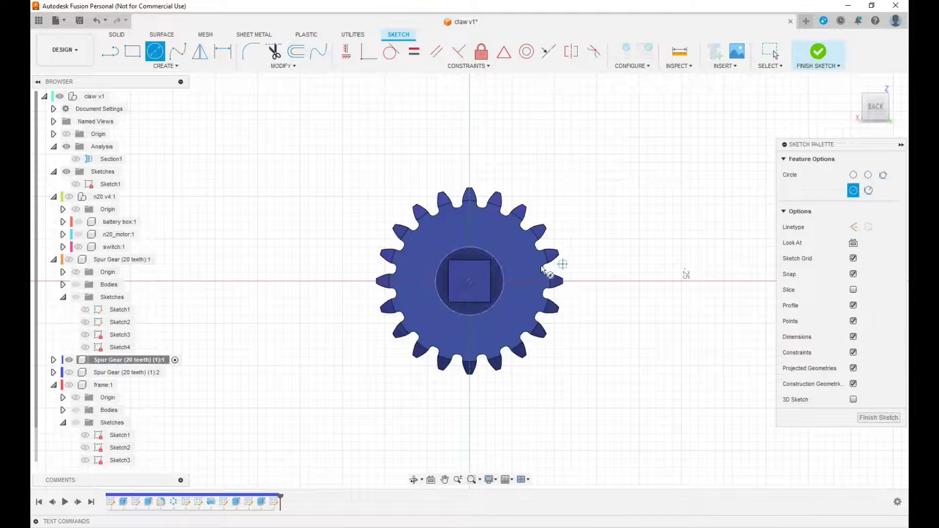
left_click(469, 281)
left_click(512, 247)
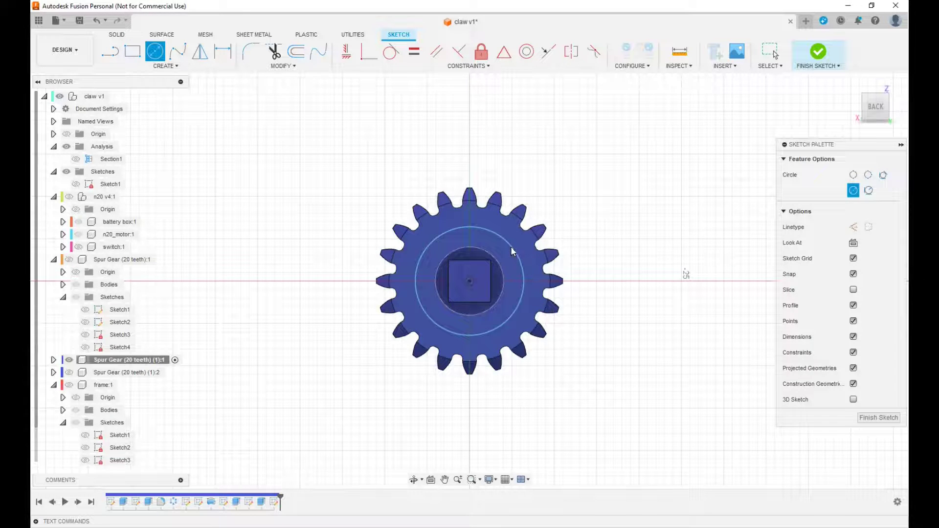
key("d")
left_click(506, 238)
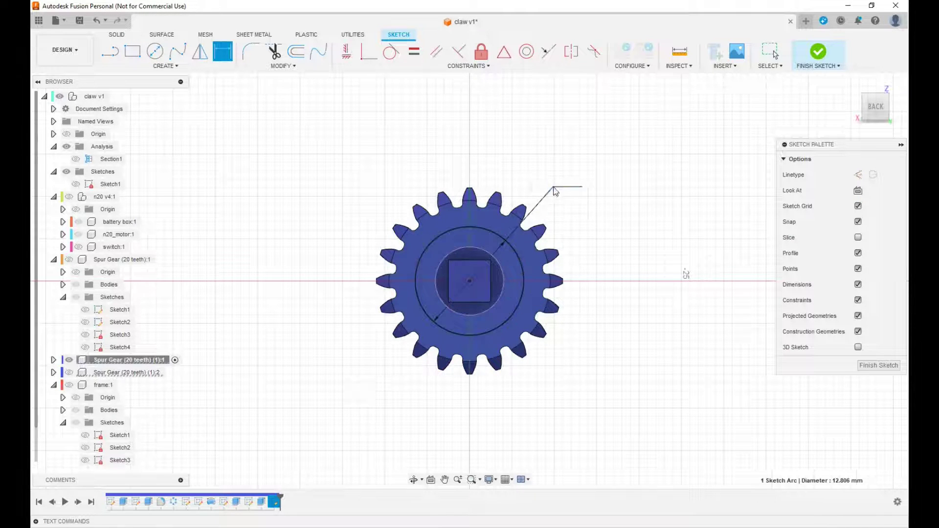
left_click(554, 188)
type("12")
key("Return")
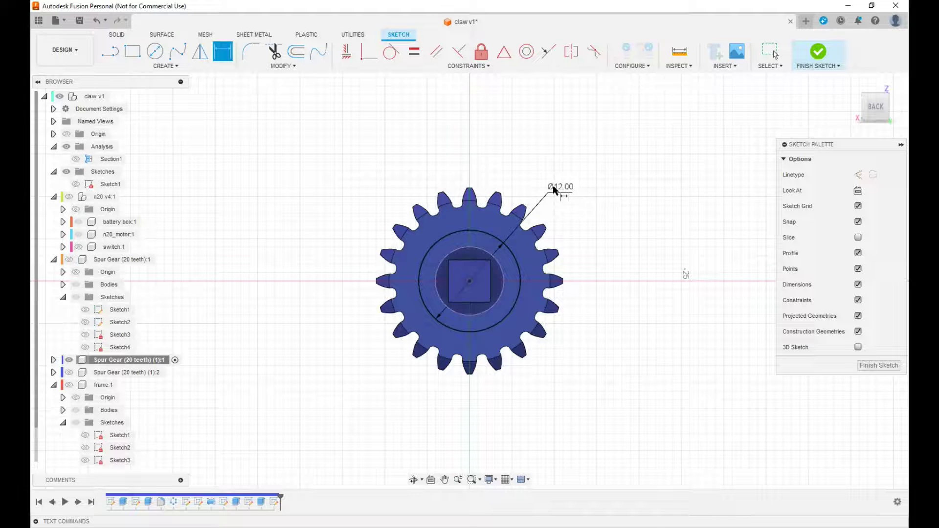
left_click(819, 52)
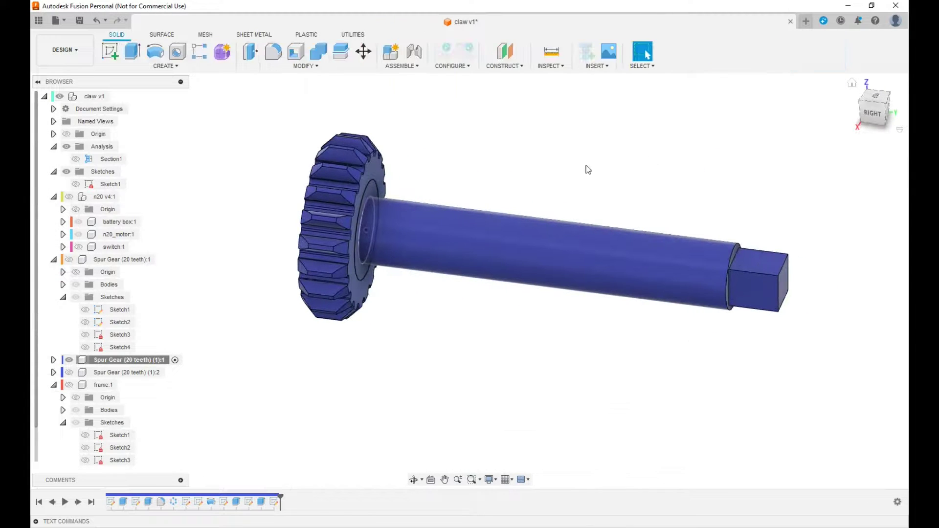
Extrude the ring between the 12 mm circle and the shaft 1 mm towards the shaft end, joined to the gear
key("e")
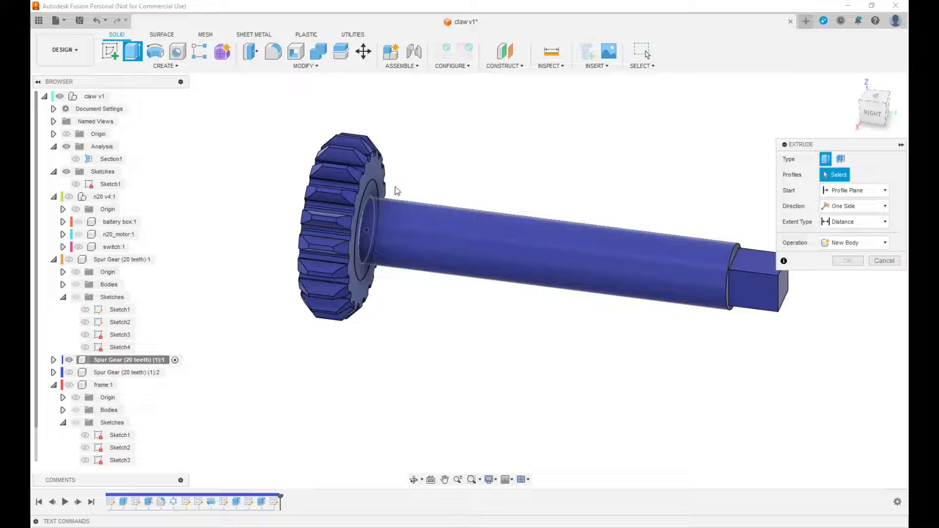
left_click(376, 189)
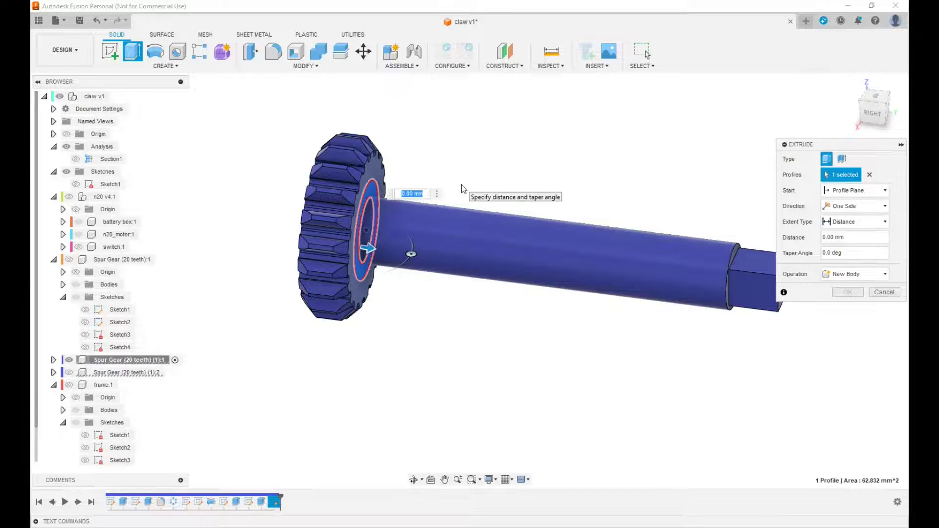
type("1")
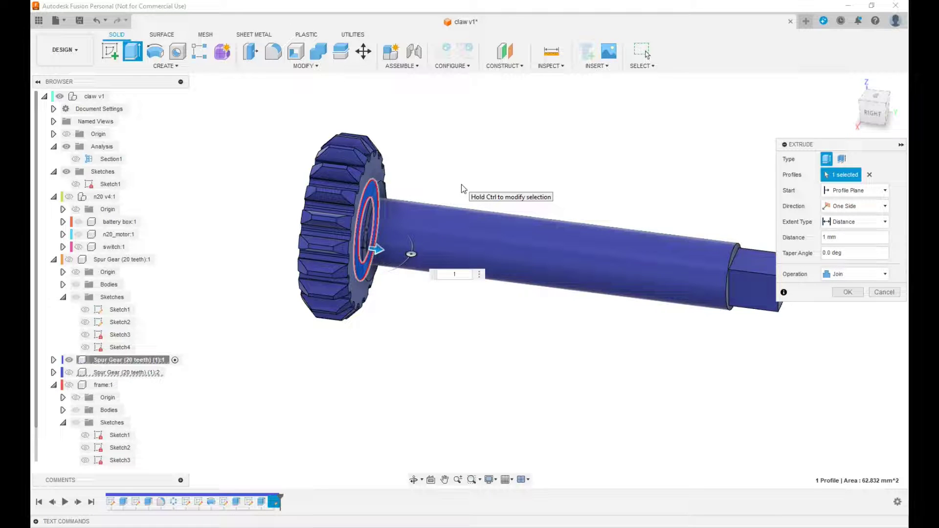
key("Return")
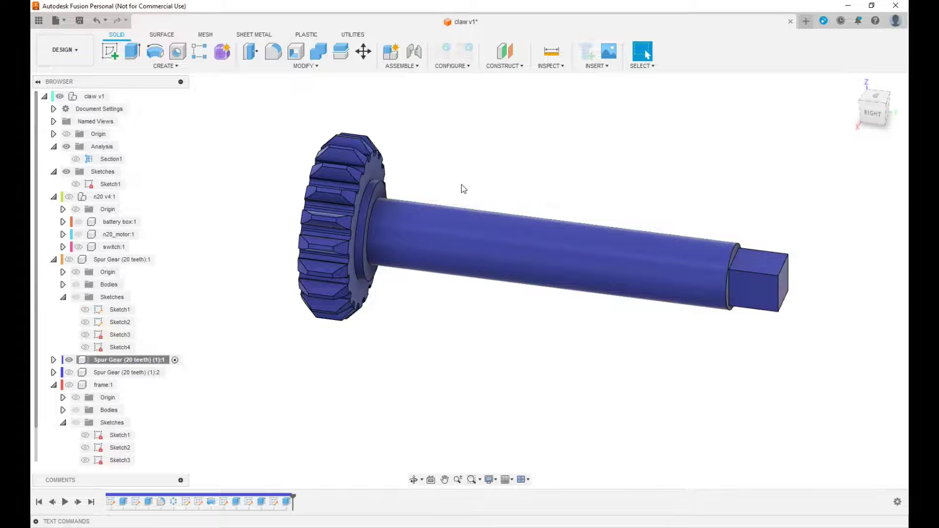
Unisolate the gear, reactivate the top-level claw component and view the assembly from the right side
right_click(148, 361)
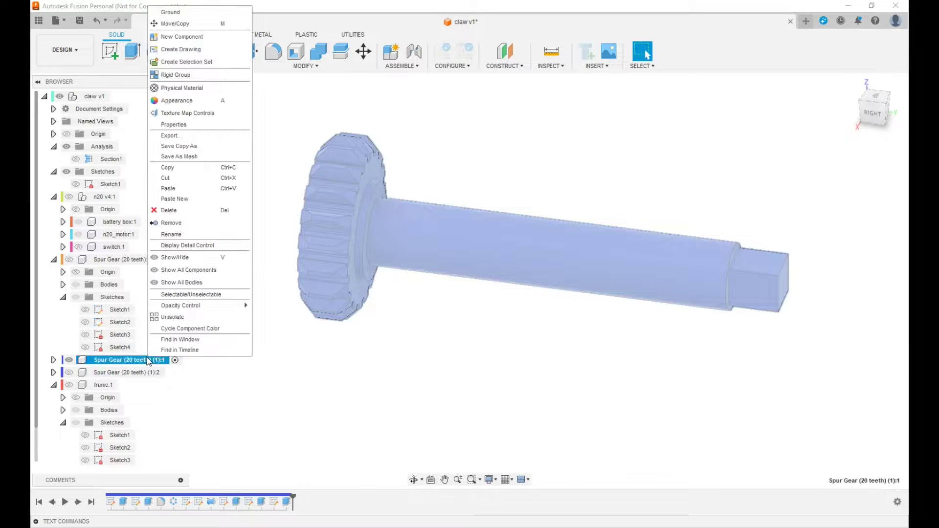
left_click(171, 316)
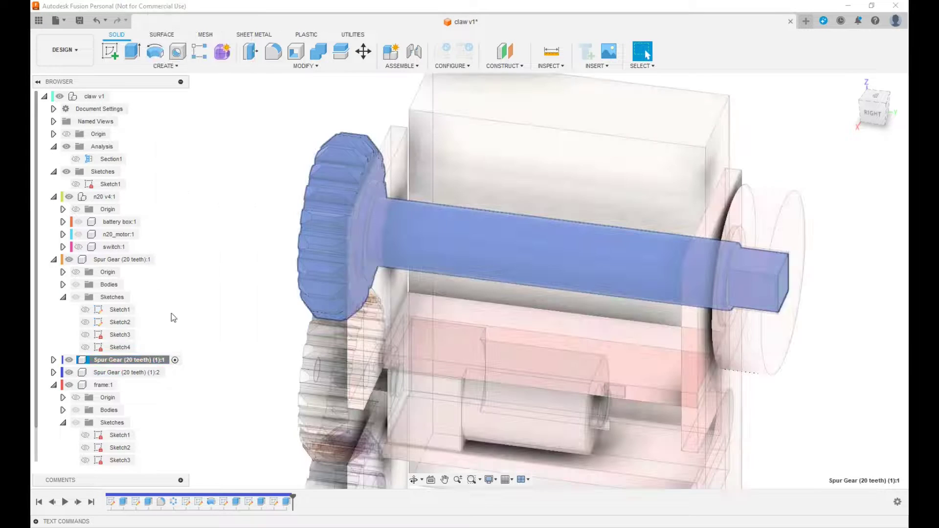
left_click(116, 95)
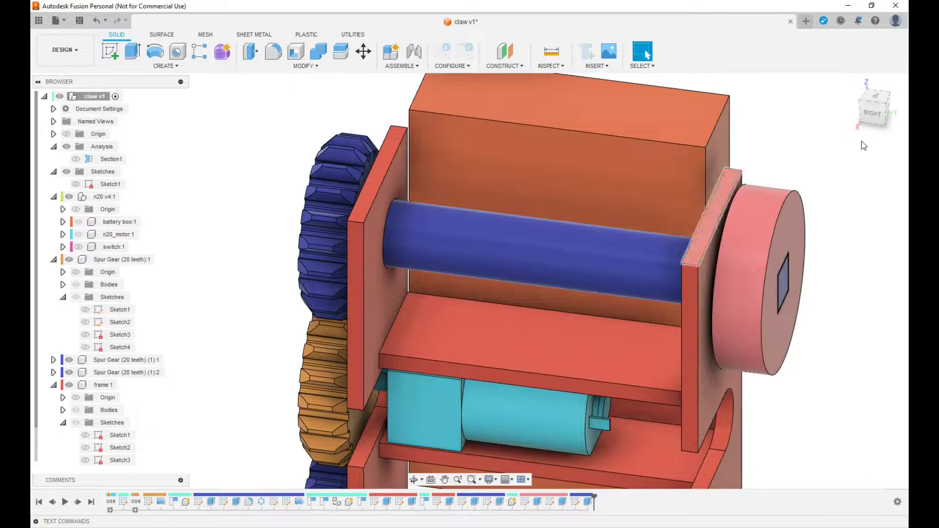
left_click_drag(875, 111, 894, 106)
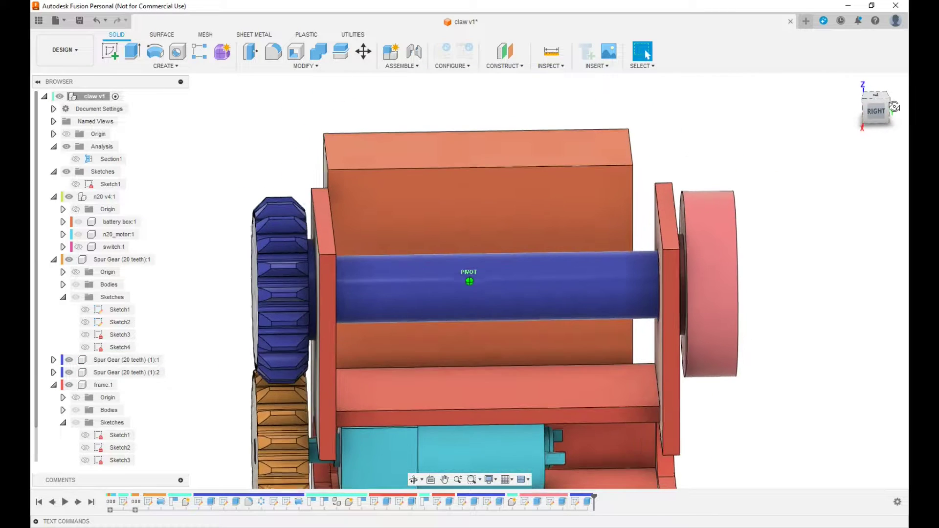
Measure the clearance between the frame side plate's outer face and the facing side of the upper driven gear
scroll(330, 253, "up", 5)
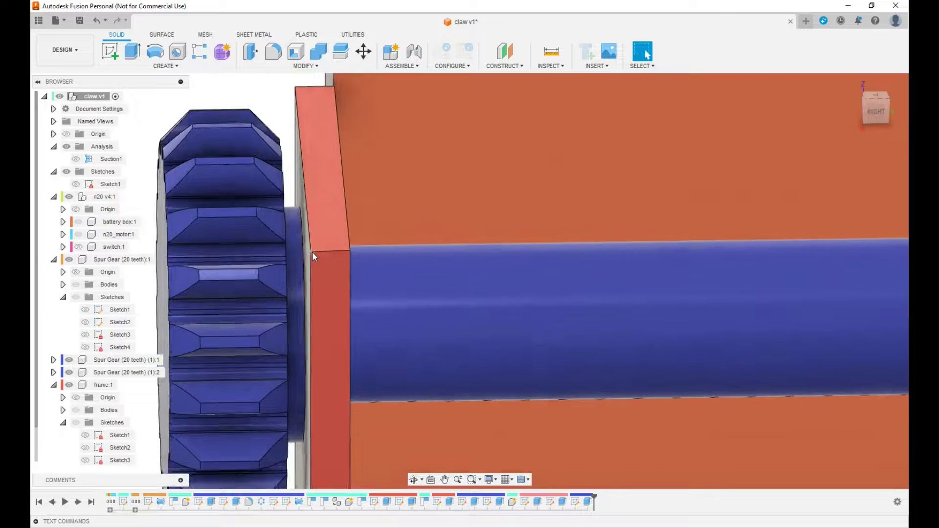
scroll(312, 251, "up", 2)
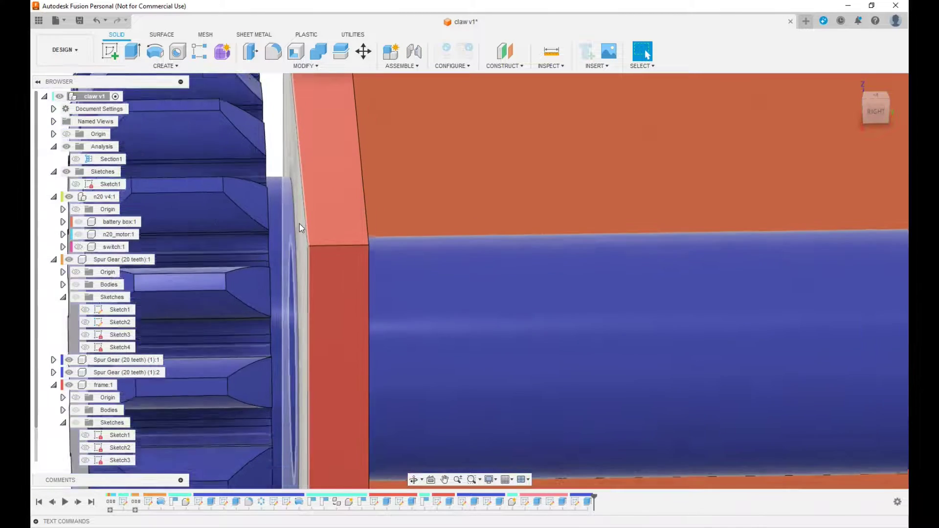
scroll(300, 226, "down", 6)
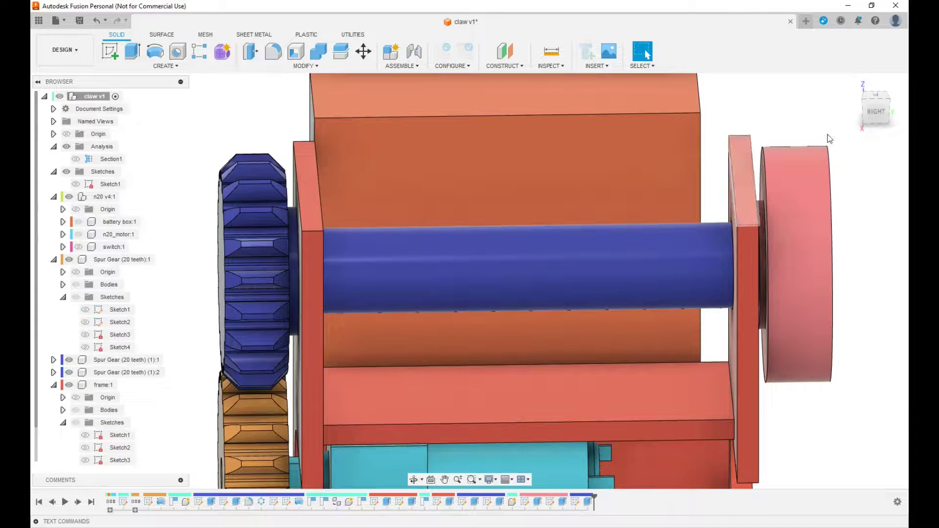
left_click_drag(878, 116, 876, 131)
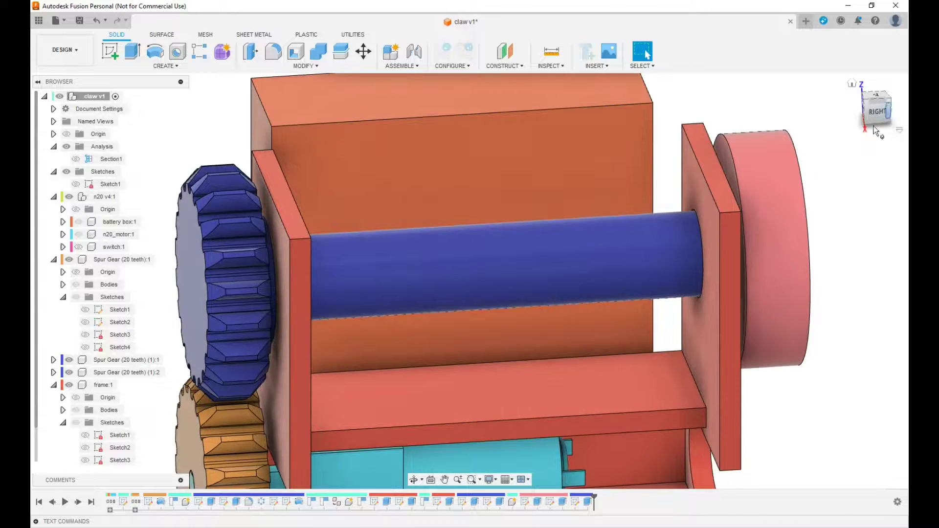
key("i")
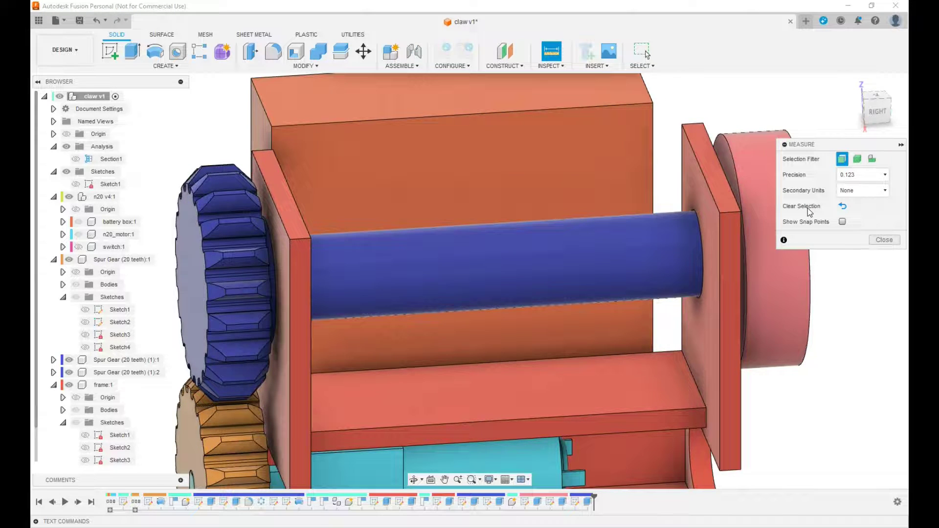
left_click(285, 253)
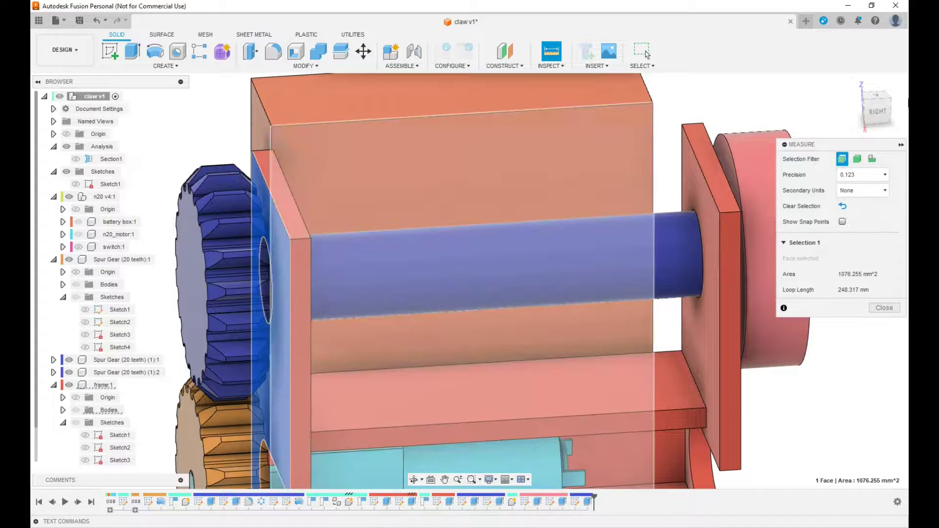
left_click_drag(881, 115, 416, 125)
scroll(399, 128, "up", 2)
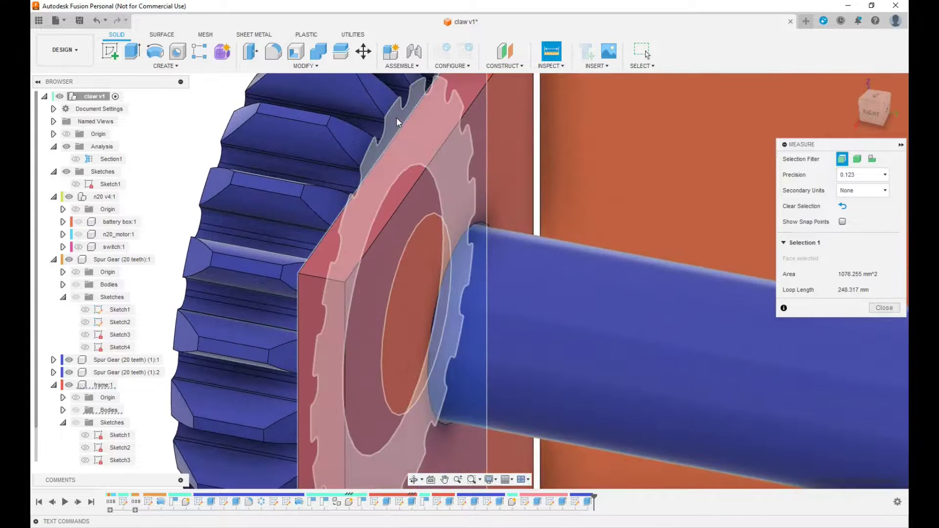
left_click(397, 121)
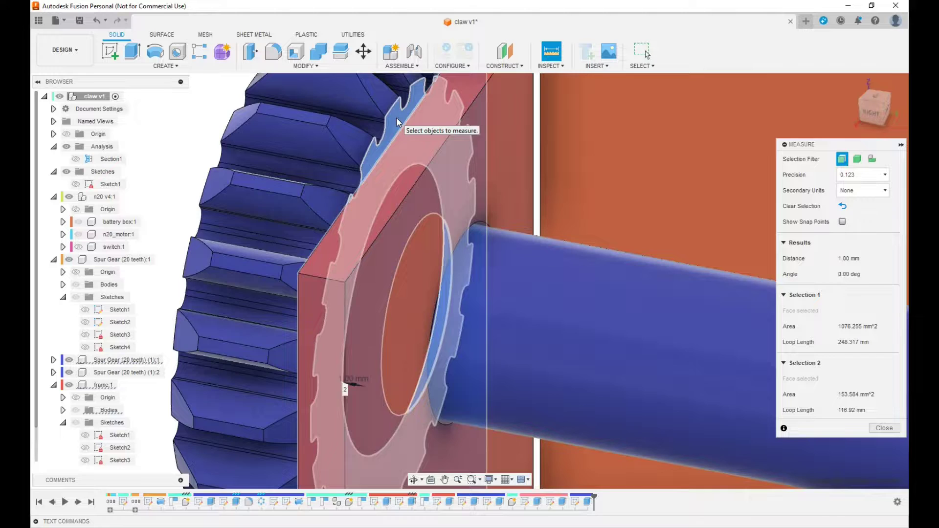
scroll(484, 122, "down", 2)
key("Escape")
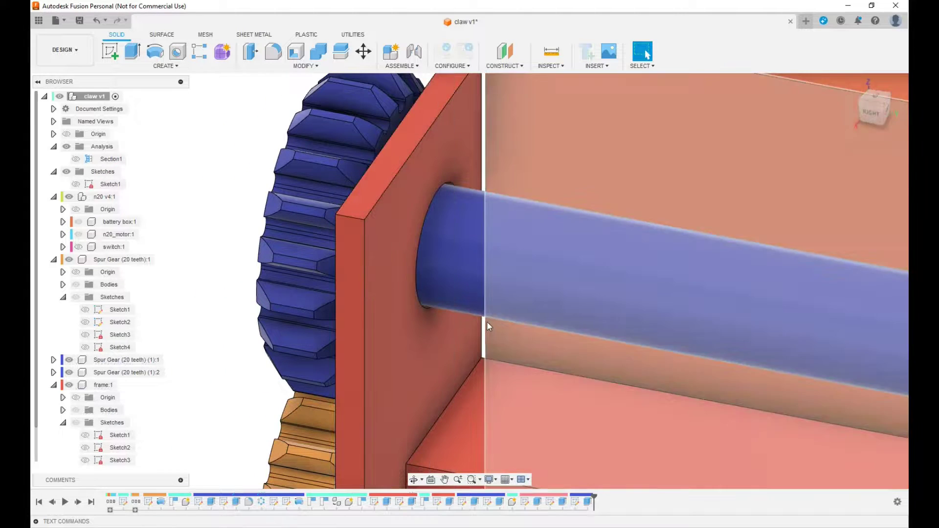
scroll(491, 322, "down", 5)
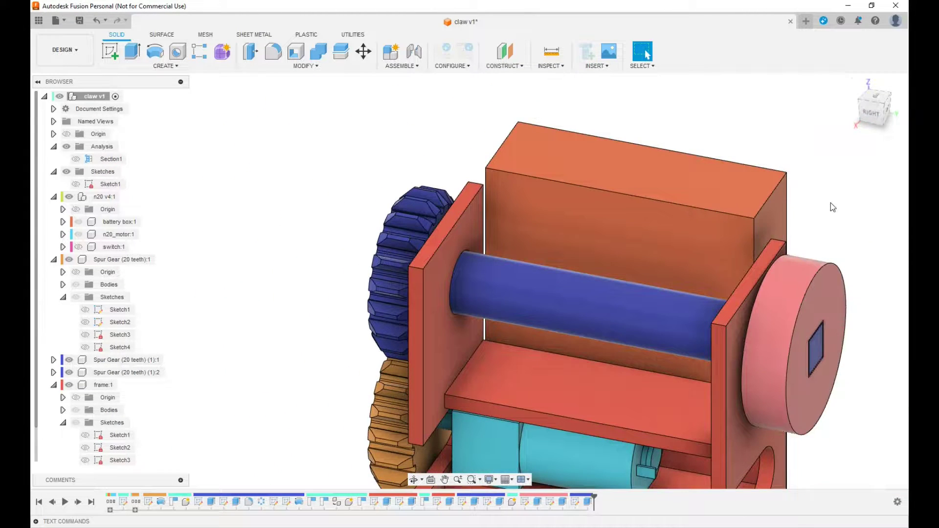
left_click(872, 113)
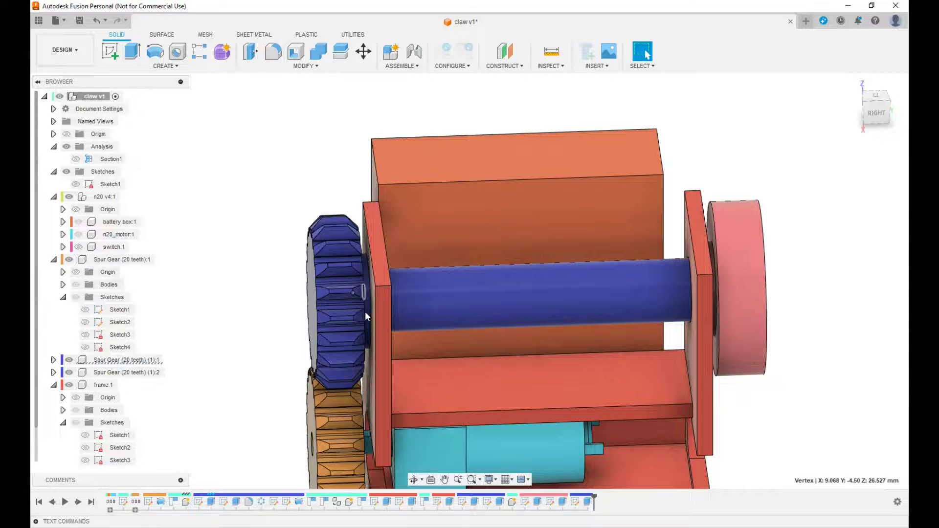
left_click(587, 503)
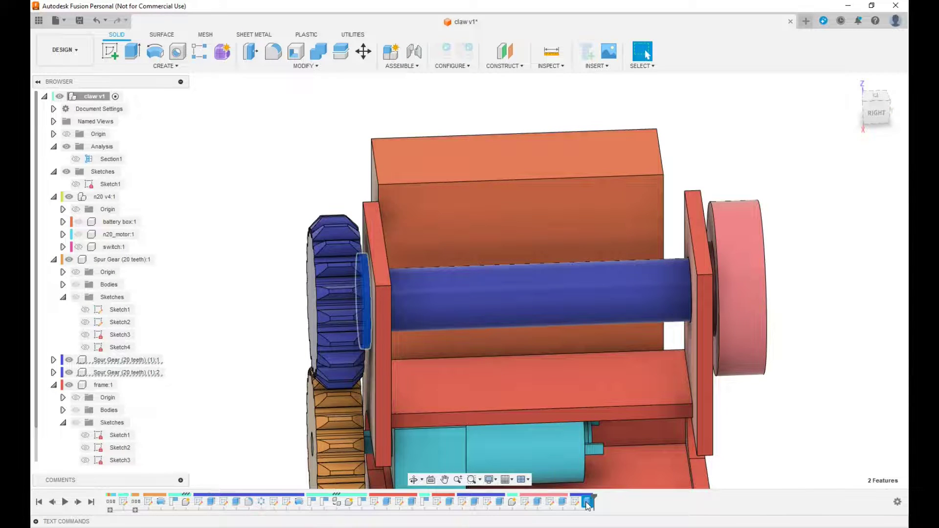
double_click(588, 504)
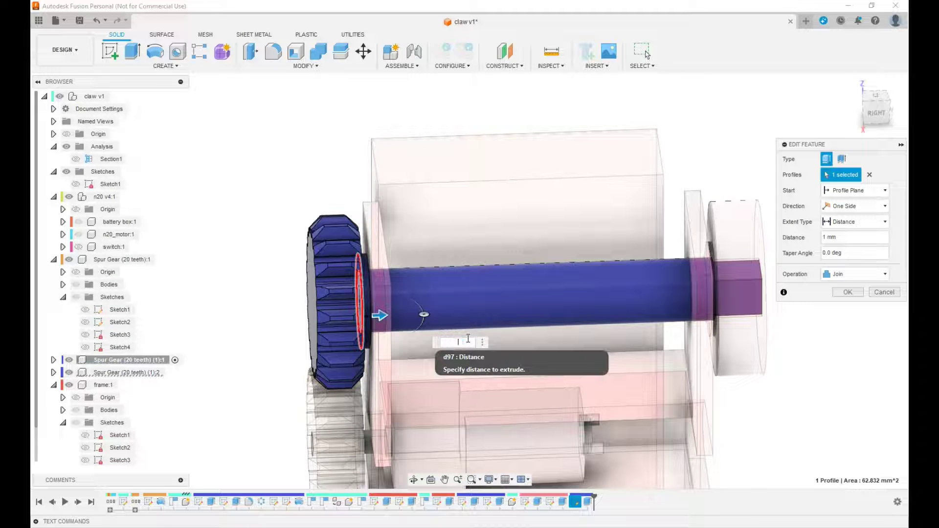
type("0")
key("Escape")
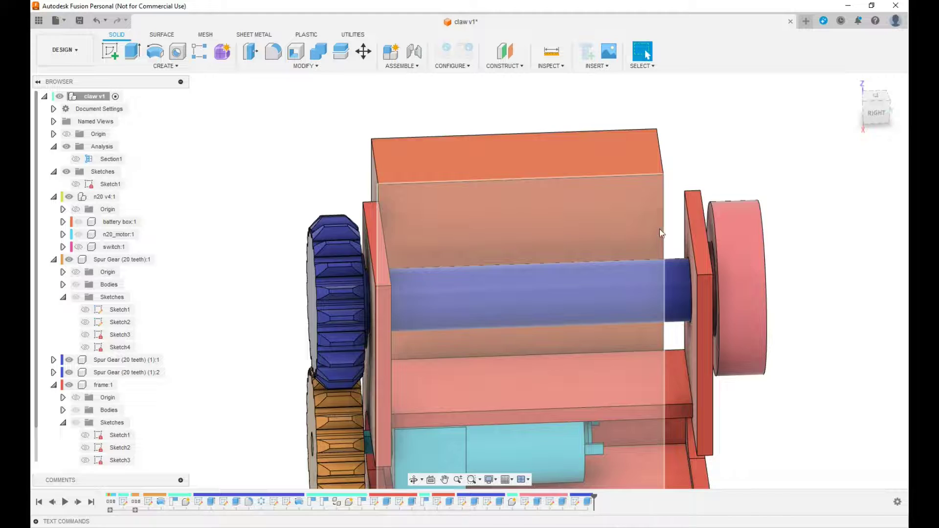
Examine the gears, shafts and crank disc of the claw assembly from the right side and the home view
middle_click_drag(469, 274, 495, 282, "shift")
scroll(843, 292, "down", 3)
middle_click_drag(843, 291, 652, 254)
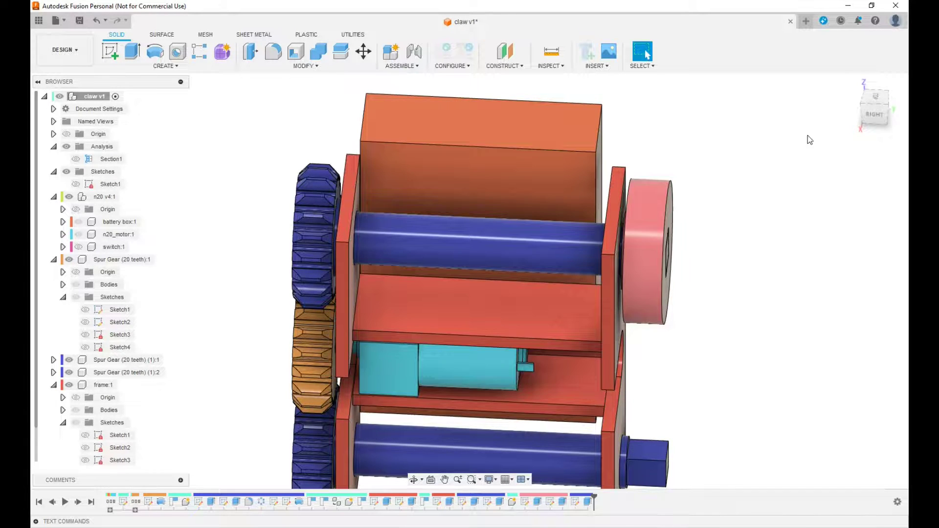
left_click(852, 83)
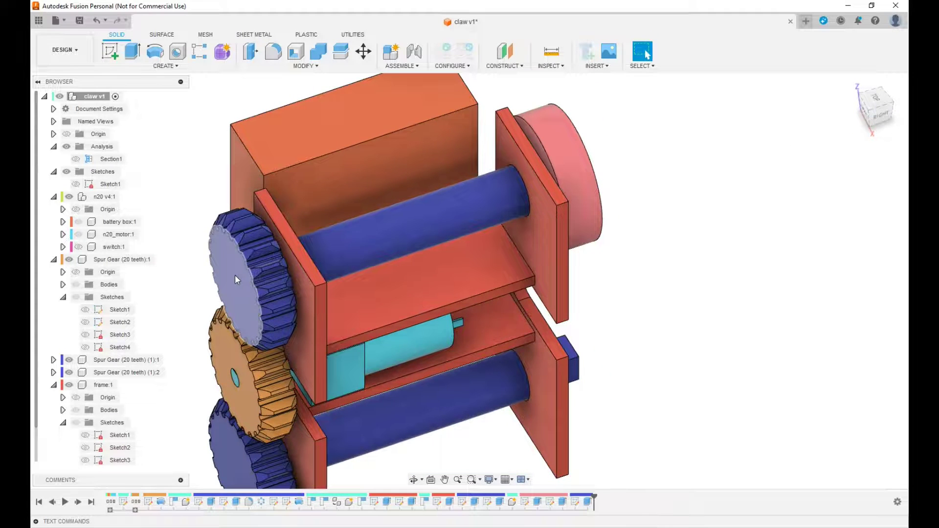
left_click(886, 110)
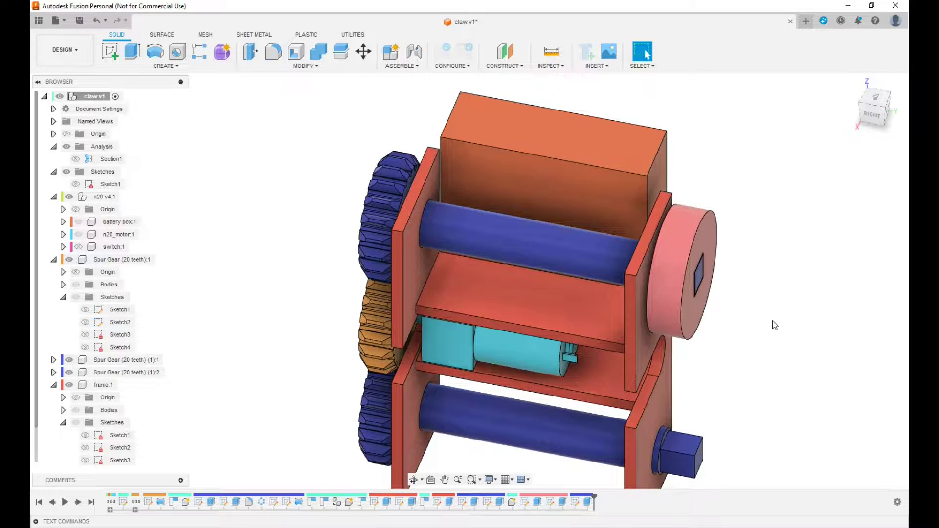
middle_click_drag(782, 338, 646, 310)
scroll(646, 310, "up", 3)
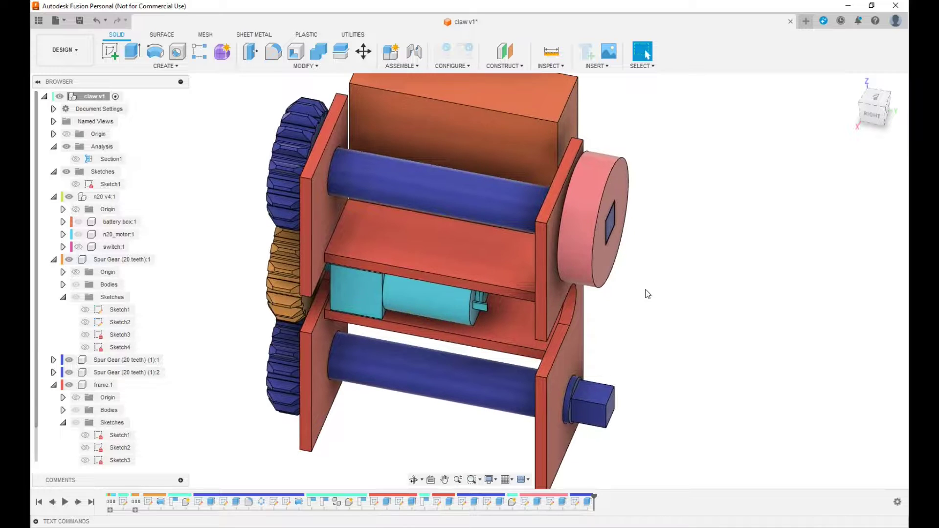
left_click_drag(876, 113, 854, 139)
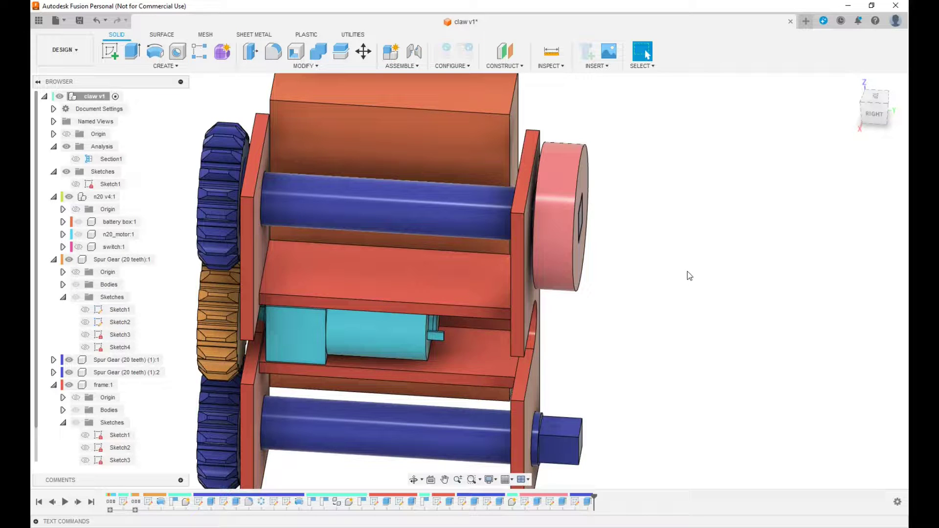
left_click(867, 114)
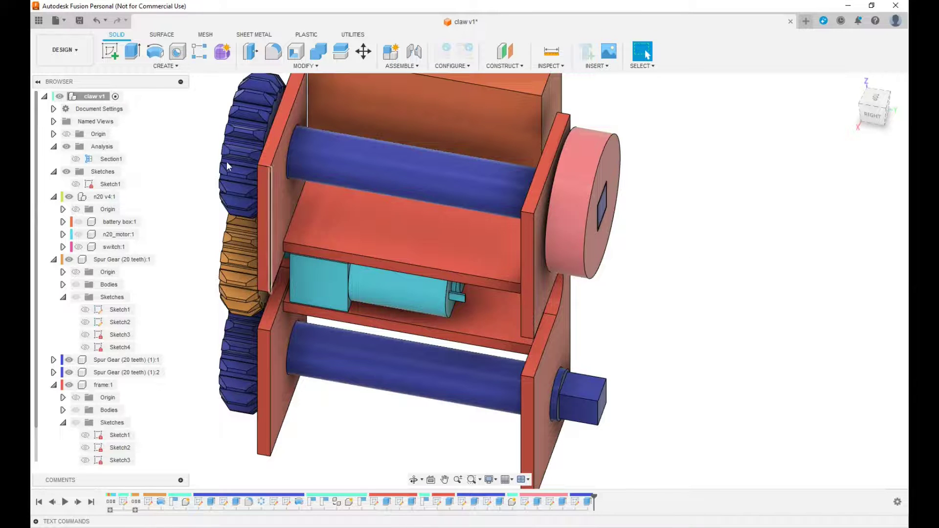
left_click(853, 83)
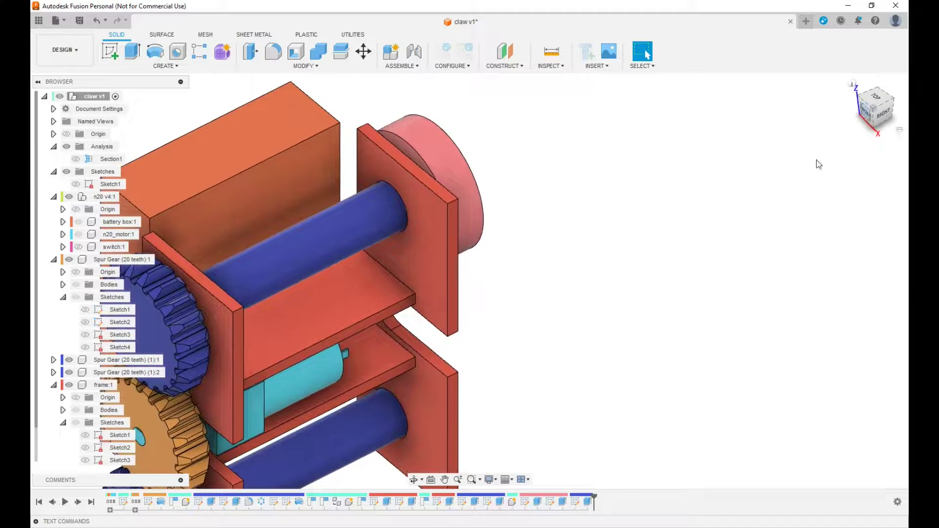
Start a sketch on the upper driven gear's outer flat face within the gear component and isolate the gear
middle_click_drag(488, 312, 709, 208)
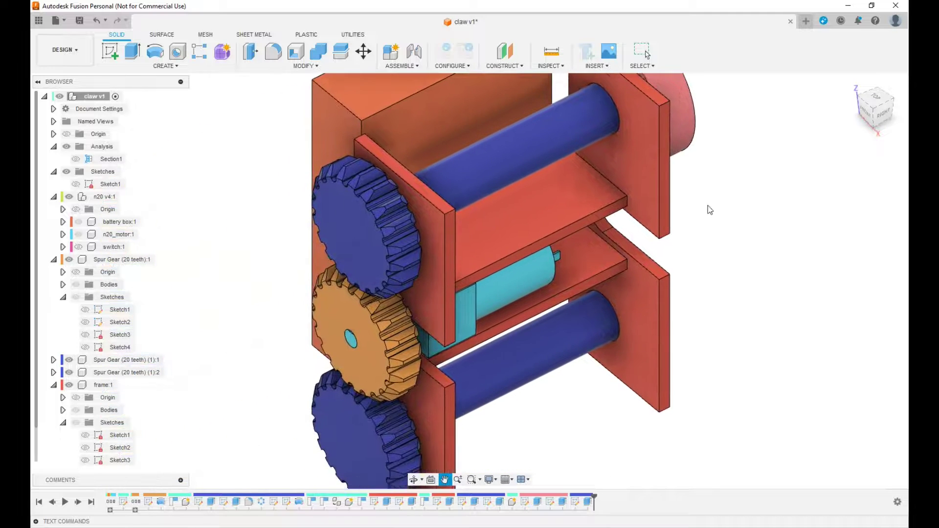
left_click(392, 234)
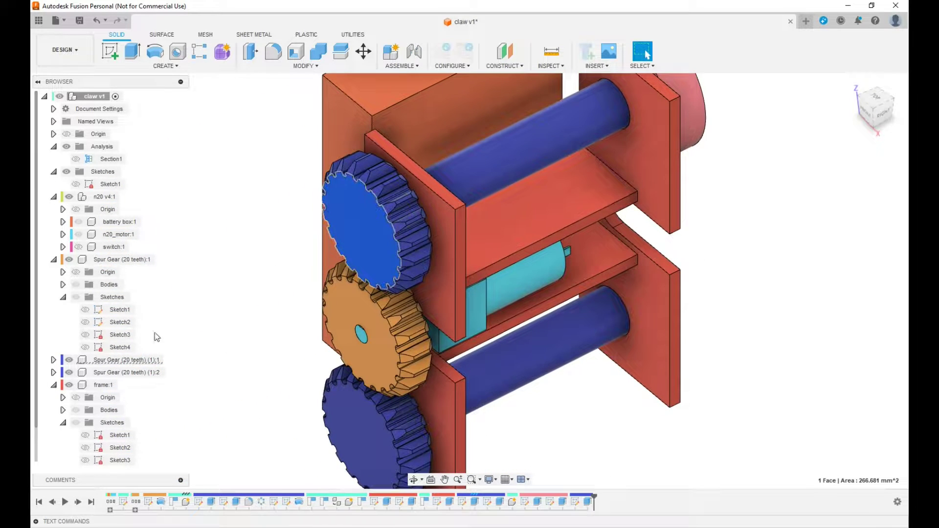
left_click(169, 361)
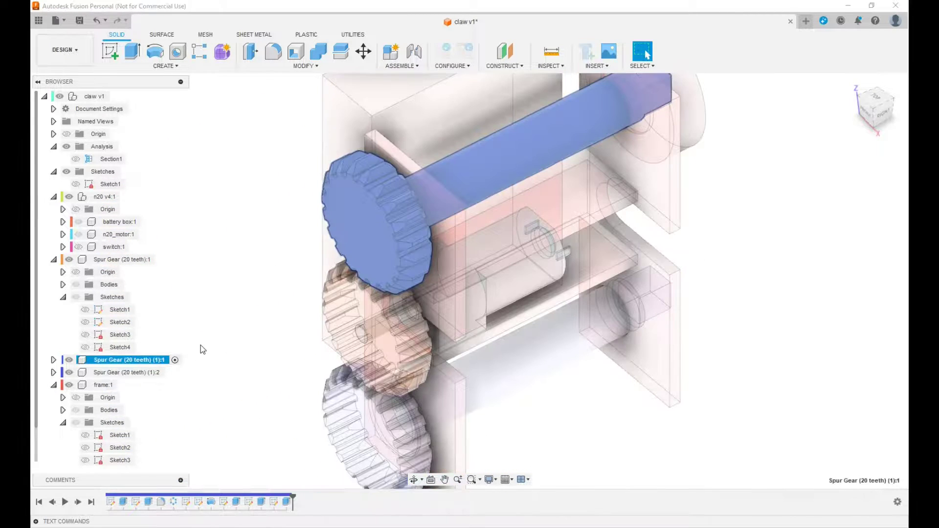
left_click(110, 51)
left_click(344, 202)
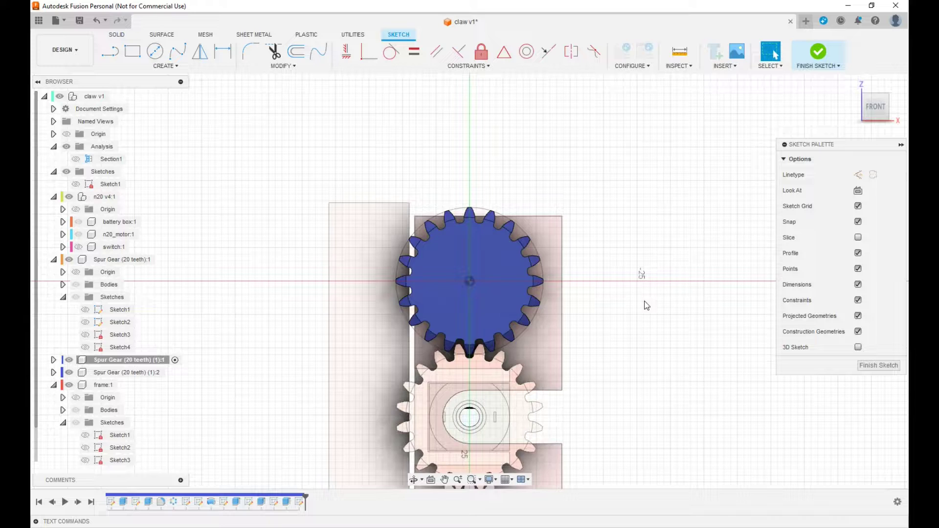
right_click(149, 361)
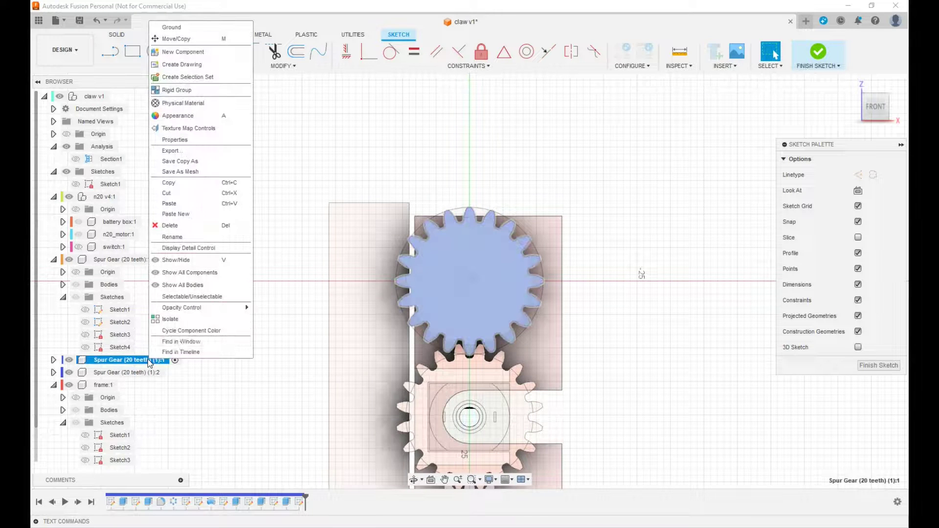
left_click(181, 328)
scroll(631, 357, "up", 3)
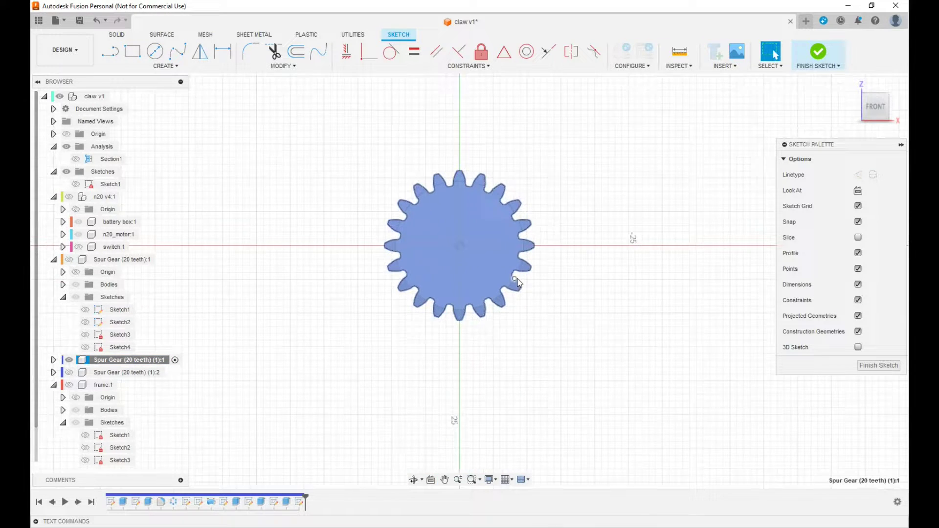
Project the gear's outer face outline into the sketch with the projection link kept on
key("p")
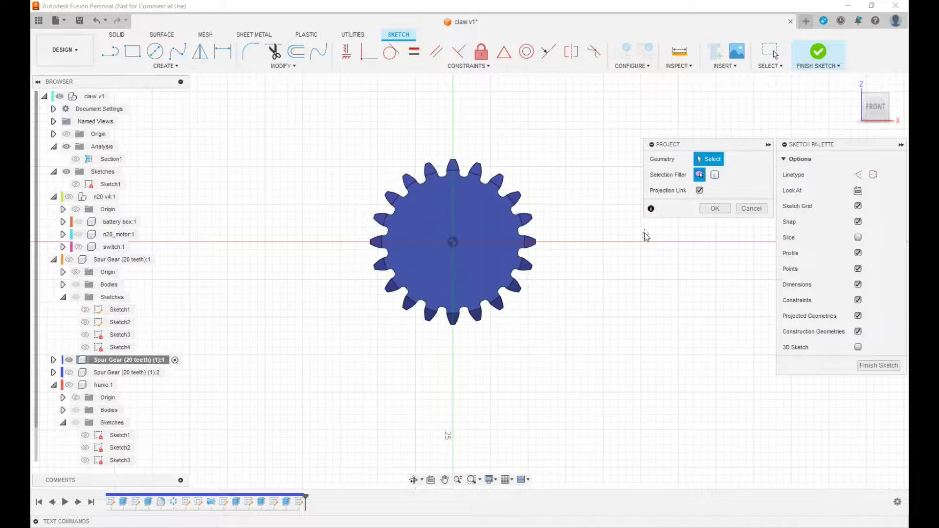
left_click(498, 237)
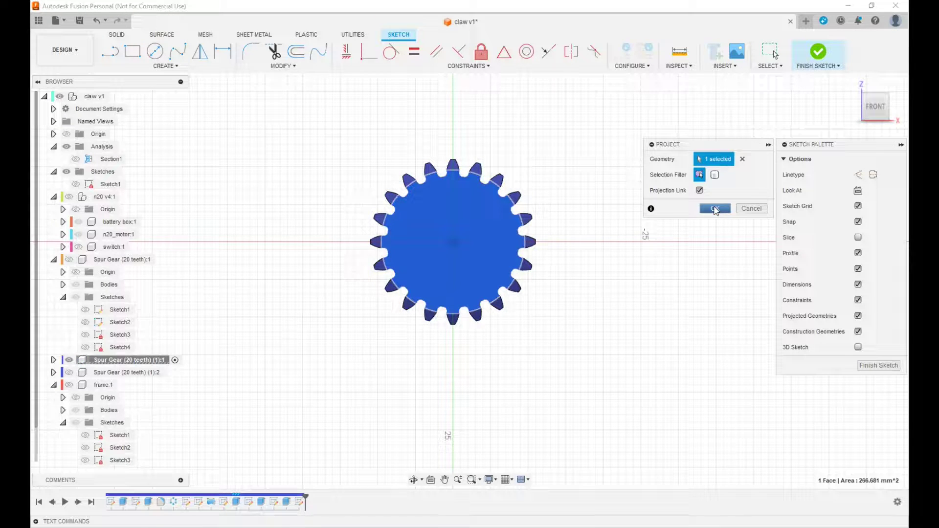
left_click(715, 208)
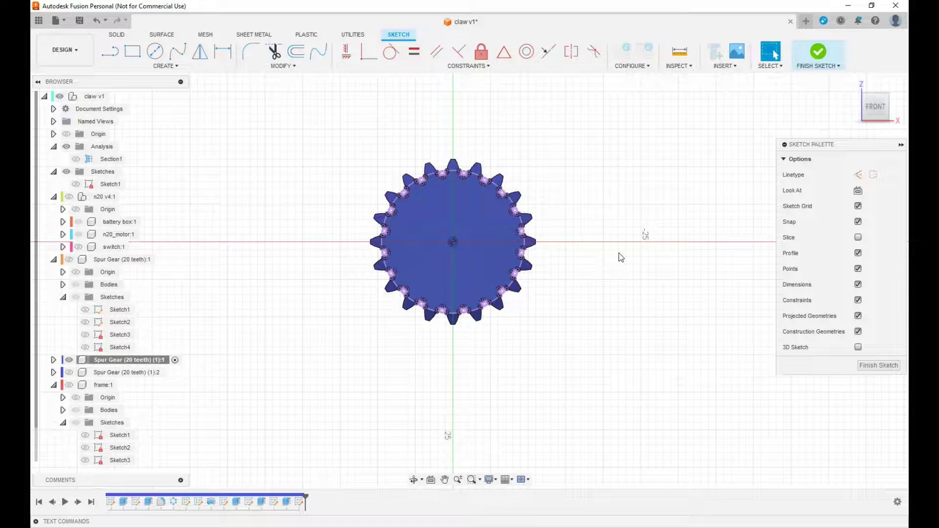
Sketch a circle about 5 mm in diameter on the gear face, off-centre above the gear's centre
key("l")
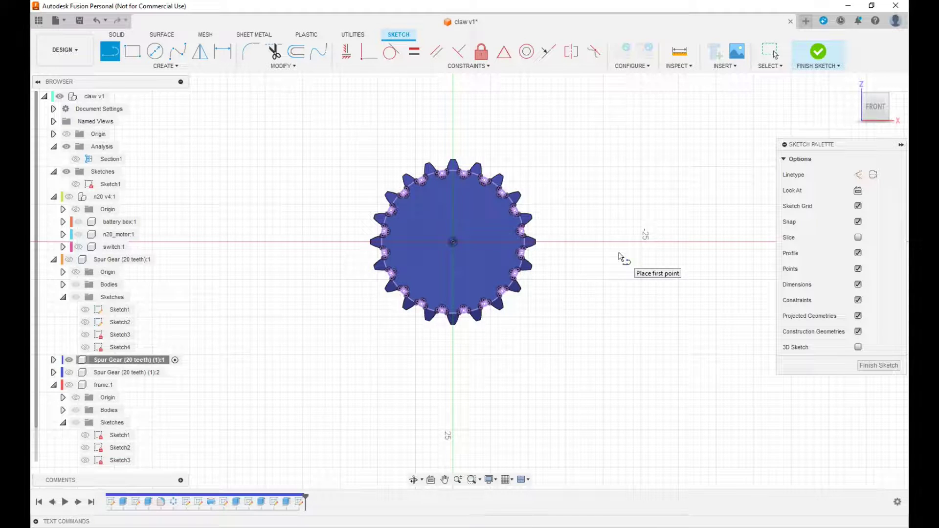
key("c")
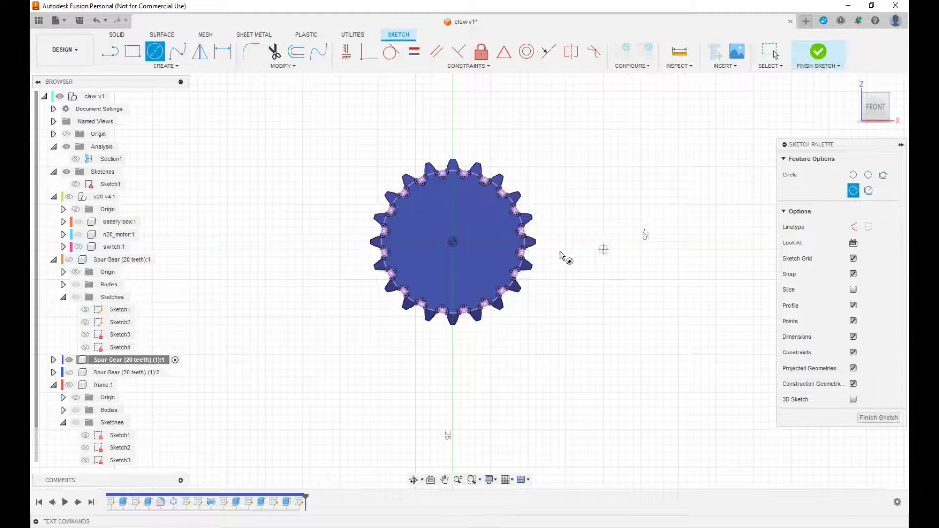
left_click(447, 199)
left_click(464, 204)
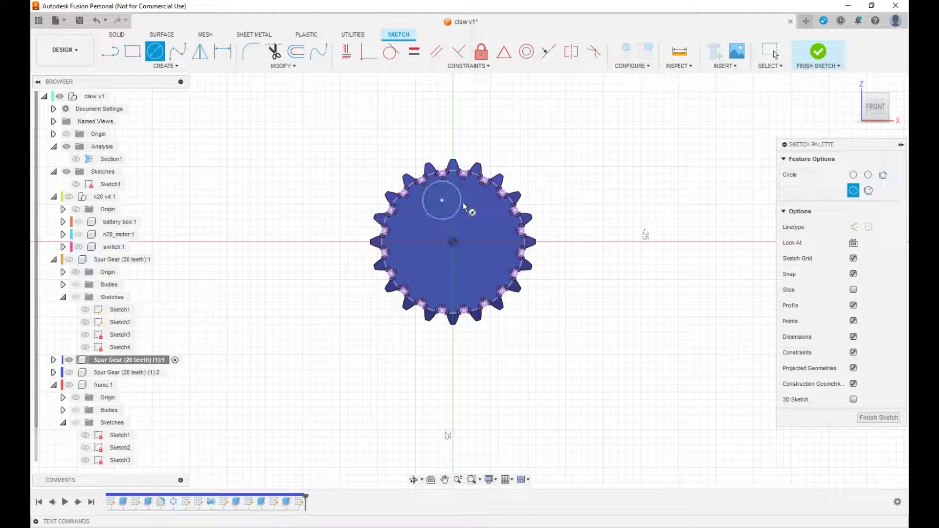
Dimension the off-centre circle's diameter with the user parameter screw_thead
key("d")
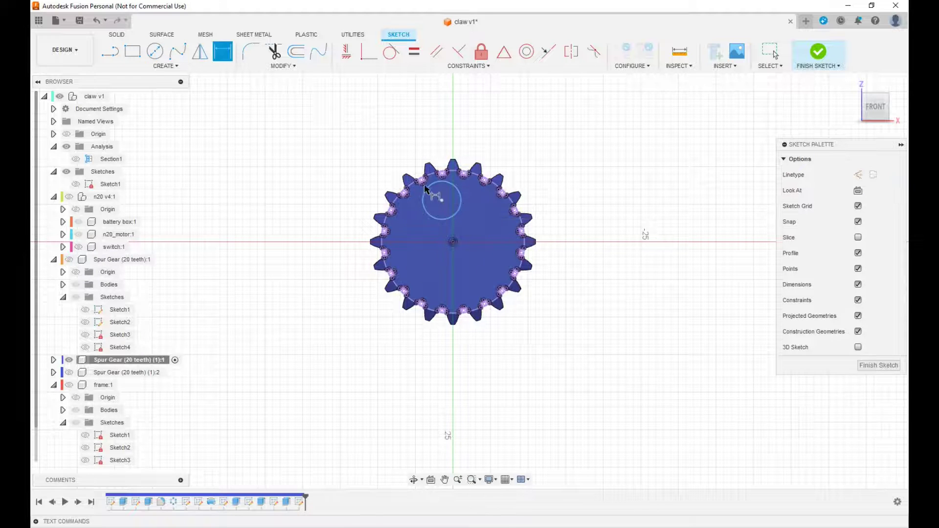
left_click(424, 196)
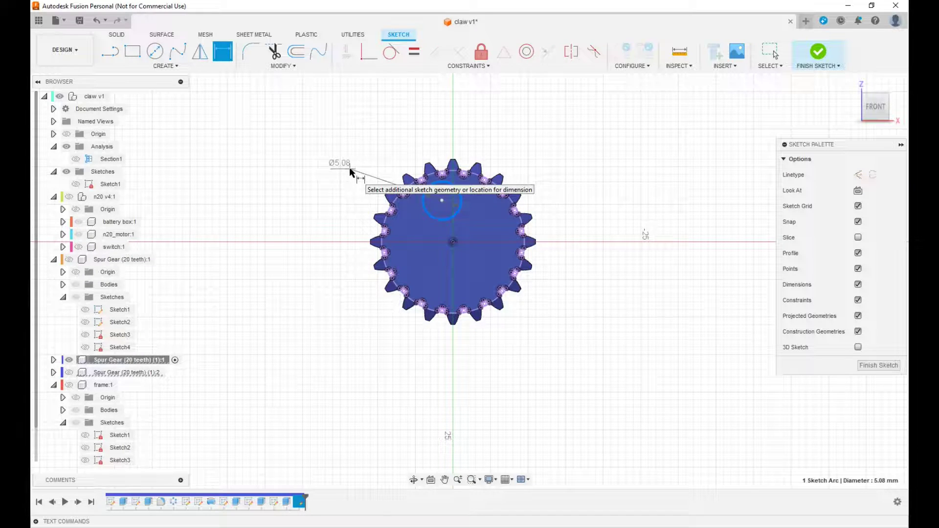
left_click(350, 167)
type("s")
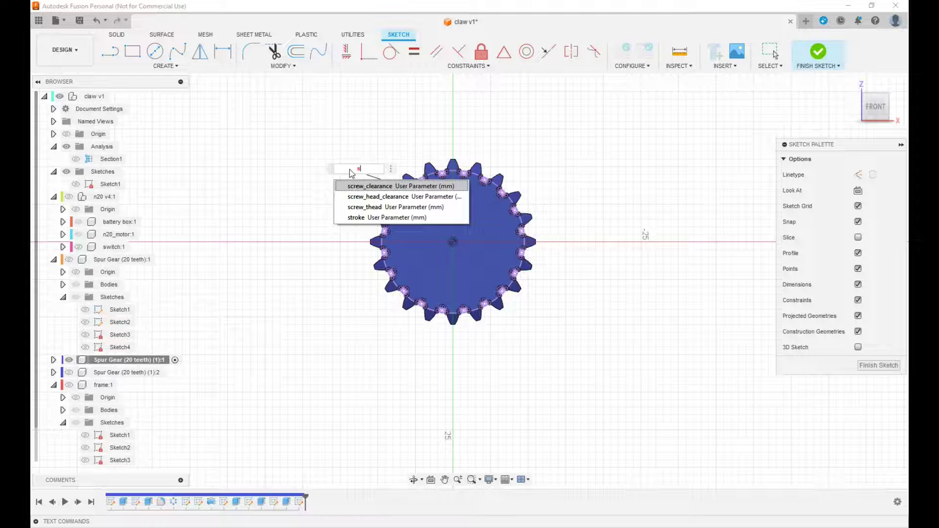
left_click(372, 207)
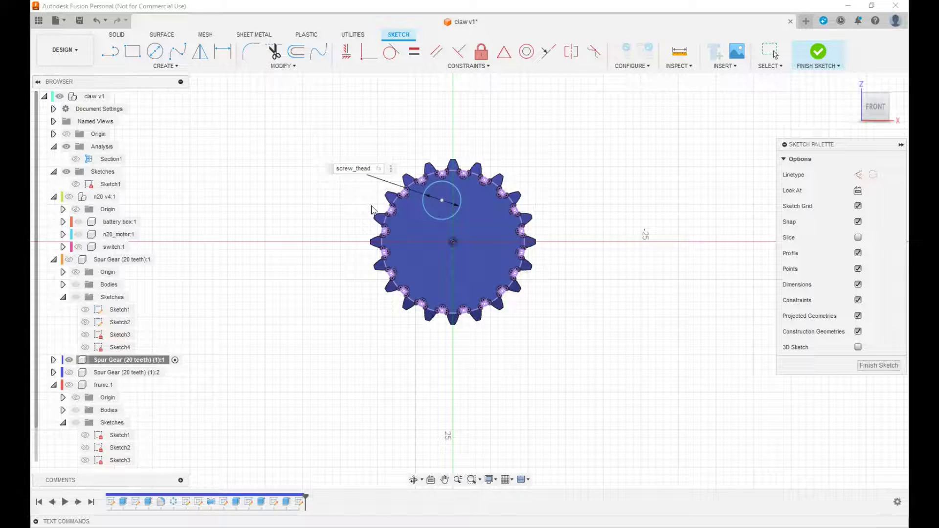
key("Return")
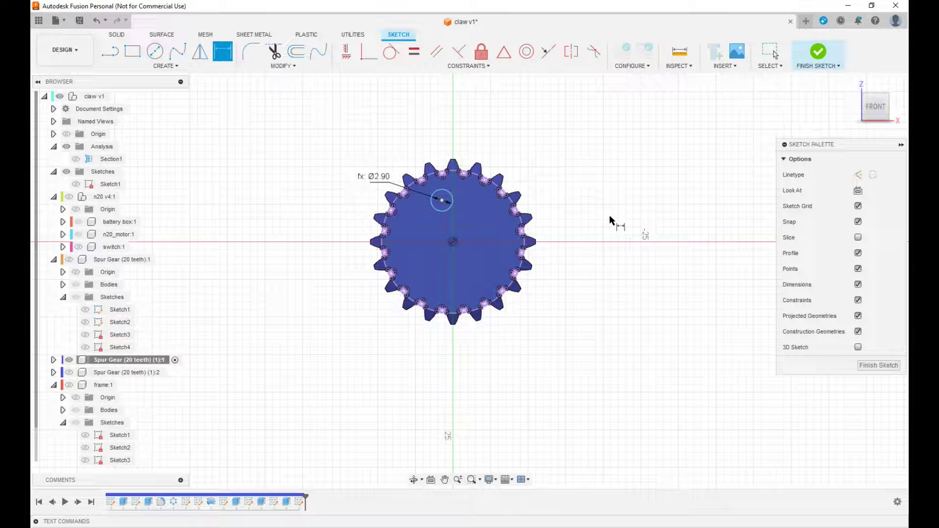
Draw a line from the gear's centre to the small circle's centre and convert it to construction geometry
key("l")
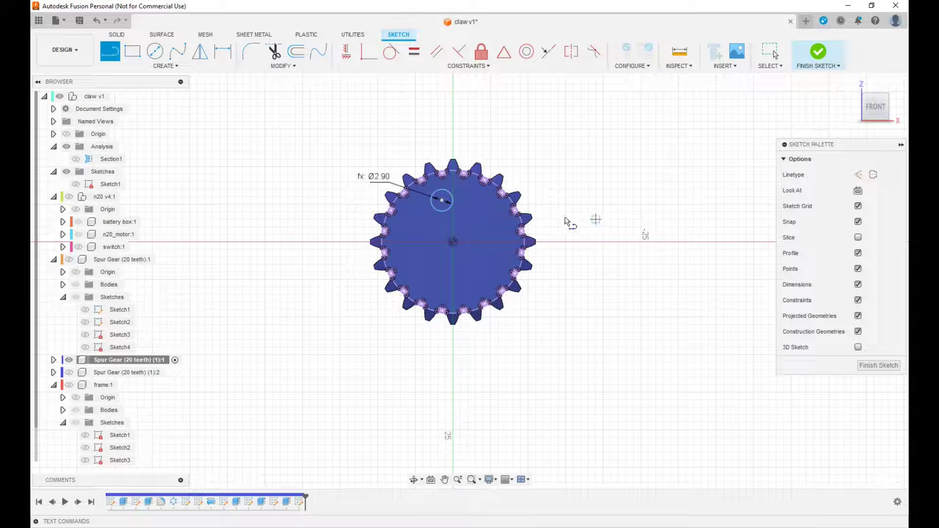
left_click(455, 242)
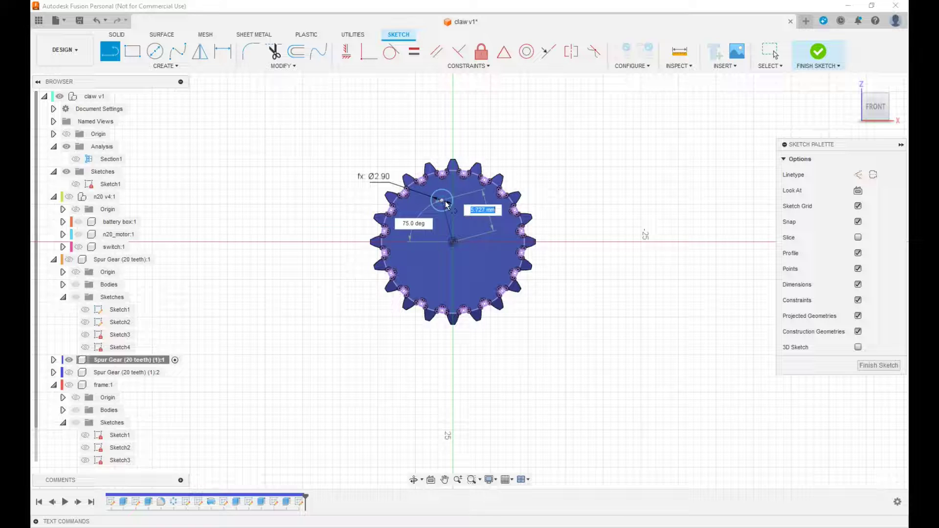
left_click(446, 204)
key("Escape")
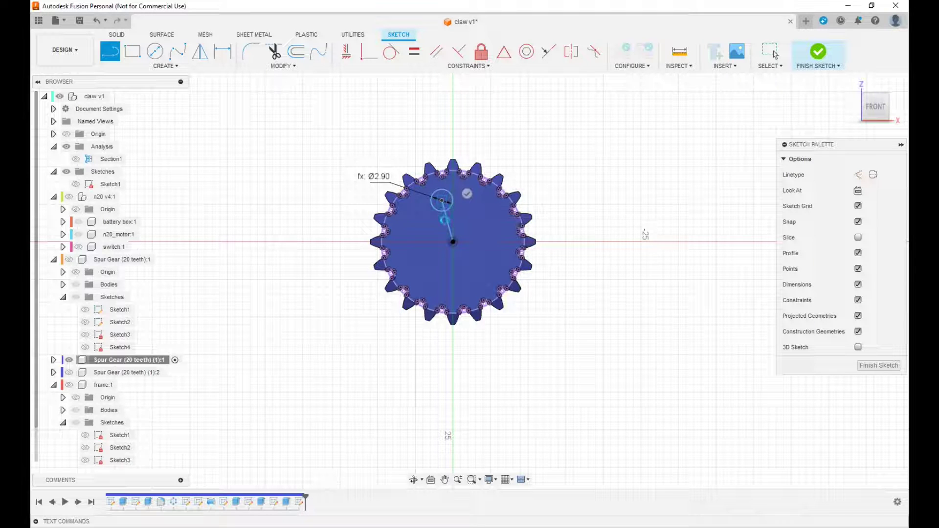
key("Escape")
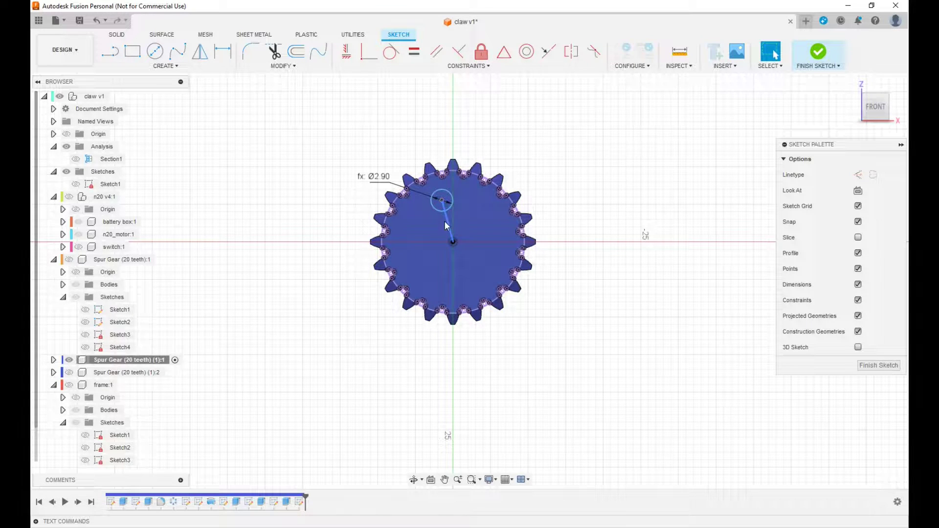
left_click(448, 219)
key("x")
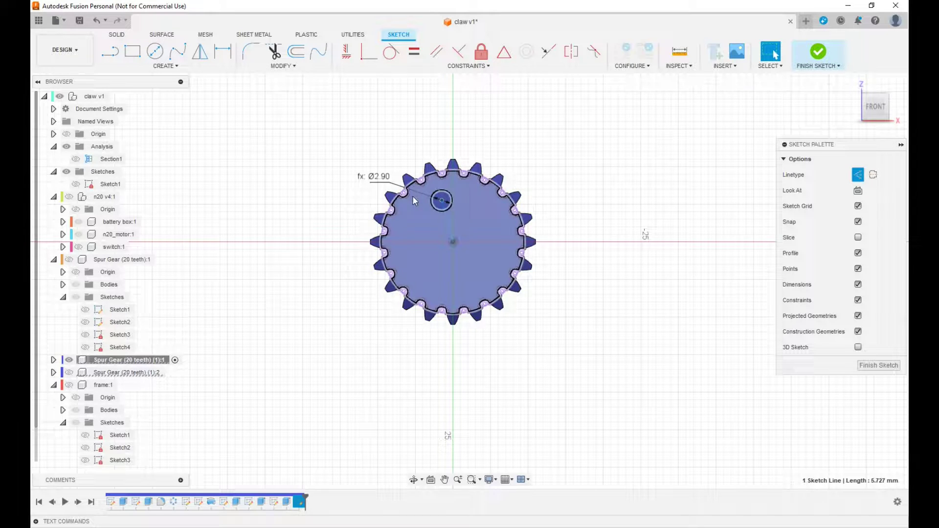
Add an aligned dimension to the construction line and set its length to the user parameter stroke
key("d")
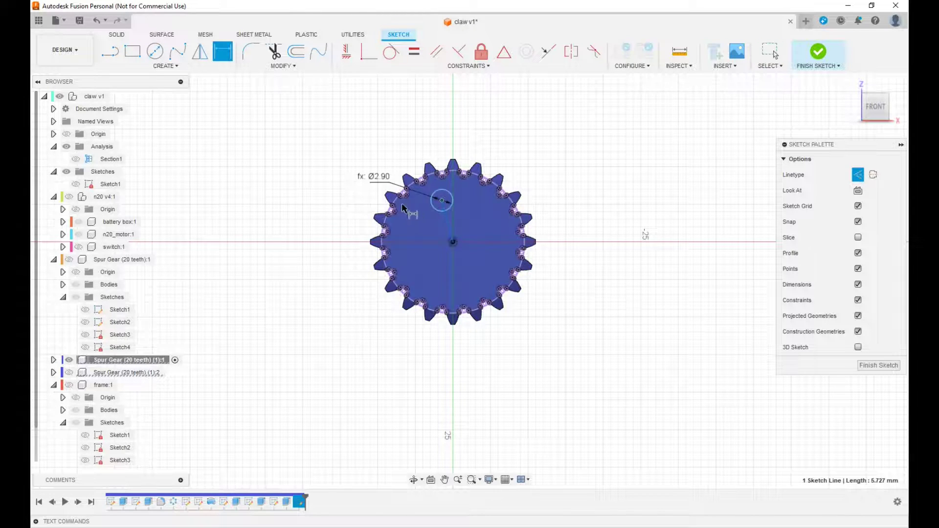
left_click(447, 223)
right_click(324, 247)
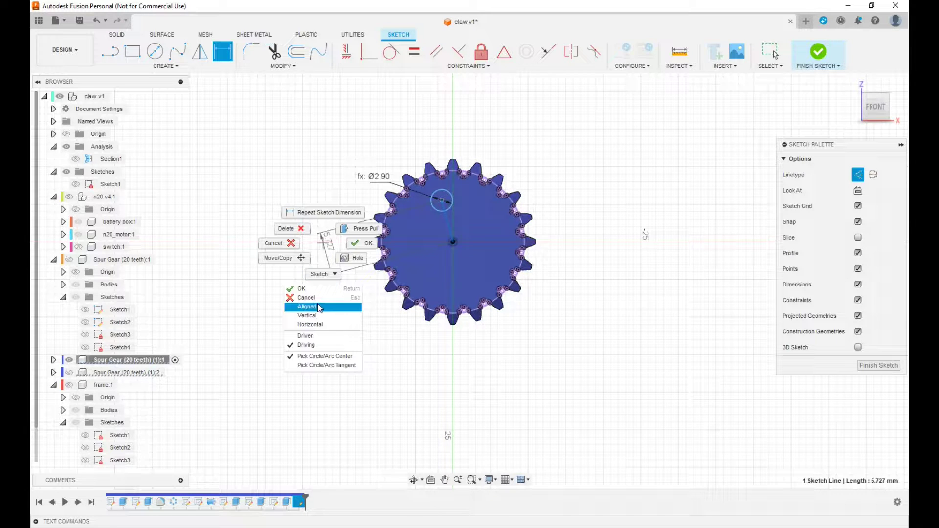
left_click(320, 308)
left_click(327, 267)
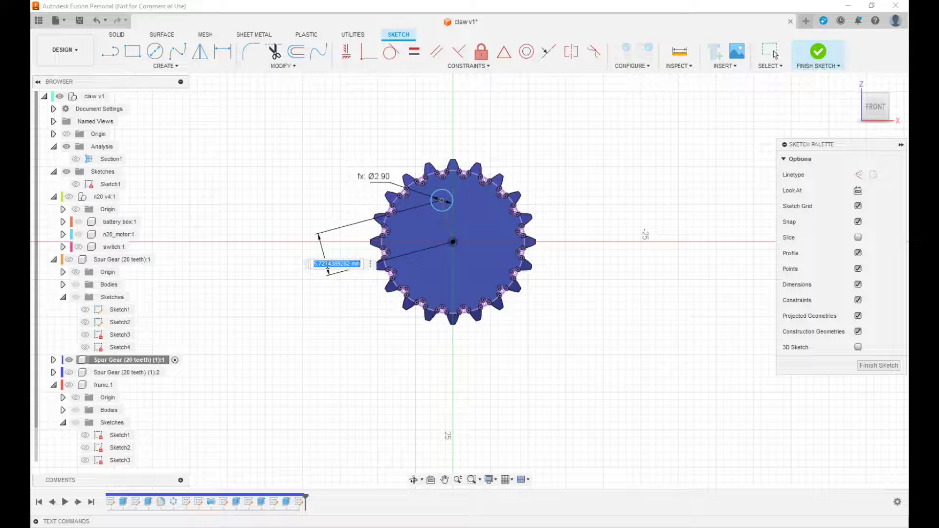
type("s")
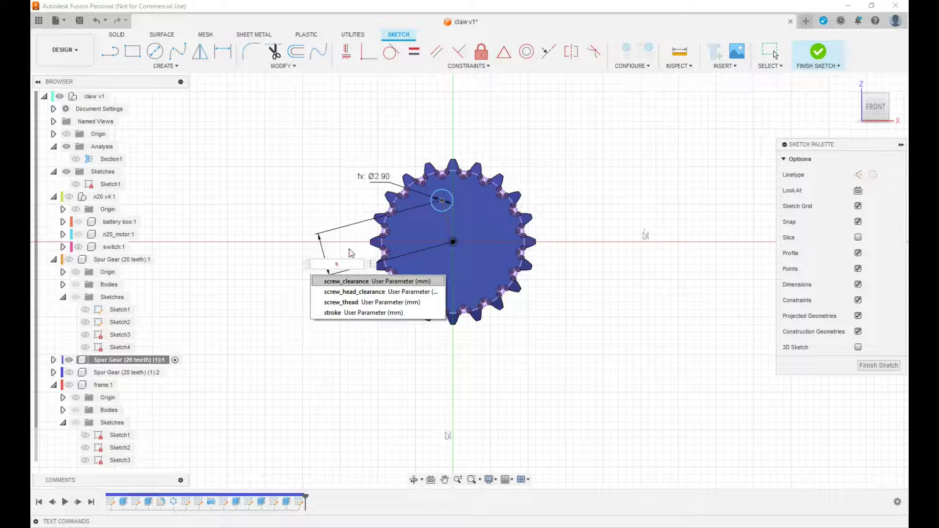
left_click(350, 314)
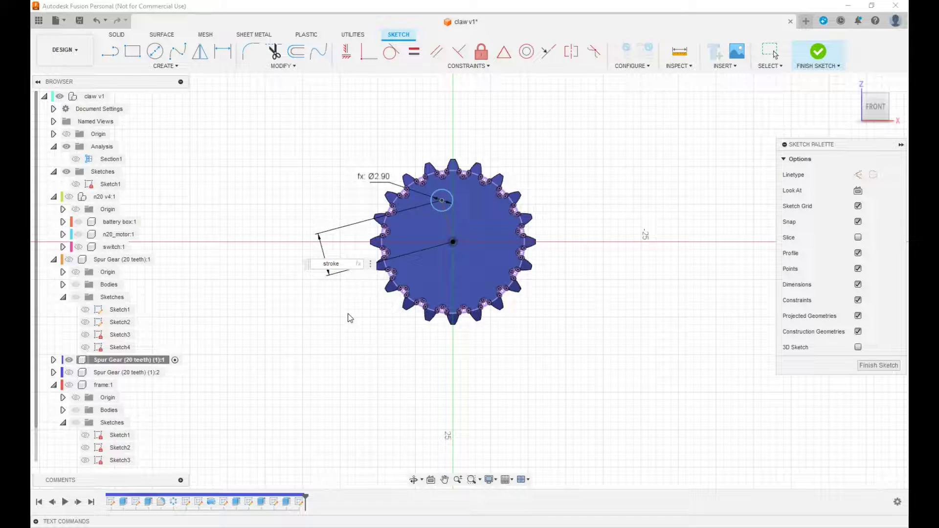
key("Return")
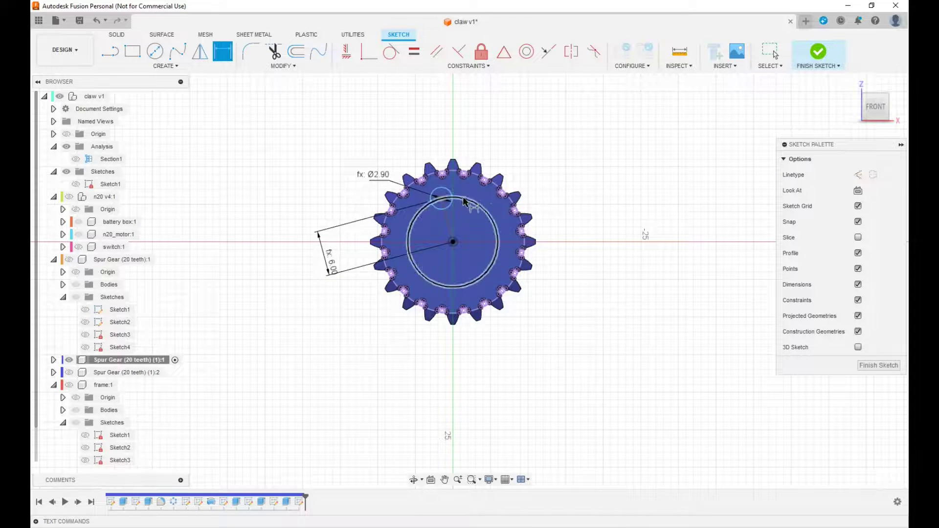
Constrain the construction line to vertical and finish the sketch, with the active gear component's sketch list expanded
left_click(347, 60)
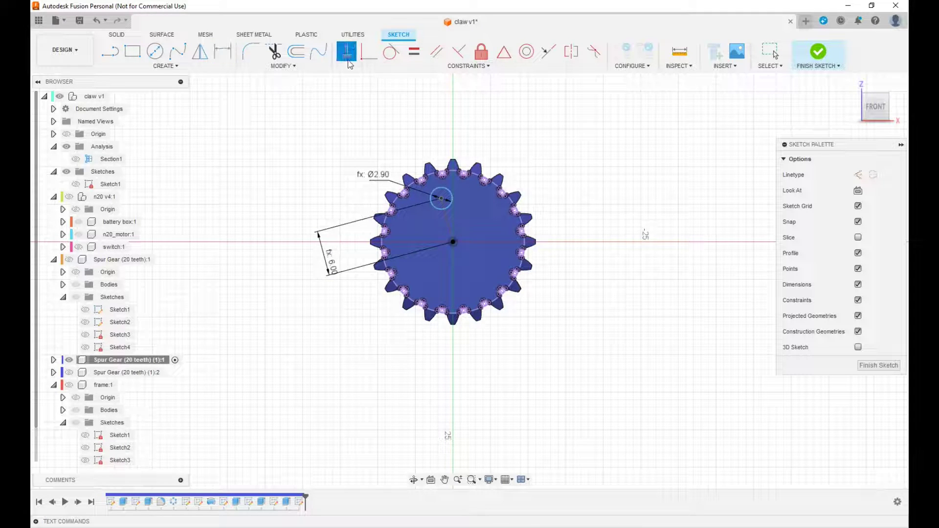
left_click(447, 224)
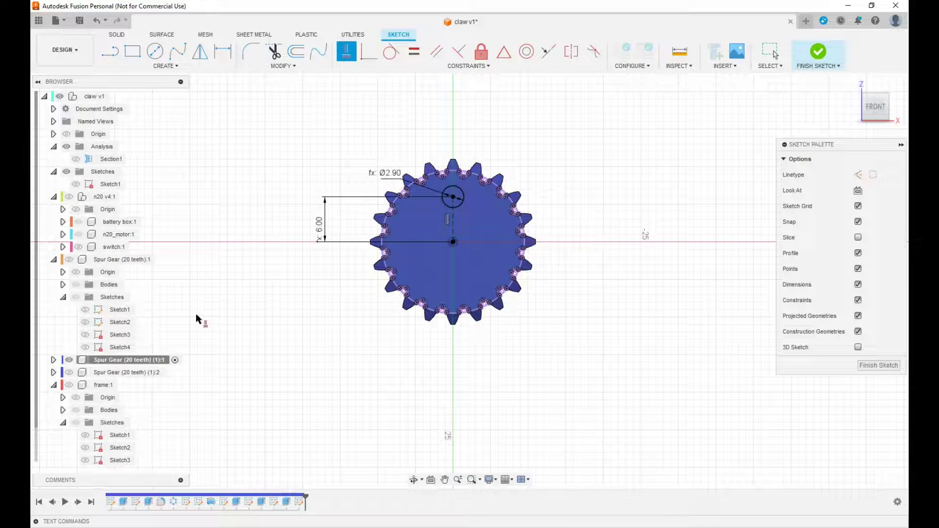
left_click(54, 360)
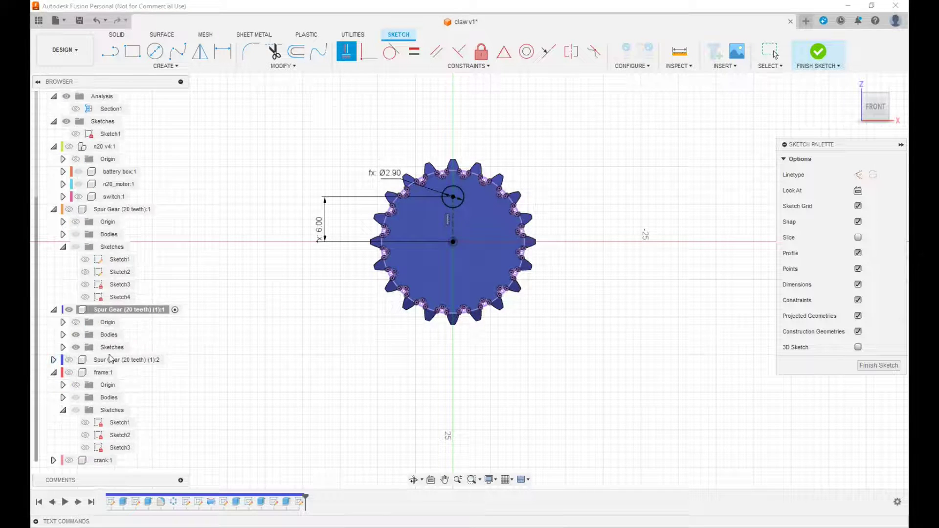
left_click(63, 347)
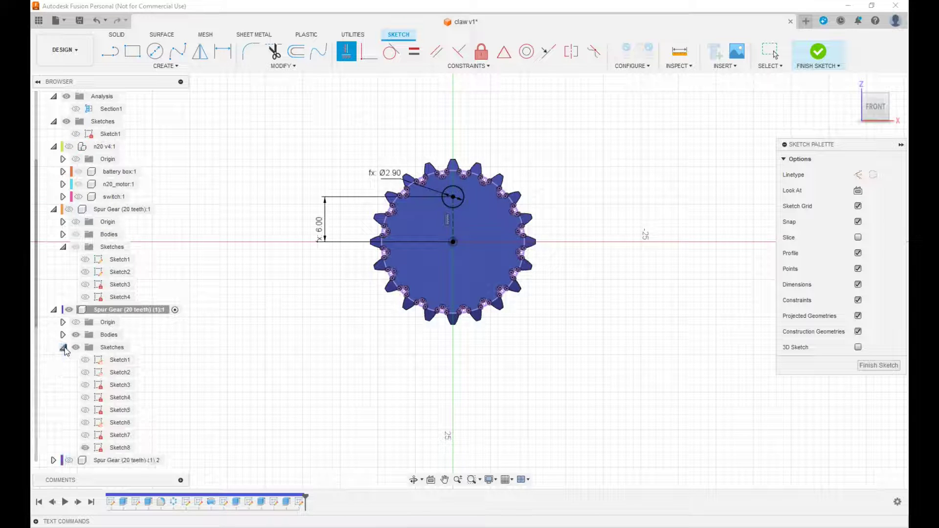
scroll(64, 350, "down", 1)
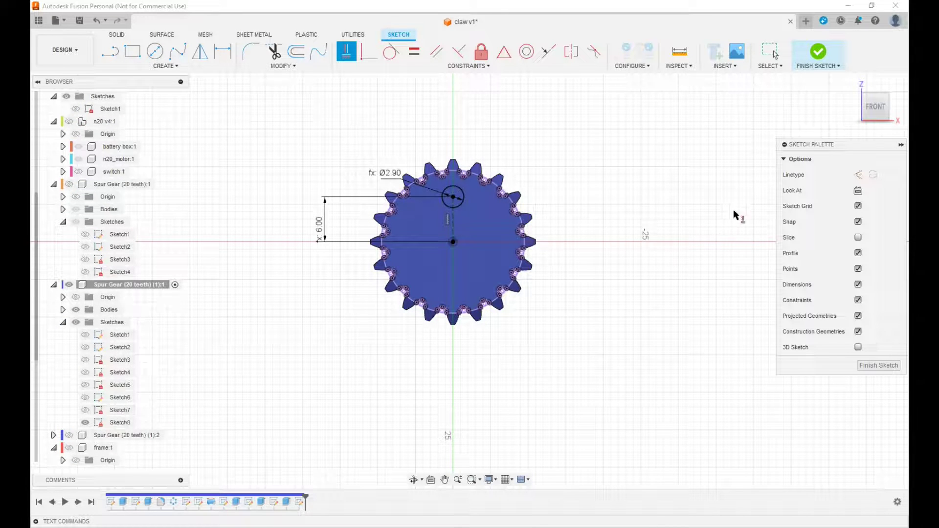
left_click(818, 52)
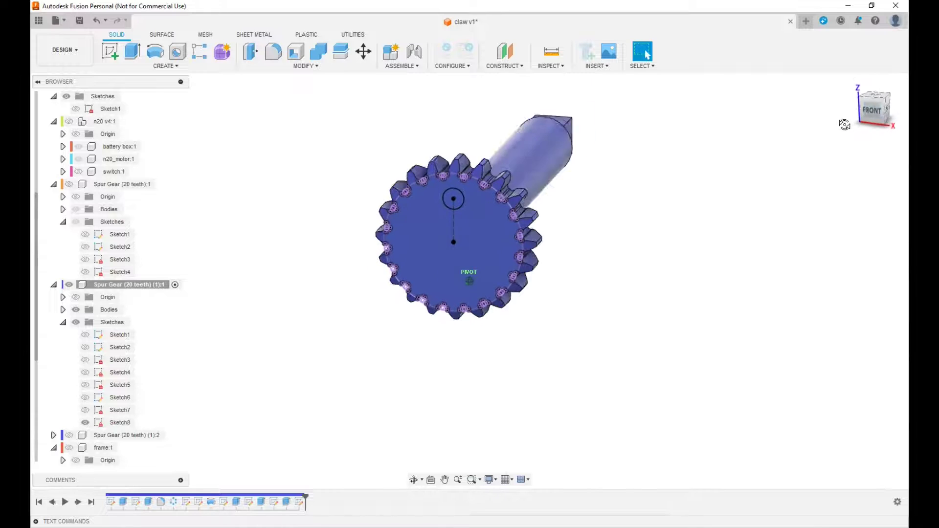
Extrude the small off-centre circle -6 mm into the gear as a cut
key("e")
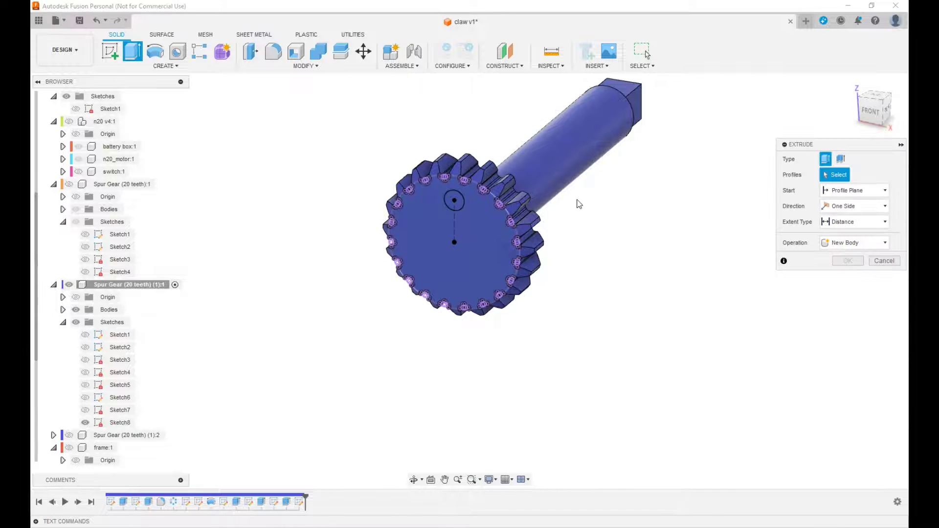
left_click(454, 200)
left_click(888, 109)
middle_click_drag(489, 220, 527, 195, "shift")
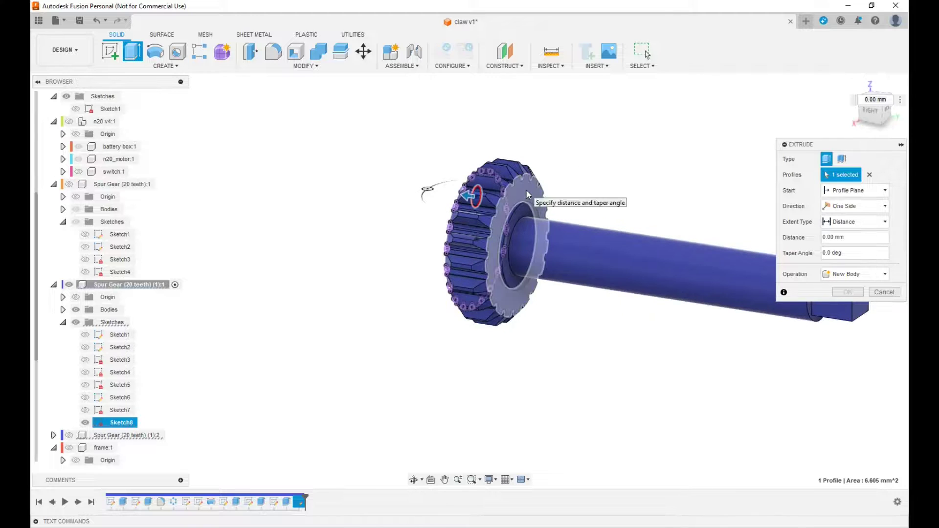
type("-6")
key("Return")
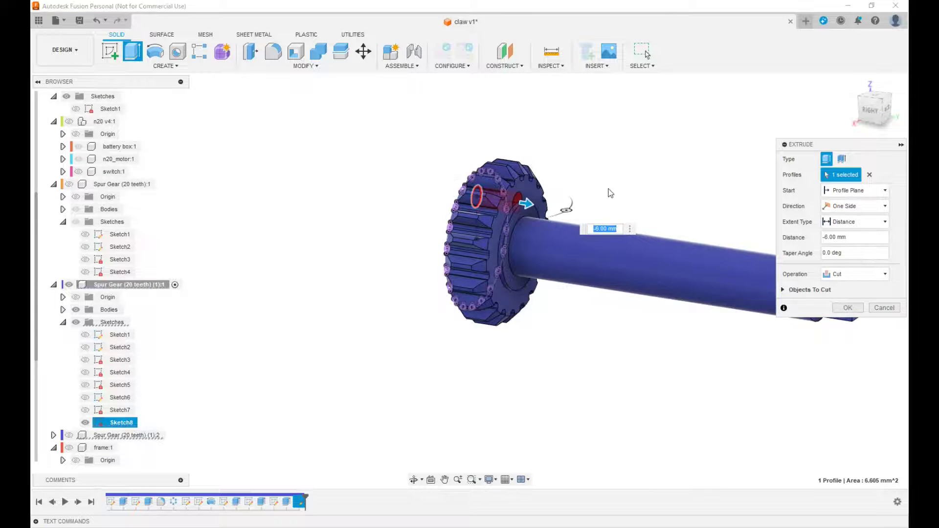
Change the cut's extent to To Object, ending at the gear's toothed face on the shaft side, and apply it
left_click(882, 223)
left_click(851, 247)
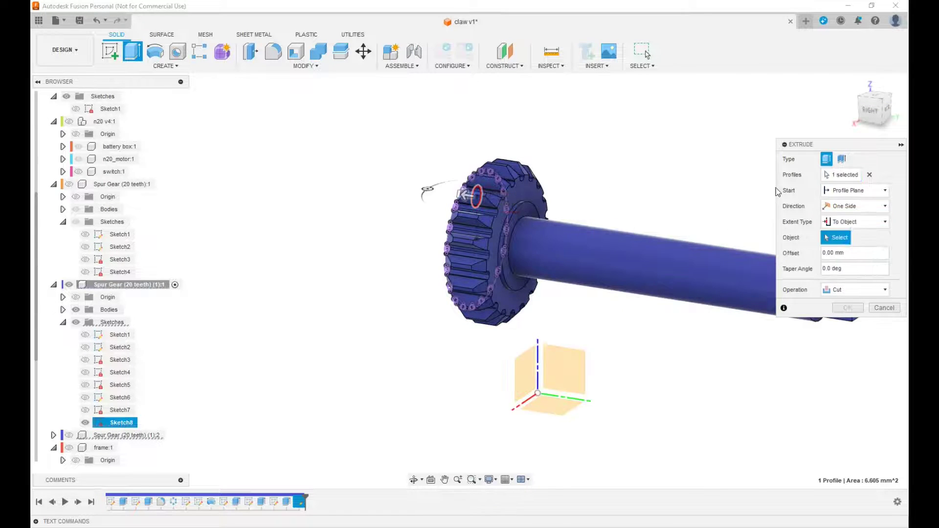
left_click(529, 198)
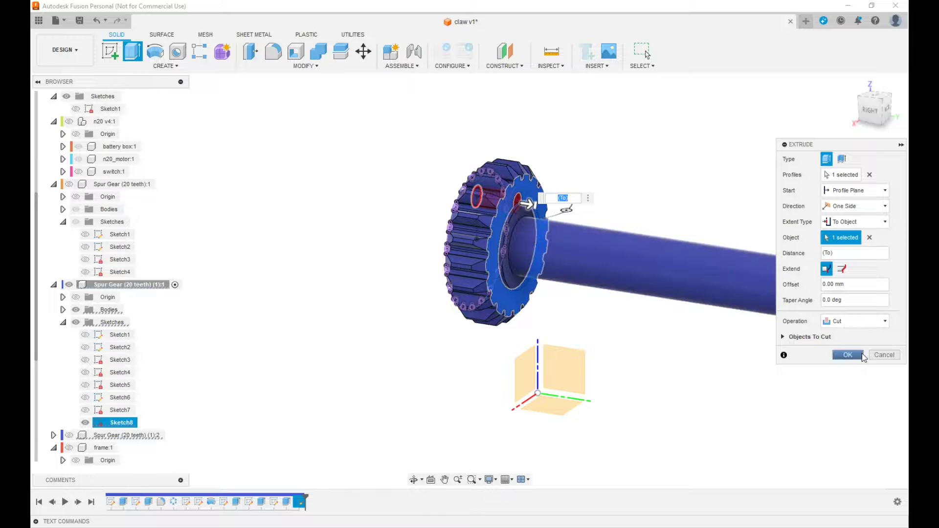
left_click(849, 354)
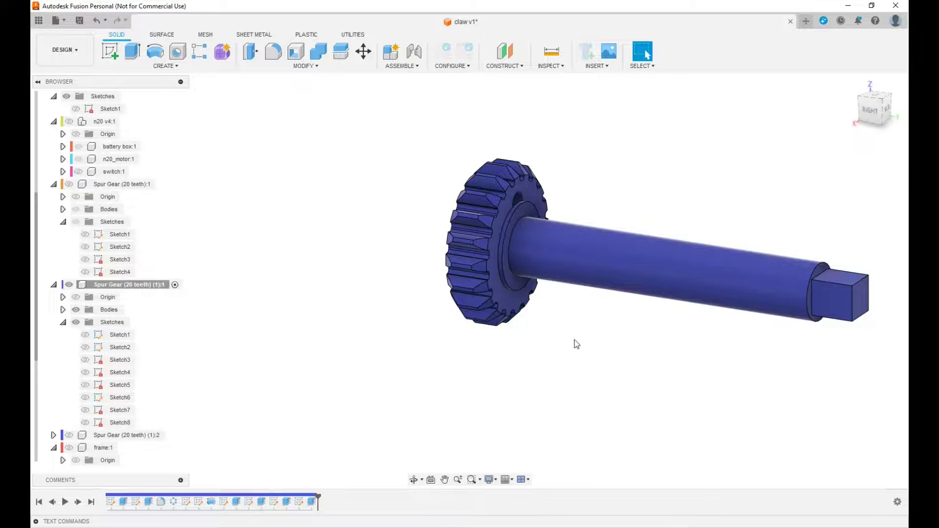
Edit the hole cut so that it ends at the raised ring face around the shaft instead
double_click(312, 504)
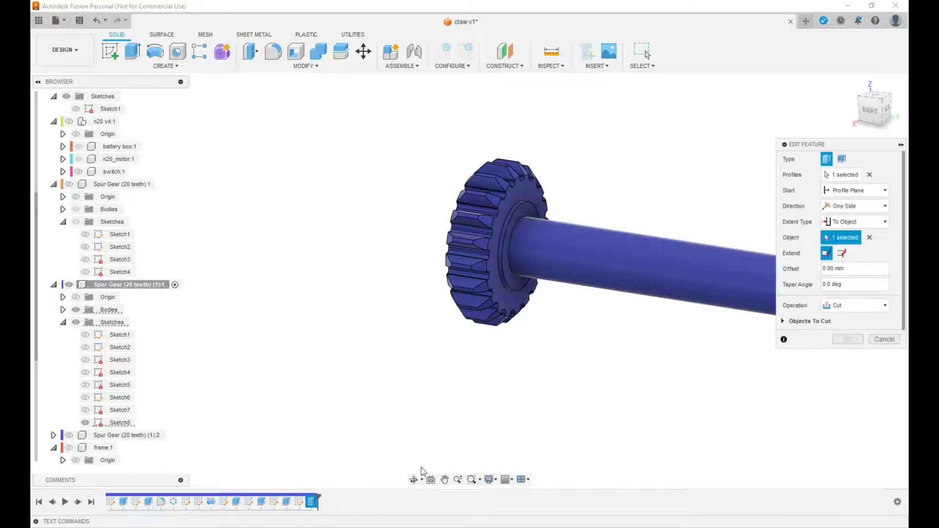
left_click(849, 243)
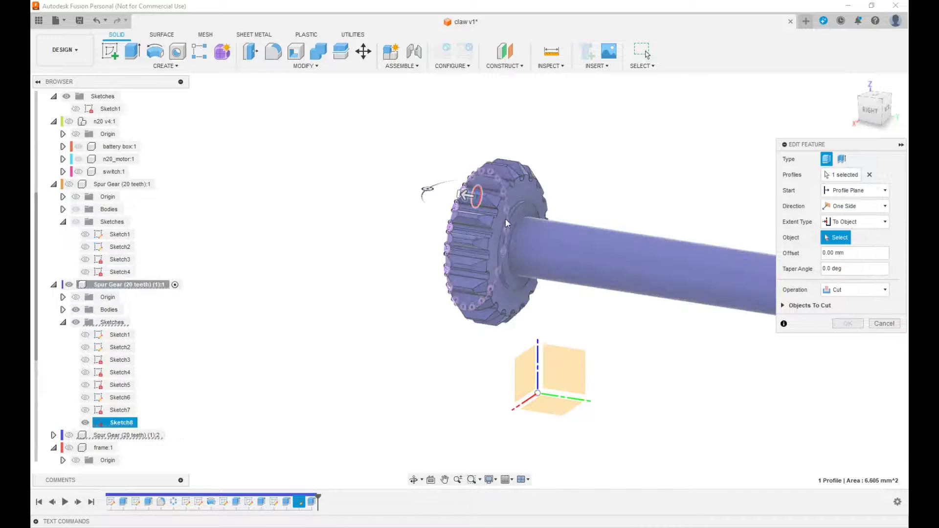
left_click(523, 220)
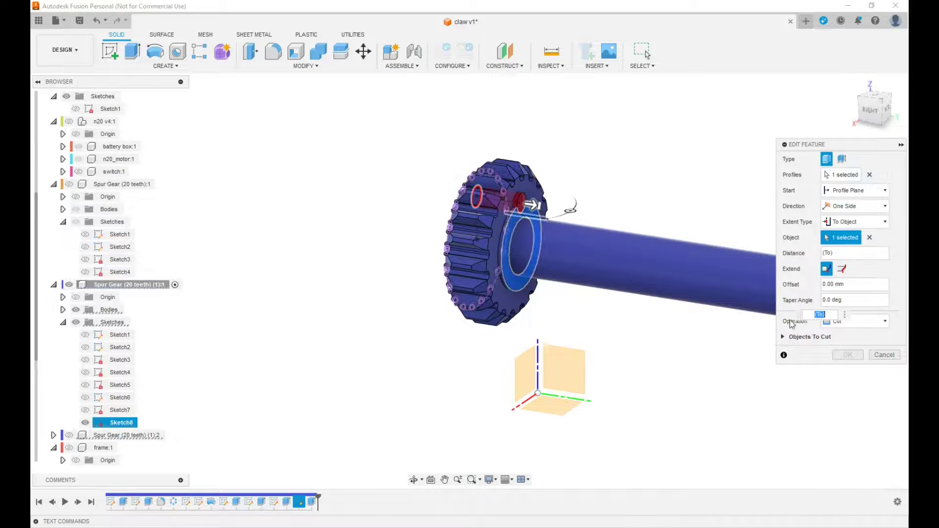
left_click(859, 355)
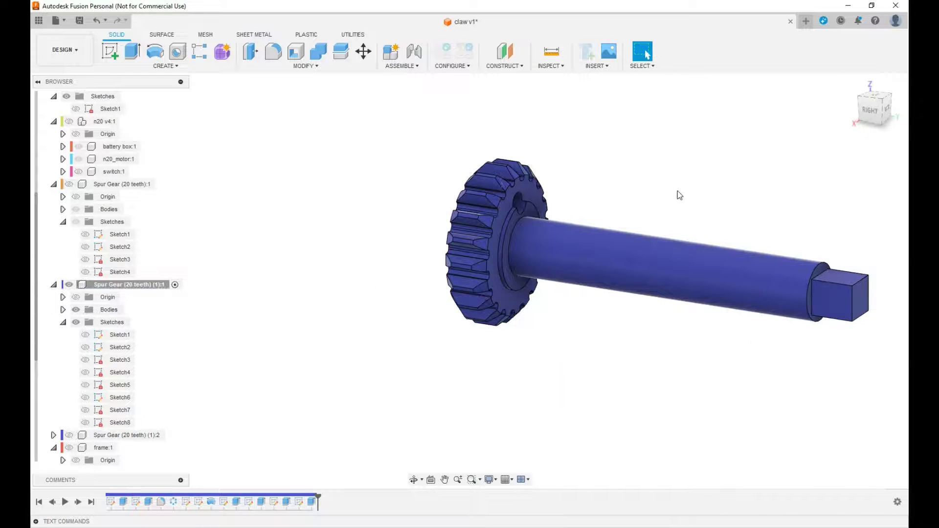
Unisolate the driven gear component so the whole mechanism is shown, and activate the top-level claw assembly
middle_click_drag(468, 274, 426, 249, "shift")
left_click(137, 284)
right_click(140, 285)
left_click(165, 311)
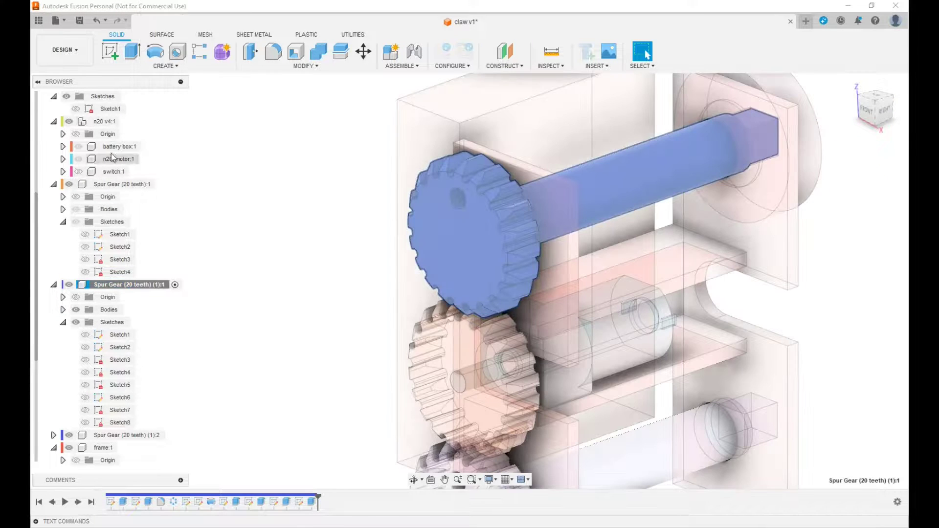
scroll(93, 97, "up", 2)
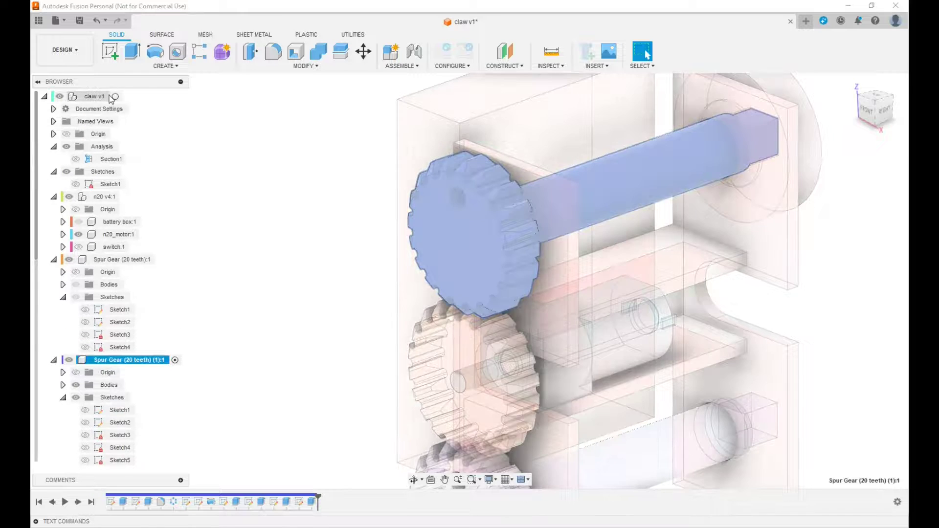
left_click(116, 97)
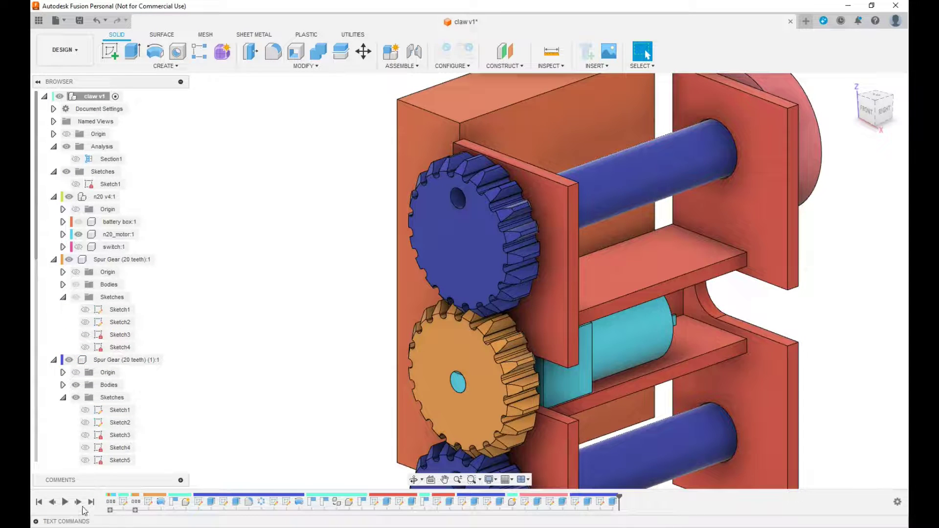
Activate the crank component, the round disc on the square end of the upper shaft
left_click_drag(870, 110, 851, 156)
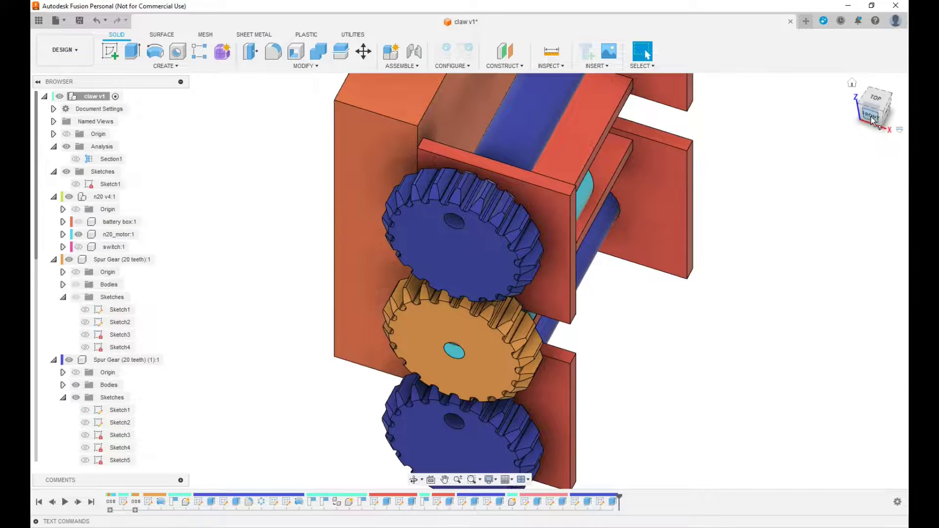
left_click_drag(879, 112, 791, 246)
left_click(723, 260)
scroll(59, 383, "down", 2)
scroll(60, 383, "down", 3)
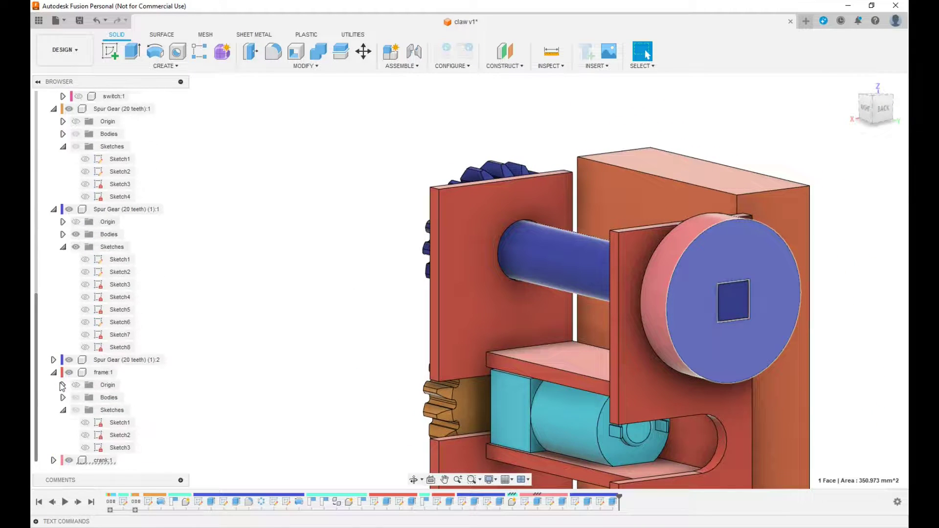
left_click(121, 461)
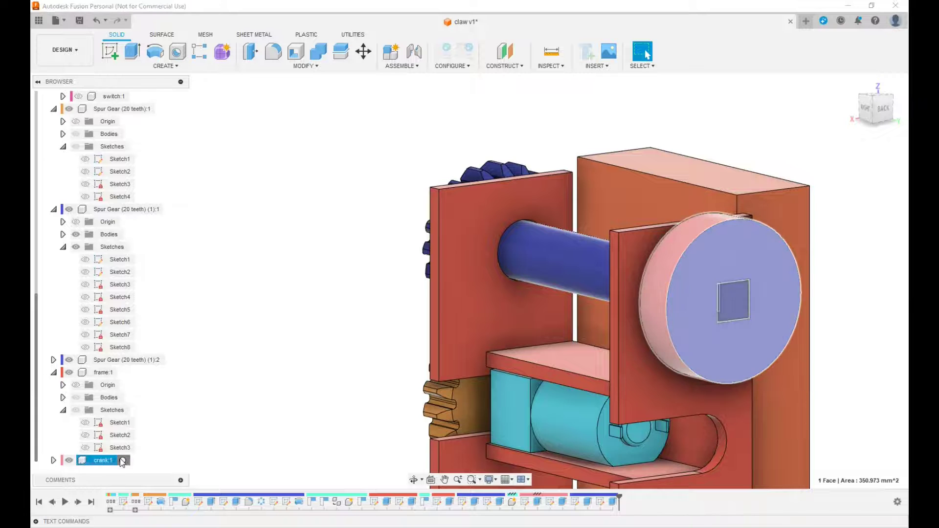
Start a sketch on the crank's outer round face and project that face, including its square hole, with the projection link kept on
left_click(693, 342)
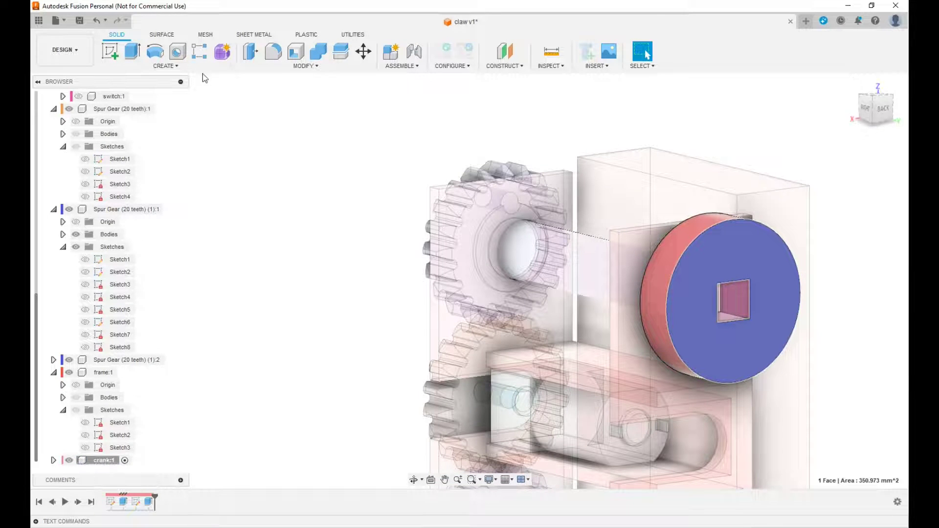
left_click(110, 51)
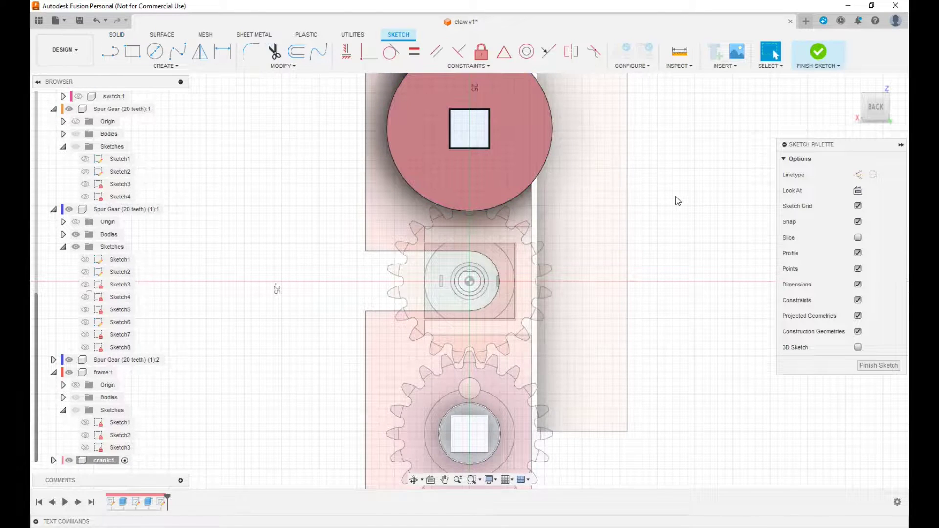
key("p")
left_click(497, 173)
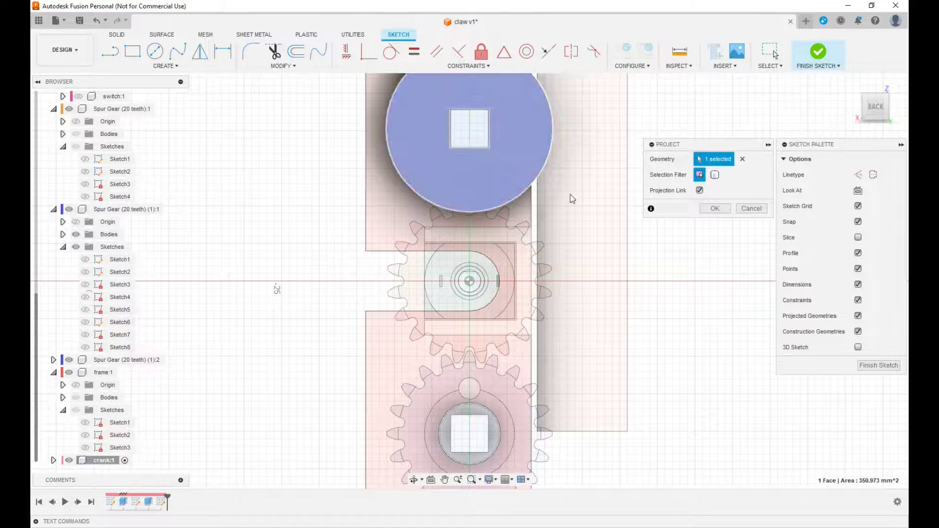
middle_click_drag(708, 278, 699, 361)
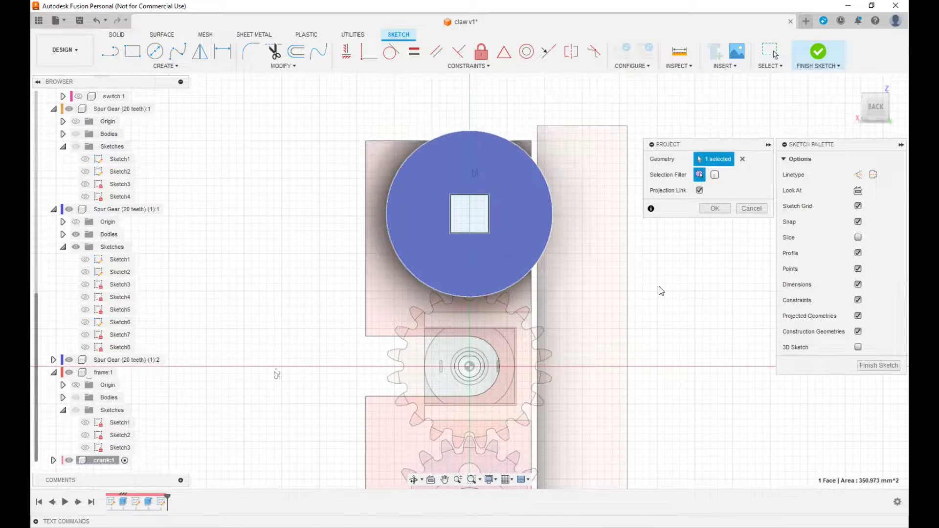
left_click(715, 209)
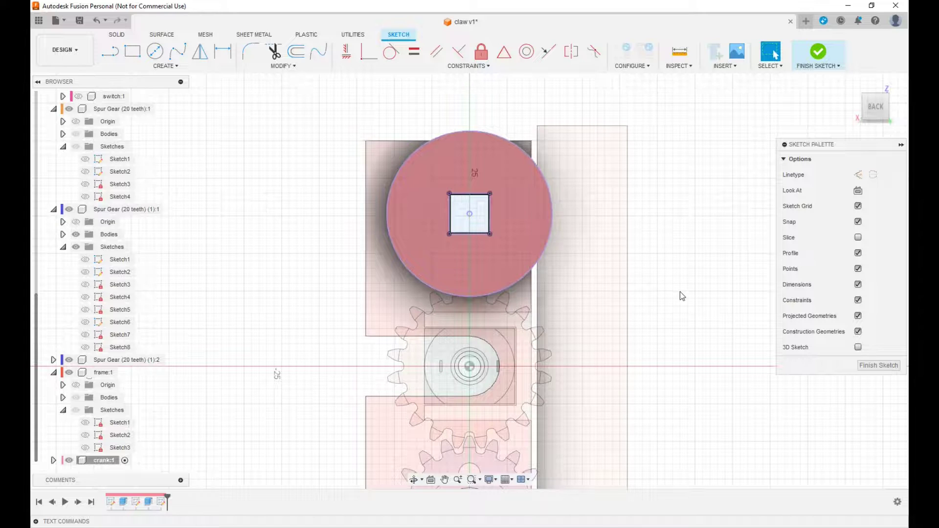